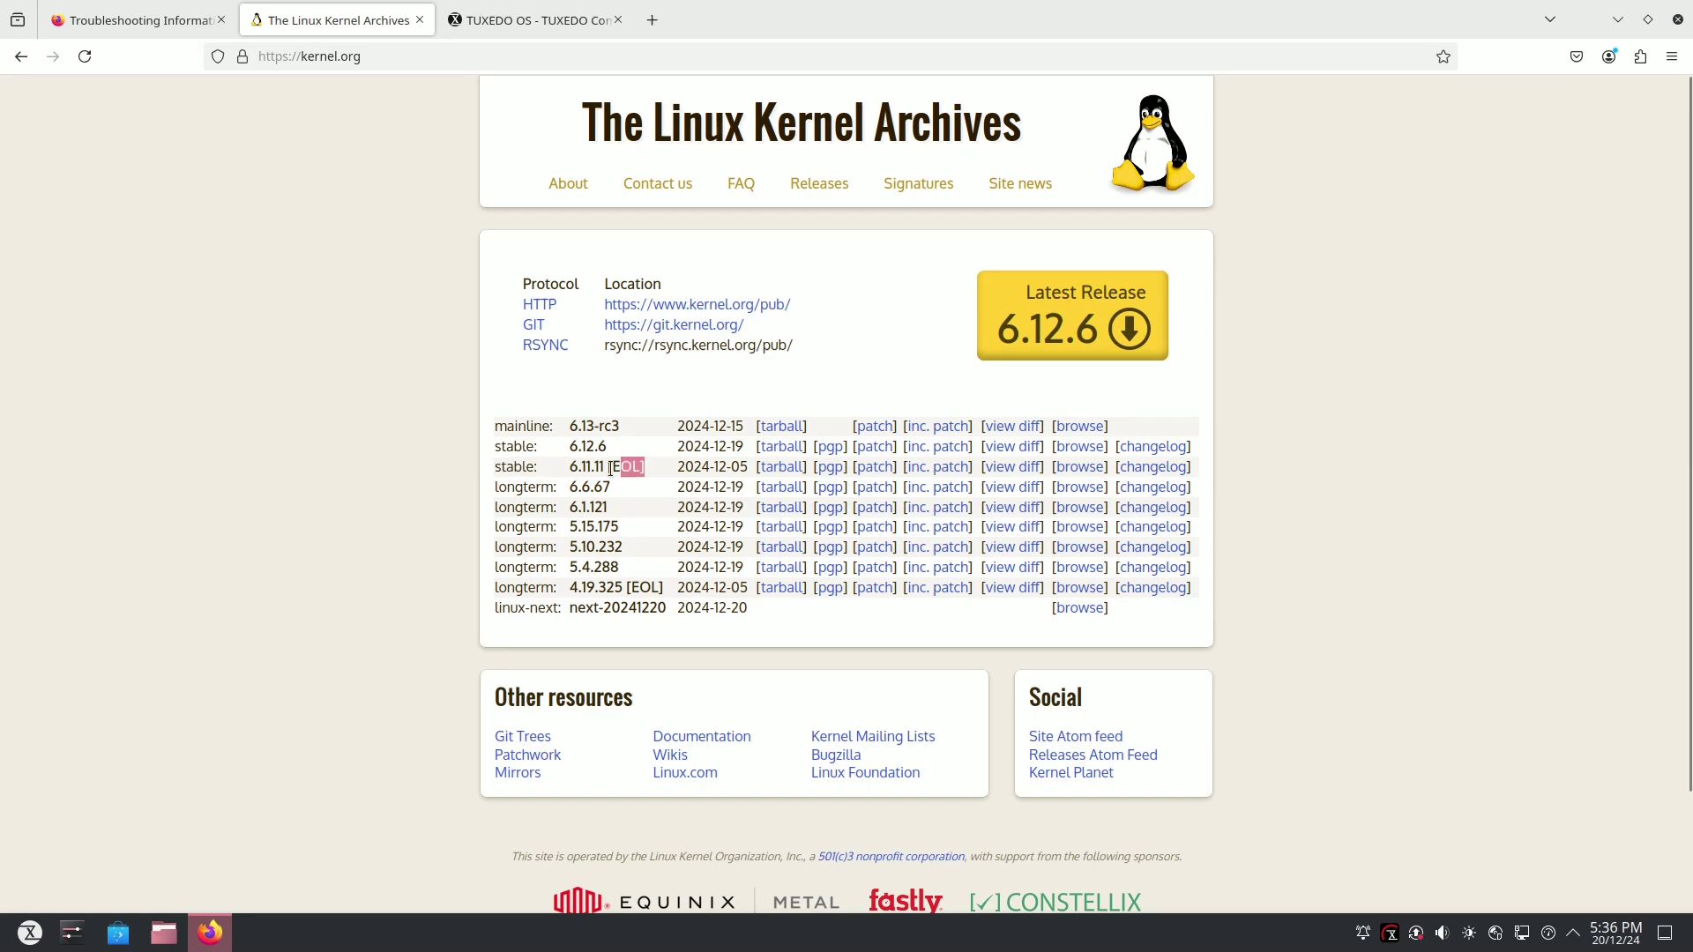
# - Check the stable and mainline versions on kernel.org, and open the Releases page to examine the longterm release kernels table
pyautogui.click(545, 446)
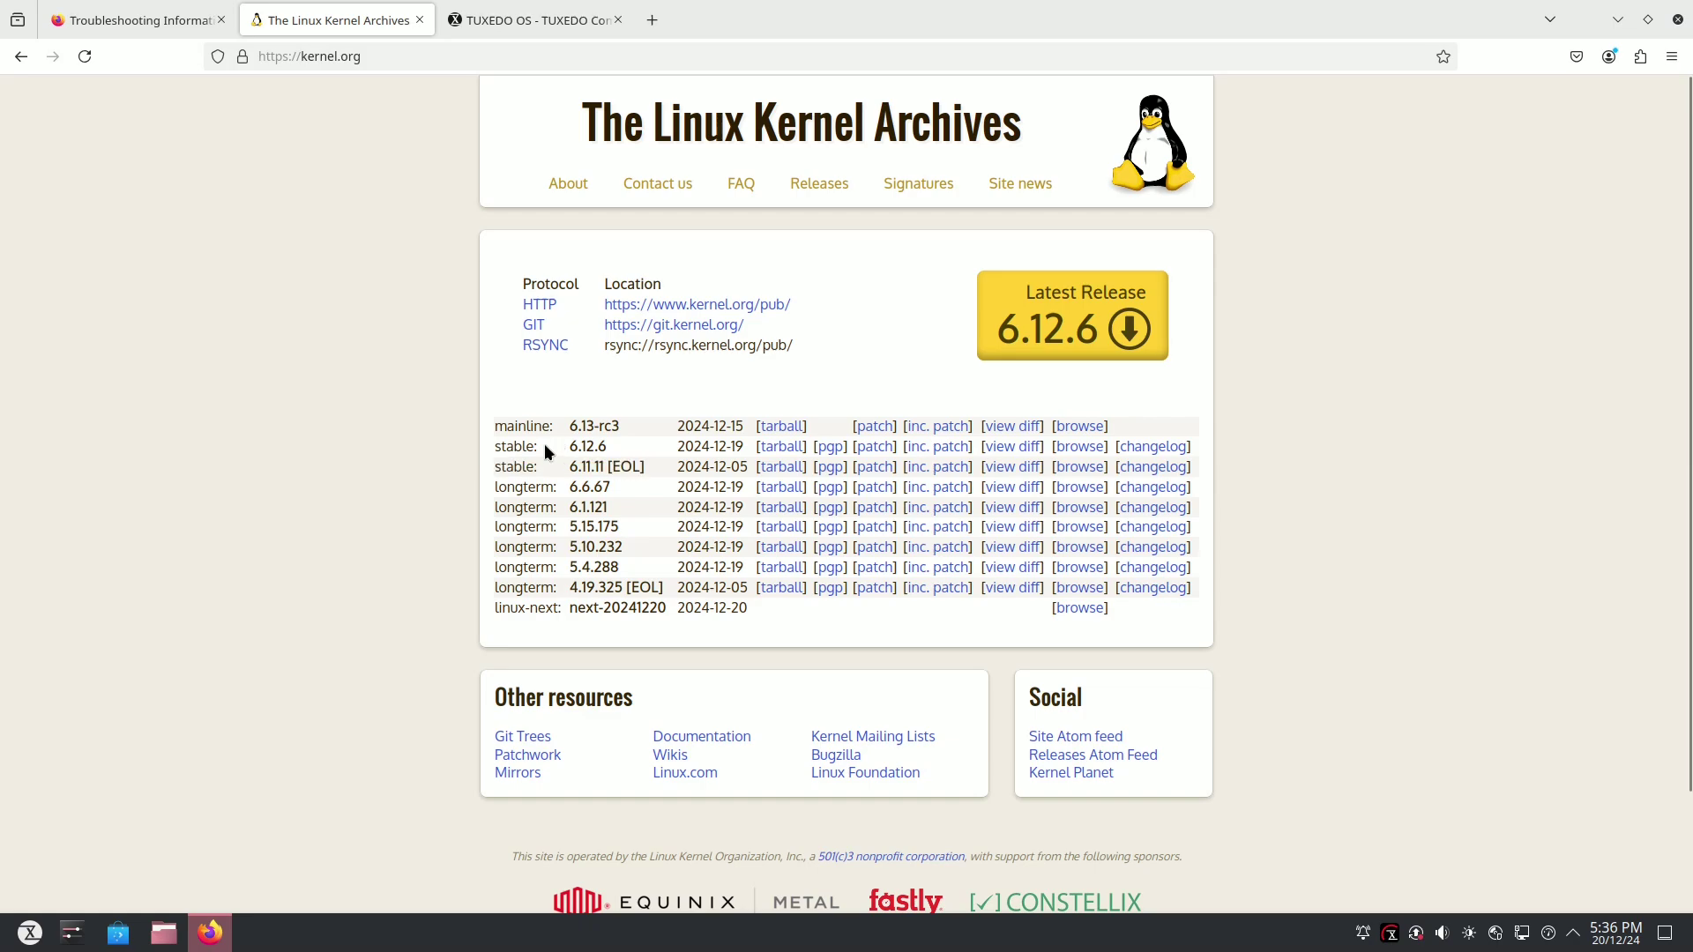
pyautogui.click(594, 447)
pyautogui.moveTo(571, 450)
pyautogui.mouseDown()
pyautogui.moveTo(606, 449)
pyautogui.moveTo(572, 422)
pyautogui.mouseUp()
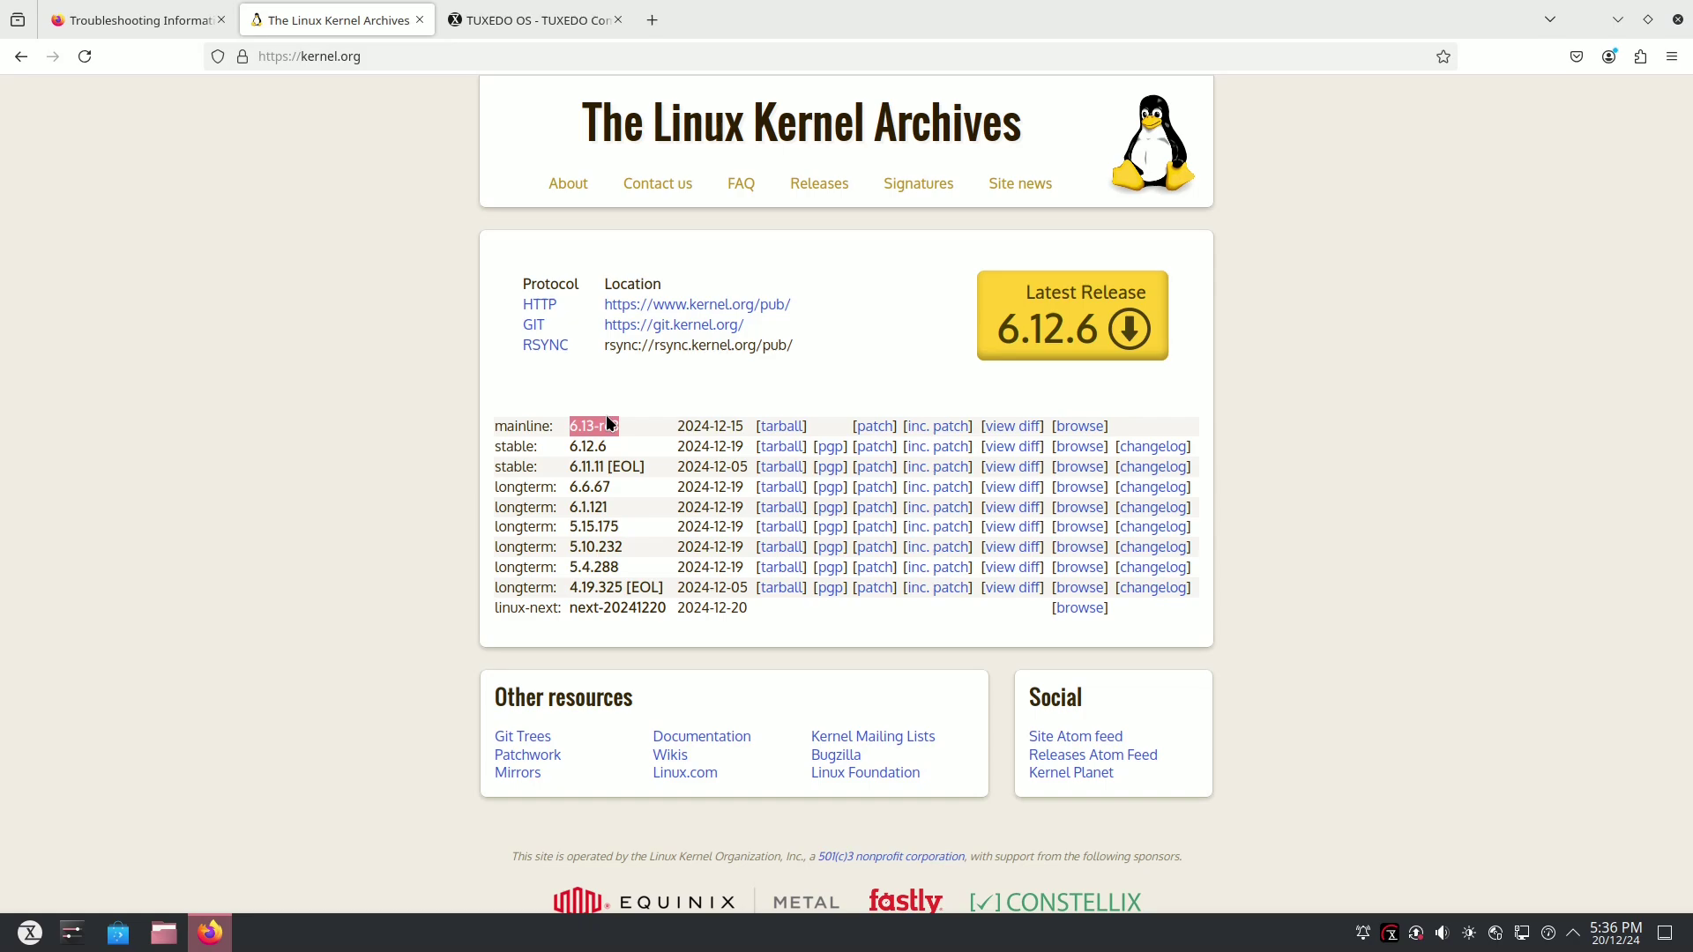
pyautogui.click(802, 184)
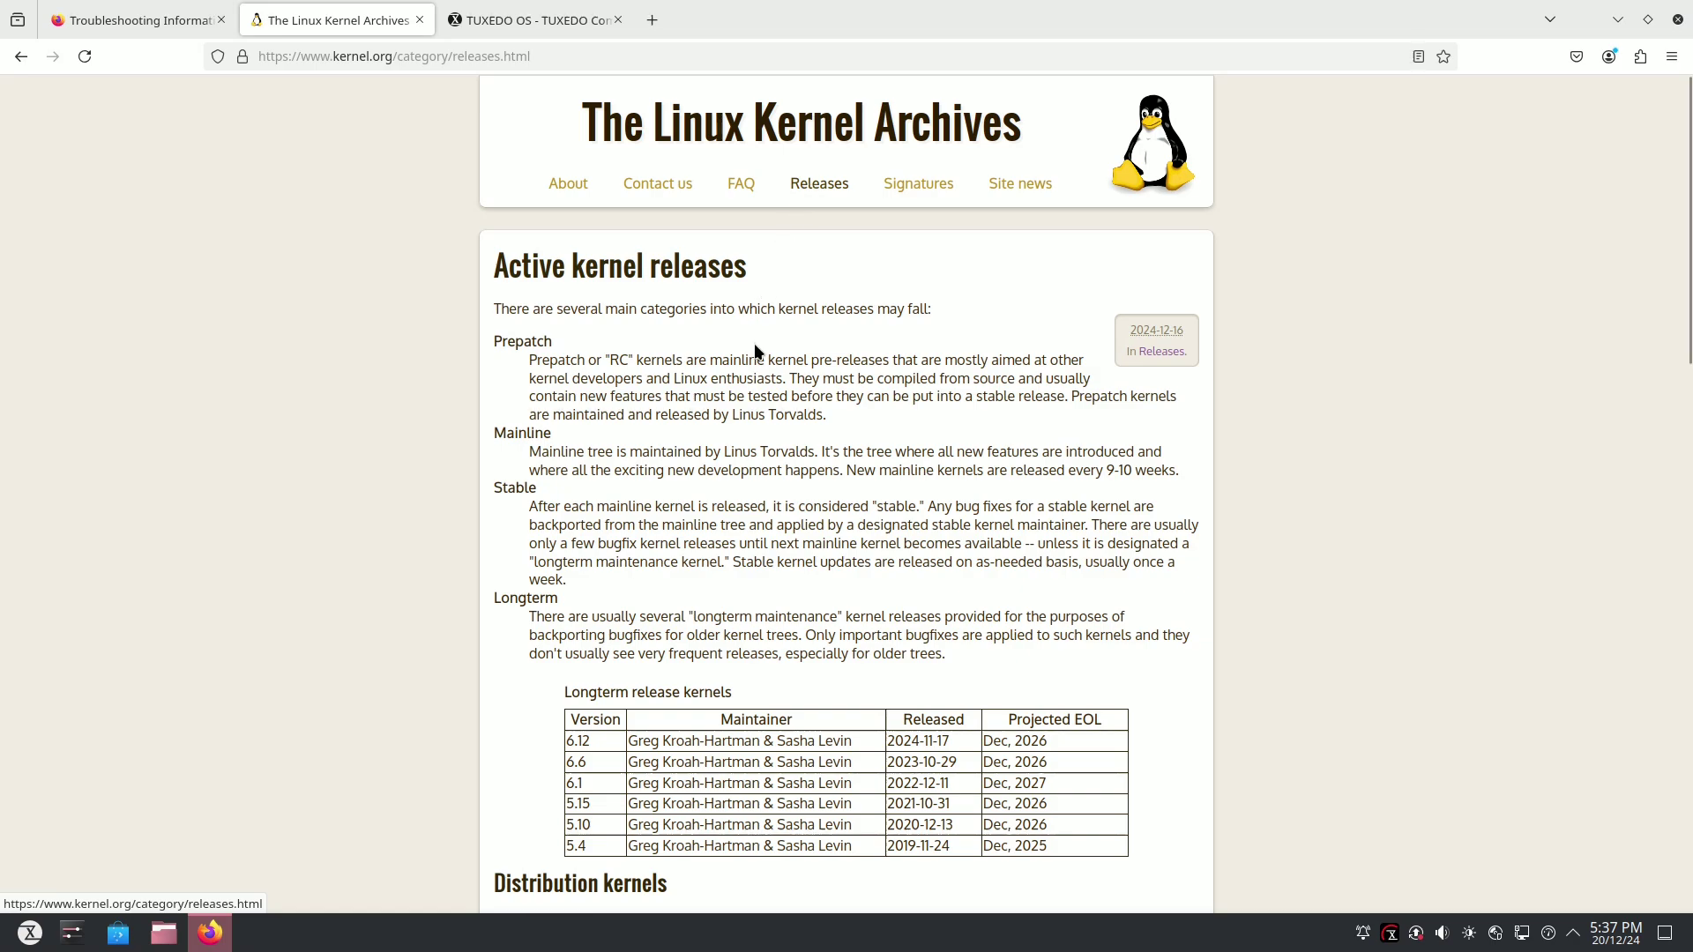
pyautogui.scroll(-3, 701, 351)
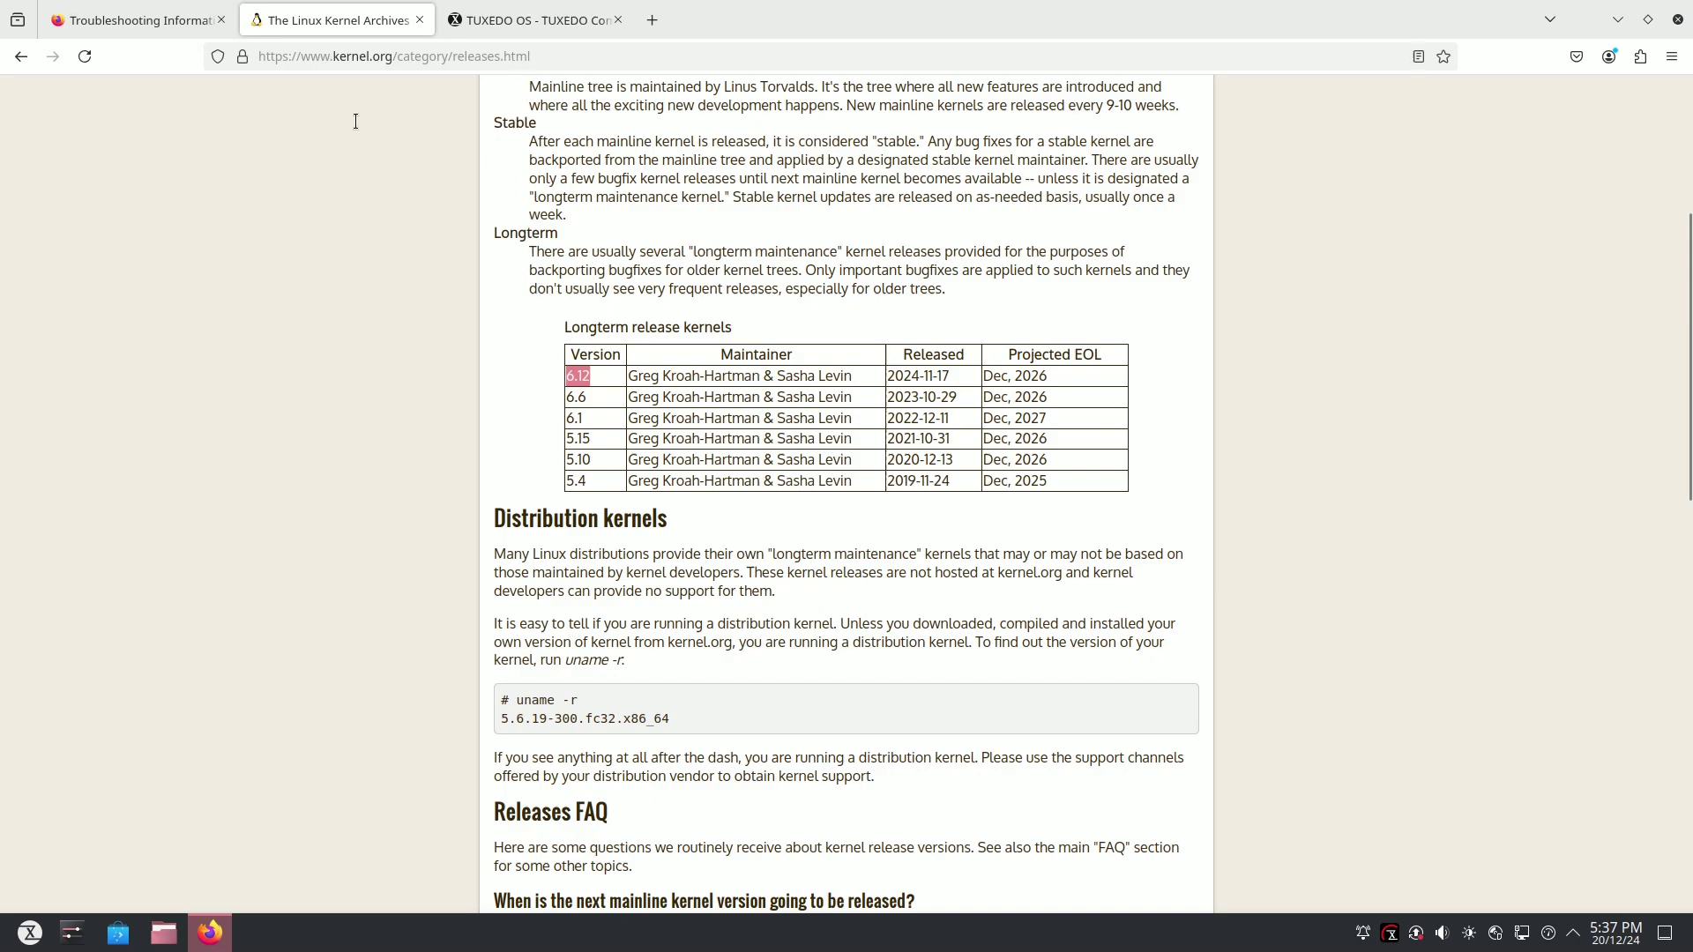
# - Switch to the Troubleshooting Information page and review the application basics, Firefox features, remote features, remote processes and add-ons
pyautogui.click(185, 29)
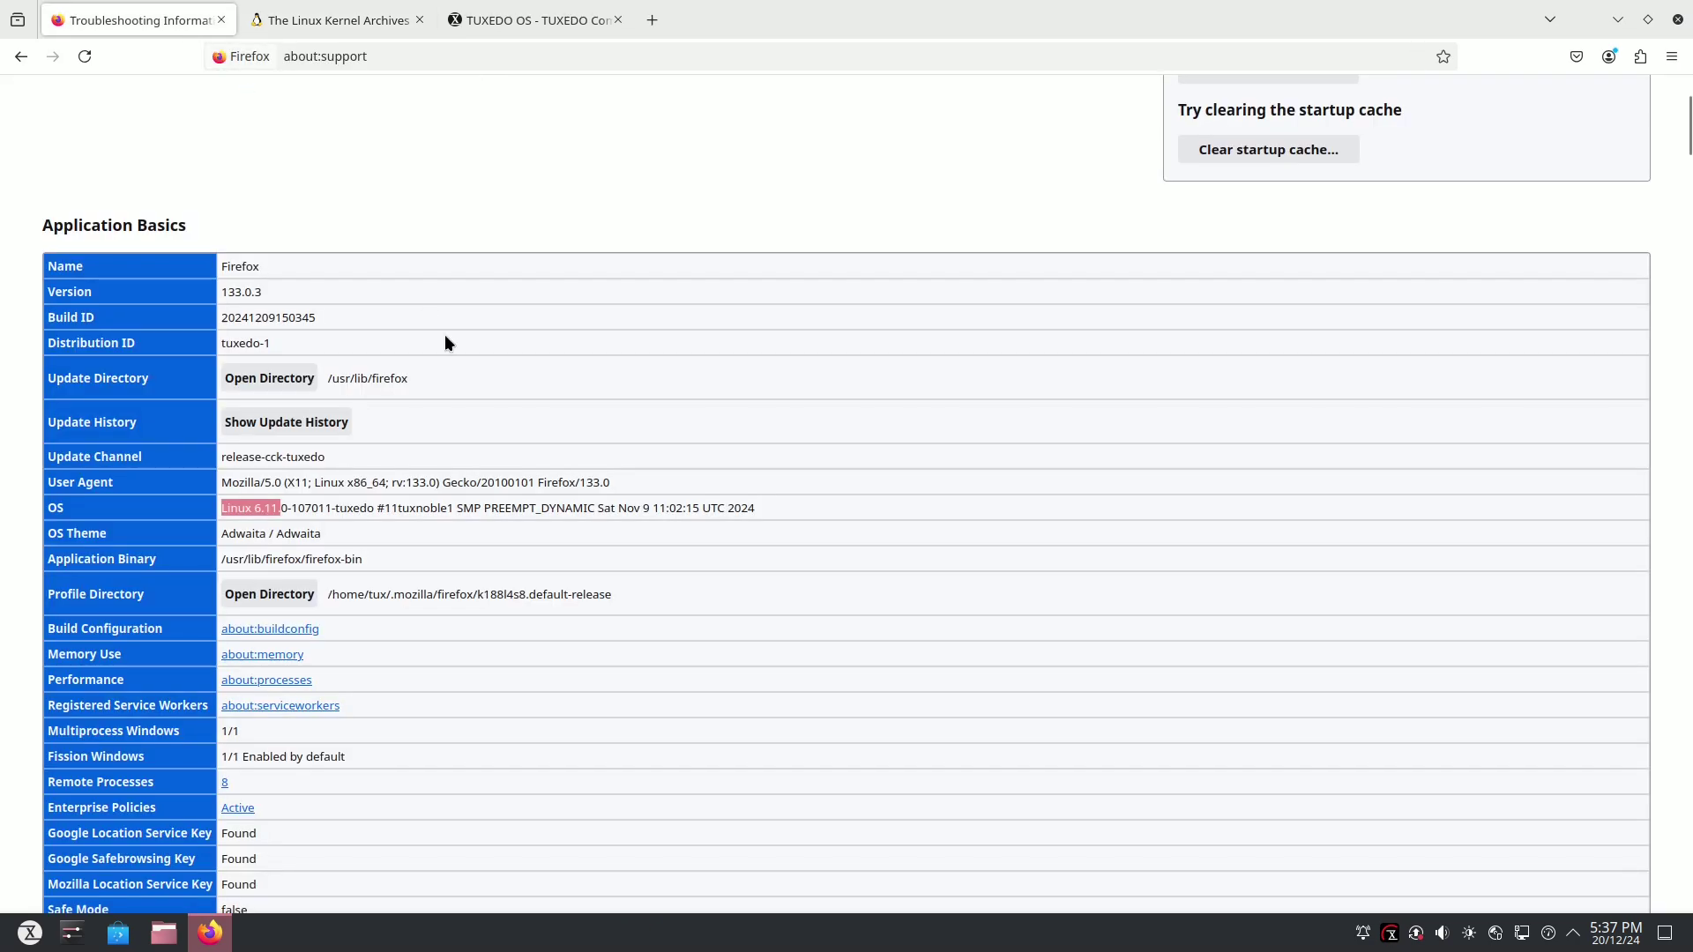
pyautogui.scroll(-2, 432, 344)
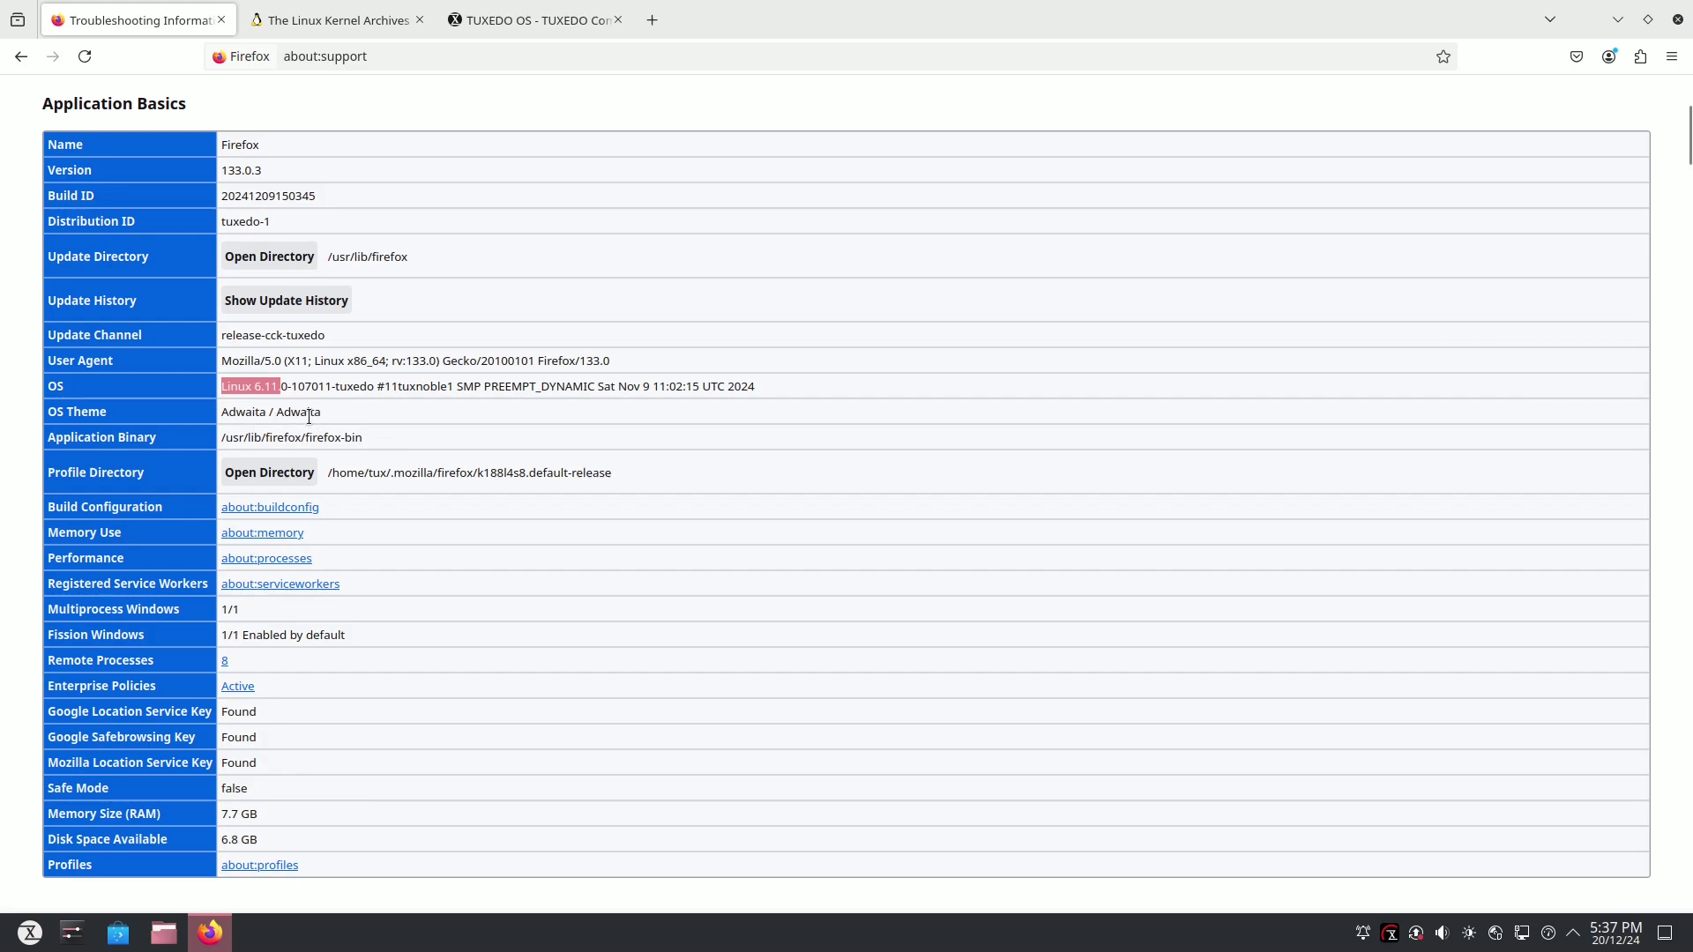
pyautogui.scroll(-5, 327, 424)
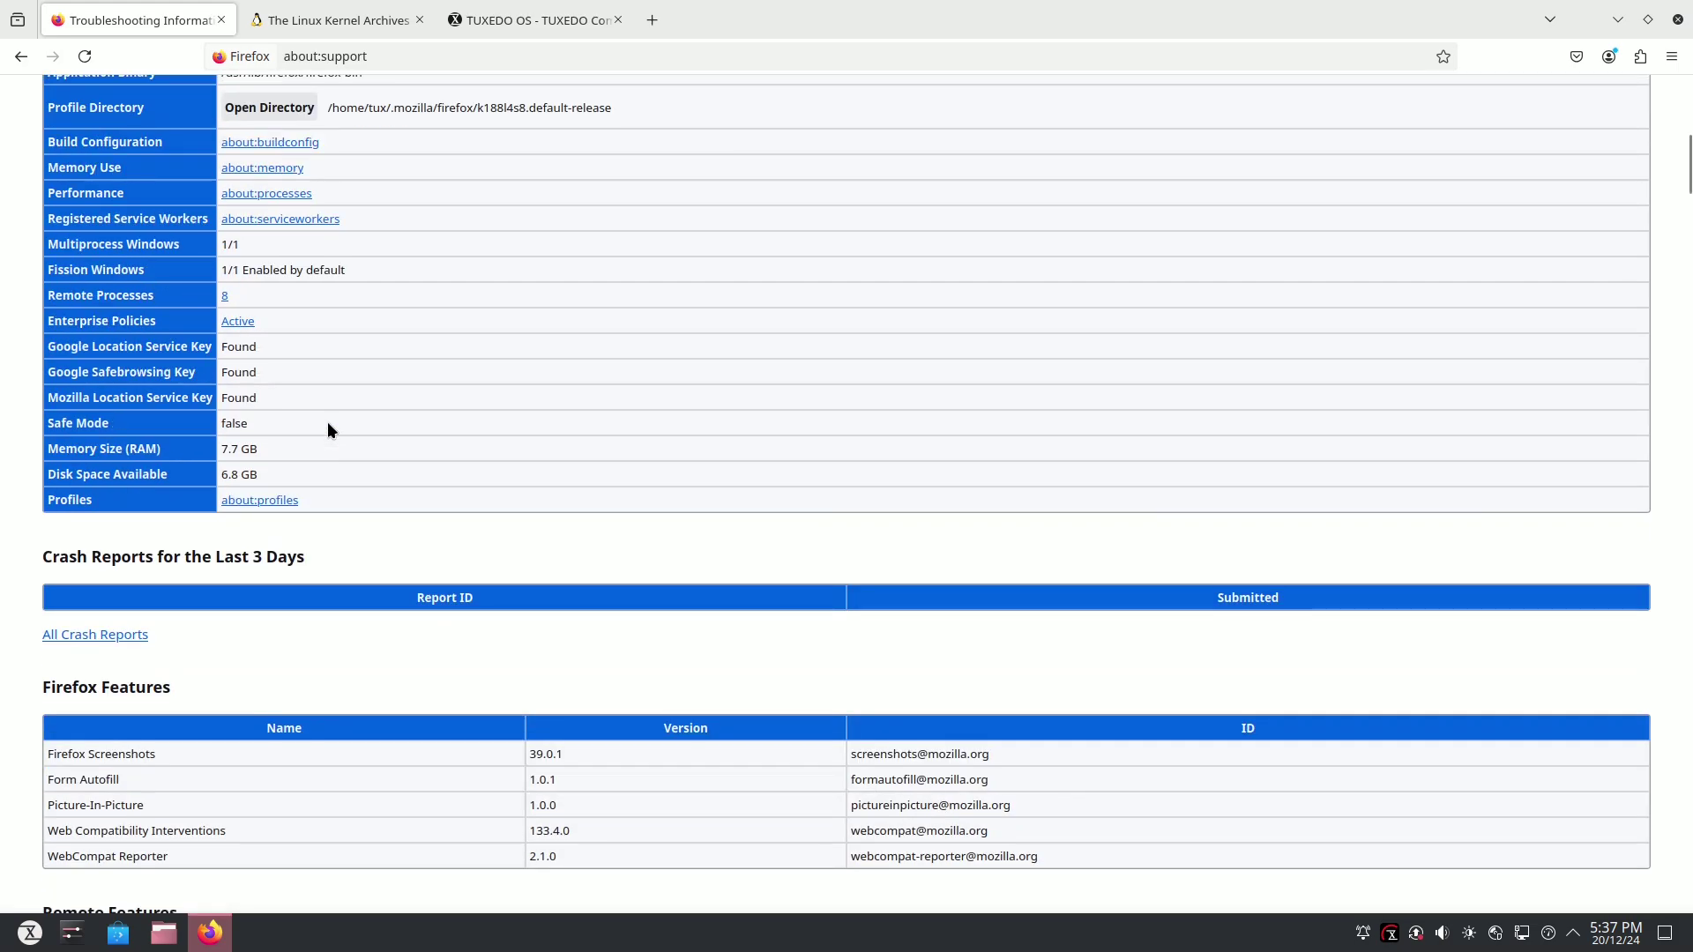
pyautogui.scroll(-2, 326, 423)
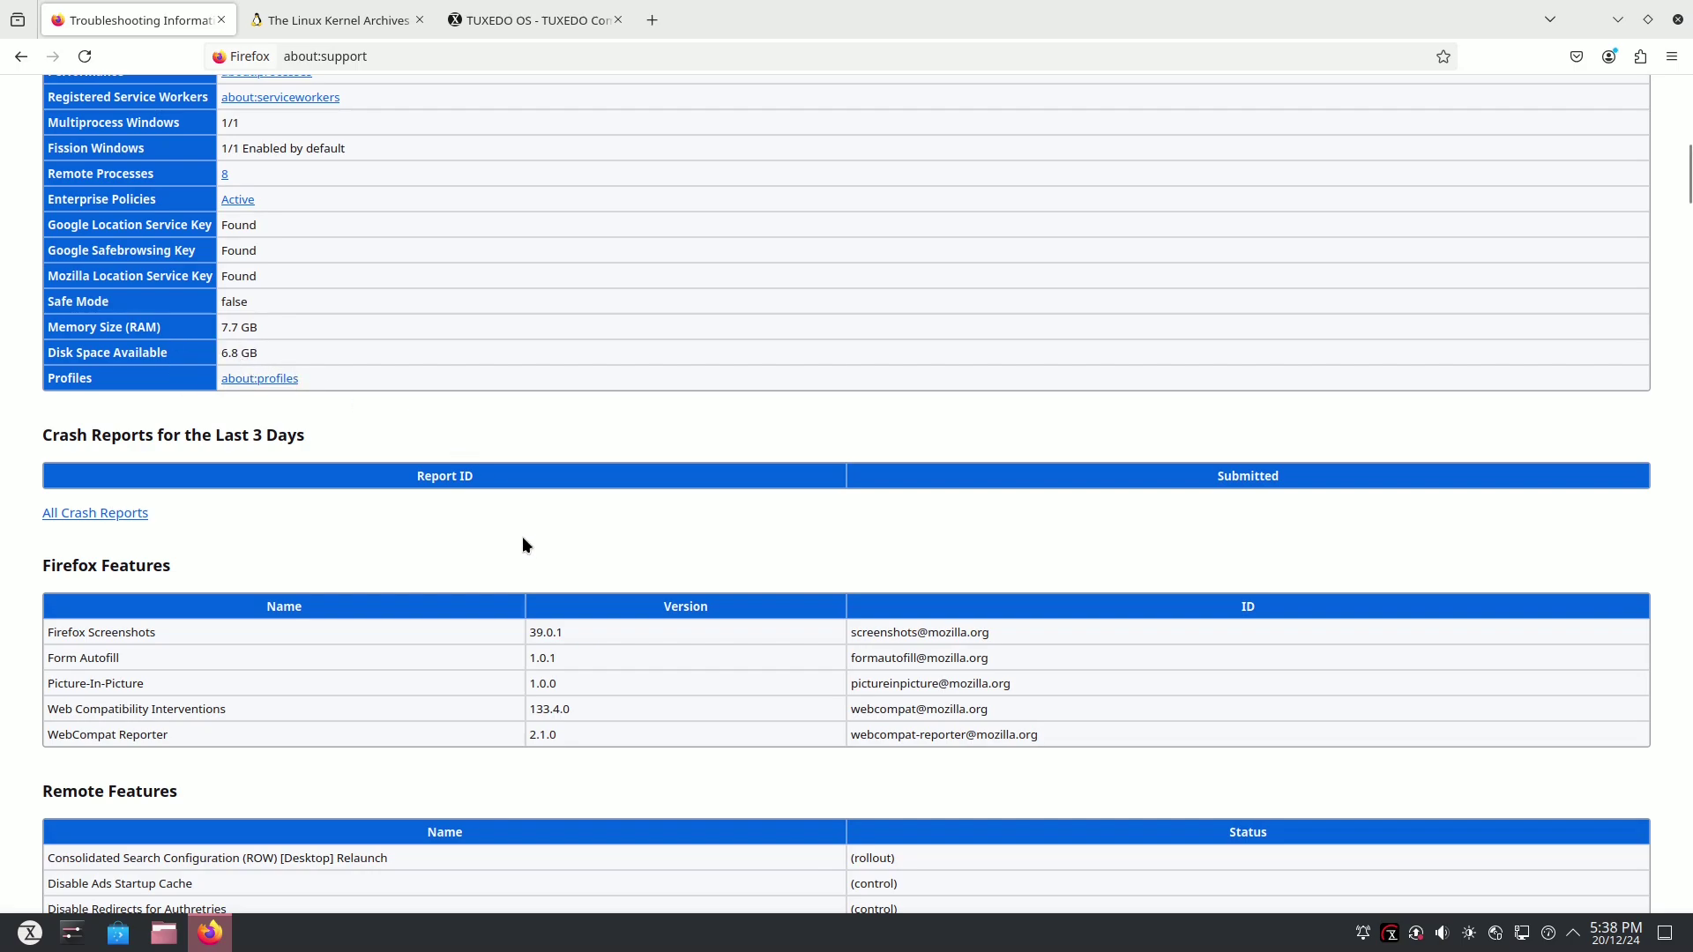
pyautogui.scroll(-5, 552, 596)
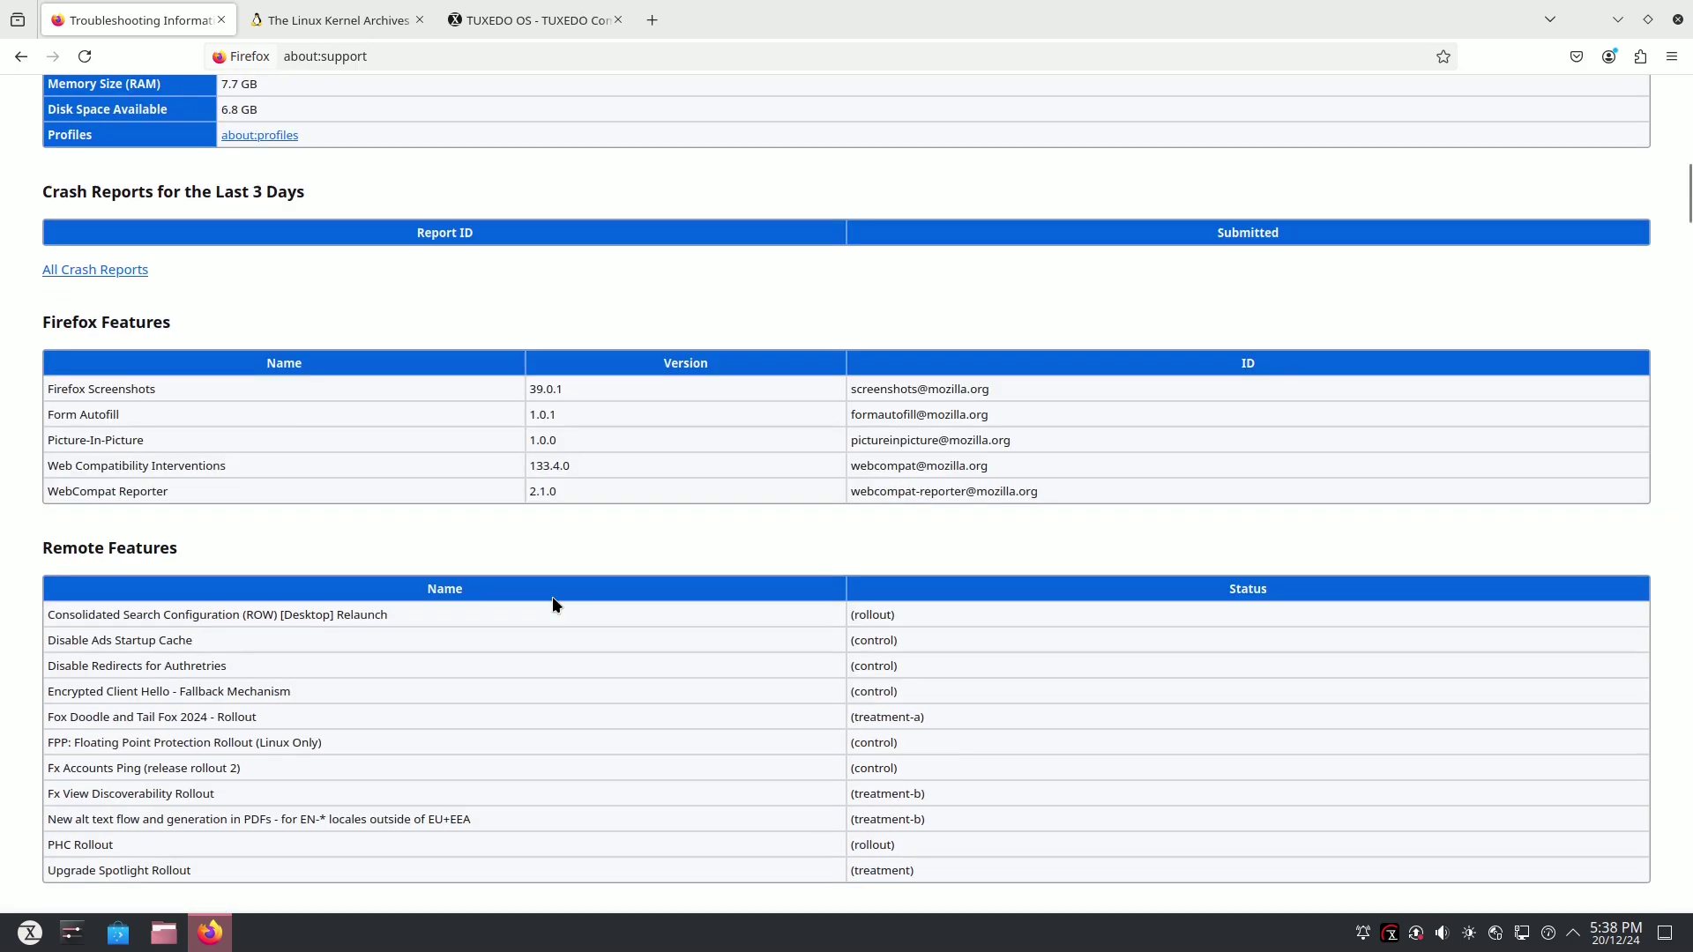
pyautogui.scroll(-8, 552, 605)
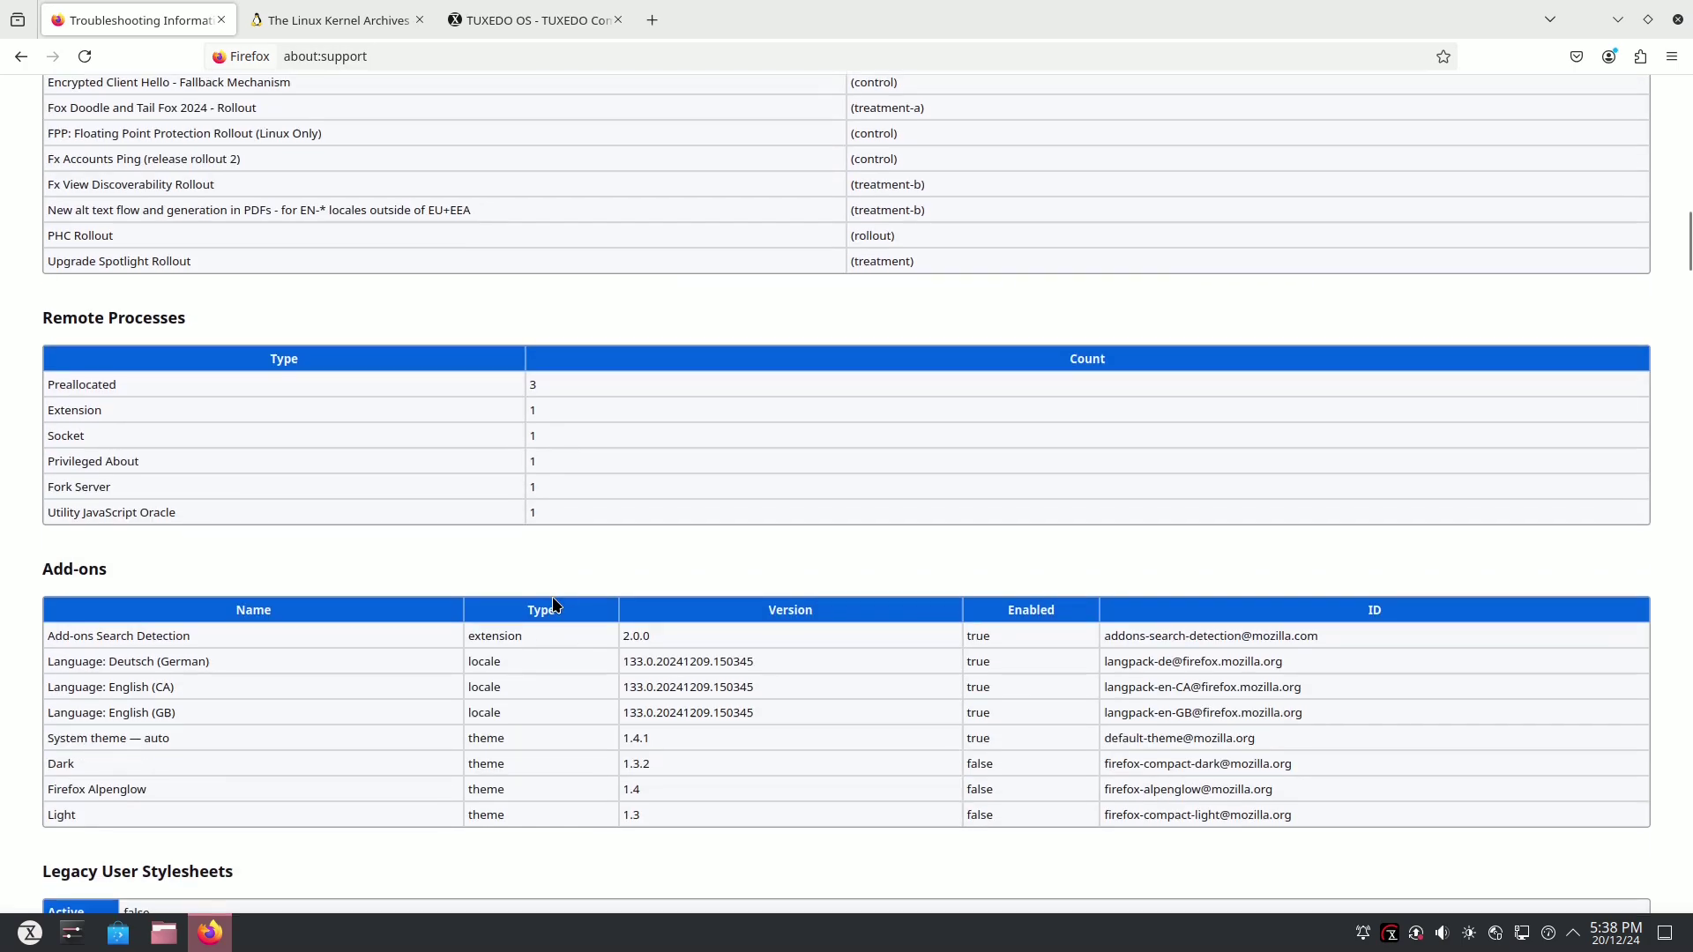
# - Highlight the WebGL 1 driver renderer, and the WebGL 2 driver renderer and version, in the graphics information
pyautogui.scroll(-7, 553, 599)
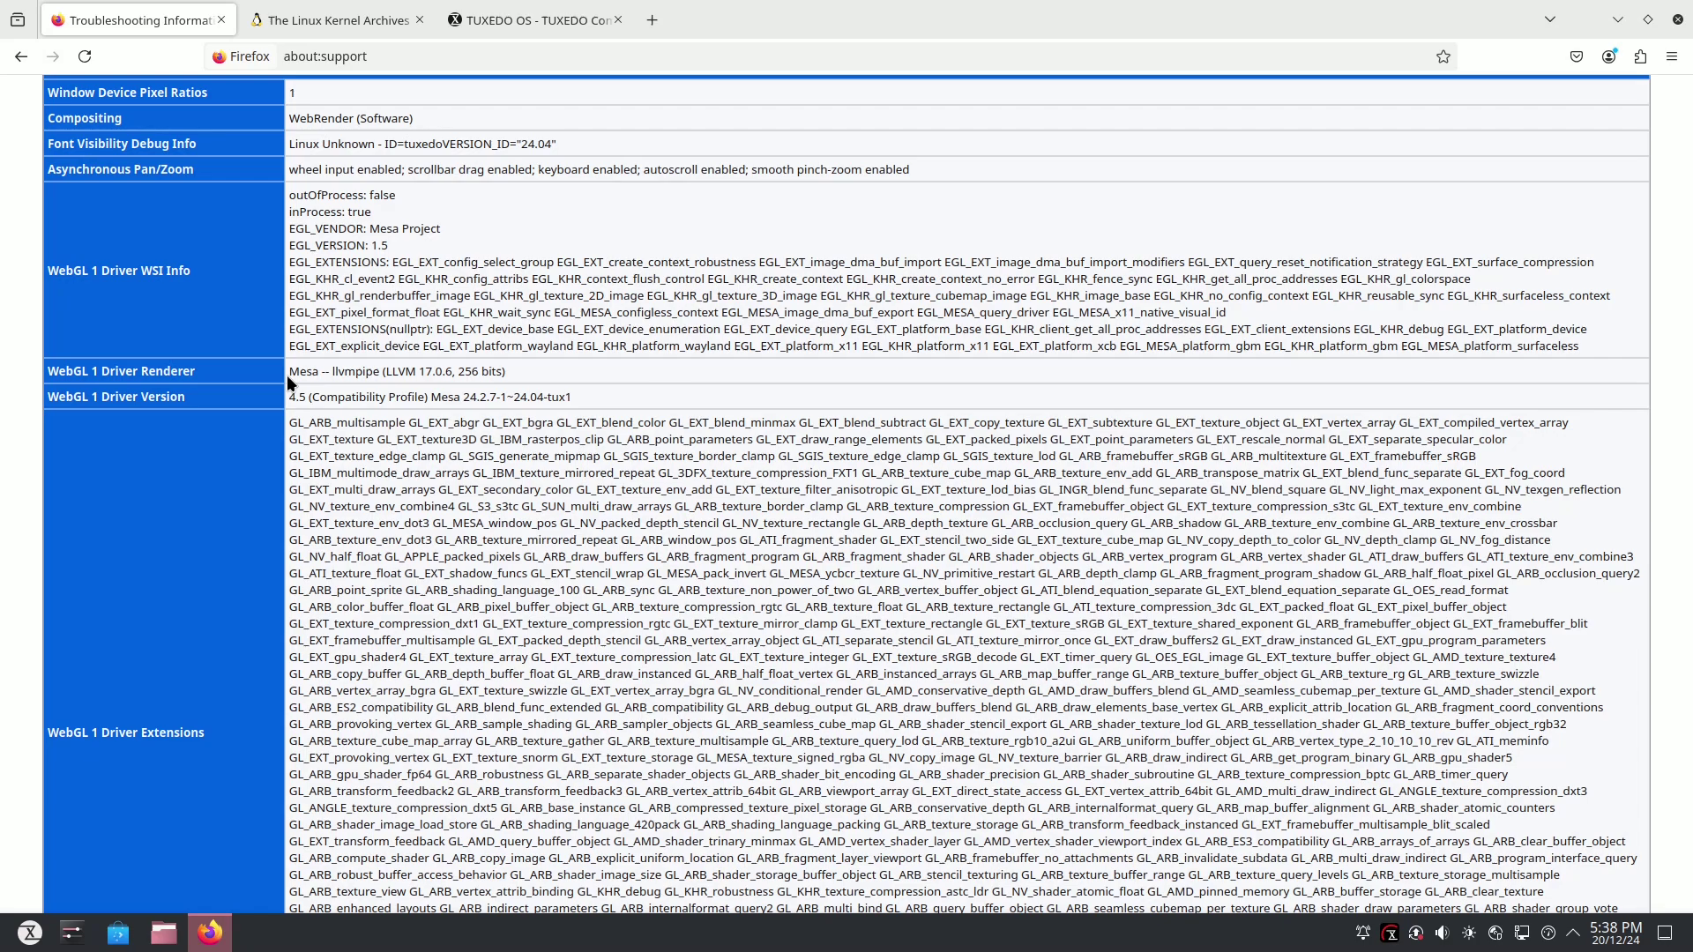
pyautogui.moveTo(288, 377); pyautogui.dragTo(517, 377)
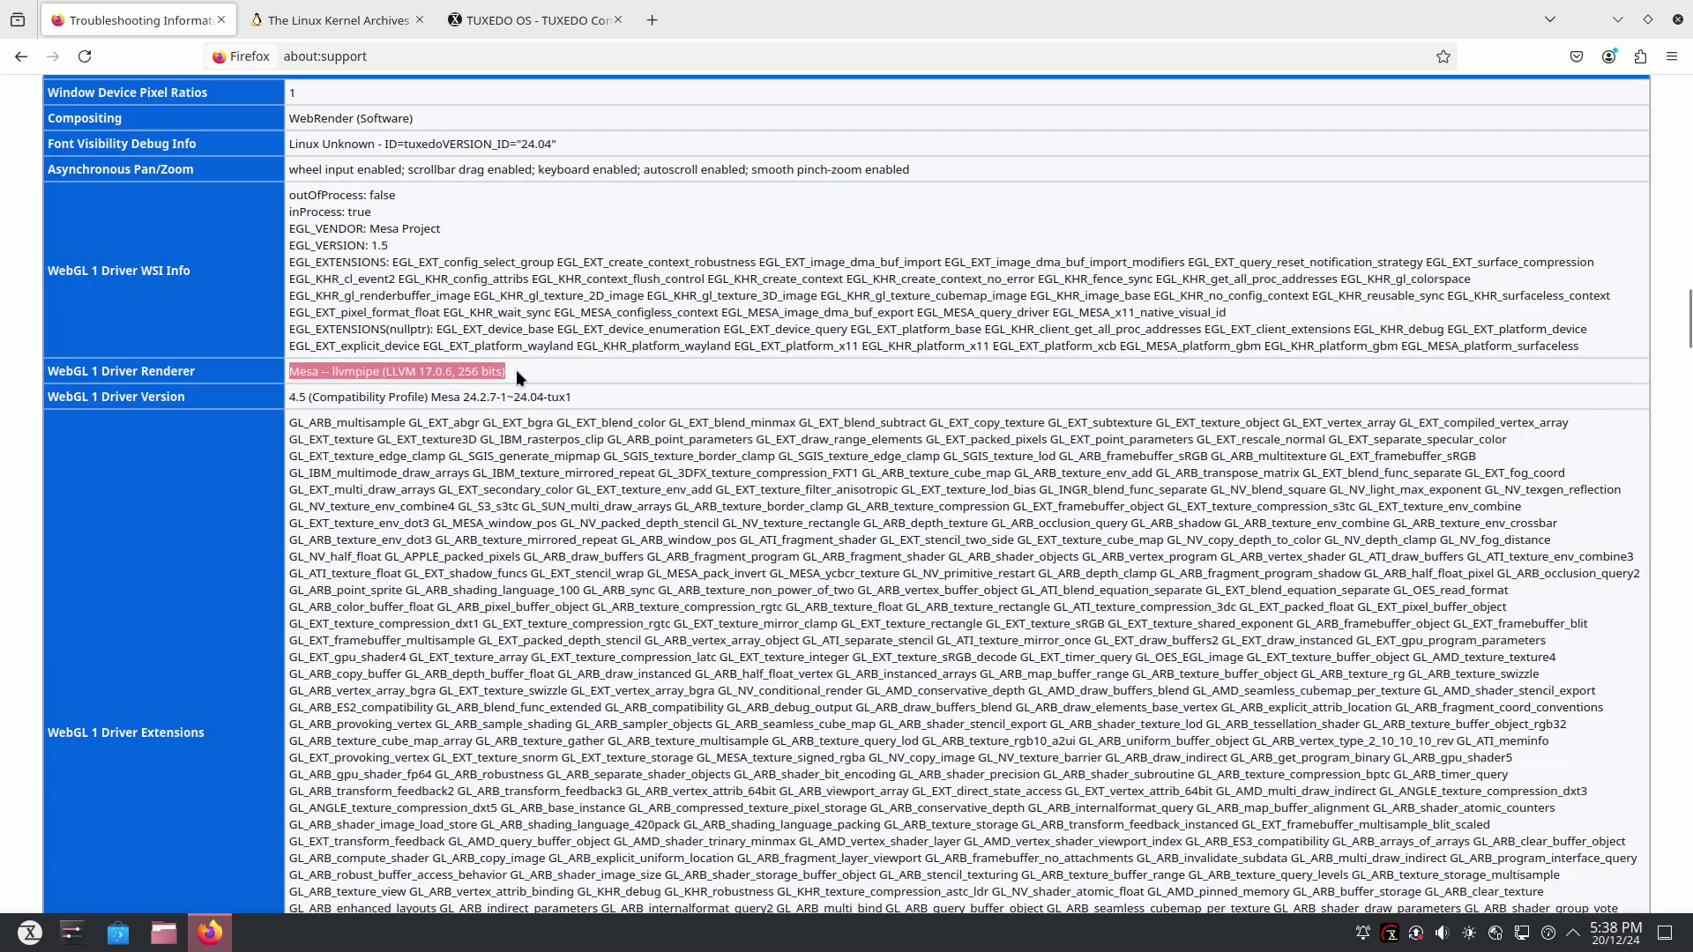
pyautogui.scroll(-10, 516, 369)
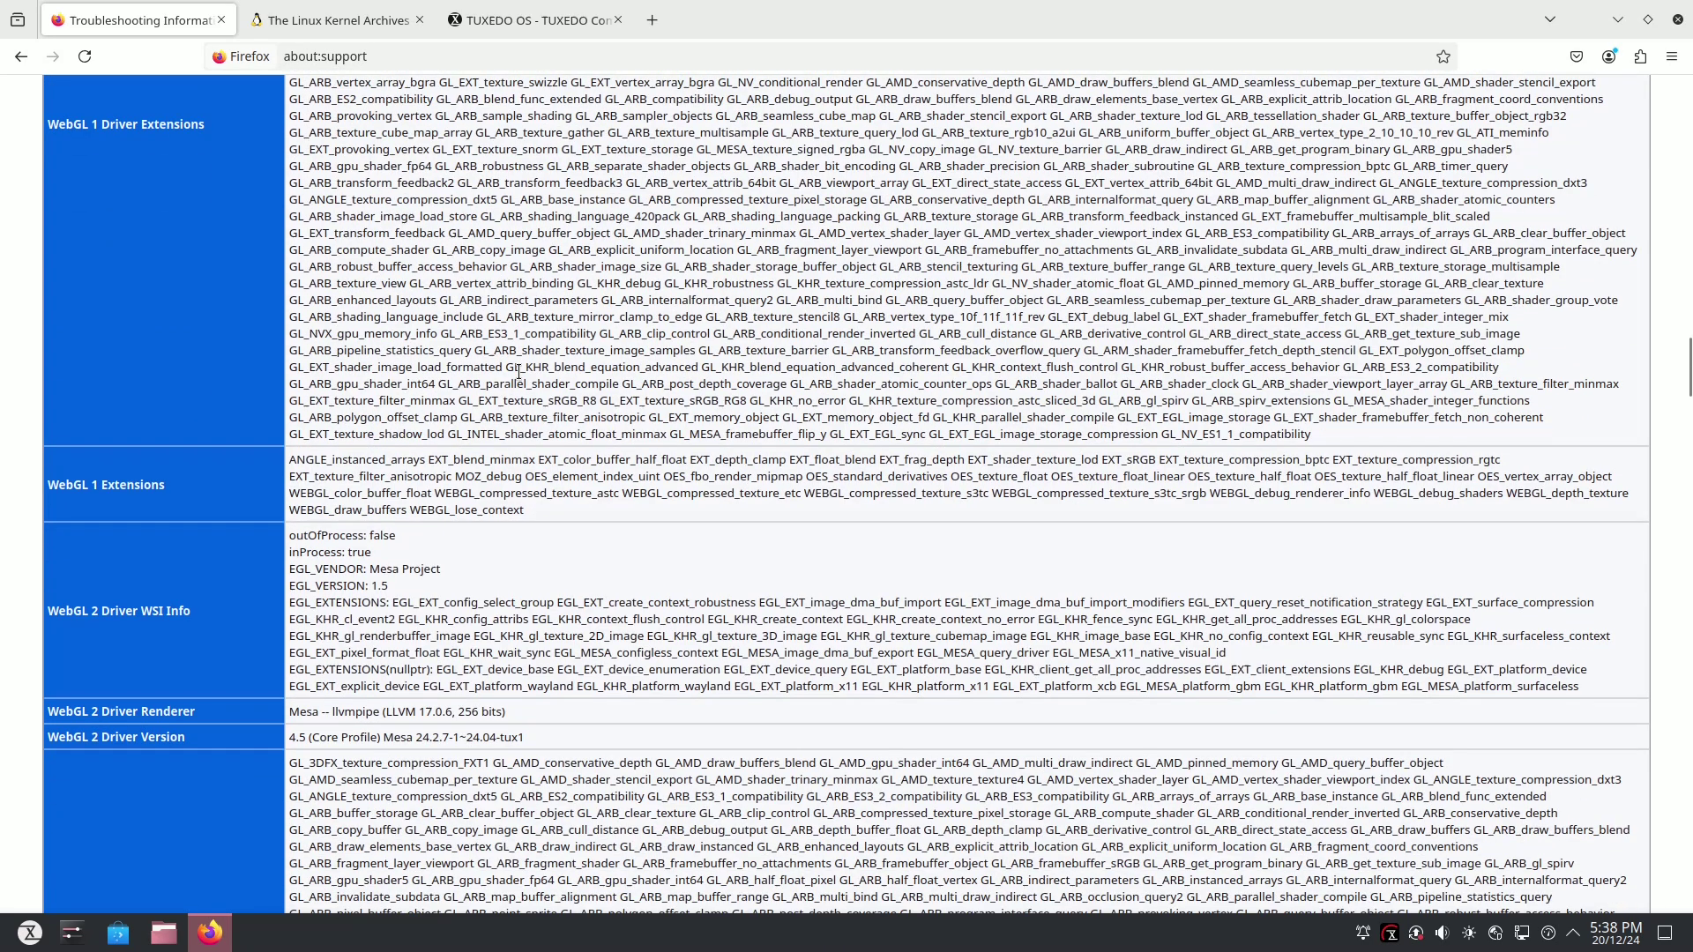
pyautogui.scroll(-4, 518, 372)
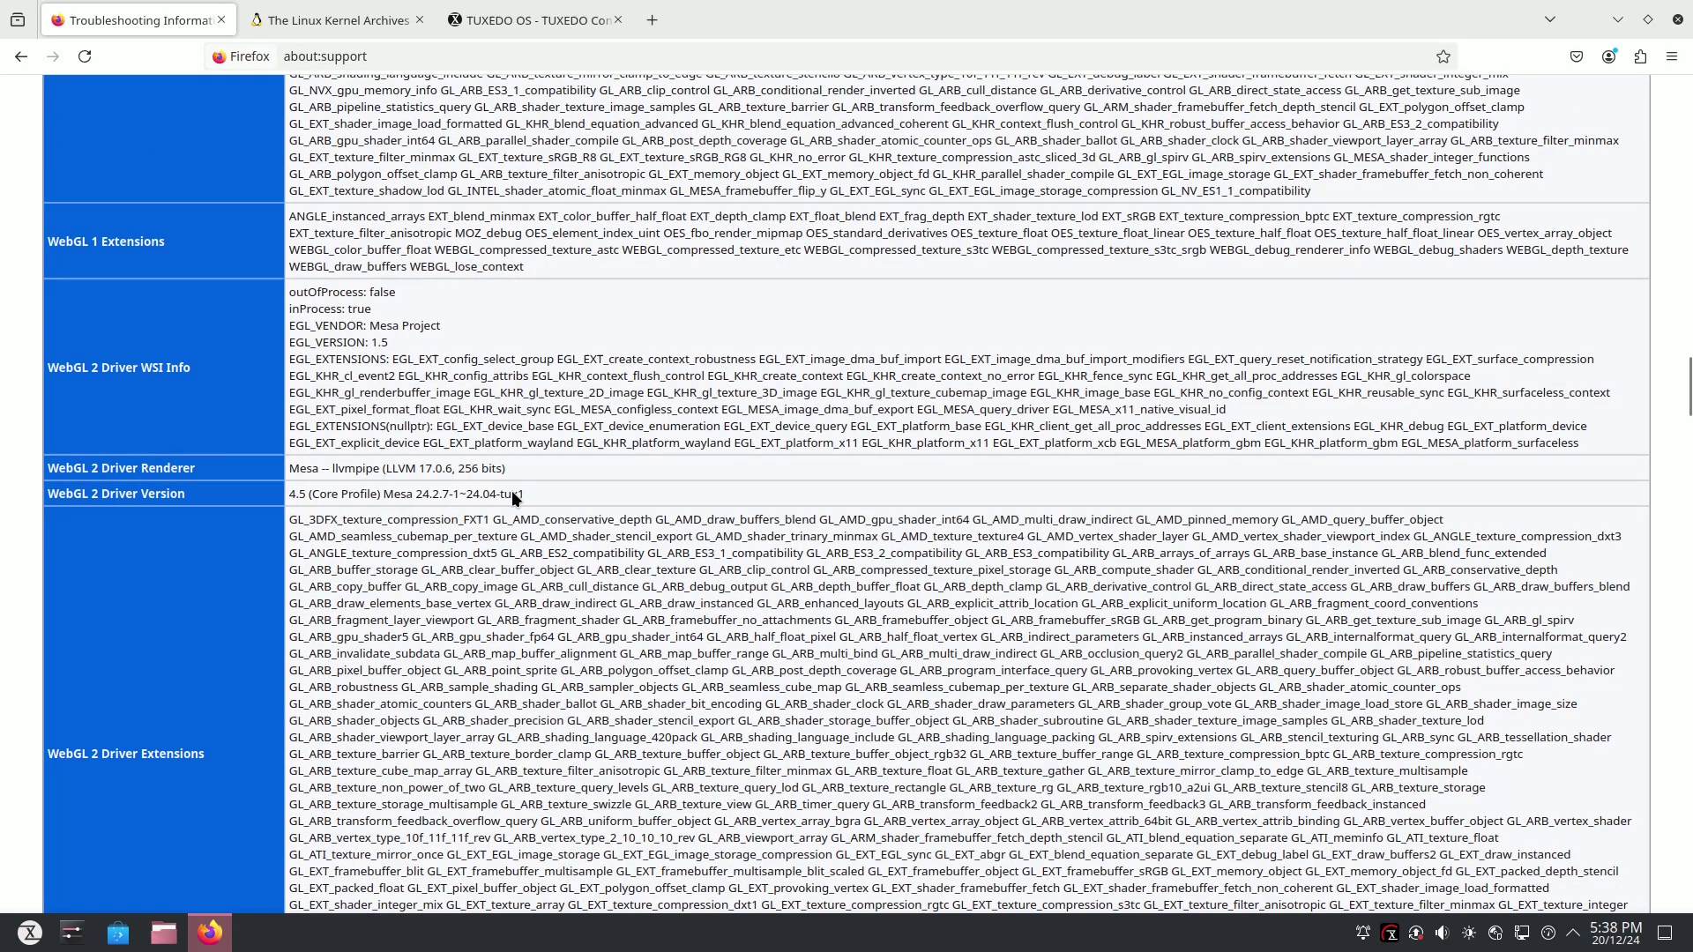
pyautogui.moveTo(524, 496); pyautogui.dragTo(293, 467)
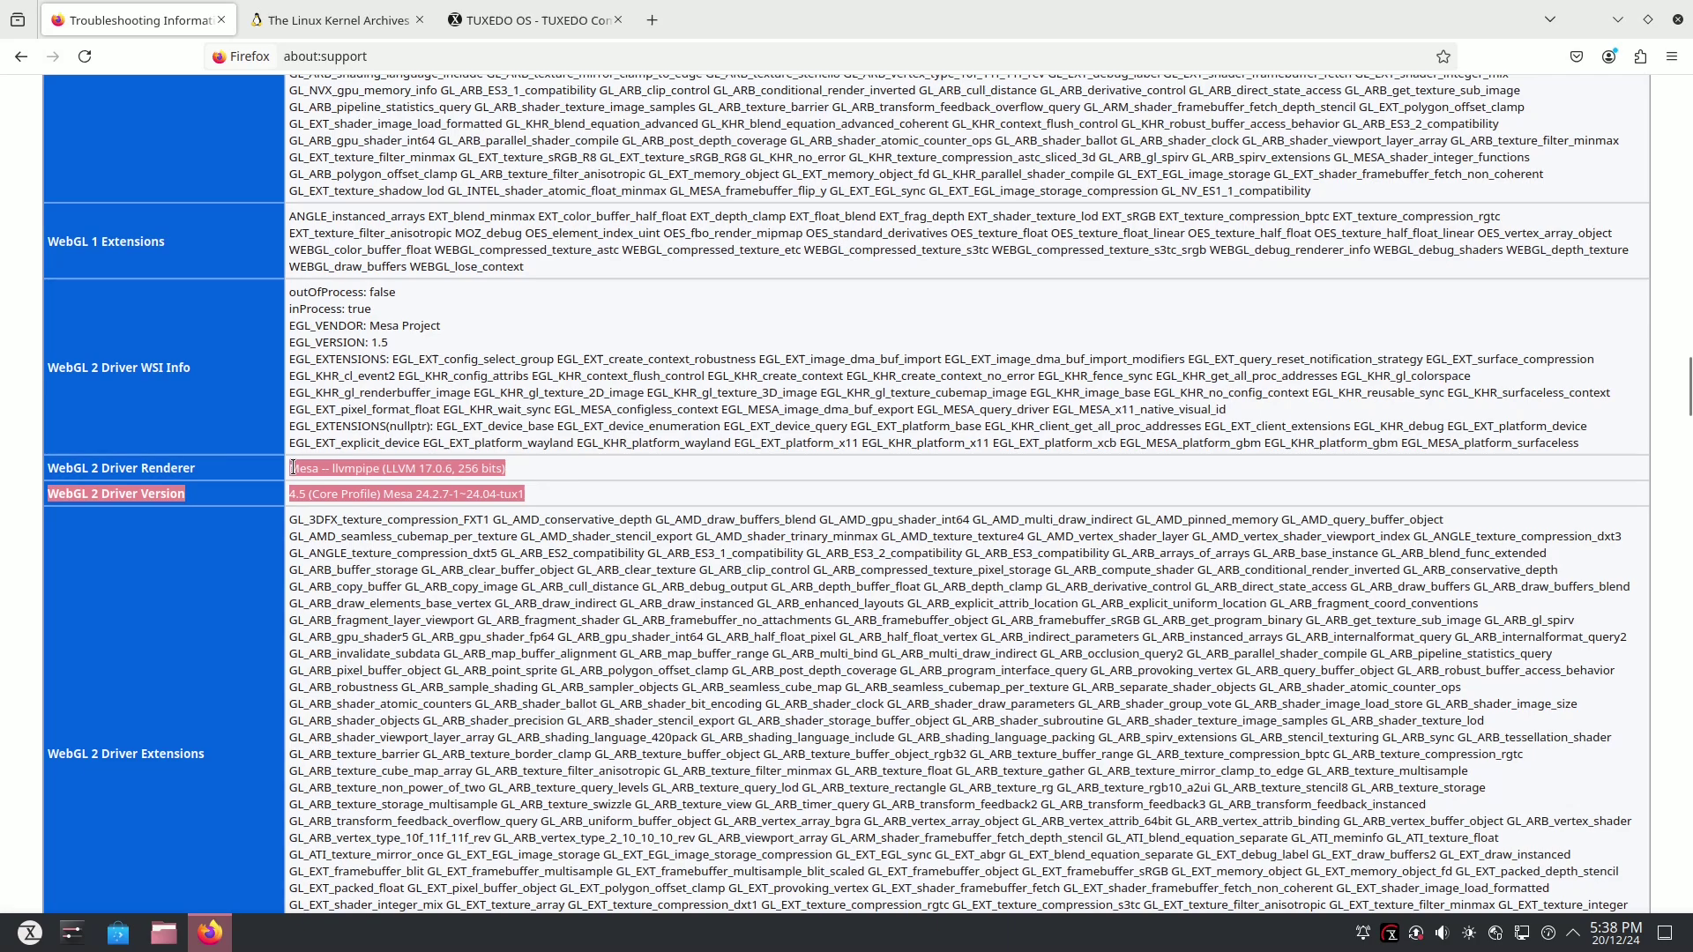
# - Highlight the desktop environment, the GPU #1 driver vendor and version, and the Display0 entry in the graphics information
pyautogui.scroll(-12, 451, 509)
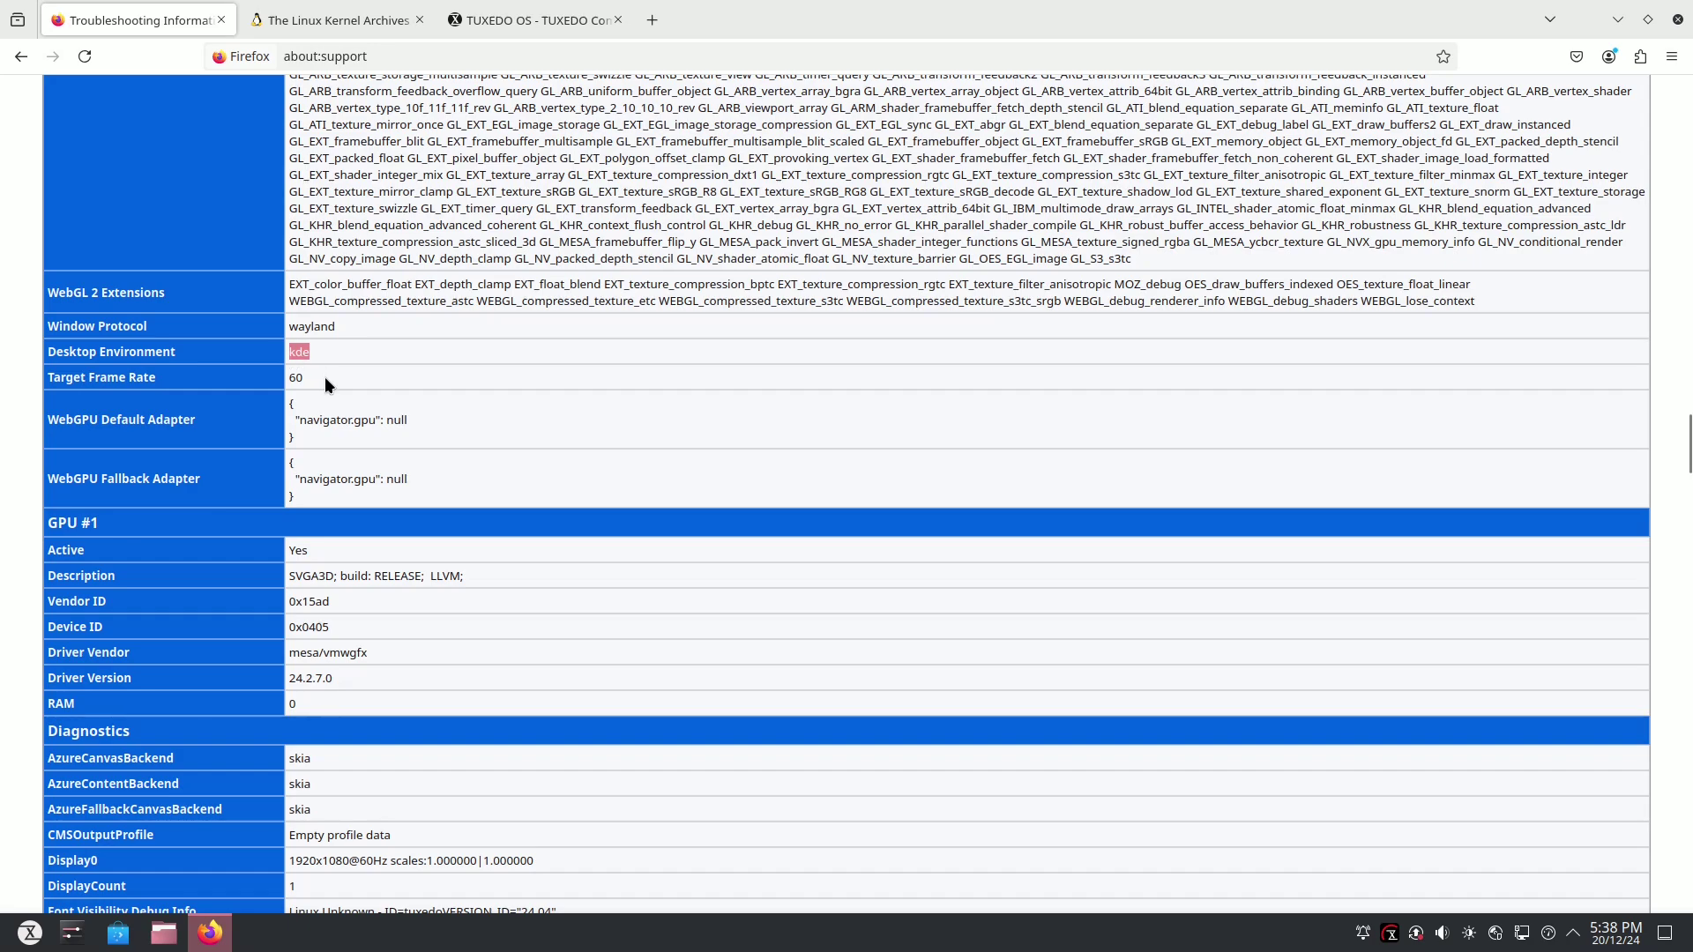
pyautogui.scroll(-4, 333, 397)
pyautogui.moveTo(346, 426); pyautogui.dragTo(290, 409)
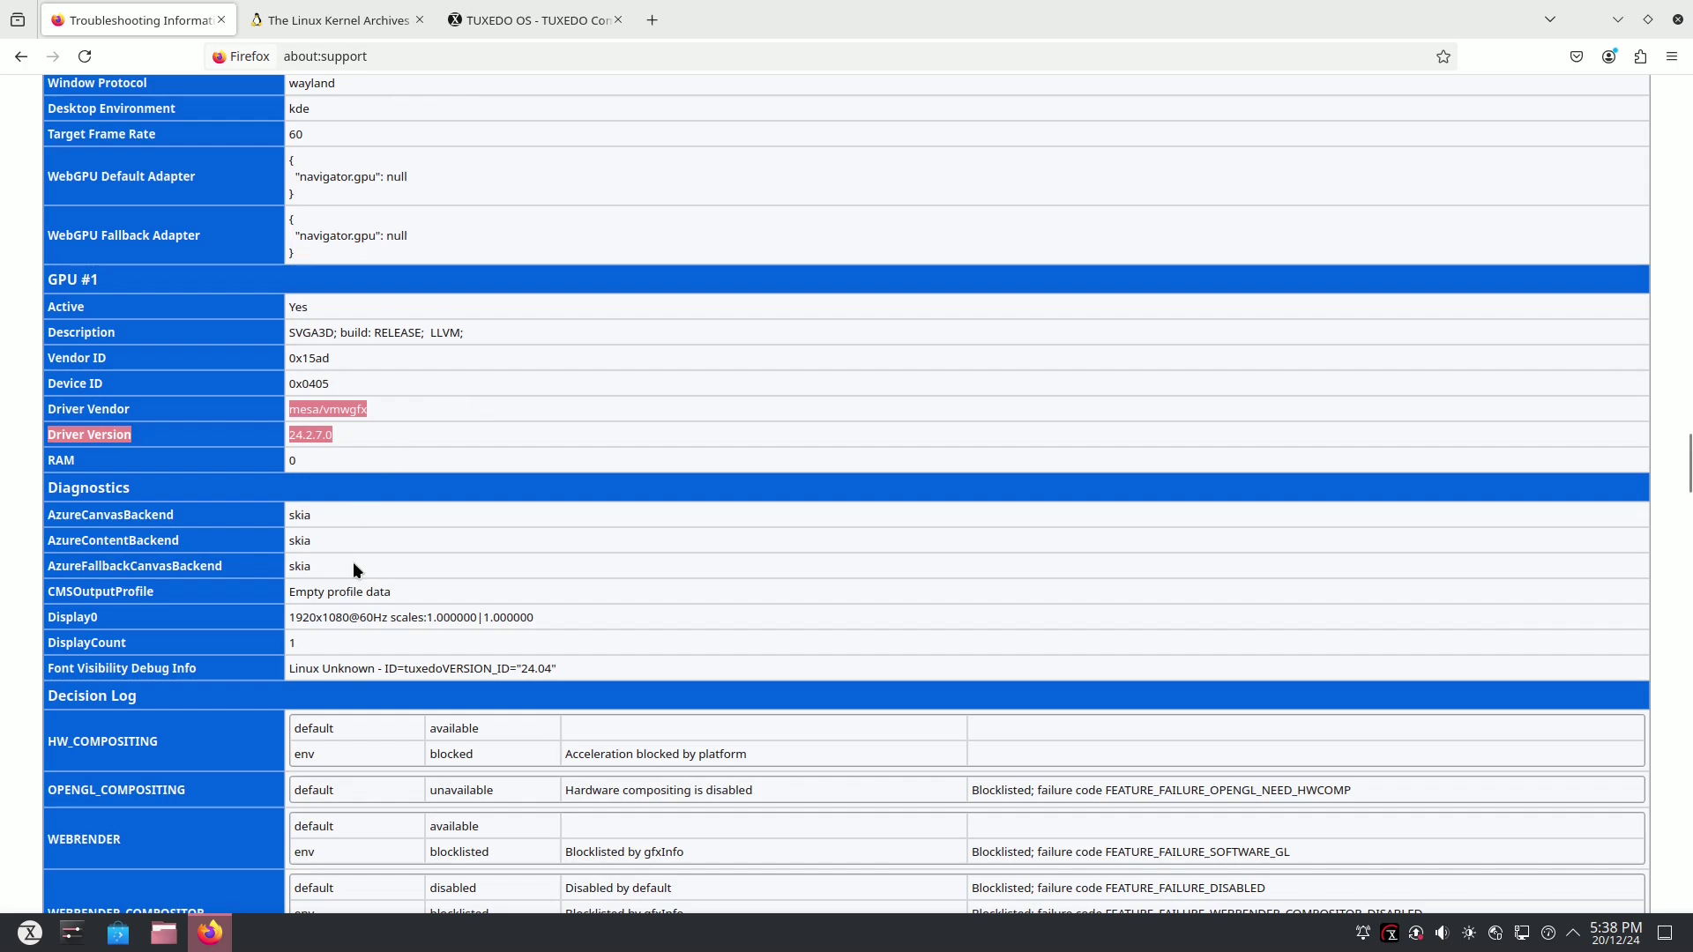
pyautogui.click(448, 620)
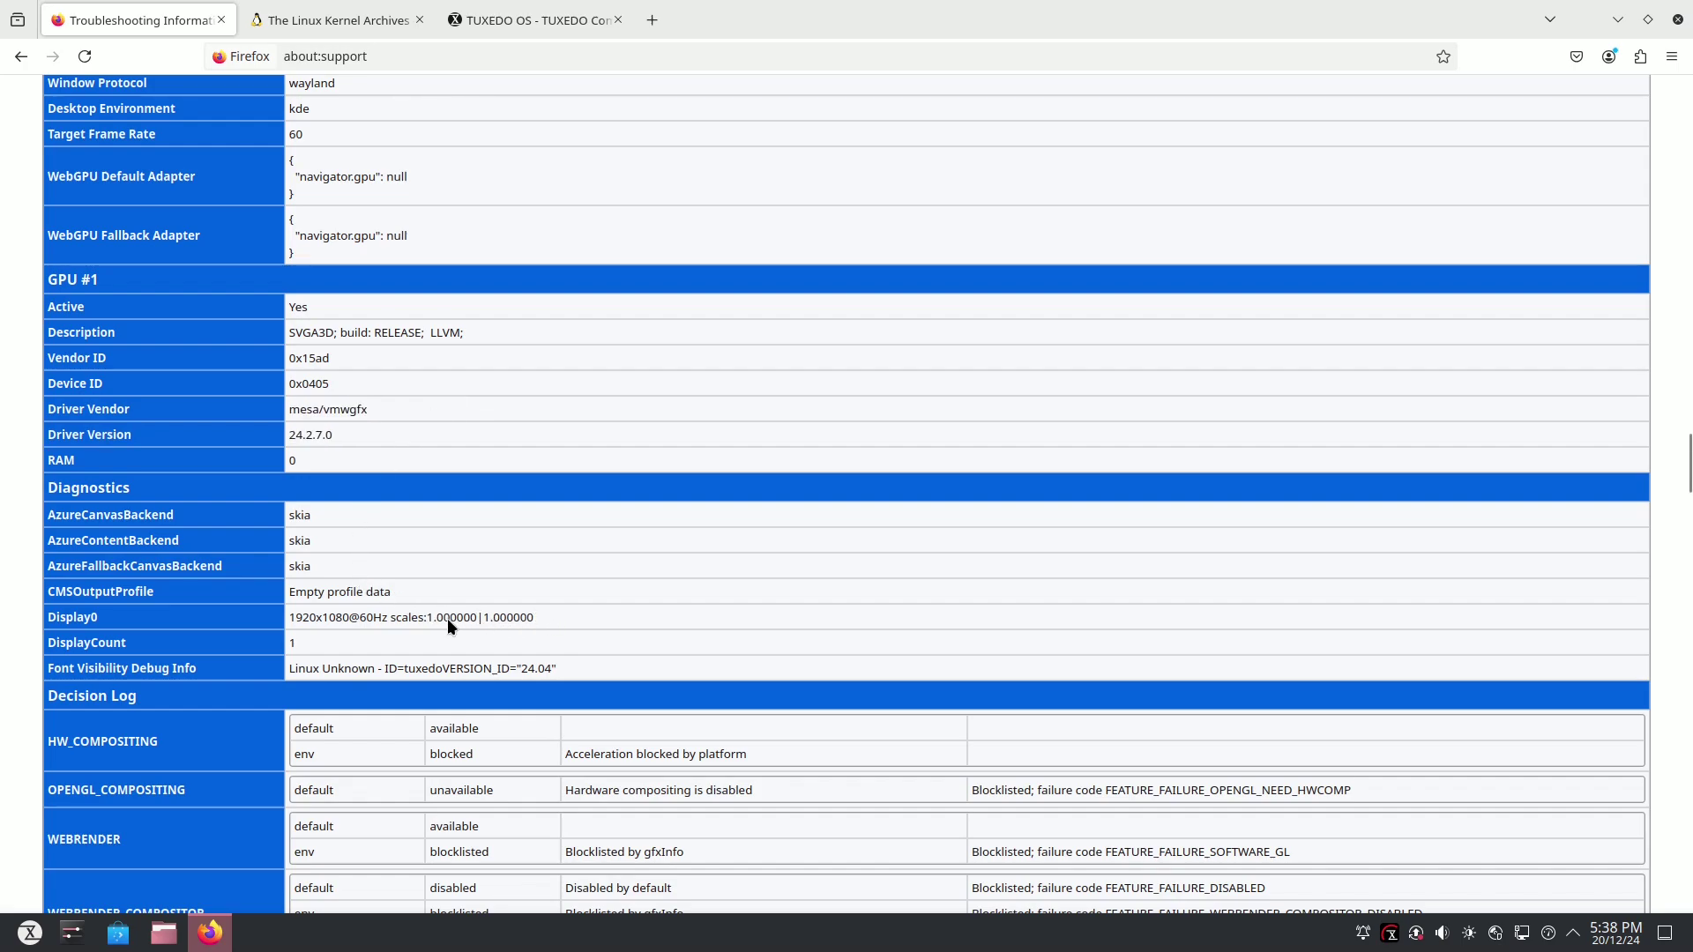
pyautogui.moveTo(534, 617); pyautogui.dragTo(290, 621)
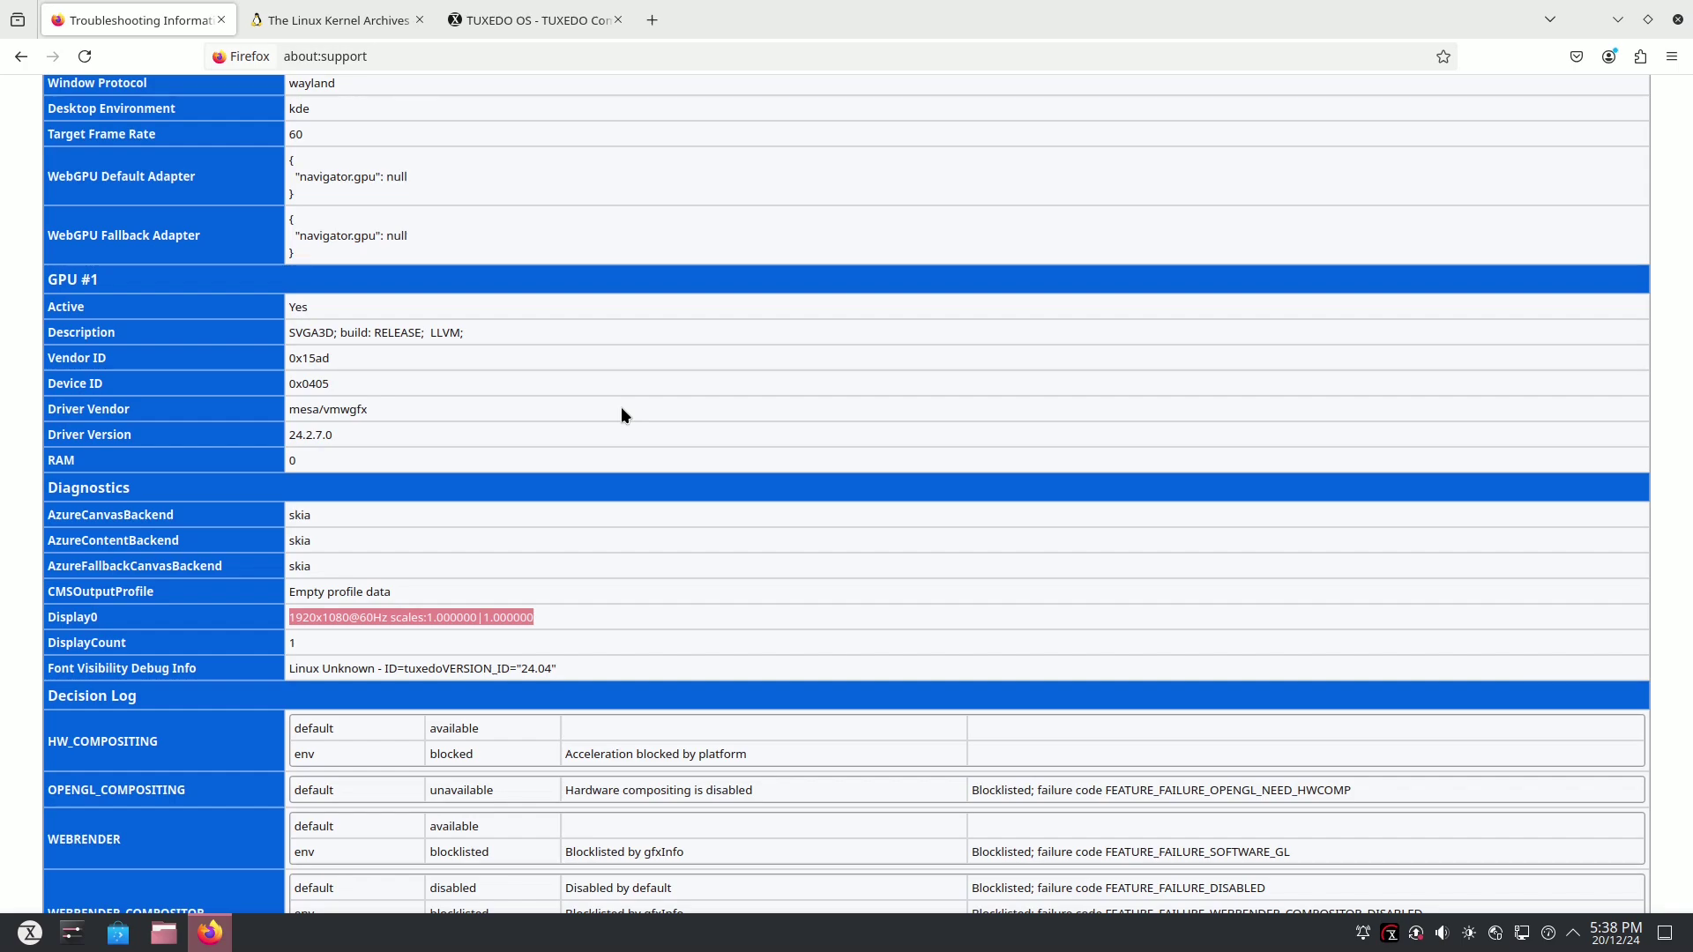
# - Examine the decision log, media devices, environment variables, library versions and remaining troubleshooting sections through to the end of the page
pyautogui.scroll(-5, 622, 415)
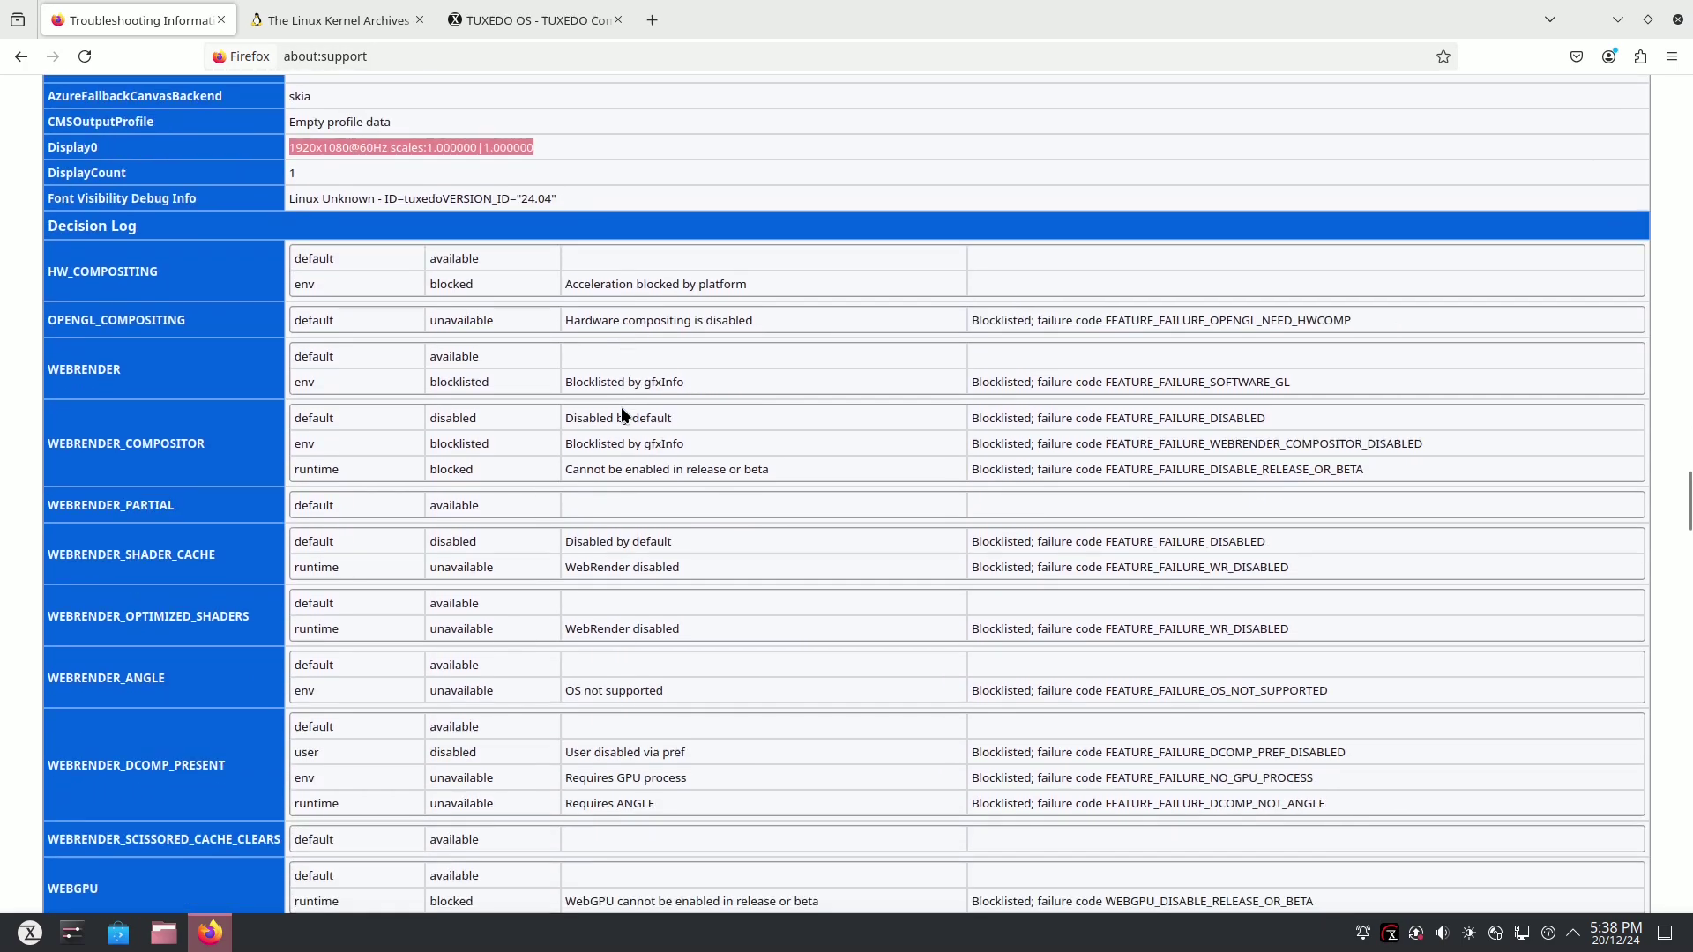
pyautogui.scroll(-7, 621, 406)
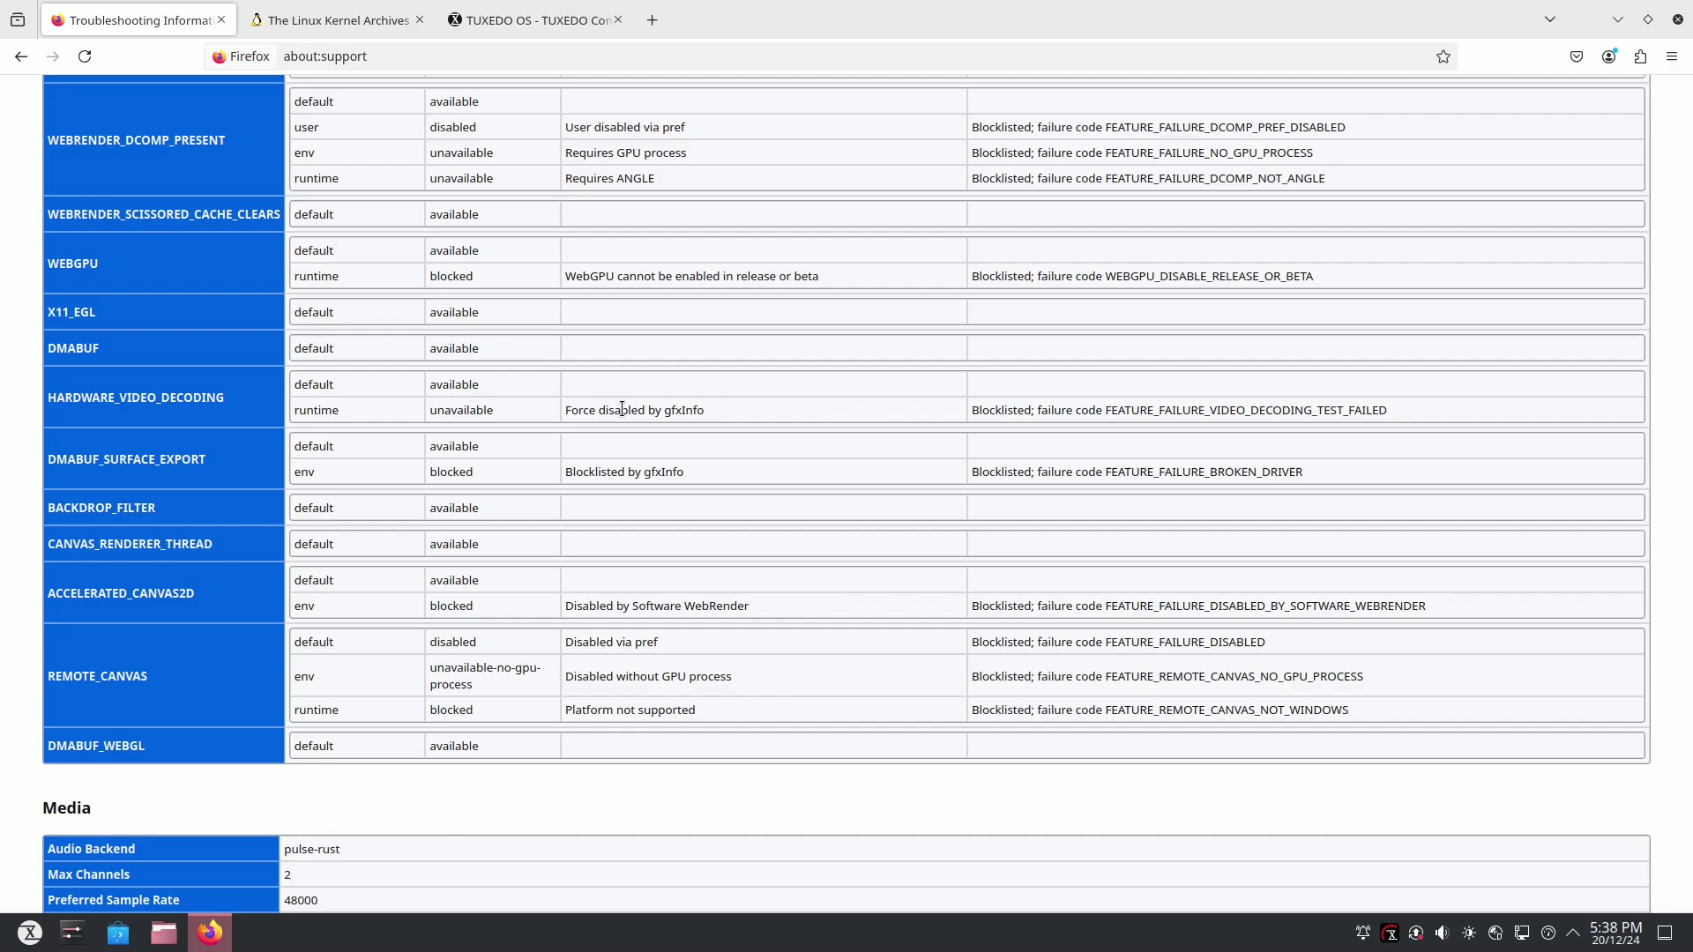
pyautogui.scroll(-4, 622, 408)
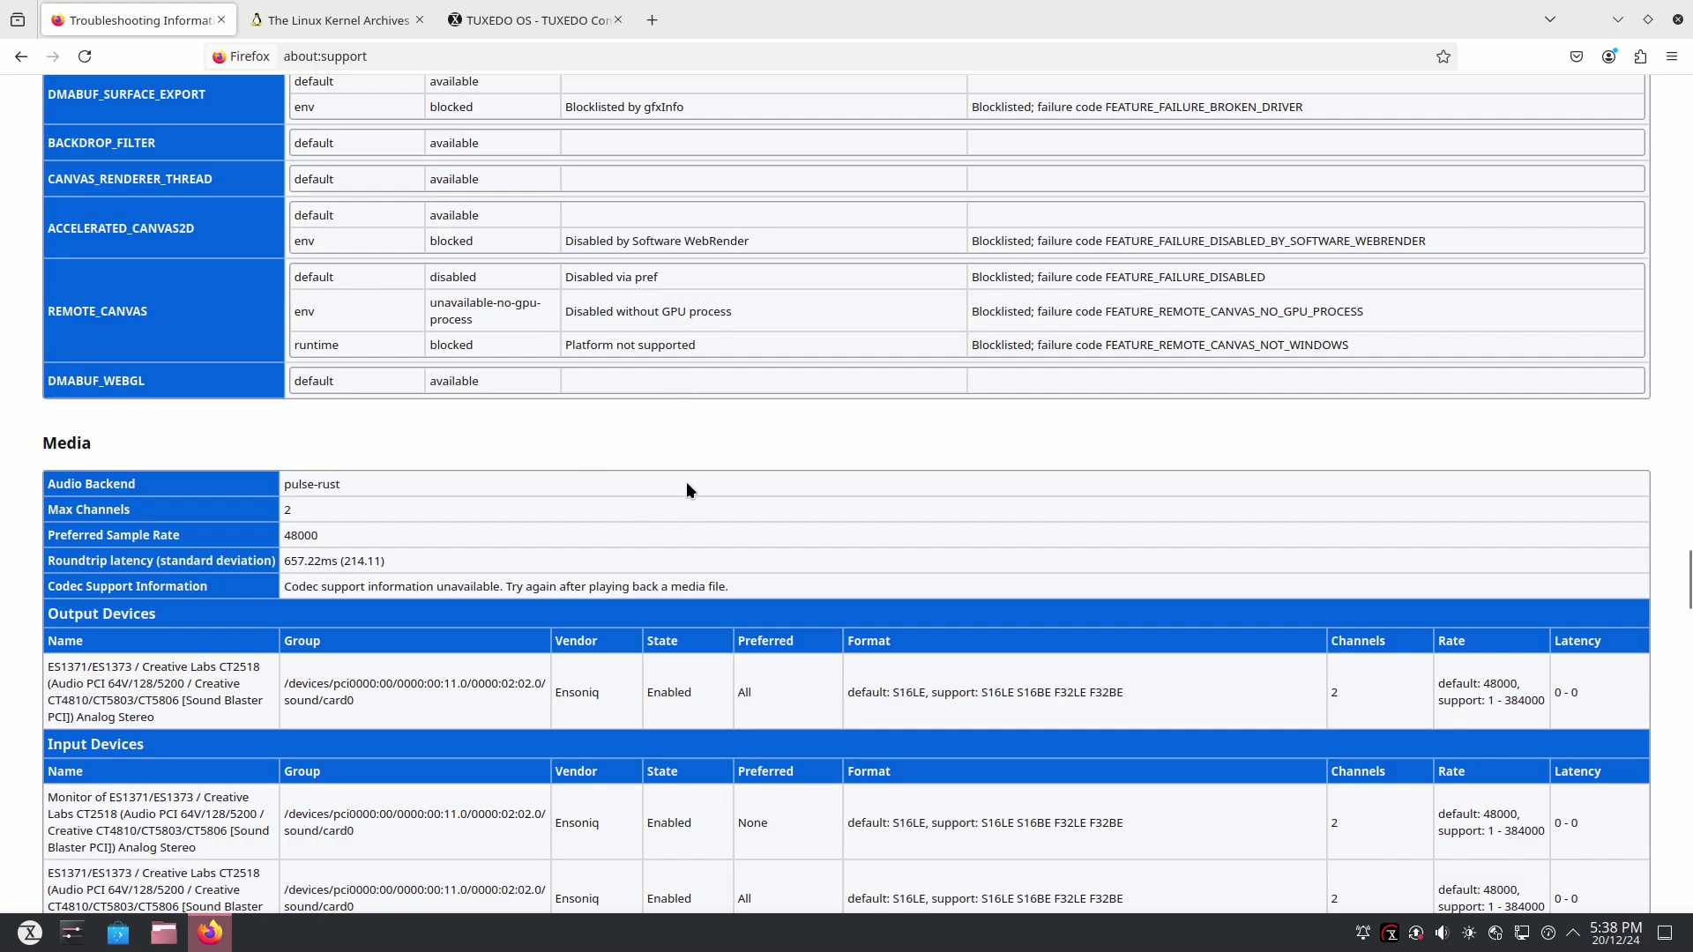
pyautogui.scroll(-4, 600, 460)
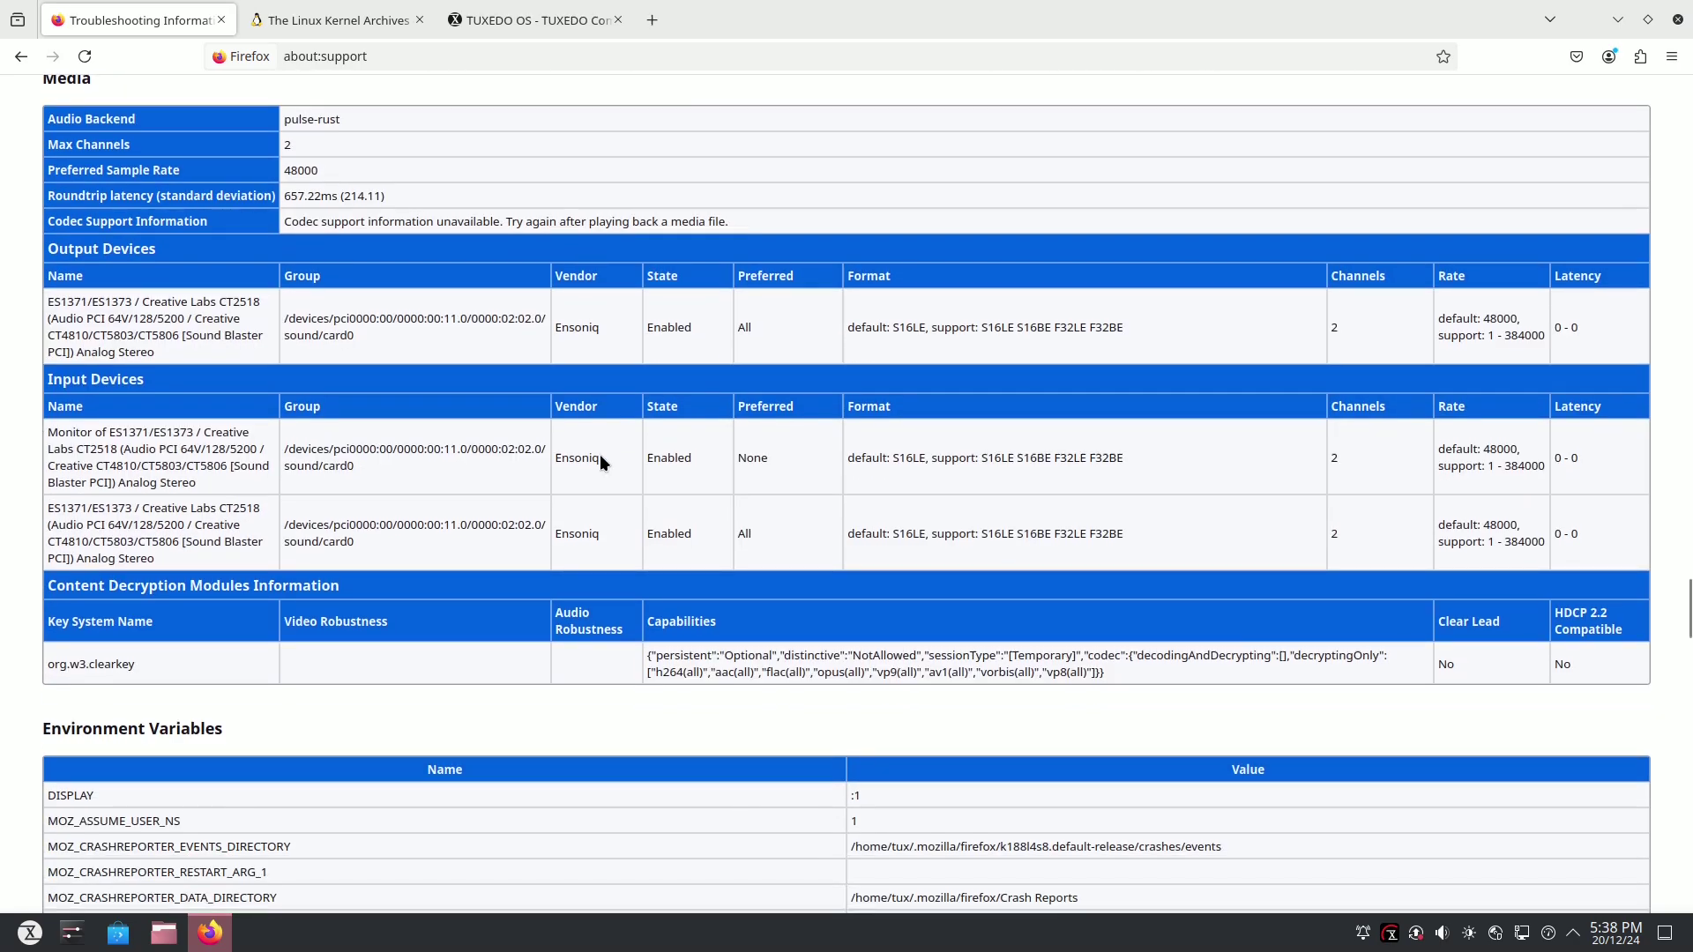
pyautogui.scroll(4, 600, 453)
pyautogui.scroll(20, 558, 351)
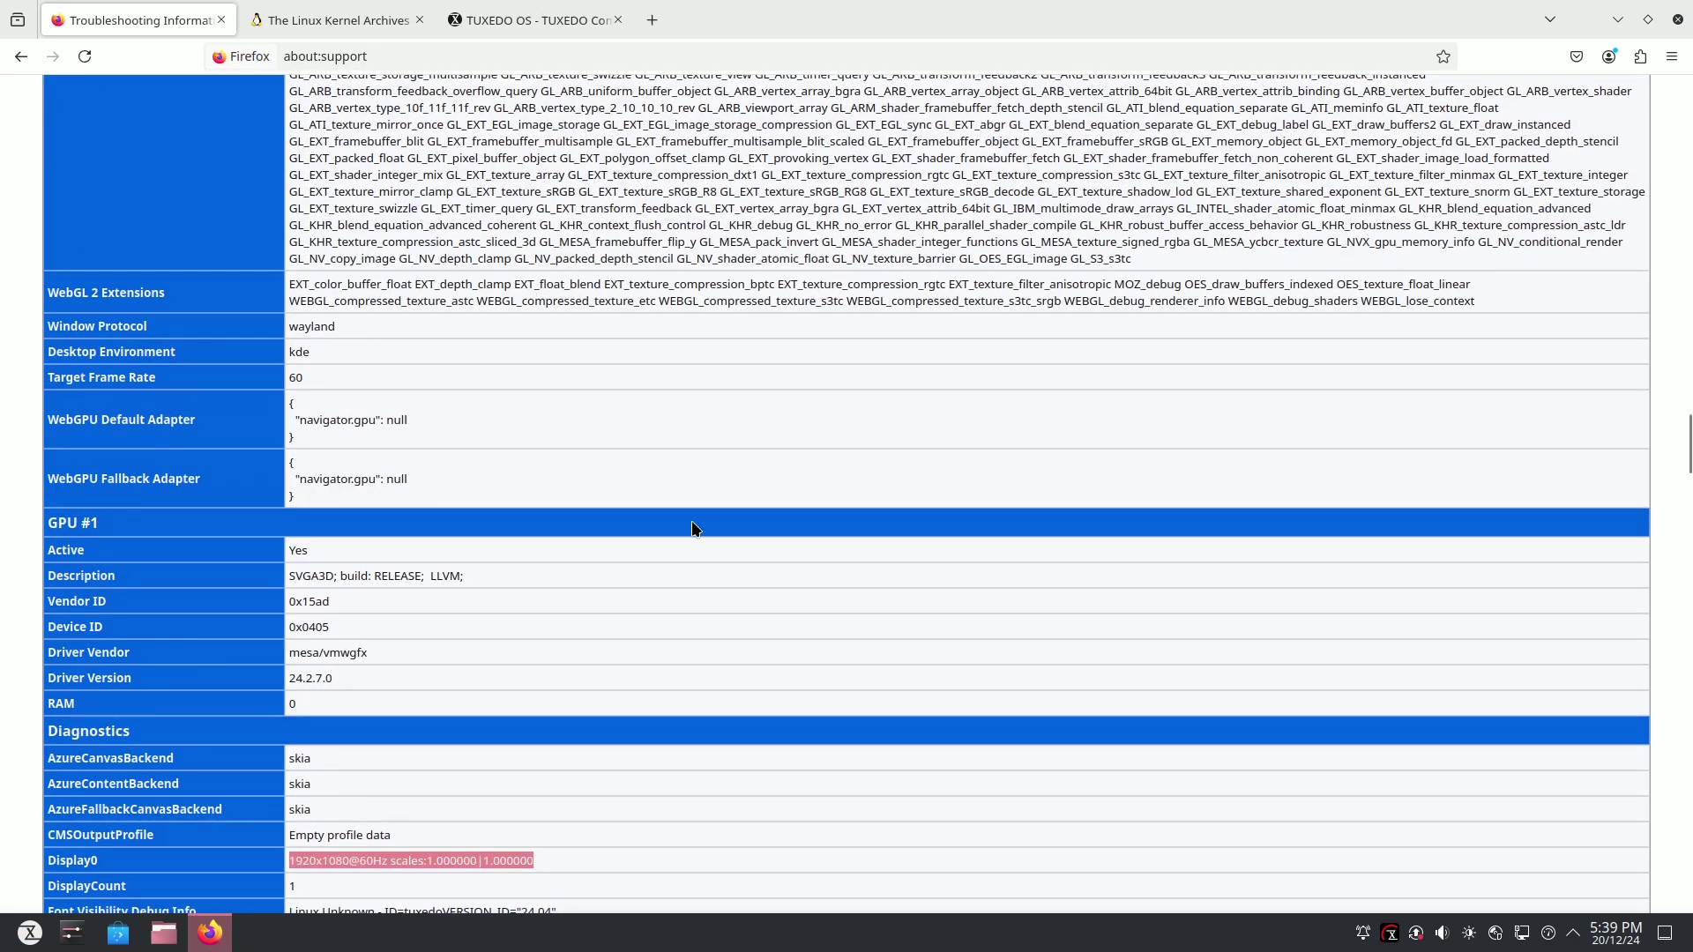
pyautogui.scroll(-20, 692, 522)
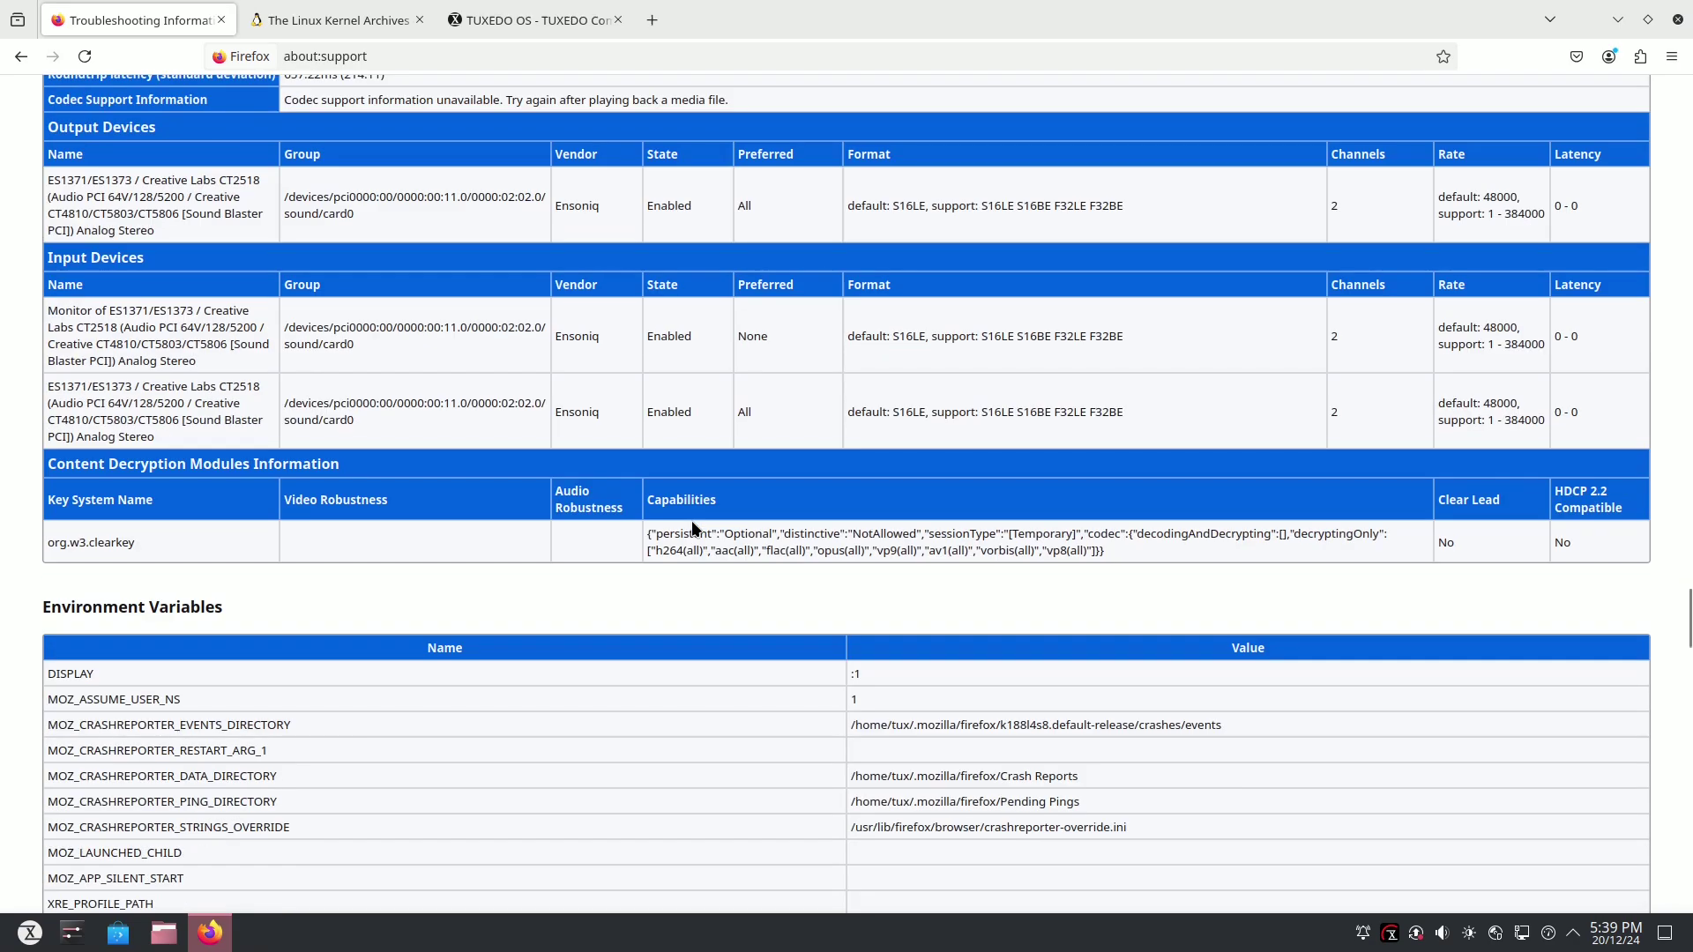
pyautogui.scroll(-20, 694, 529)
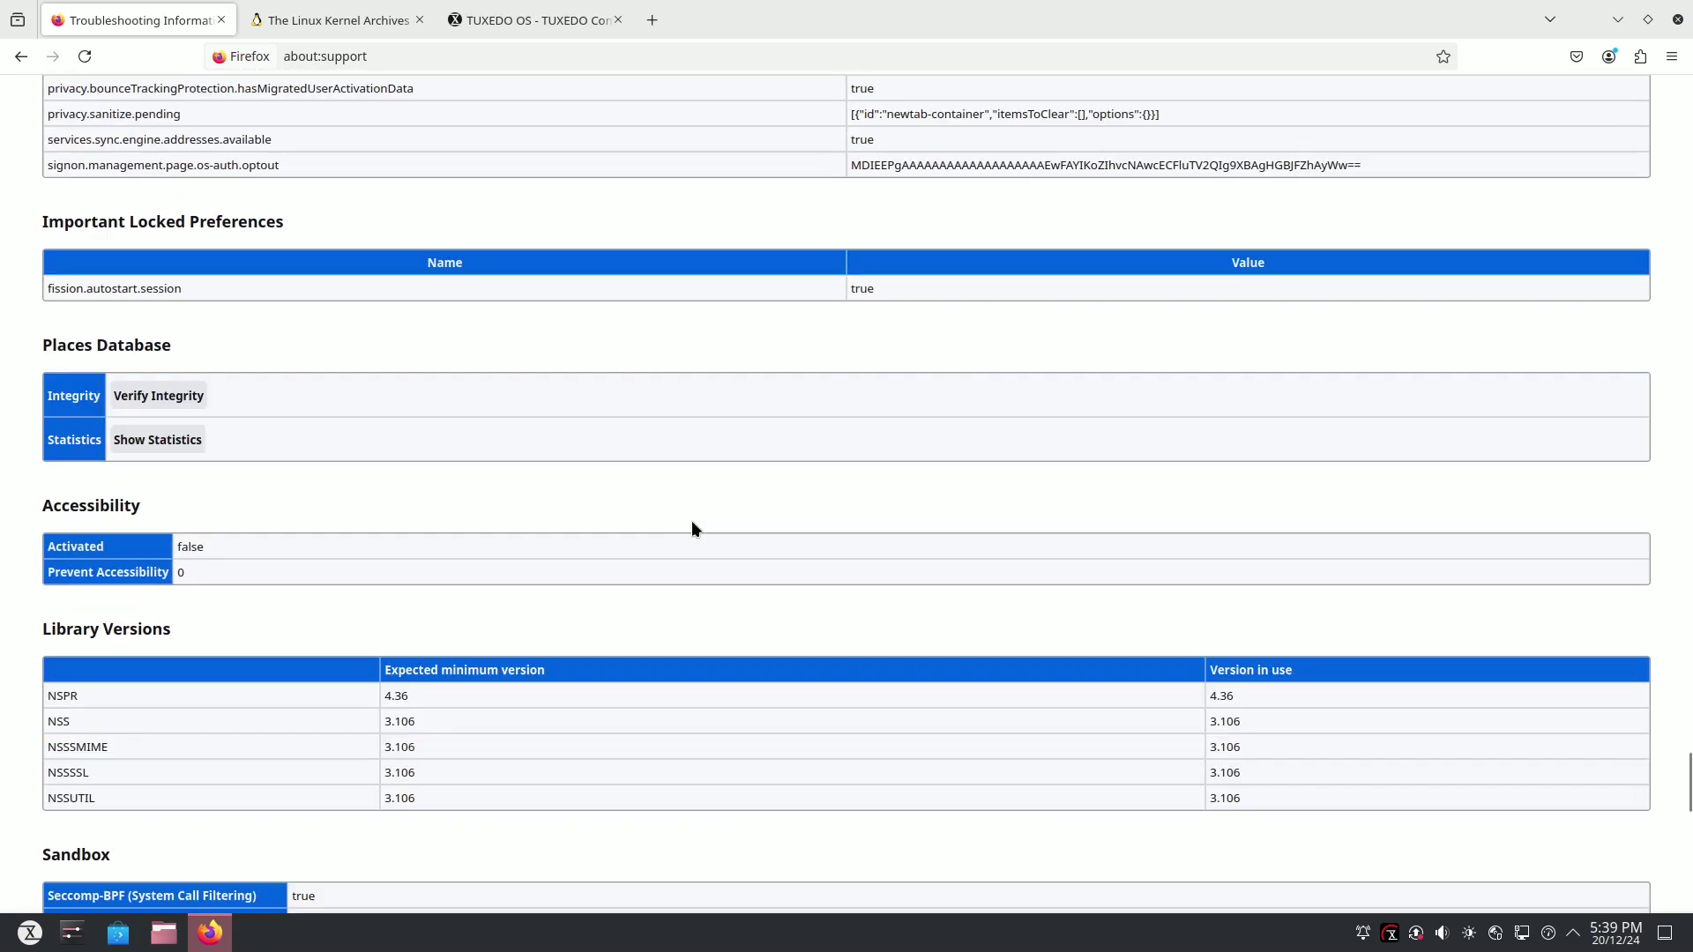
pyautogui.scroll(-15, 692, 529)
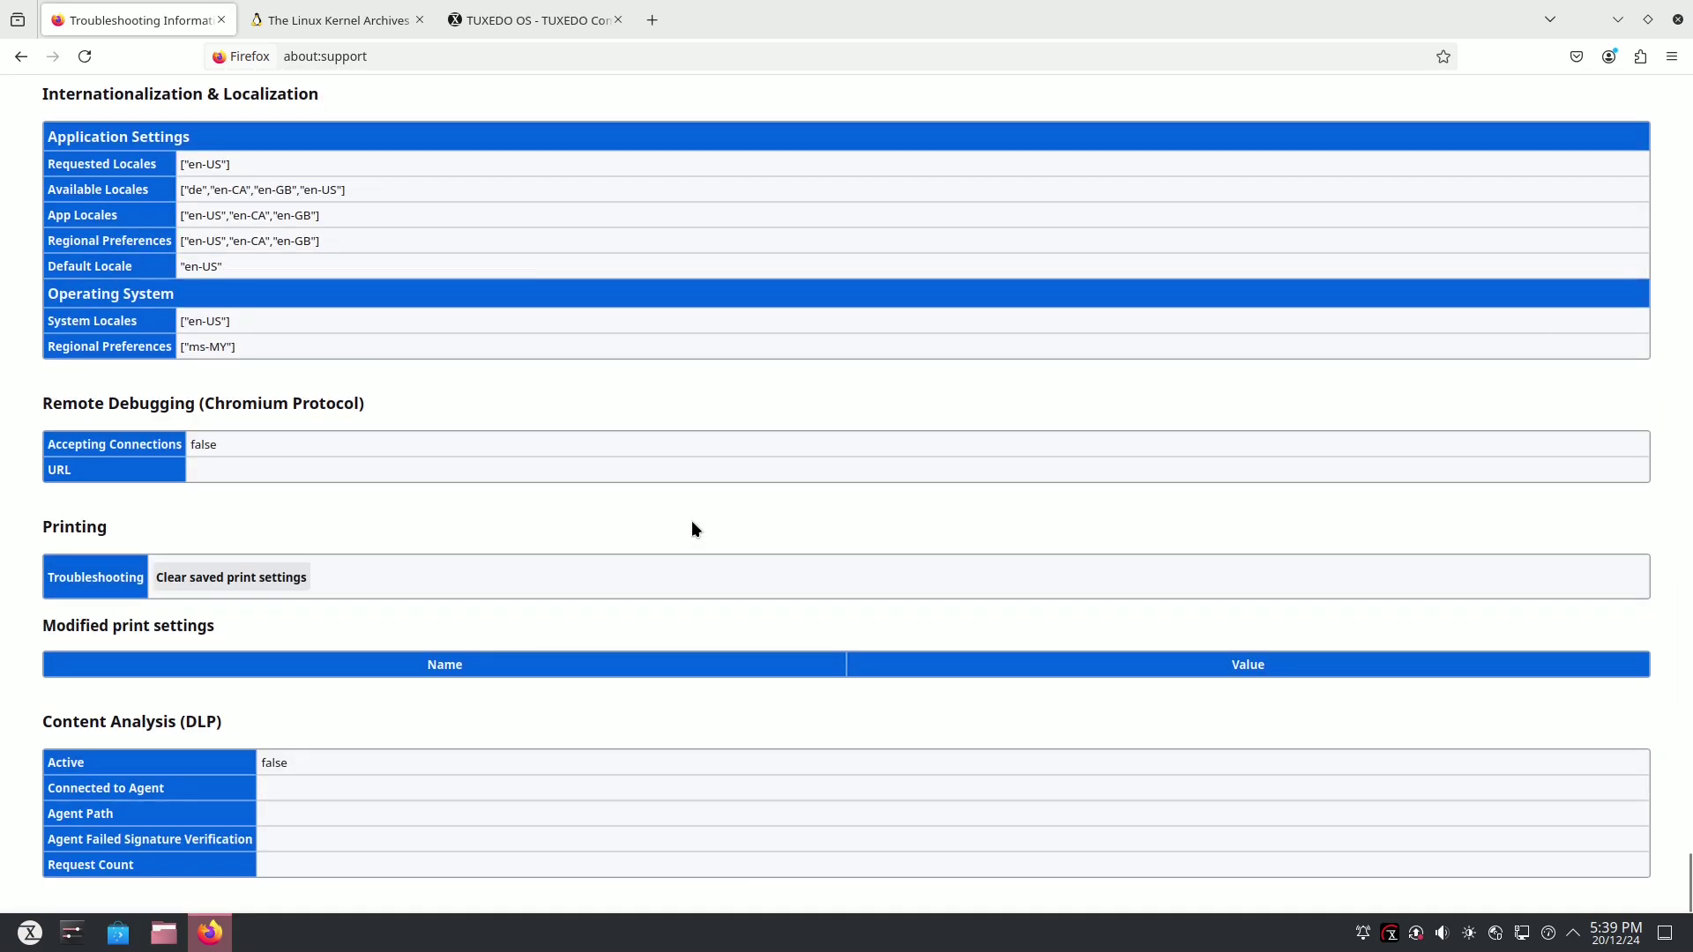
# - Close the Troubleshooting Information and Linux Kernel Archives pages, leaving only the TUXEDO OS page open
pyautogui.click(223, 25)
pyautogui.click(223, 25)
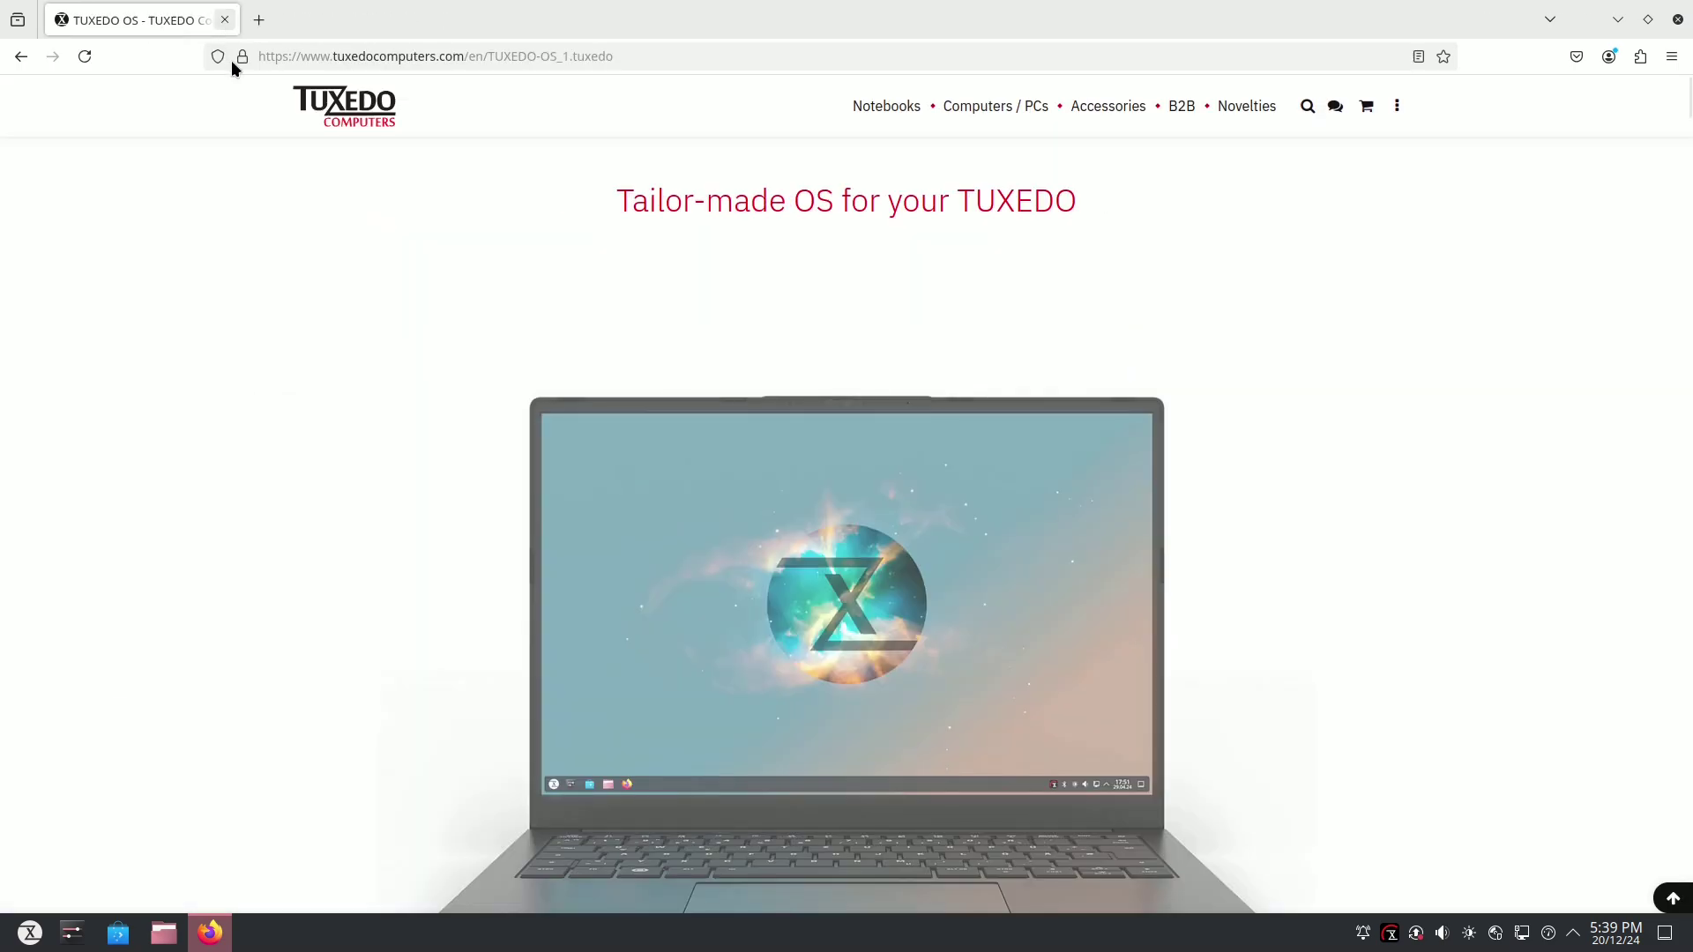
# - Read the TUXEDO OS page, examining its feature highlights, KDE Plasma description, download section and everyday-use information
pyautogui.scroll(-5, 622, 358)
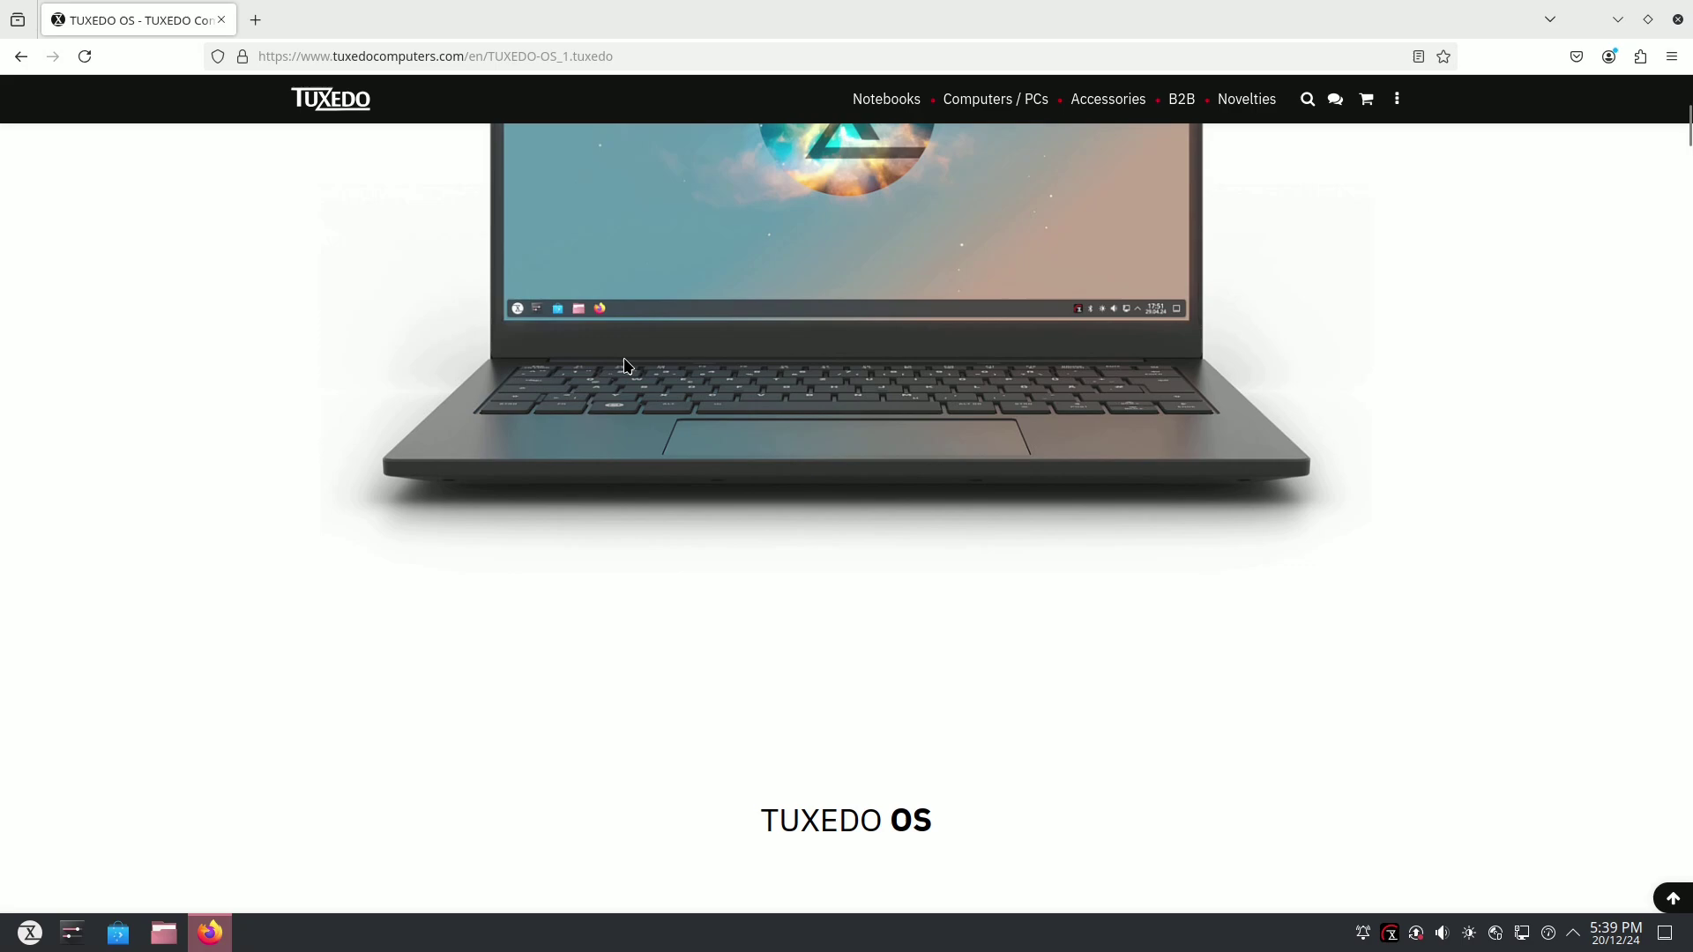
pyautogui.scroll(5, 623, 357)
pyautogui.scroll(-2, 624, 358)
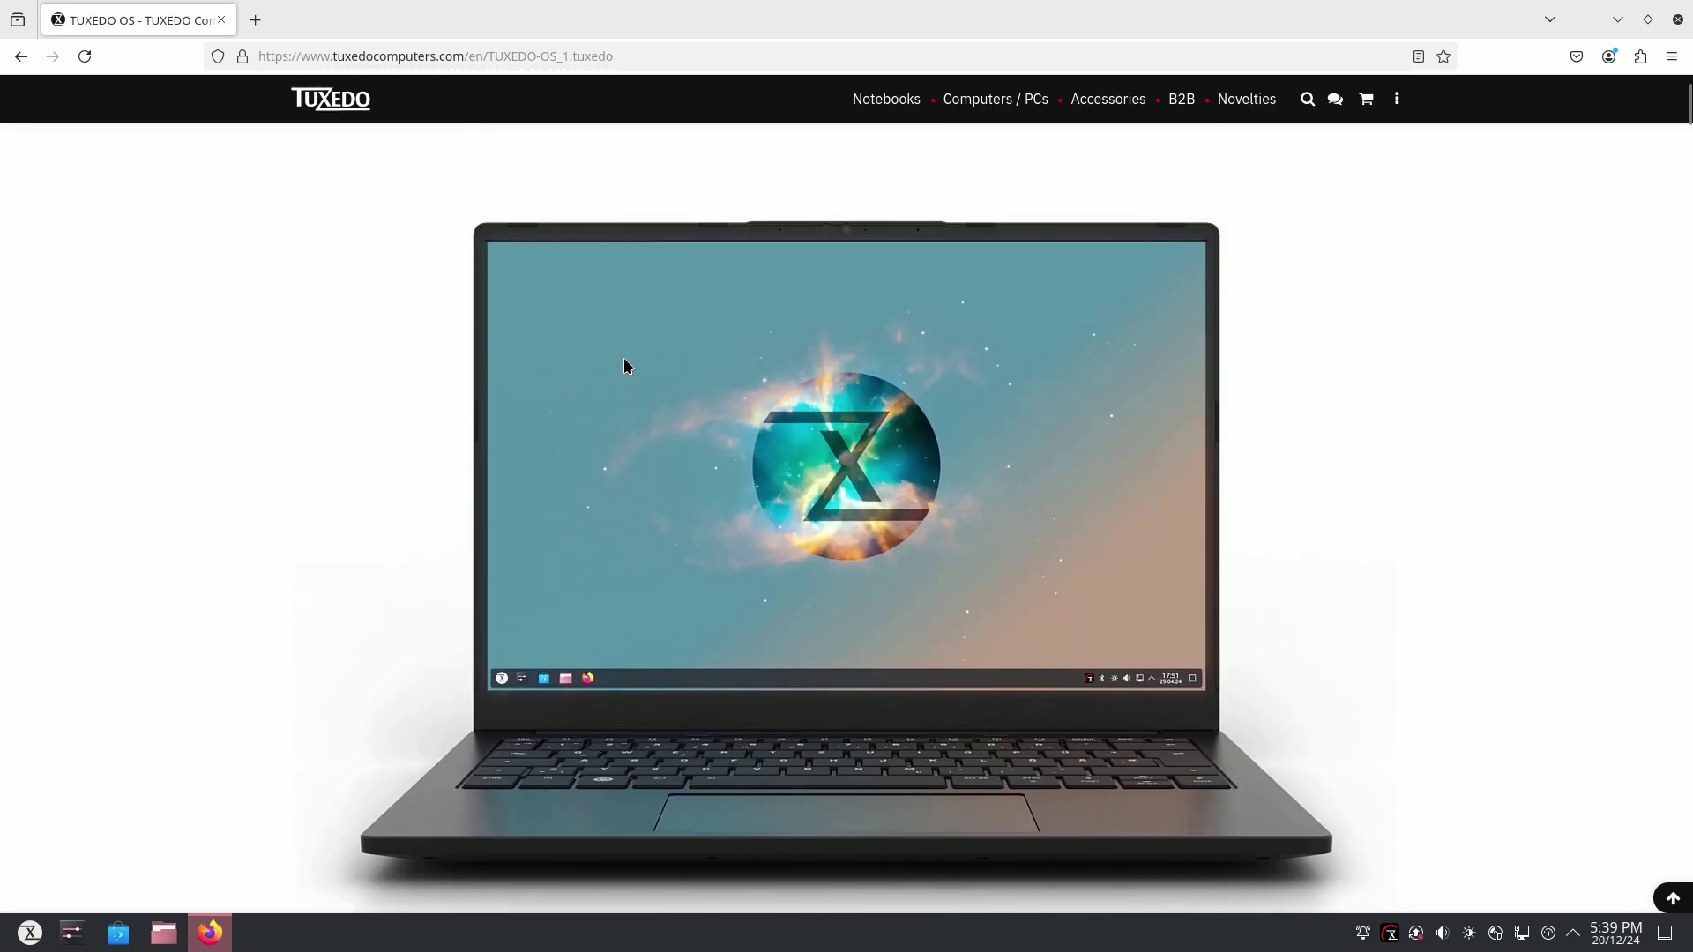
pyautogui.scroll(-10, 624, 365)
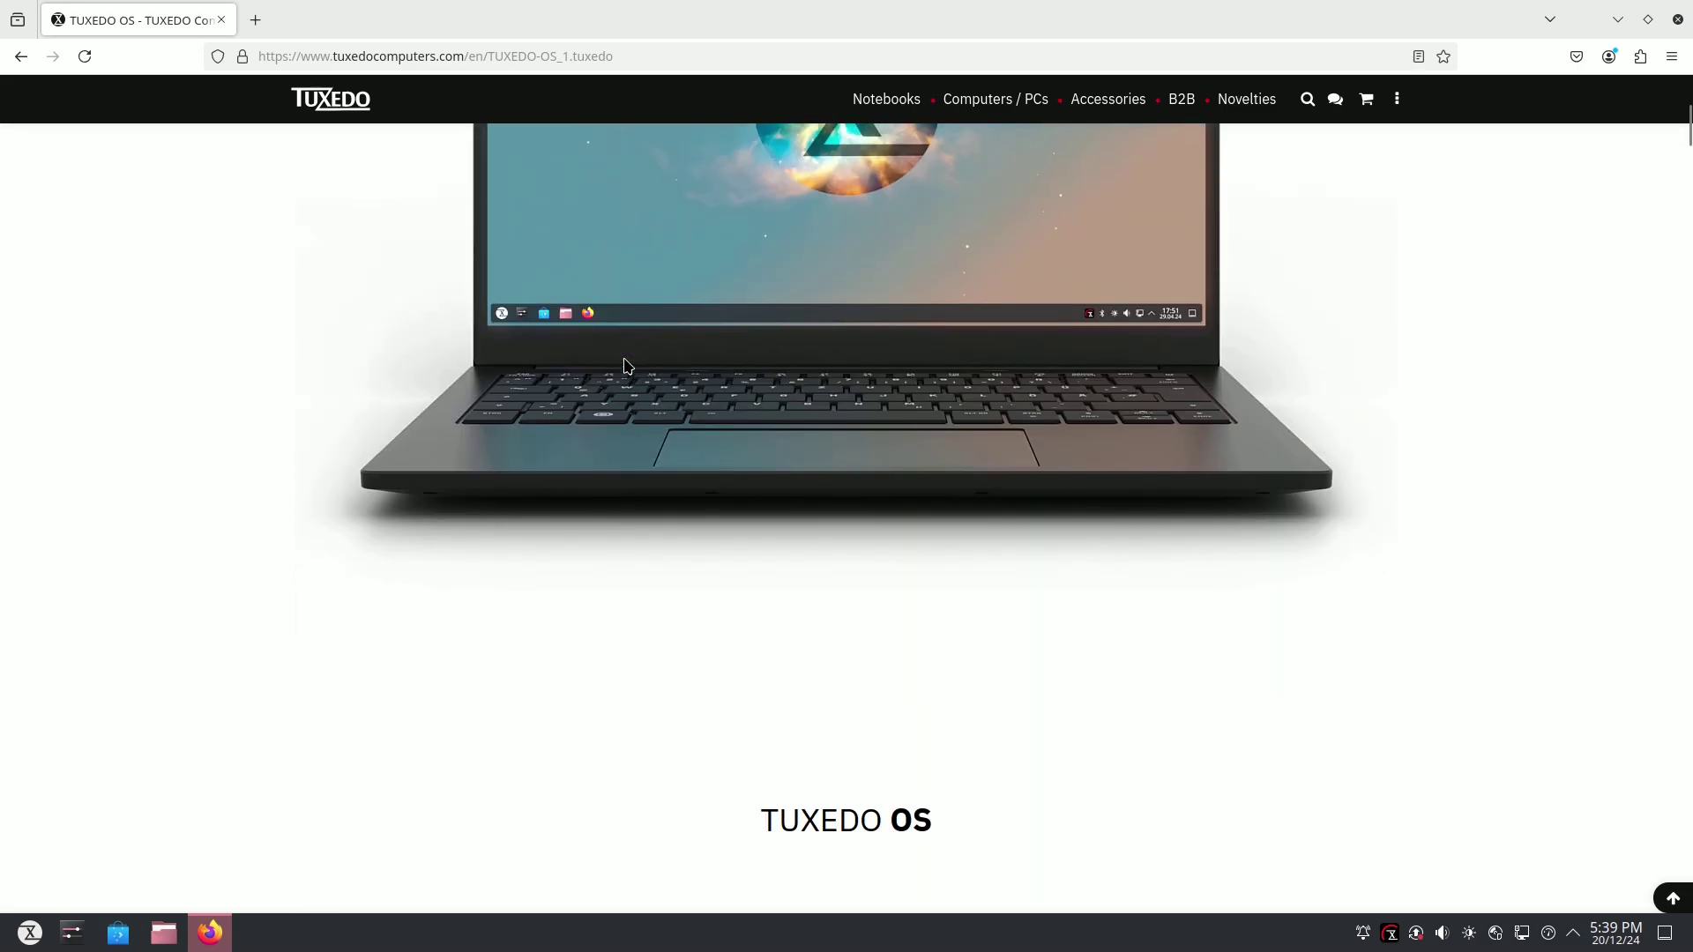
pyautogui.scroll(-2, 623, 365)
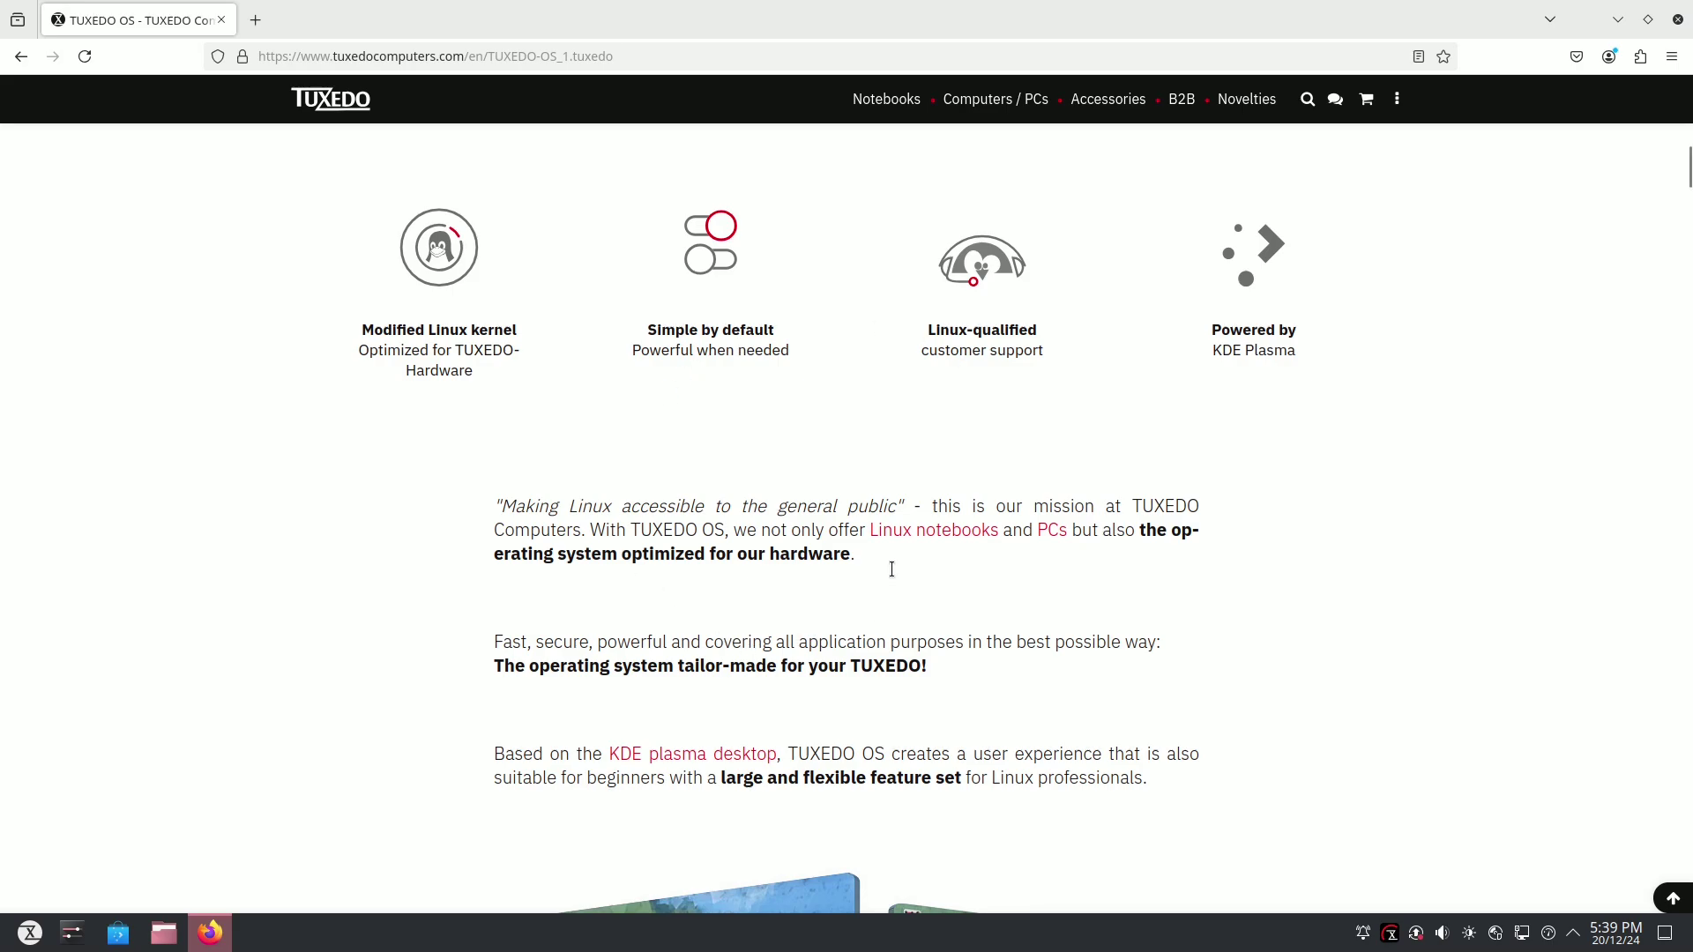
pyautogui.scroll(-8, 889, 547)
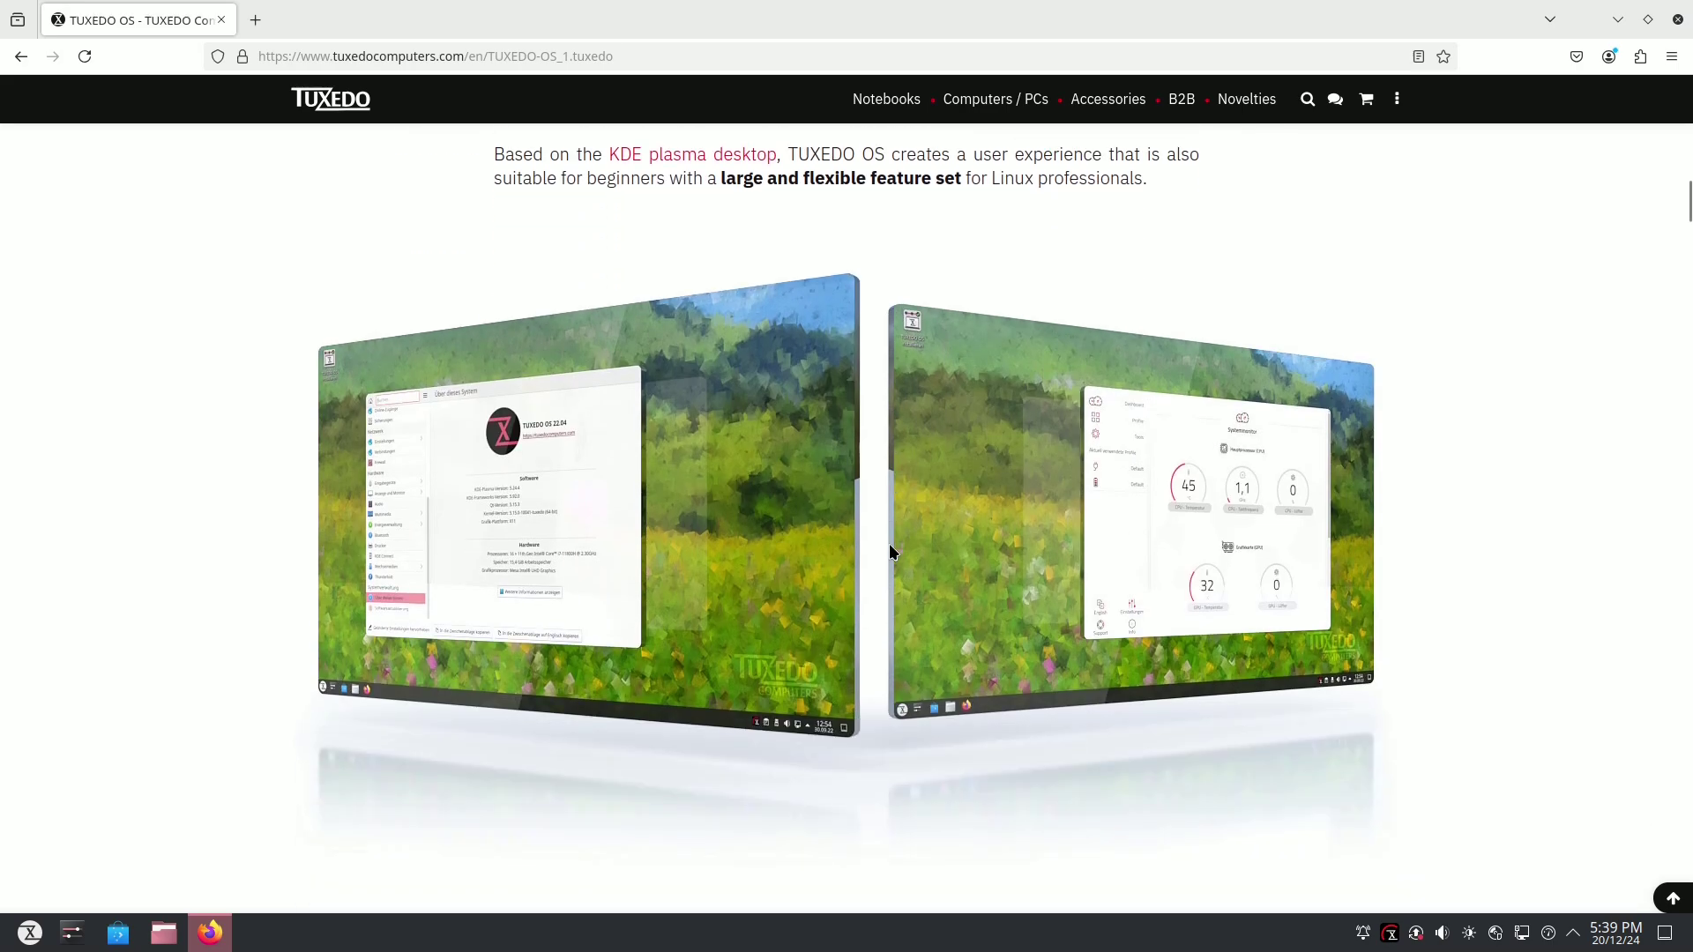
pyautogui.scroll(-11, 889, 543)
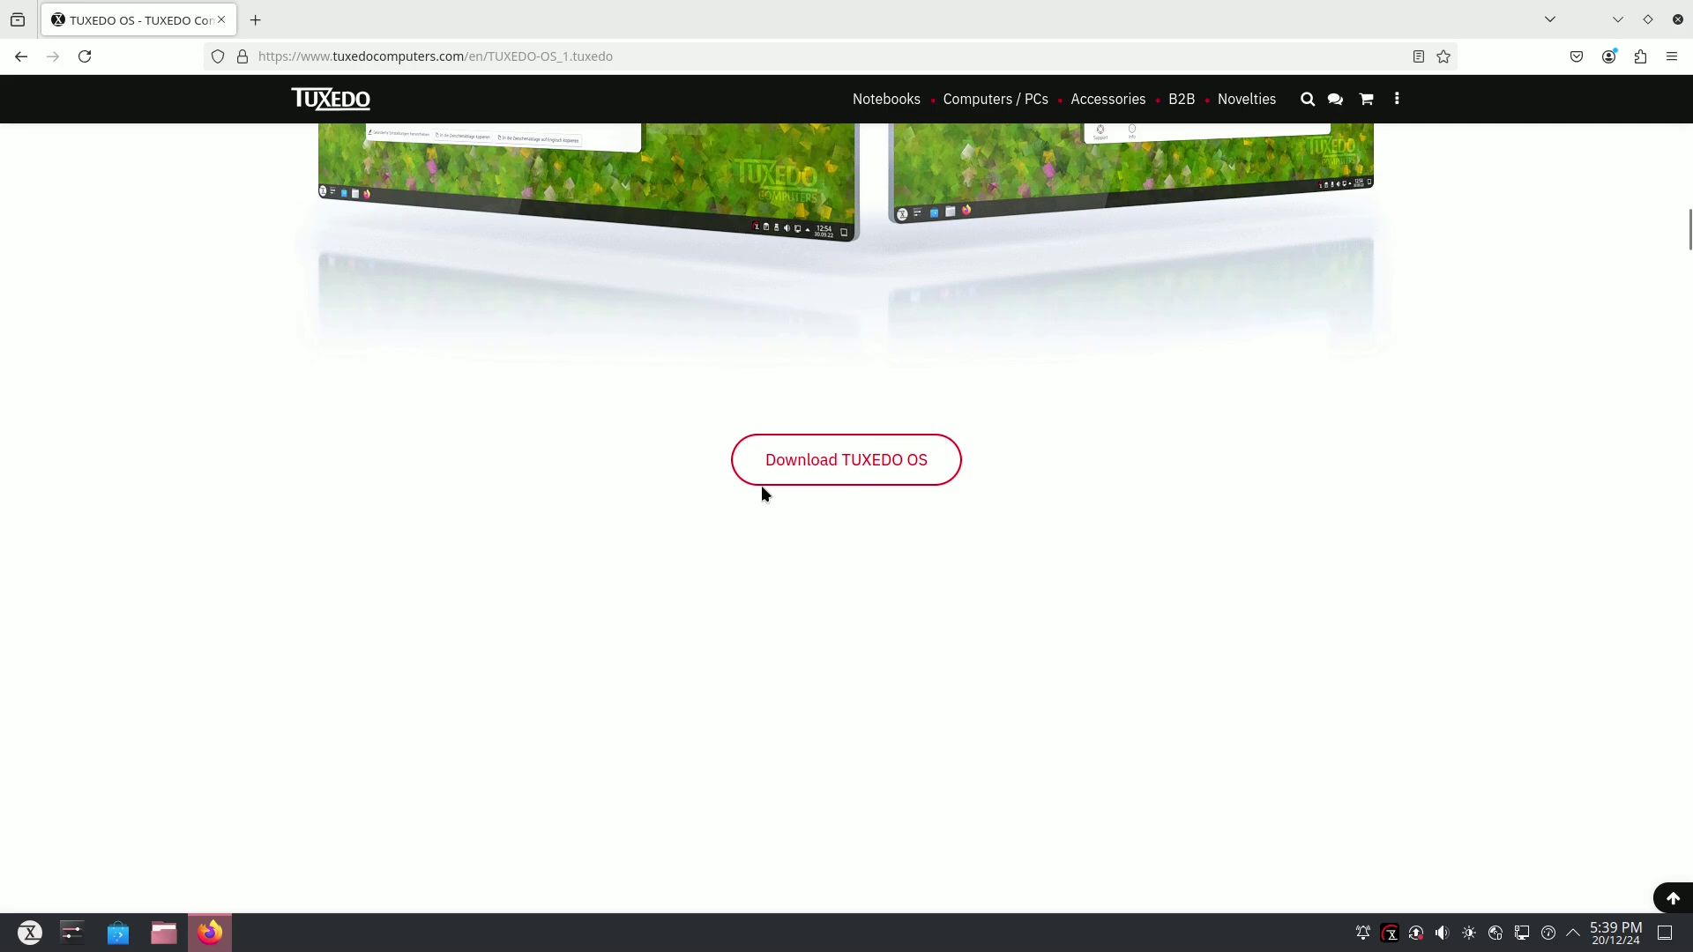
pyautogui.scroll(-13, 731, 516)
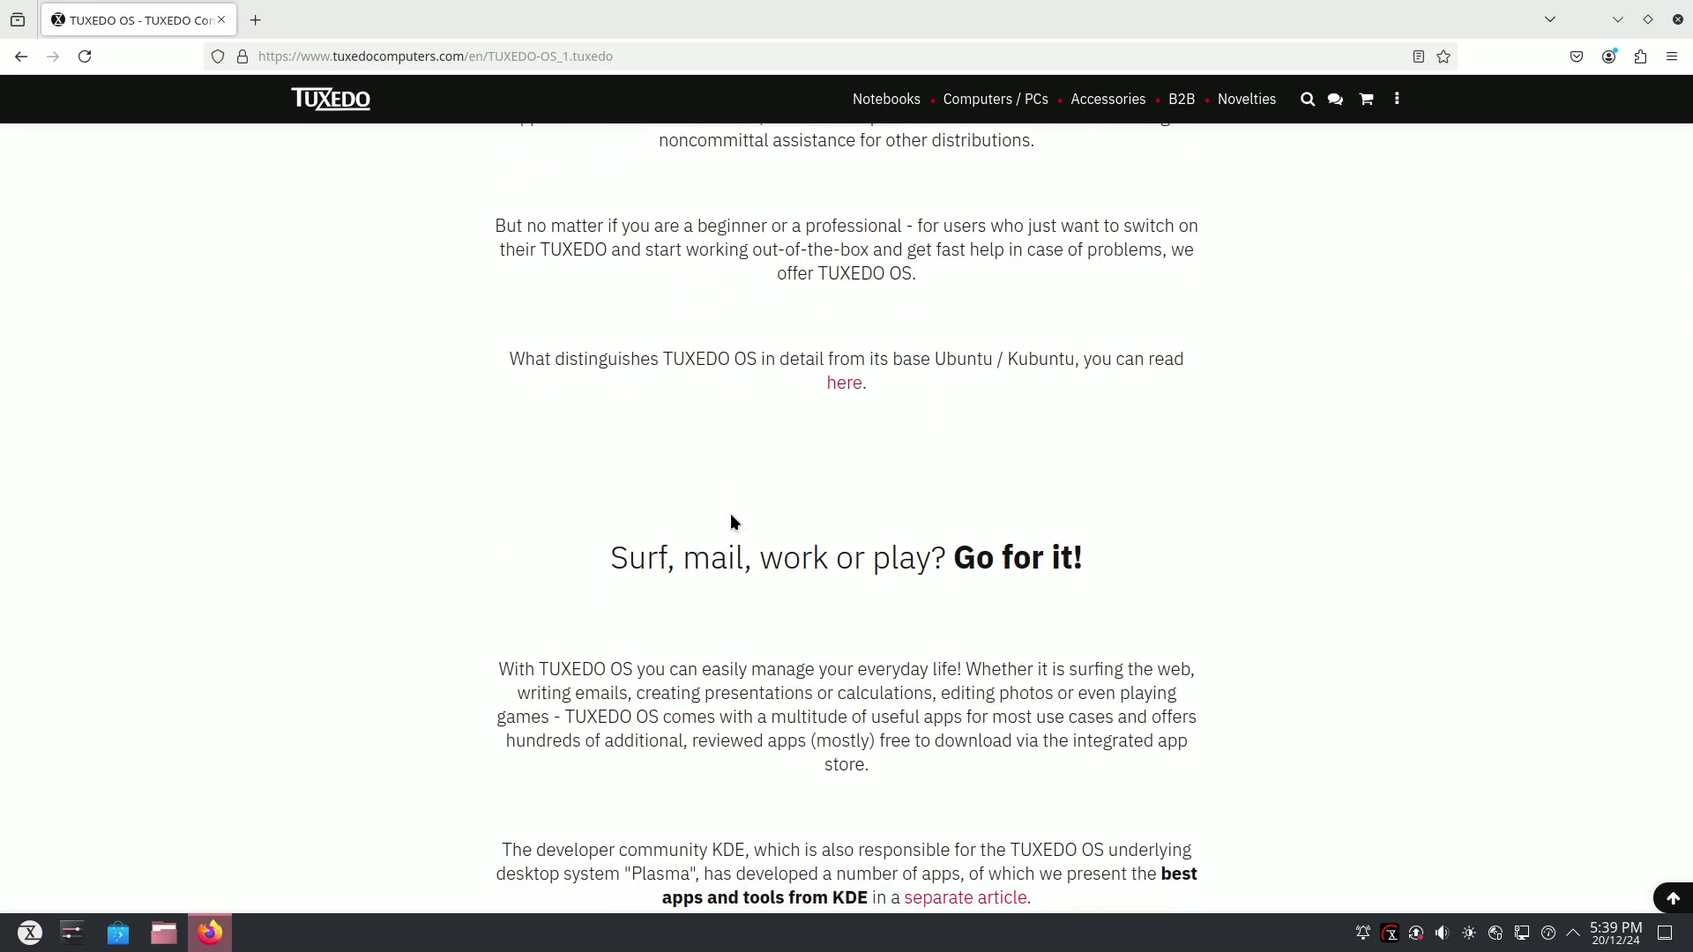
# - Browse the full list of installed applications and the Multimedia category in the application launcher, then close it
pyautogui.scroll(8, 731, 515)
pyautogui.scroll(10, 731, 515)
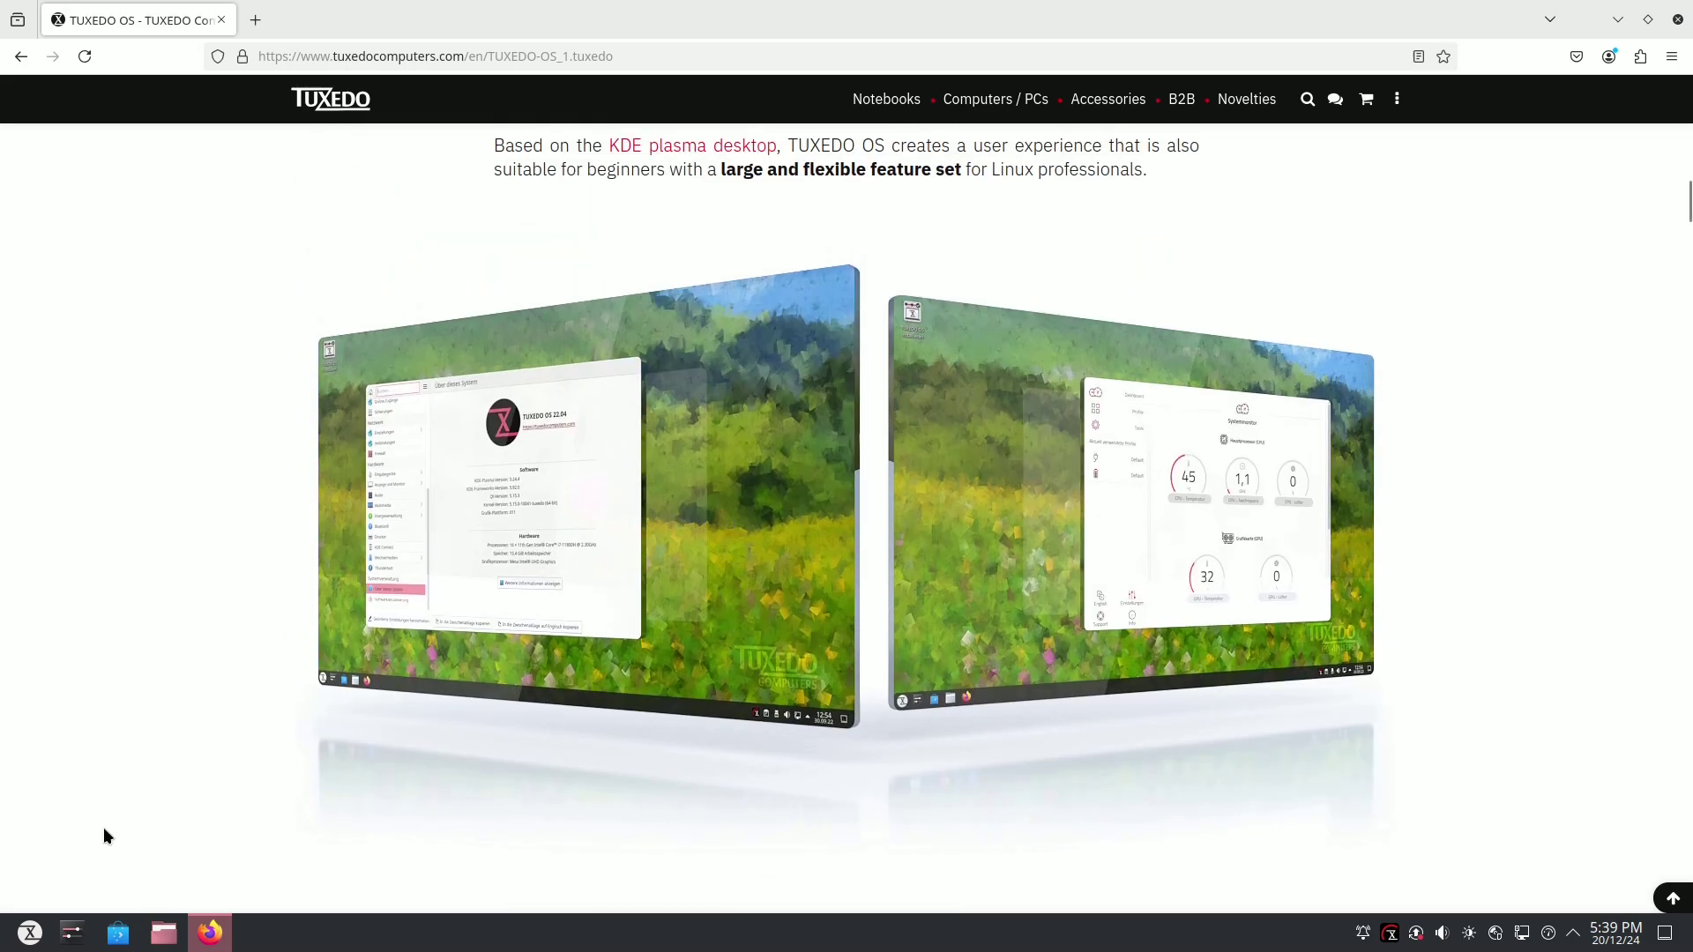
pyautogui.click(29, 932)
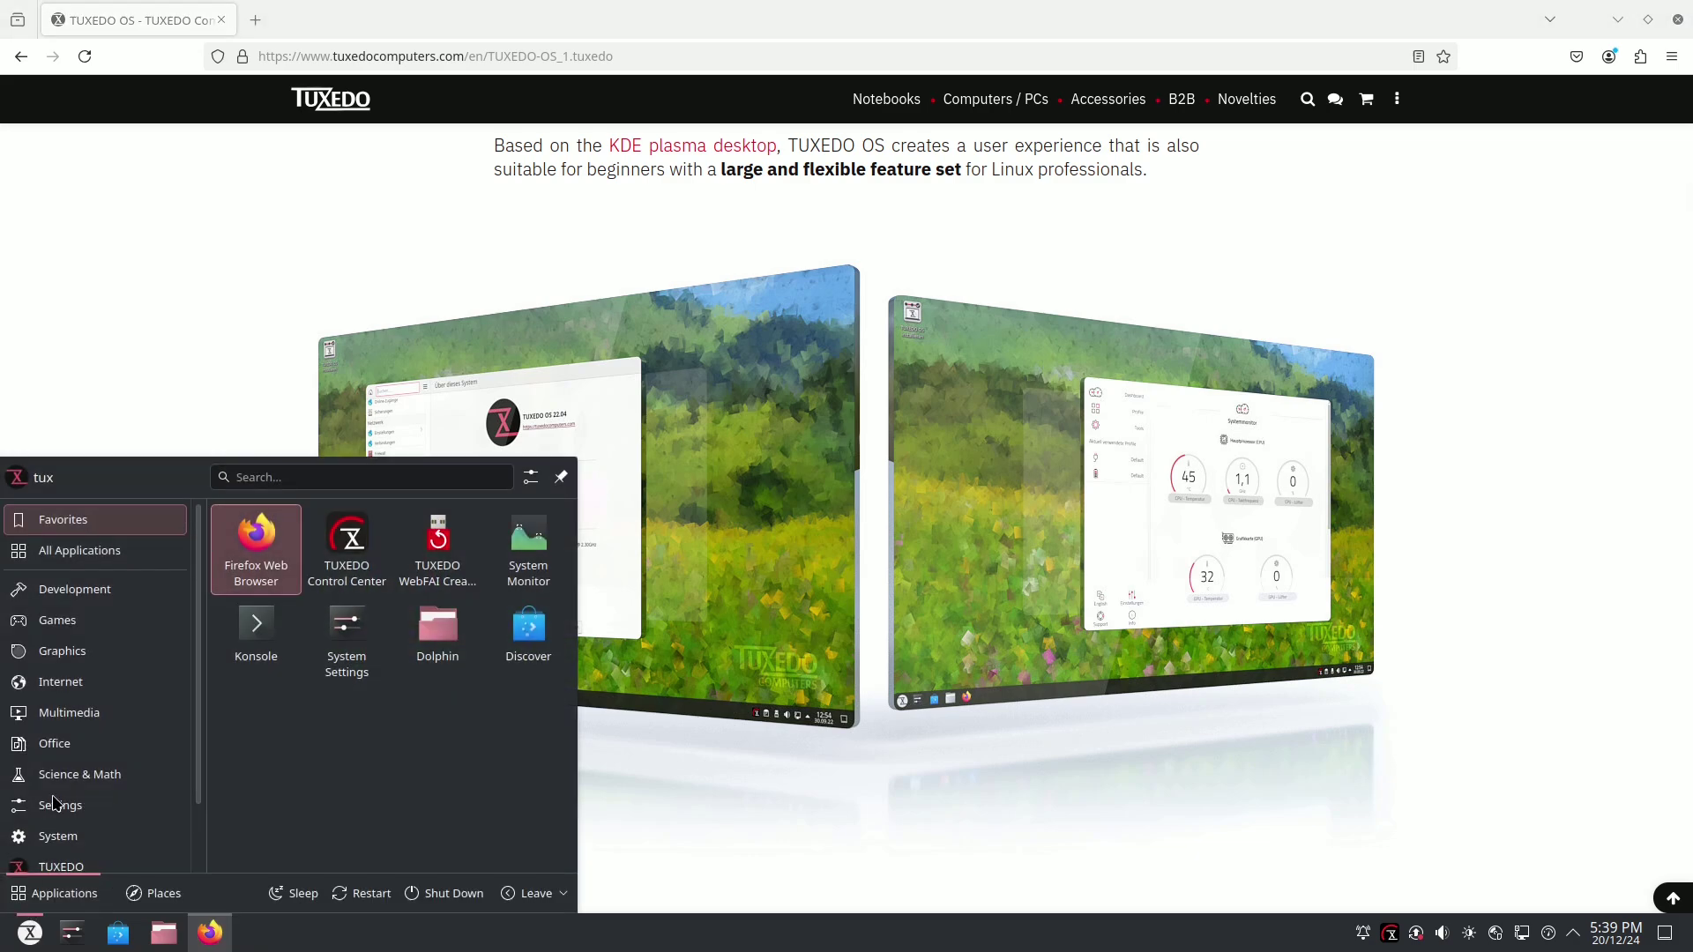
pyautogui.moveTo(81, 554)
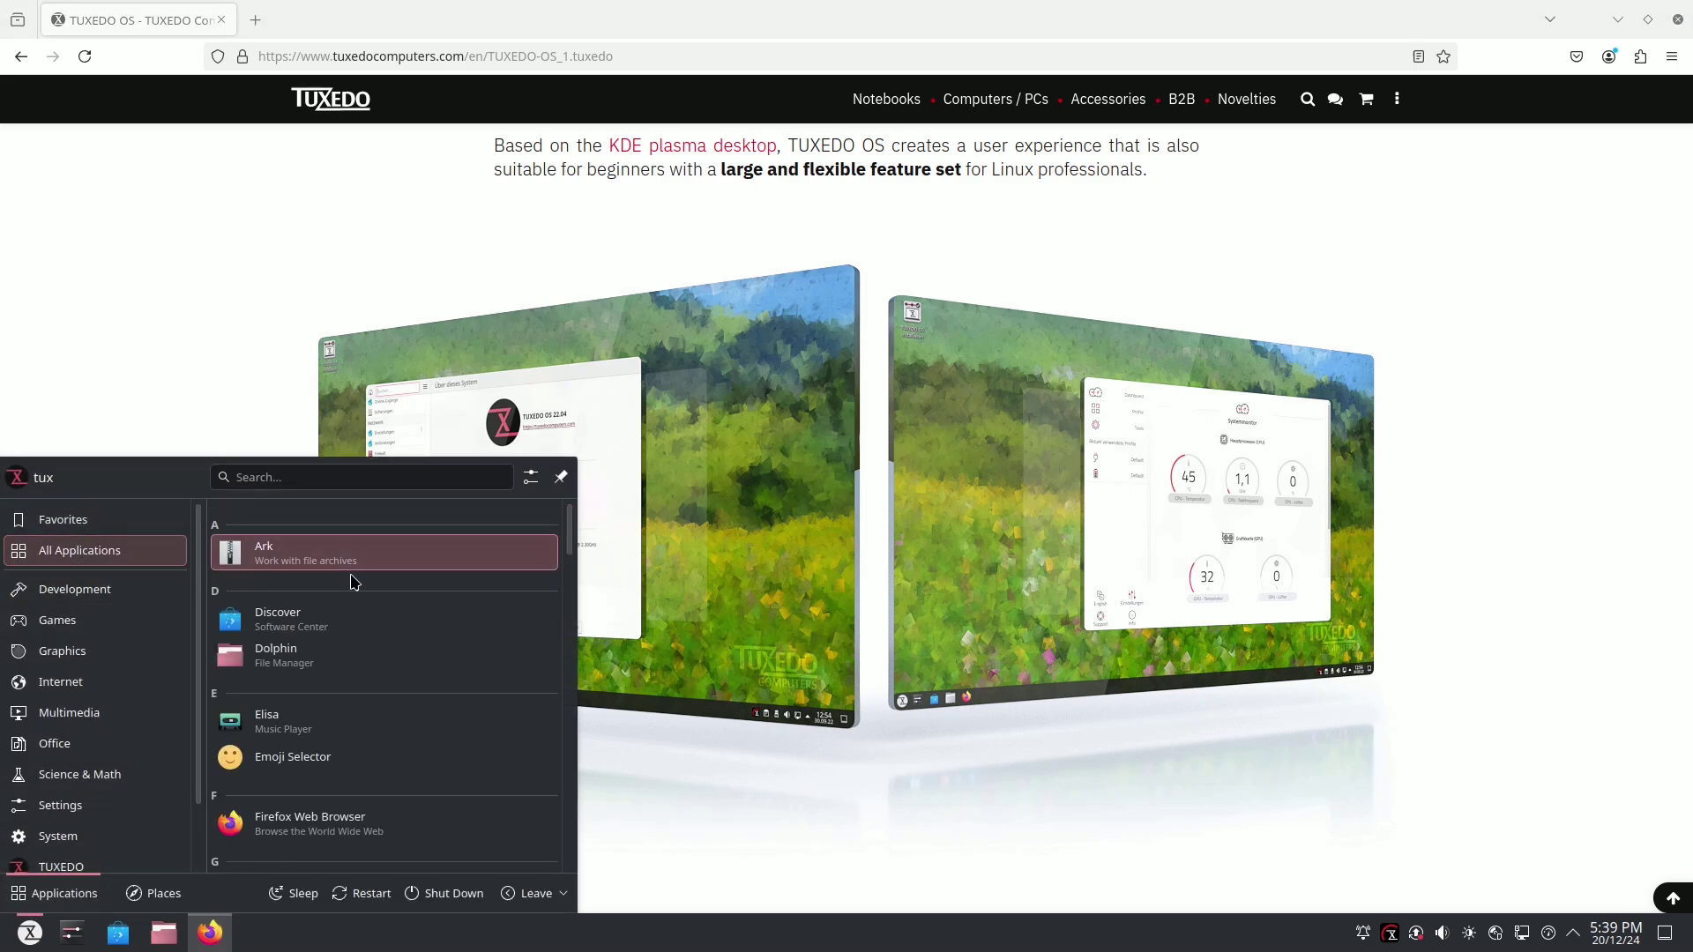
pyautogui.scroll(-10, 352, 582)
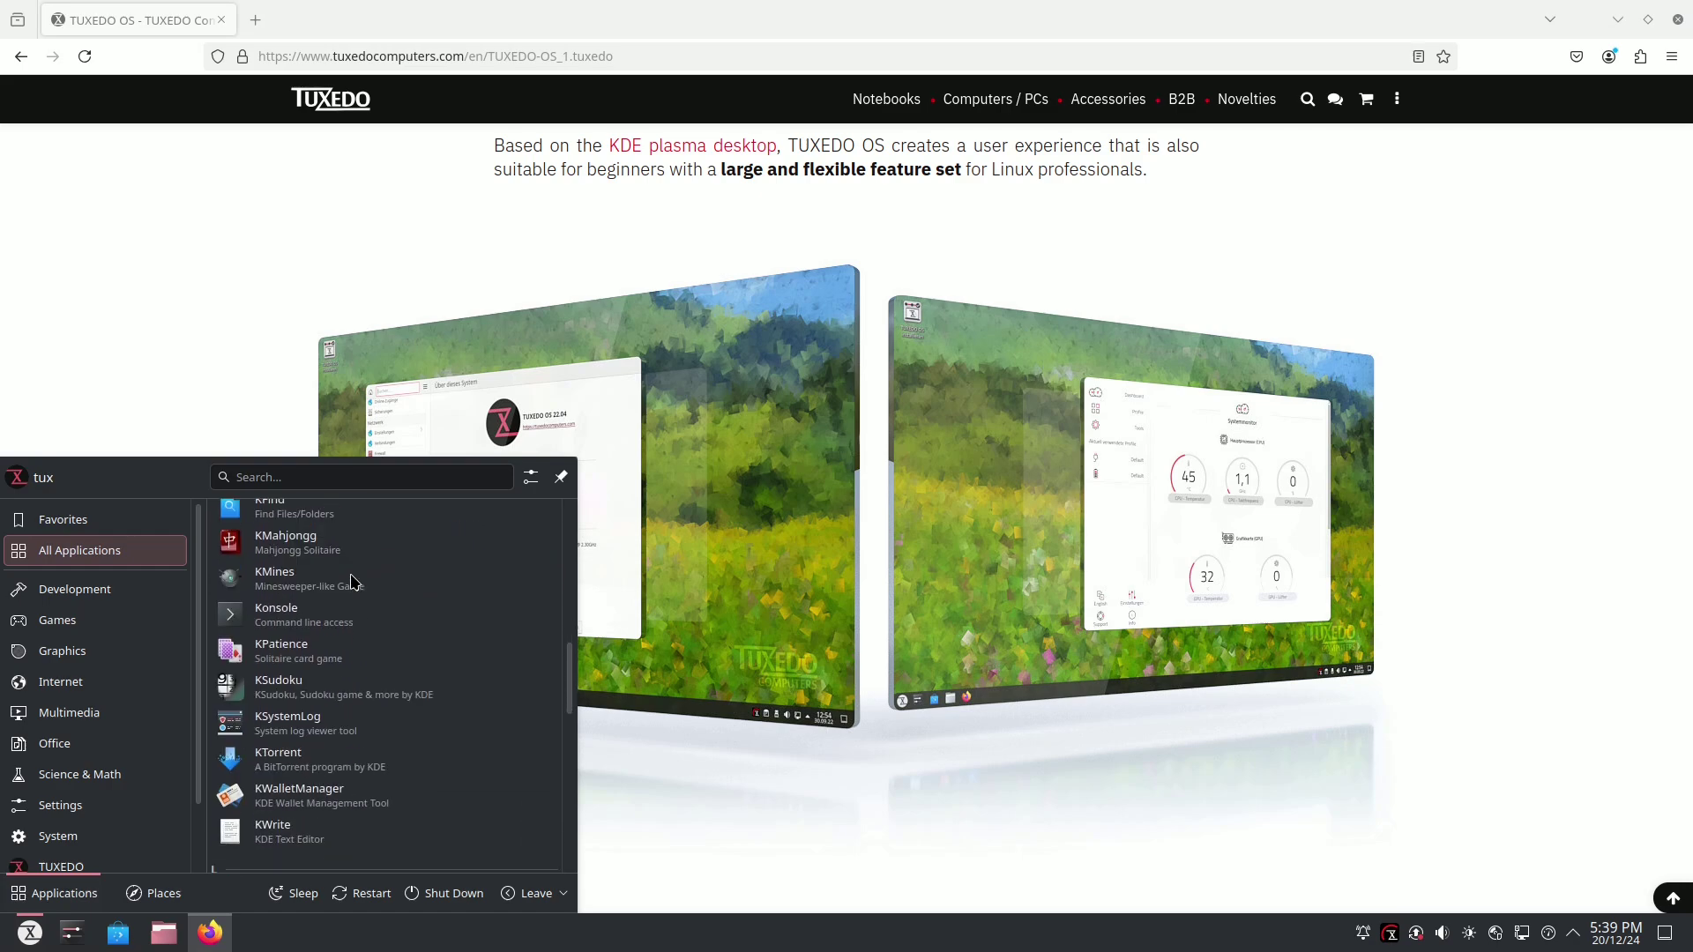
pyautogui.scroll(-10, 353, 582)
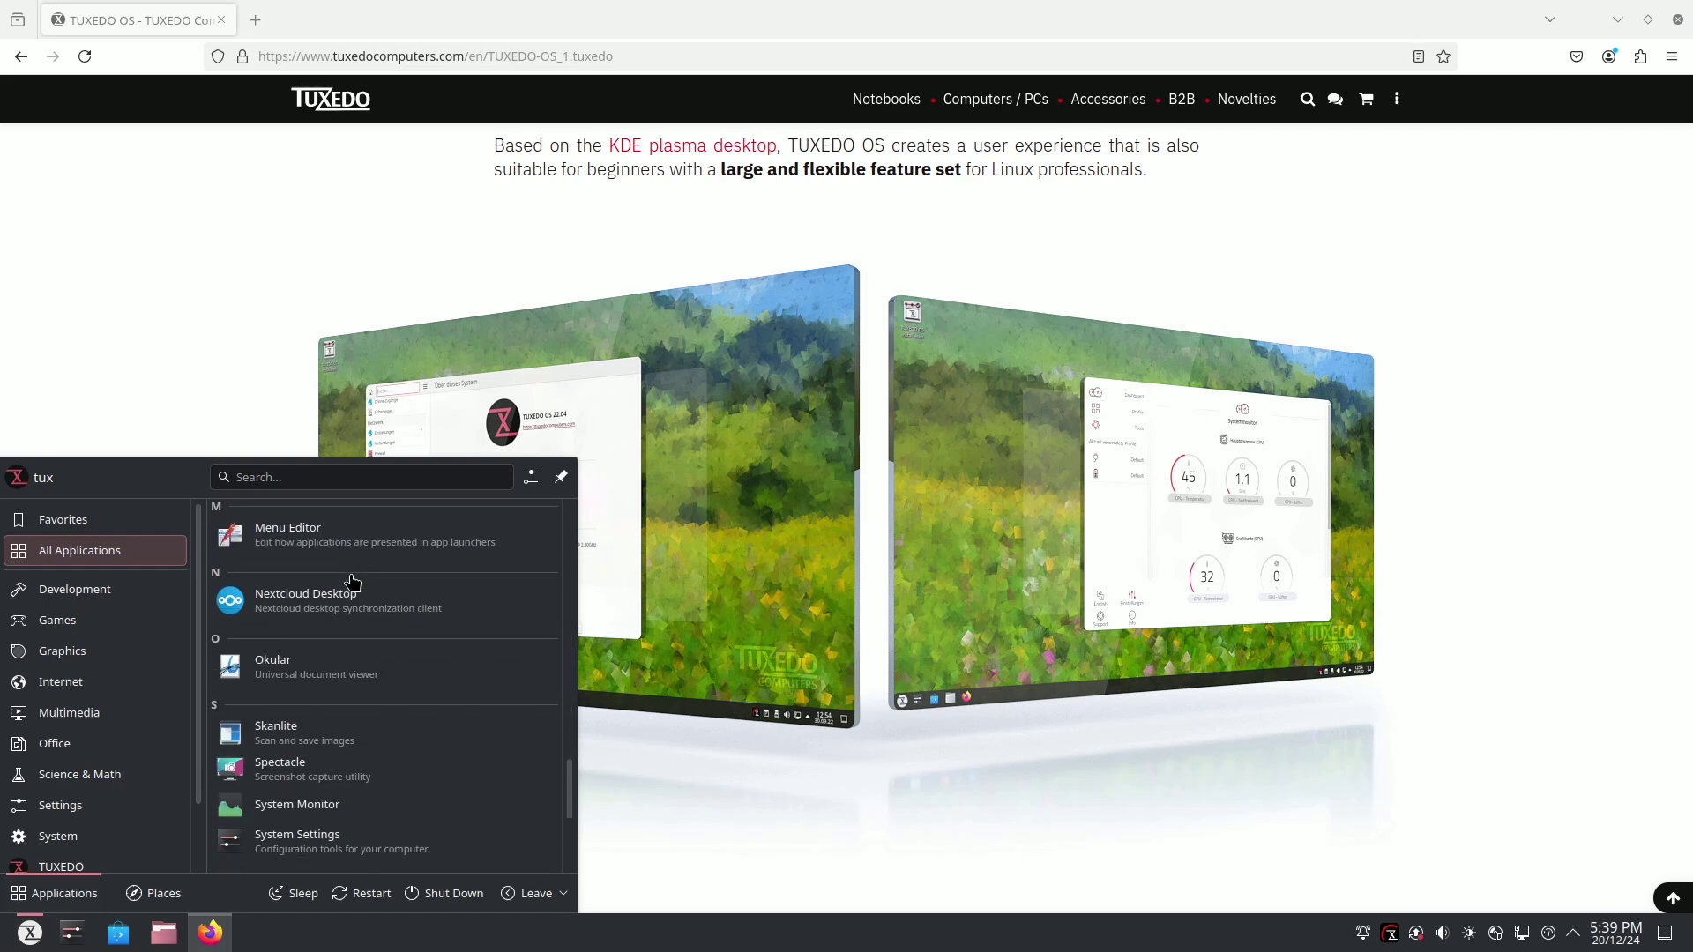
pyautogui.scroll(-6, 351, 577)
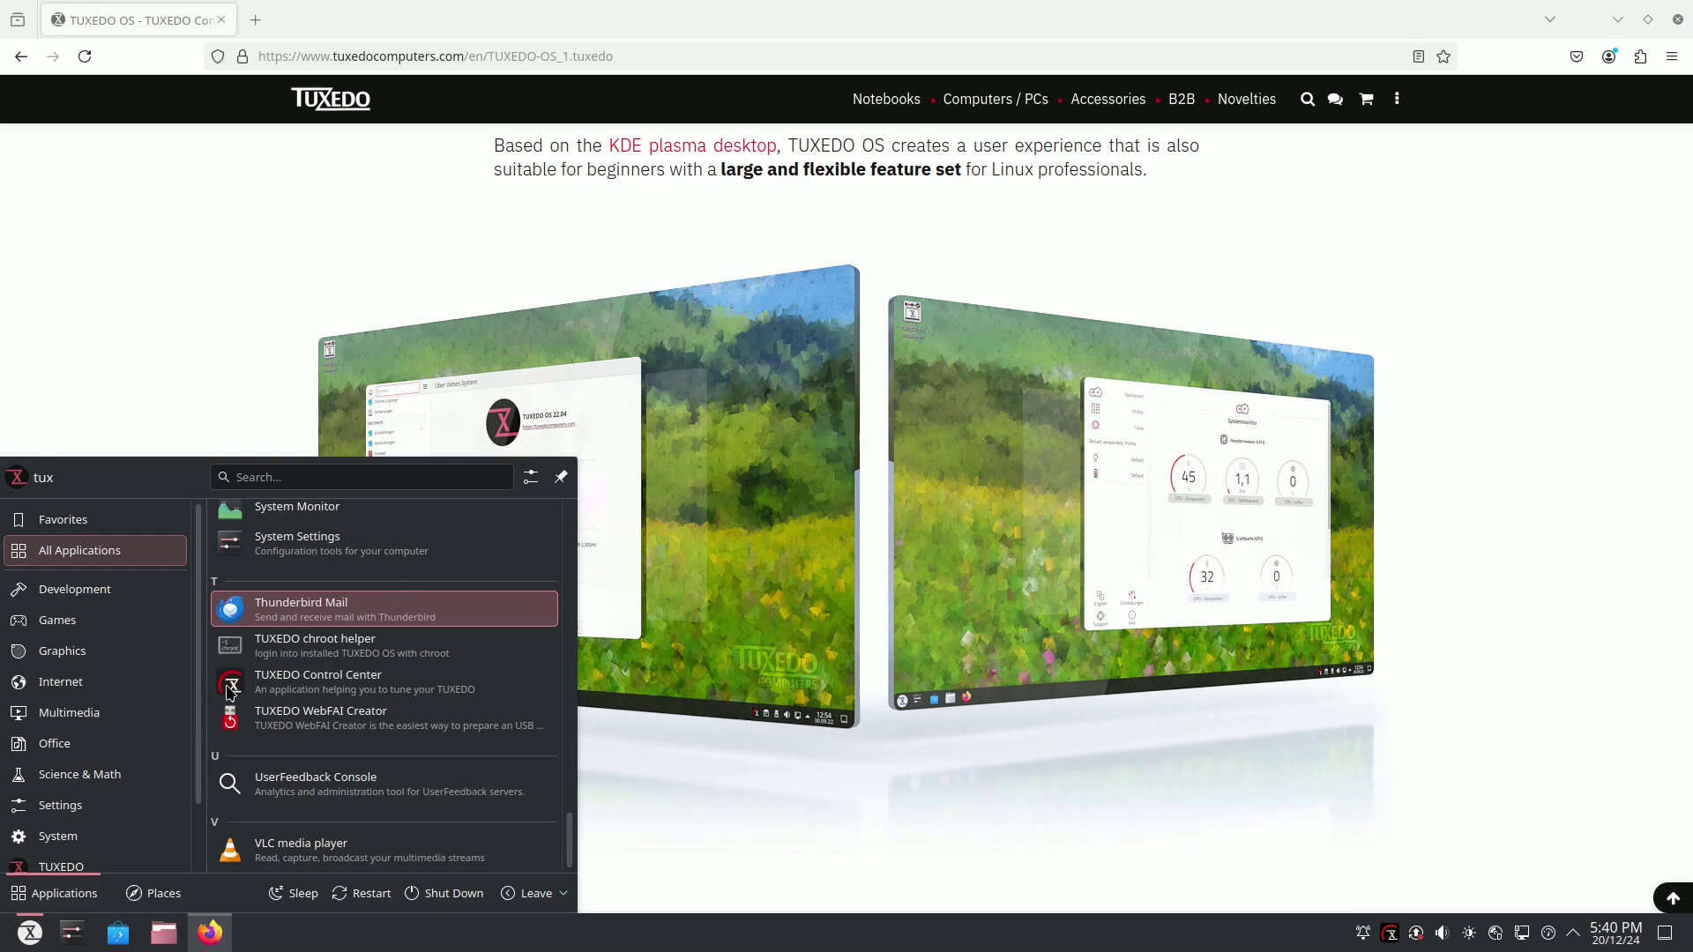
pyautogui.moveTo(88, 713)
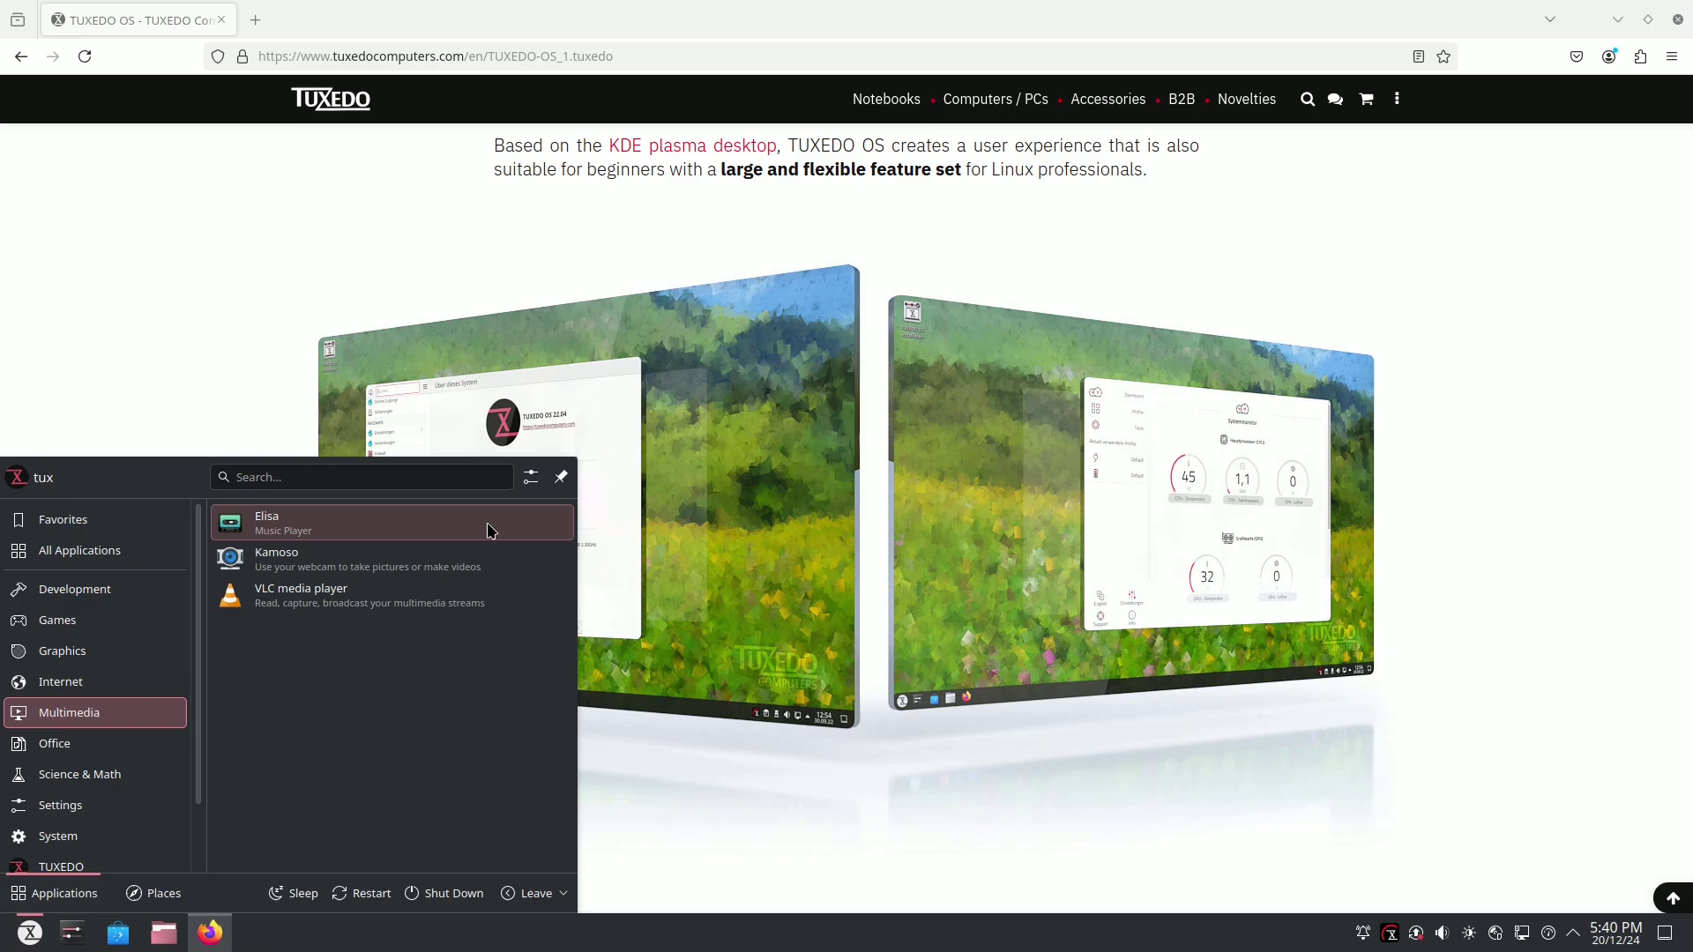
pyautogui.click(1232, 276)
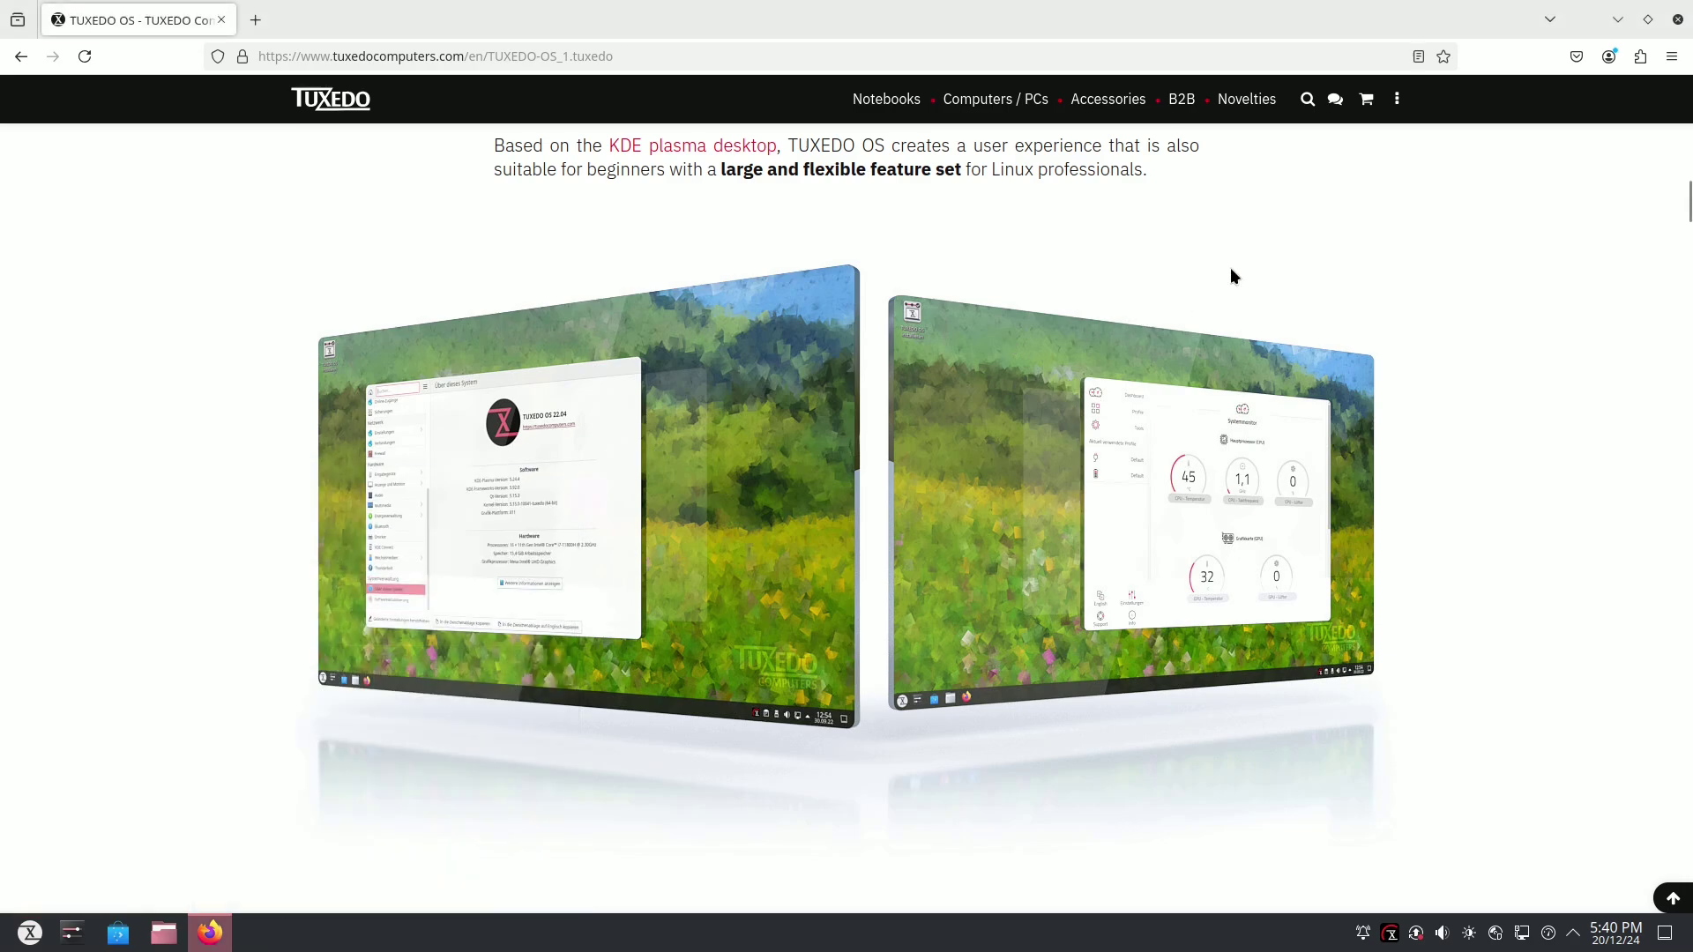
# - Examine the desktop screenshots on the TUXEDO OS page and the section on why another Linux distribution is offered
pyautogui.scroll(-4, 1229, 334)
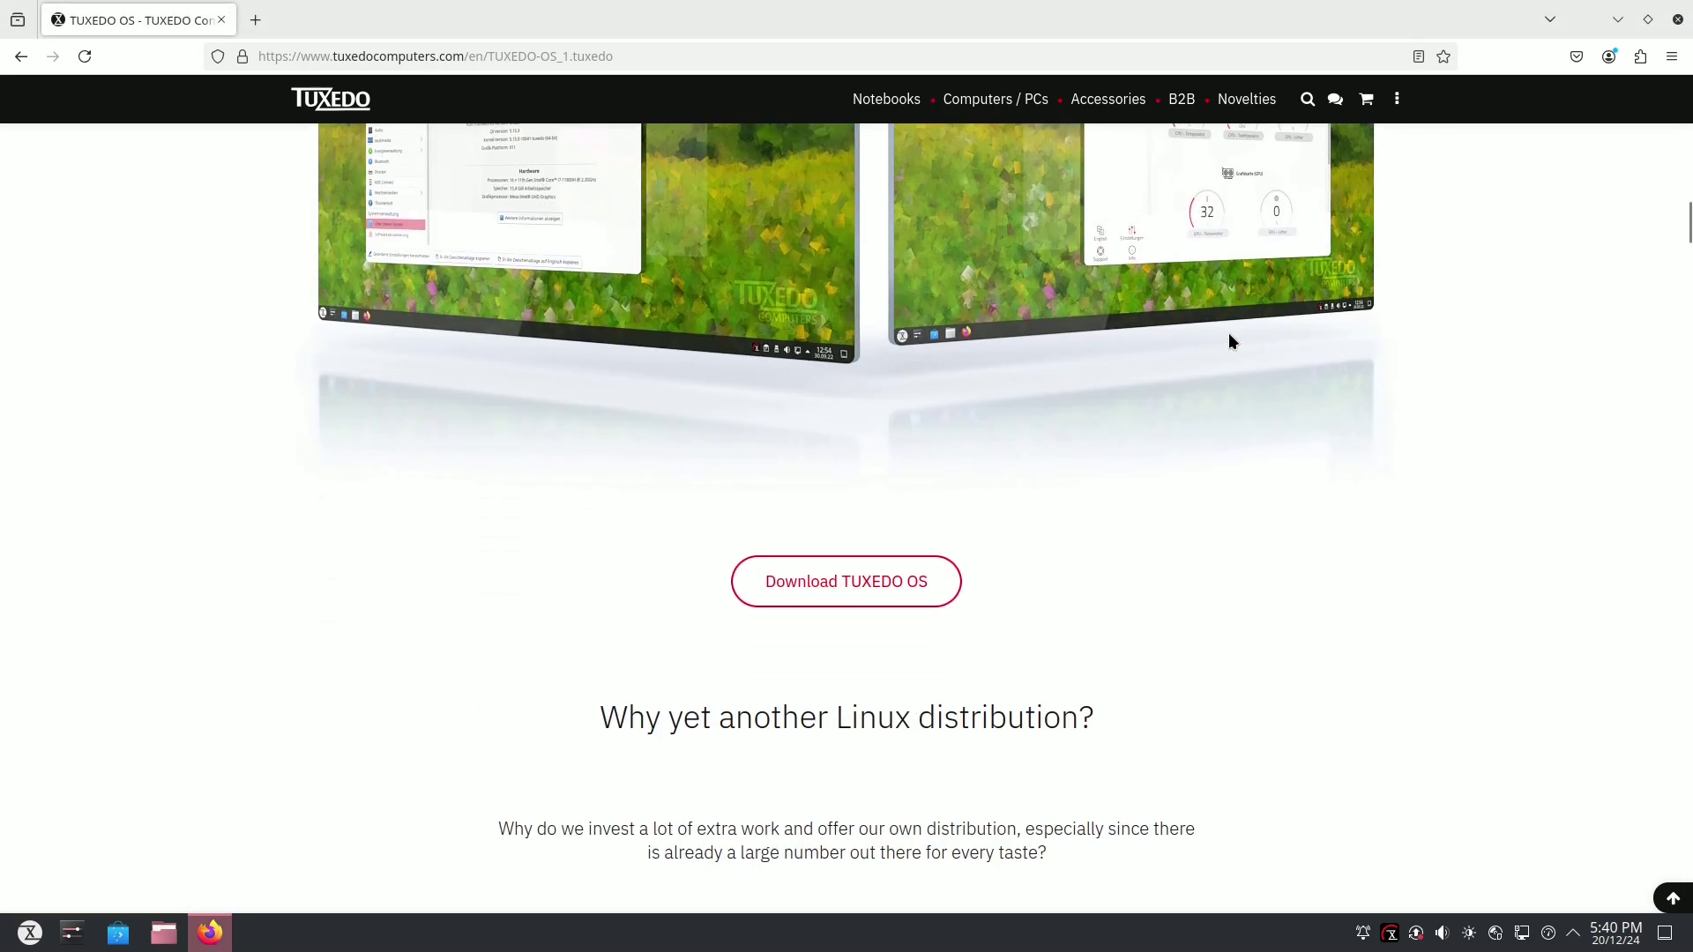
pyautogui.scroll(4, 1205, 406)
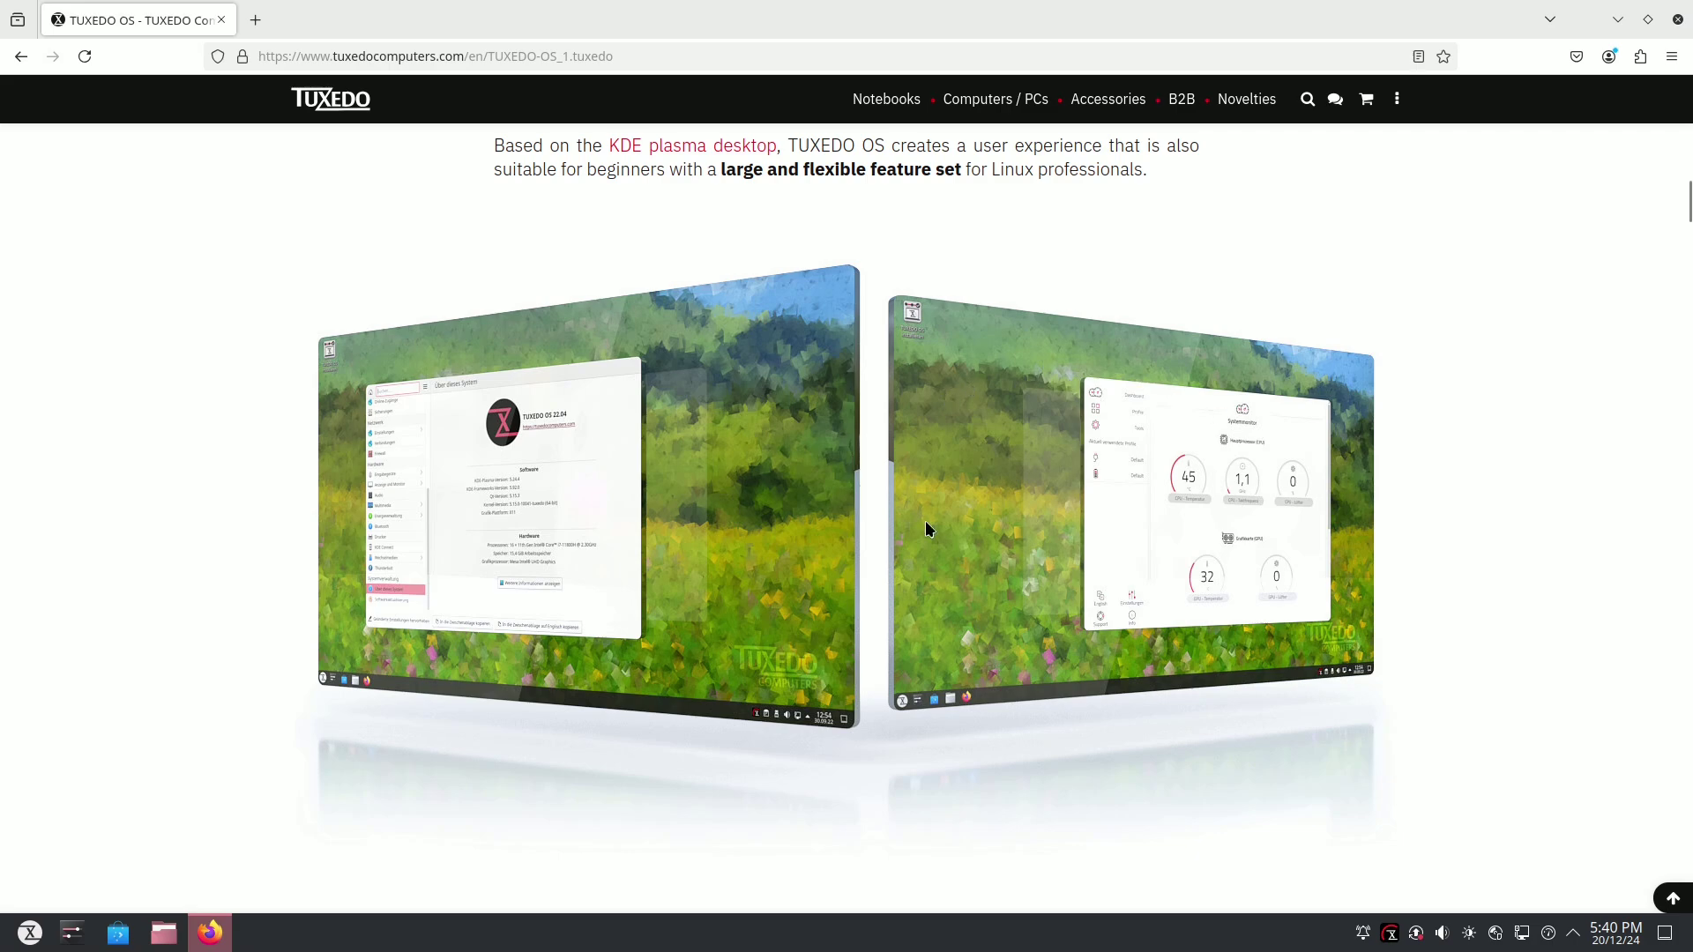
pyautogui.scroll(-1, 1039, 529)
pyautogui.scroll(-1, 1039, 530)
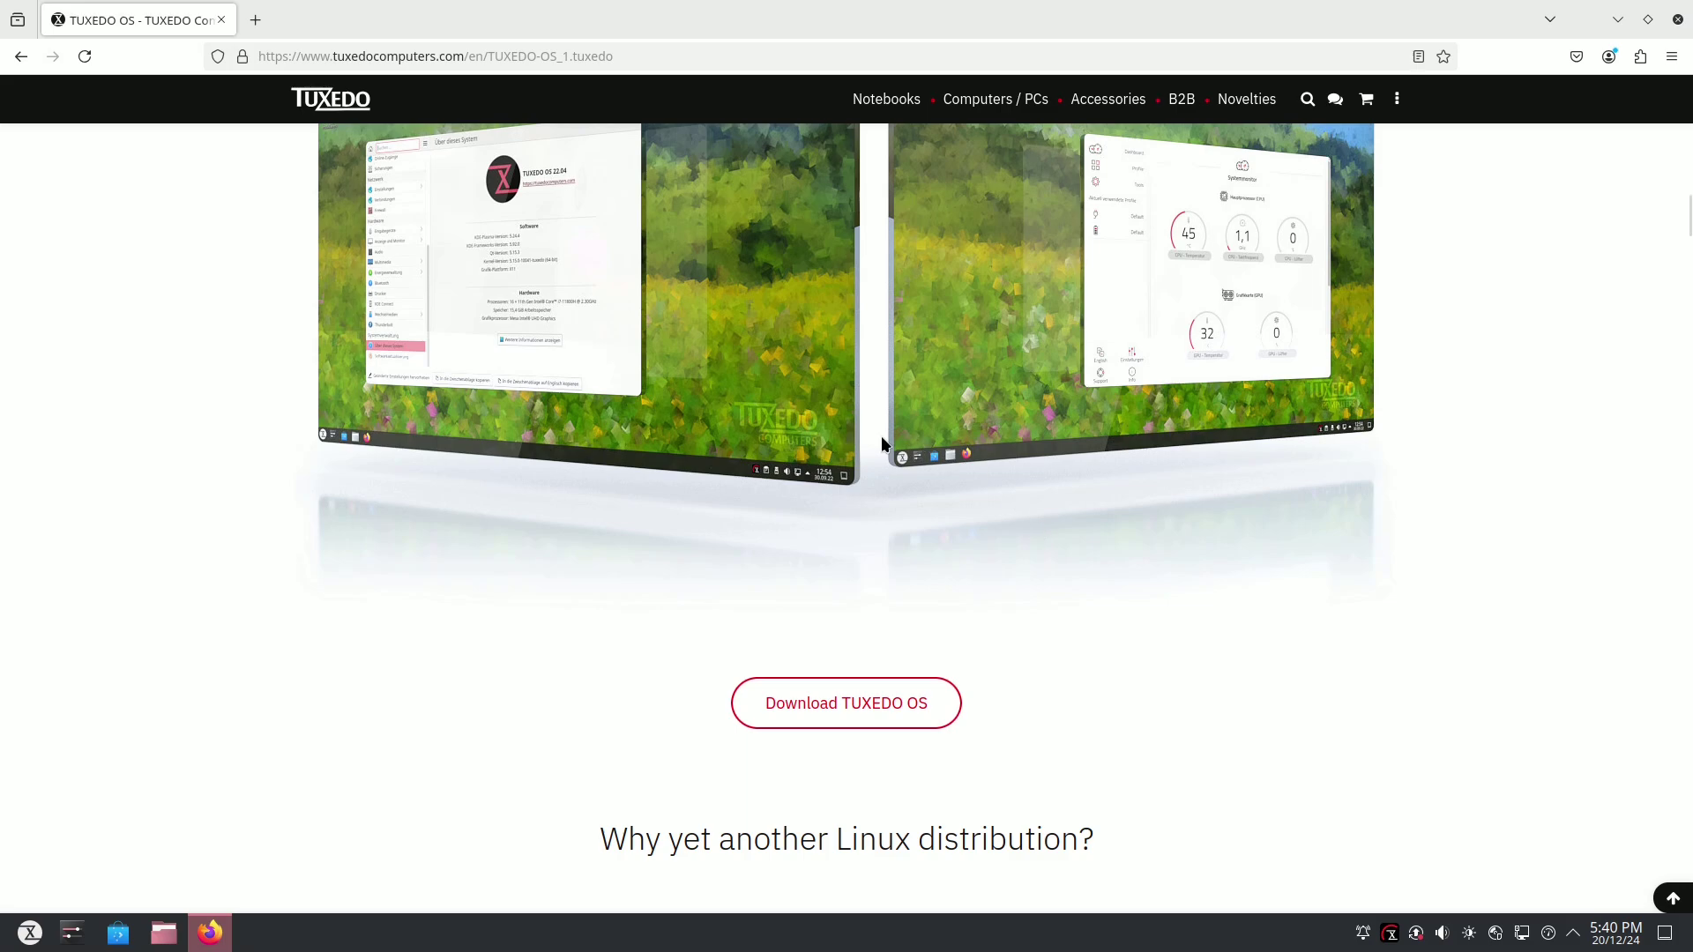
pyautogui.scroll(3, 692, 489)
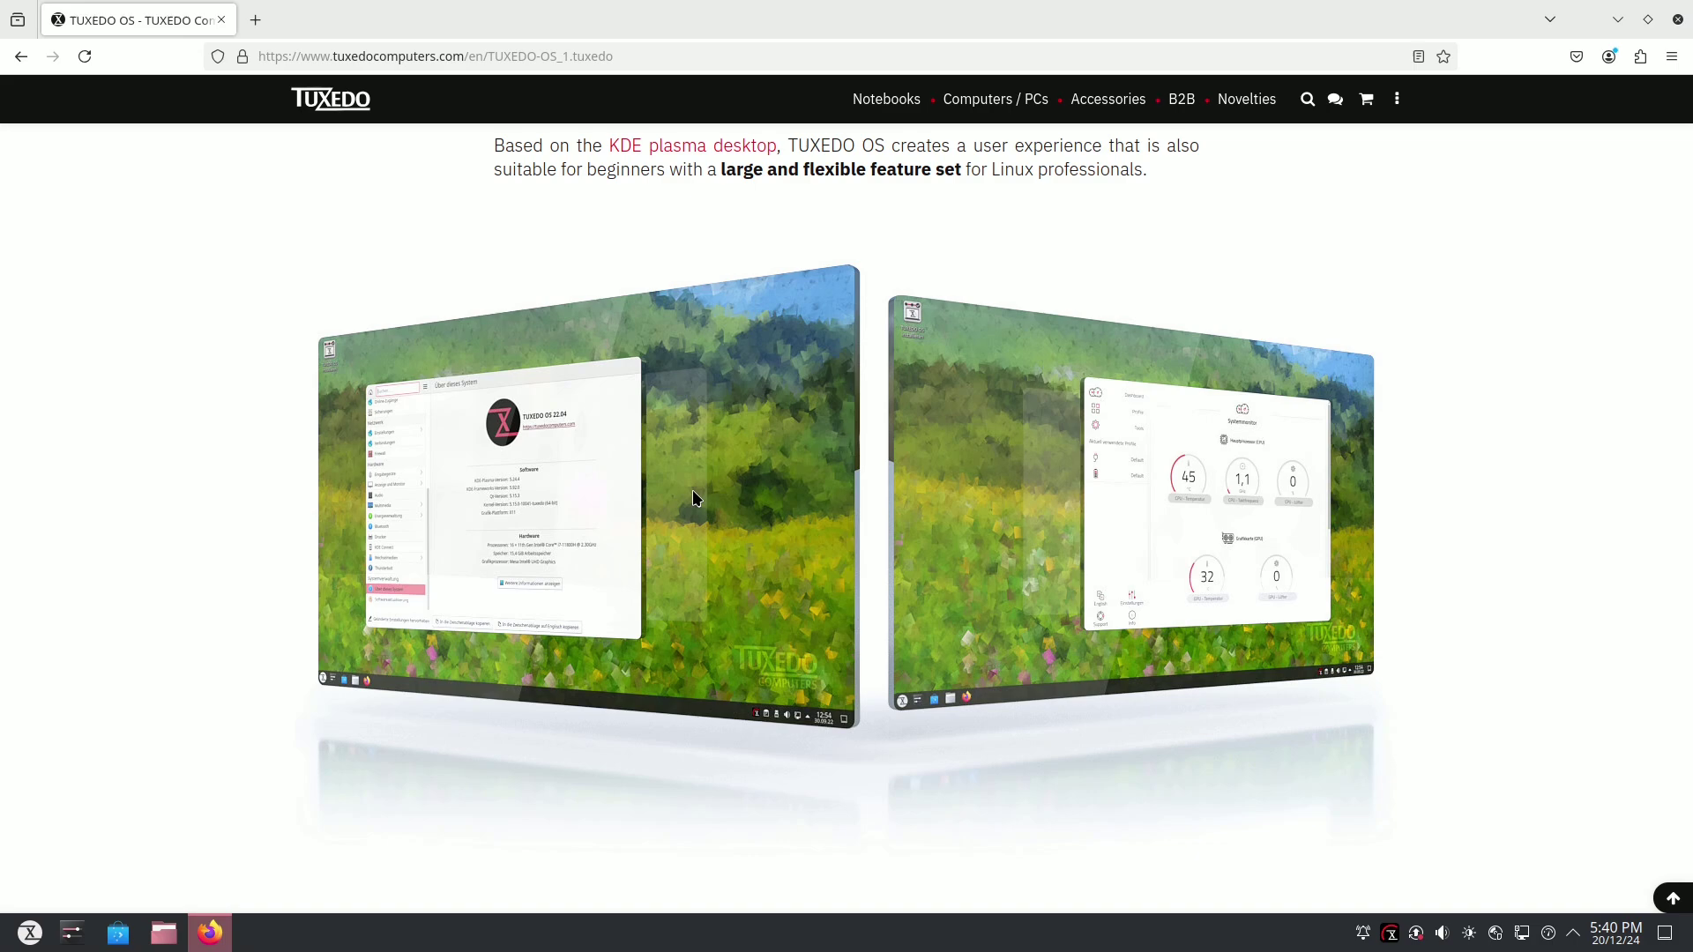
pyautogui.scroll(-2, 693, 499)
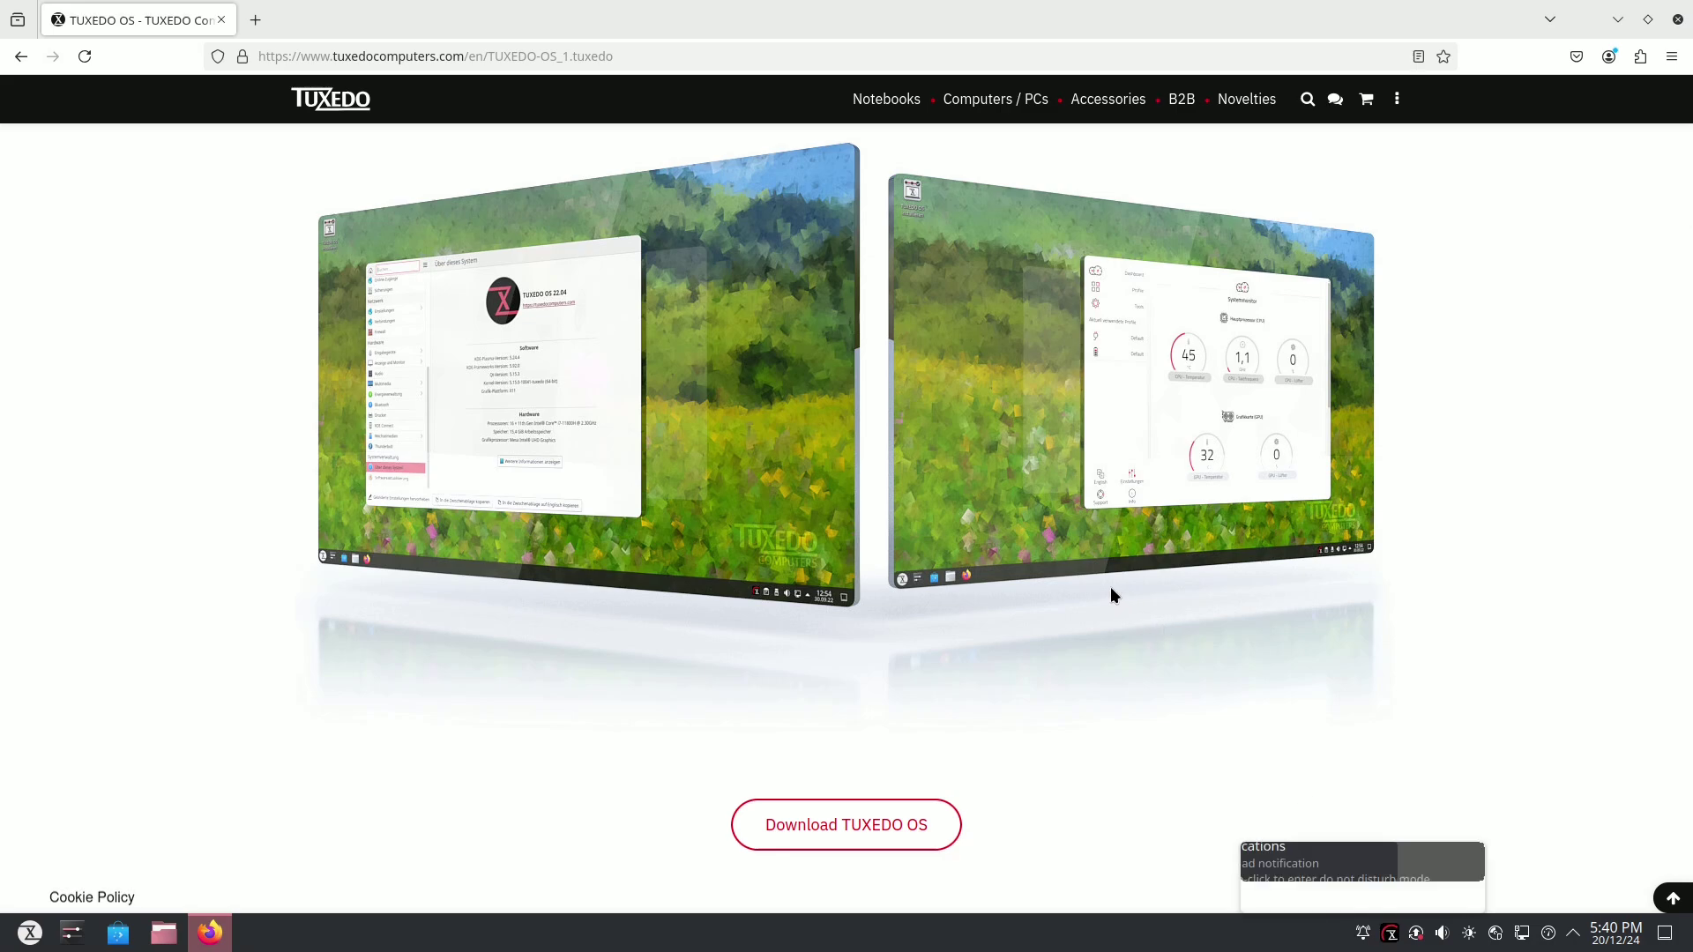
pyautogui.scroll(-2, 1113, 596)
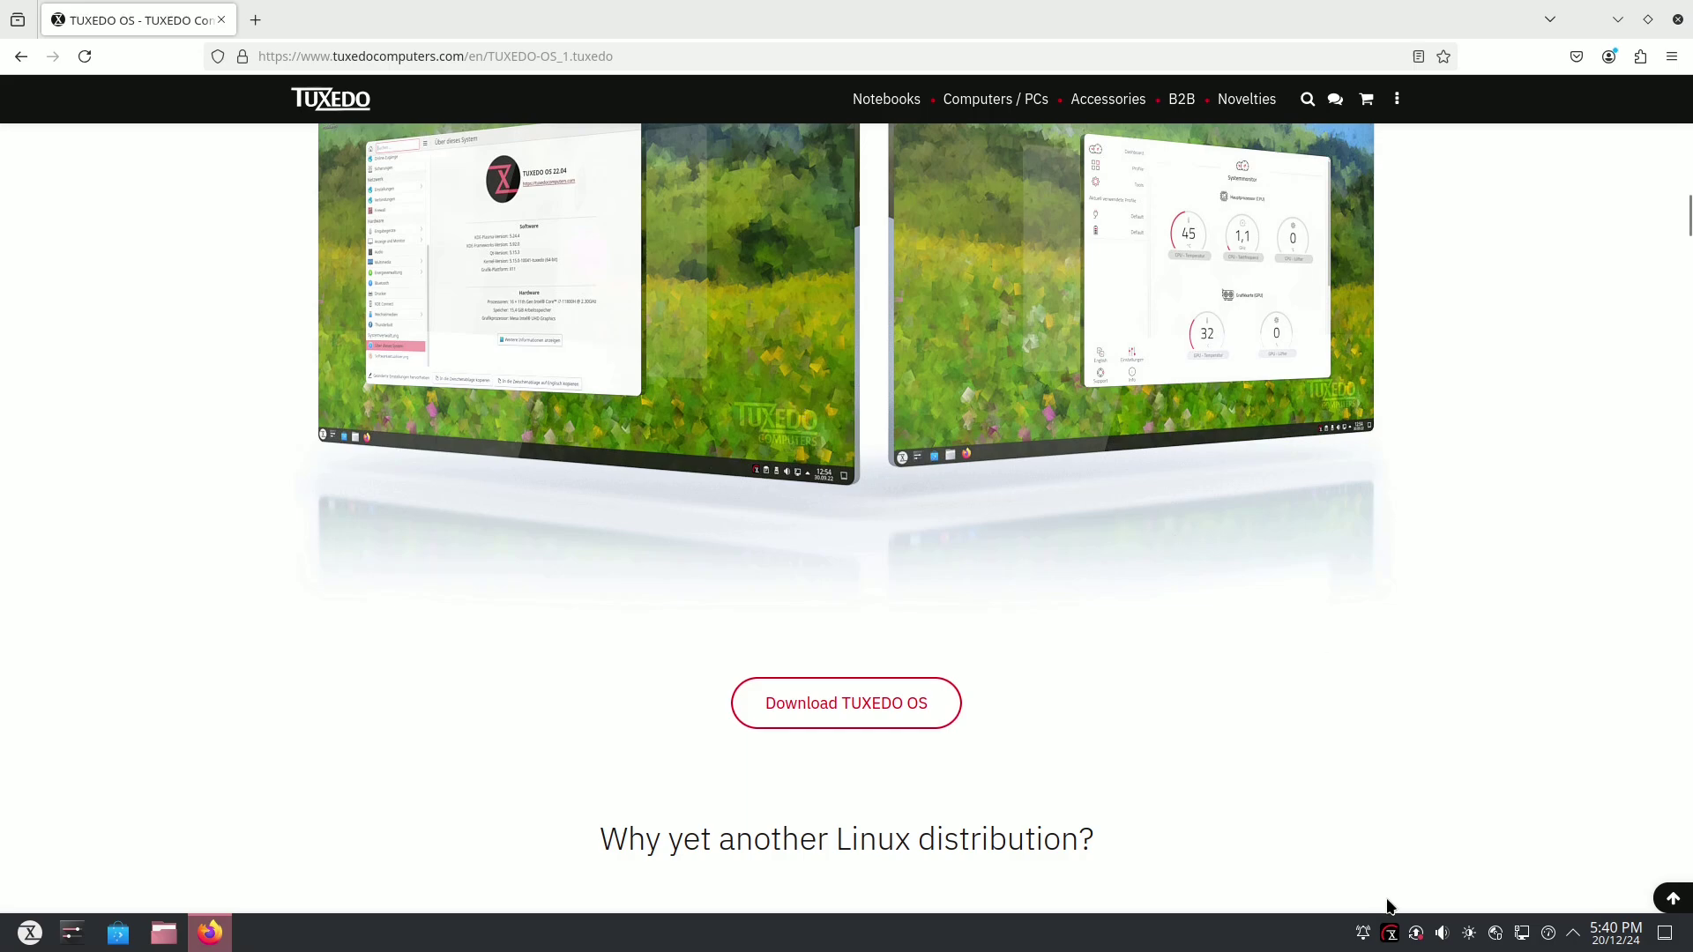
pyautogui.scroll(-6, 1298, 655)
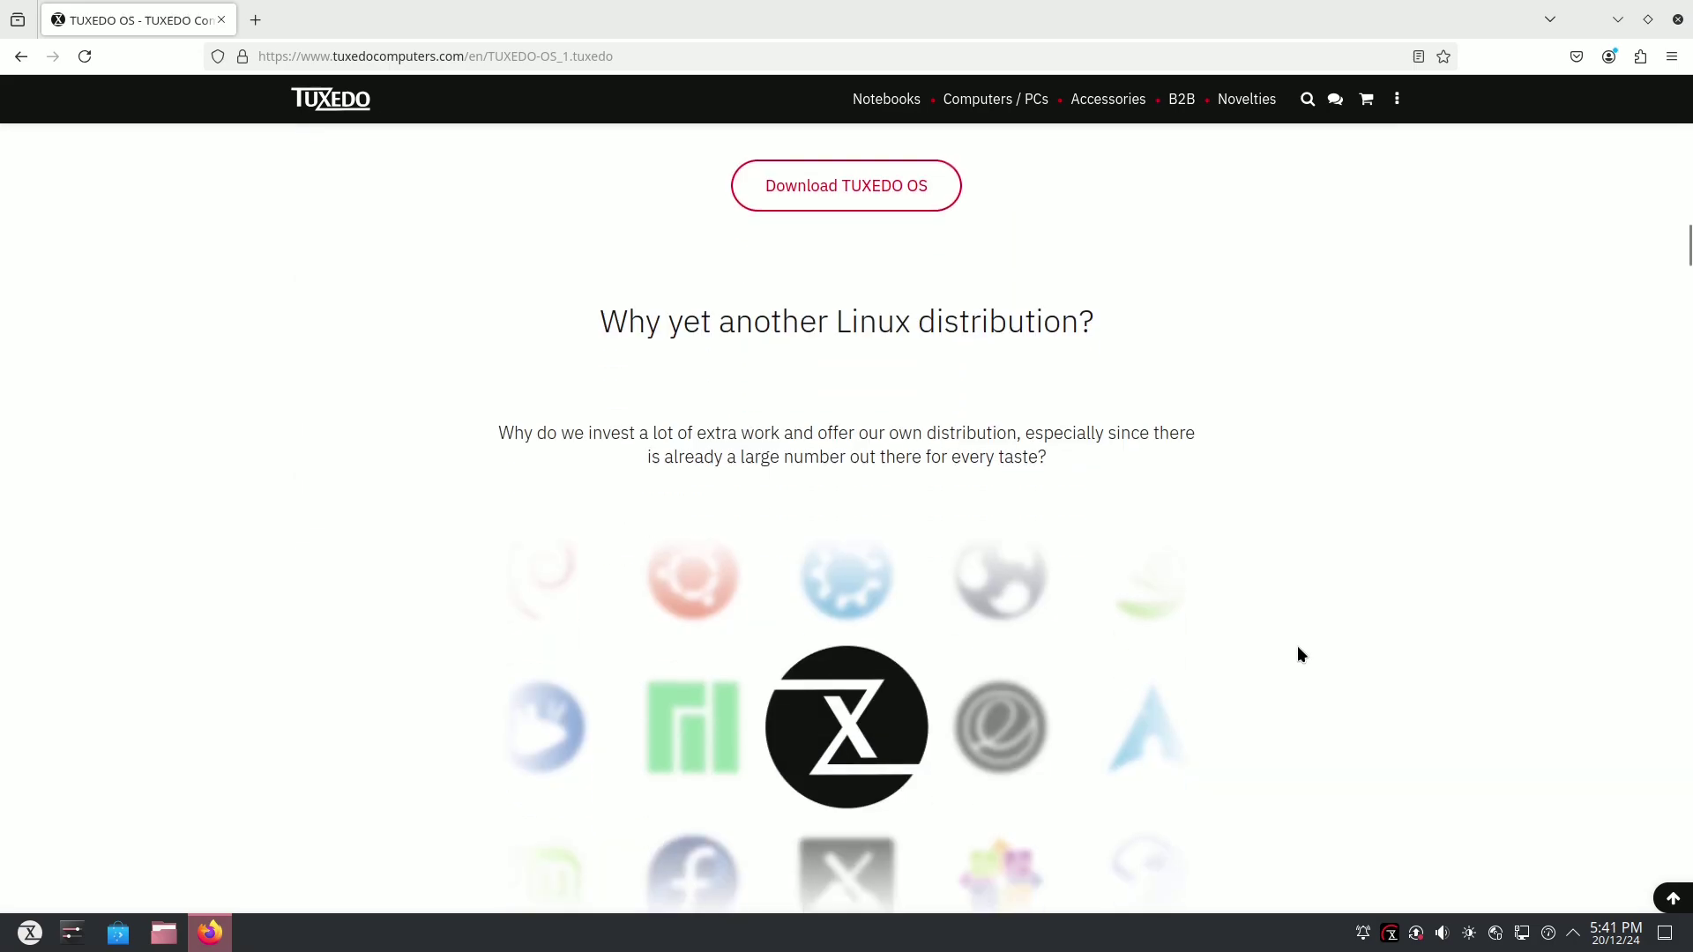
pyautogui.scroll(-5, 1299, 653)
pyautogui.scroll(7, 1298, 652)
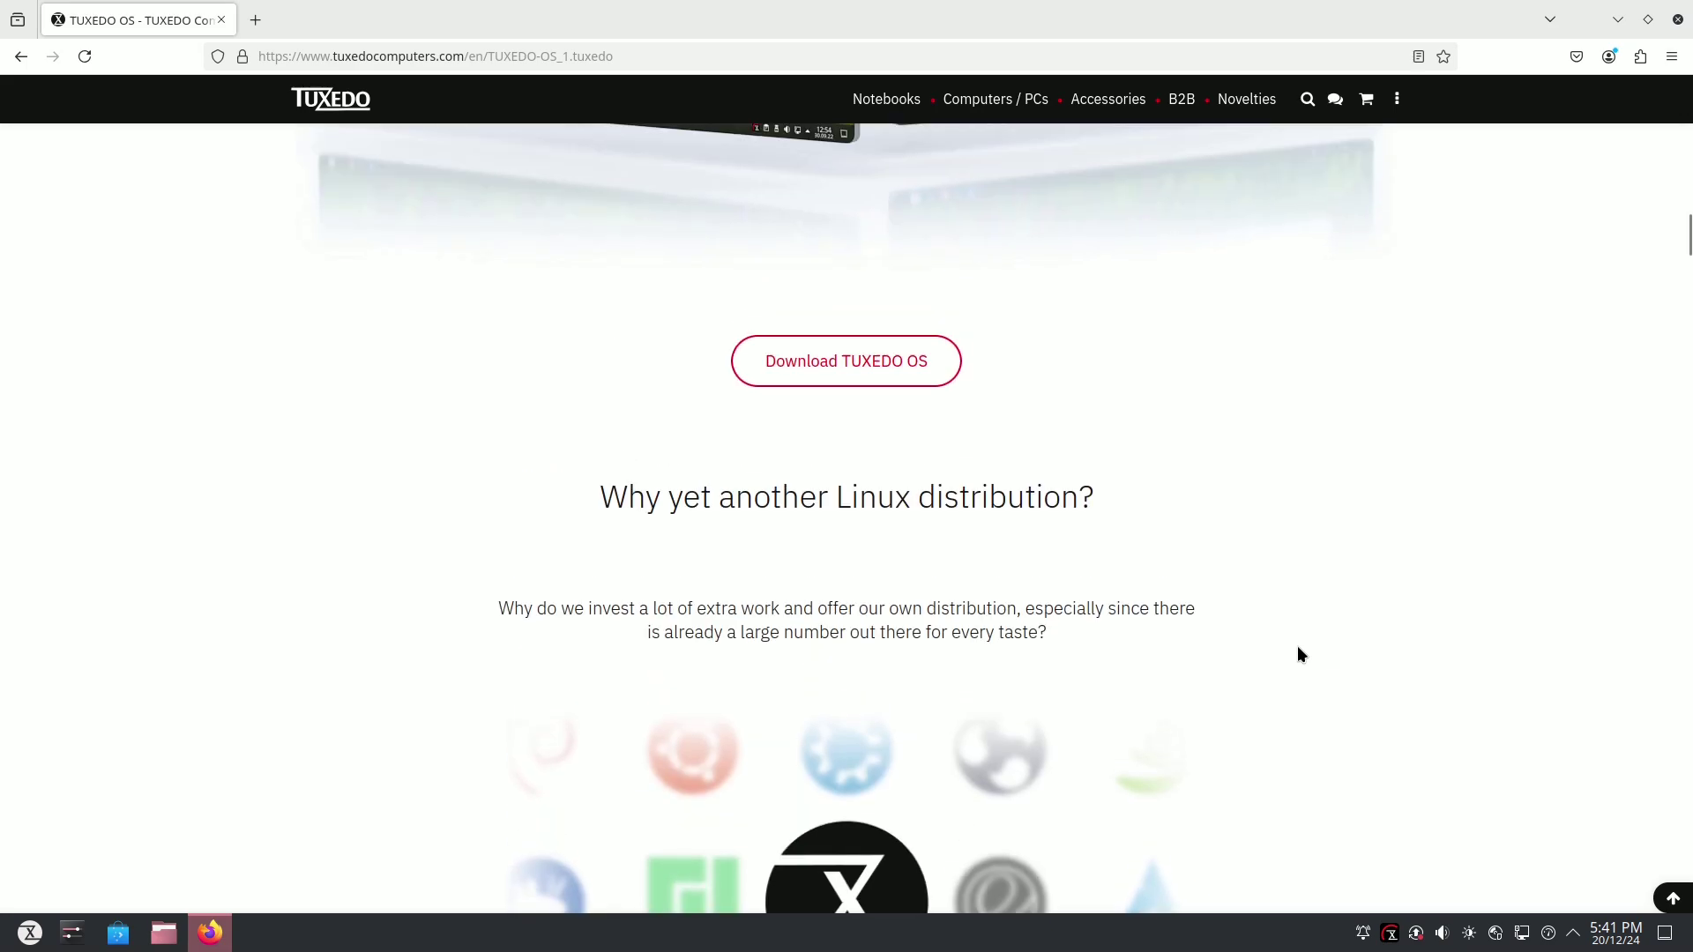
pyautogui.scroll(7, 1299, 654)
pyautogui.scroll(-2, 1298, 655)
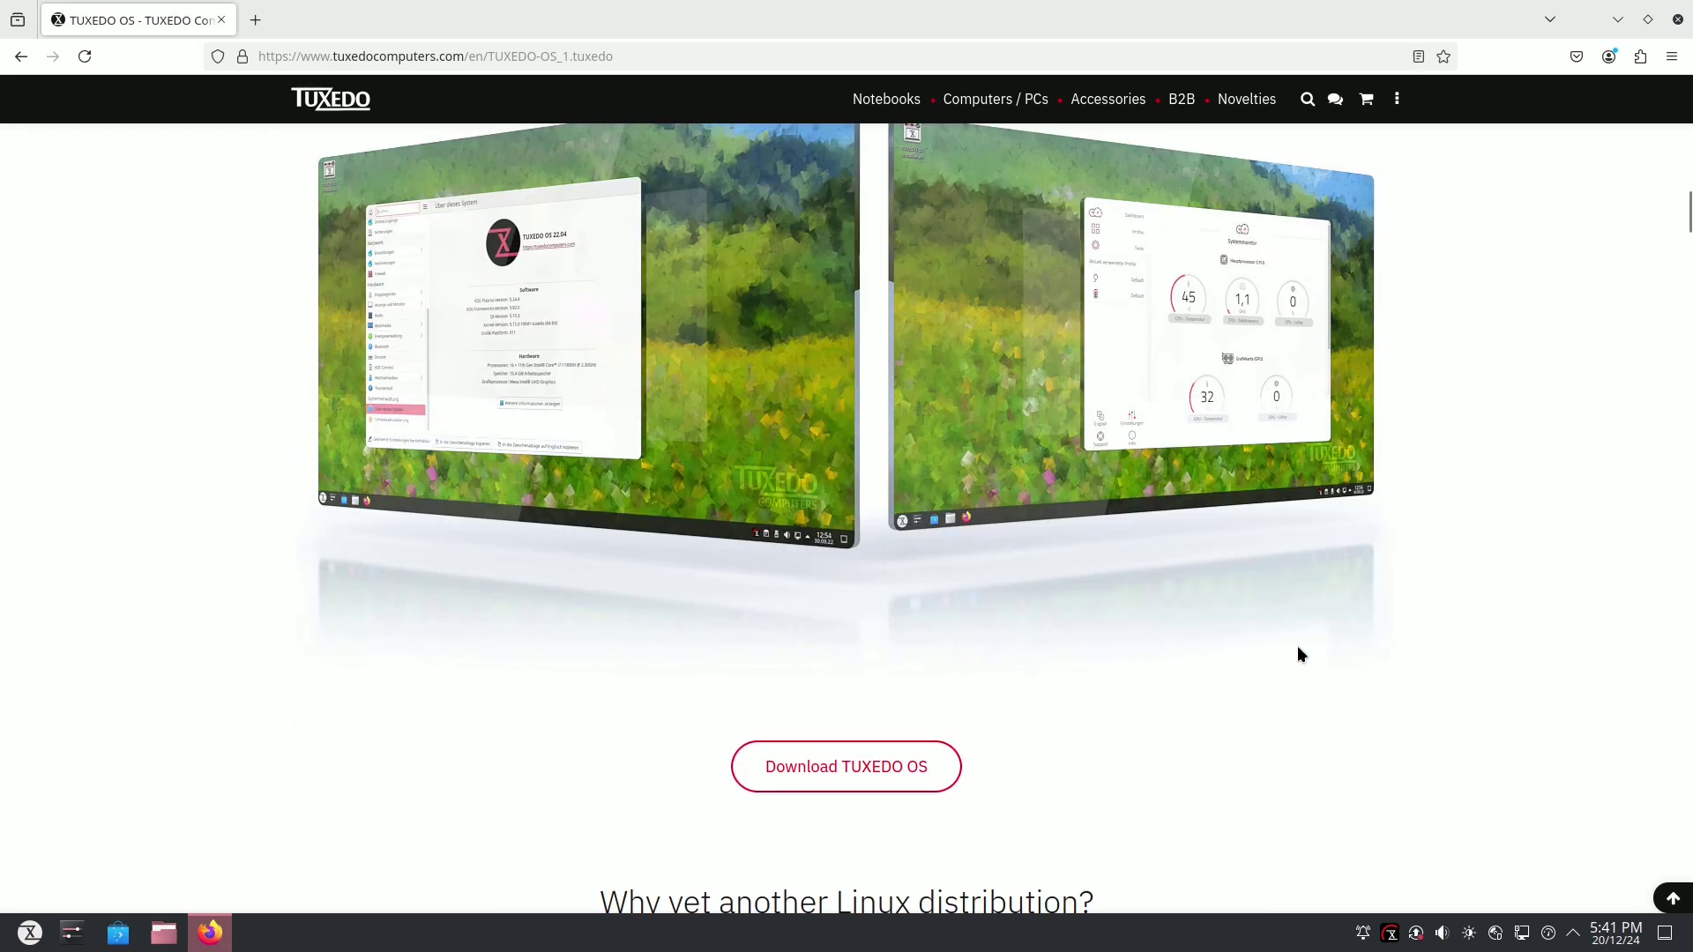
# - Read the "Web, email and chat" section, examining its browser, email and chat apps and the mail client illustration
pyautogui.scroll(-15, 1298, 655)
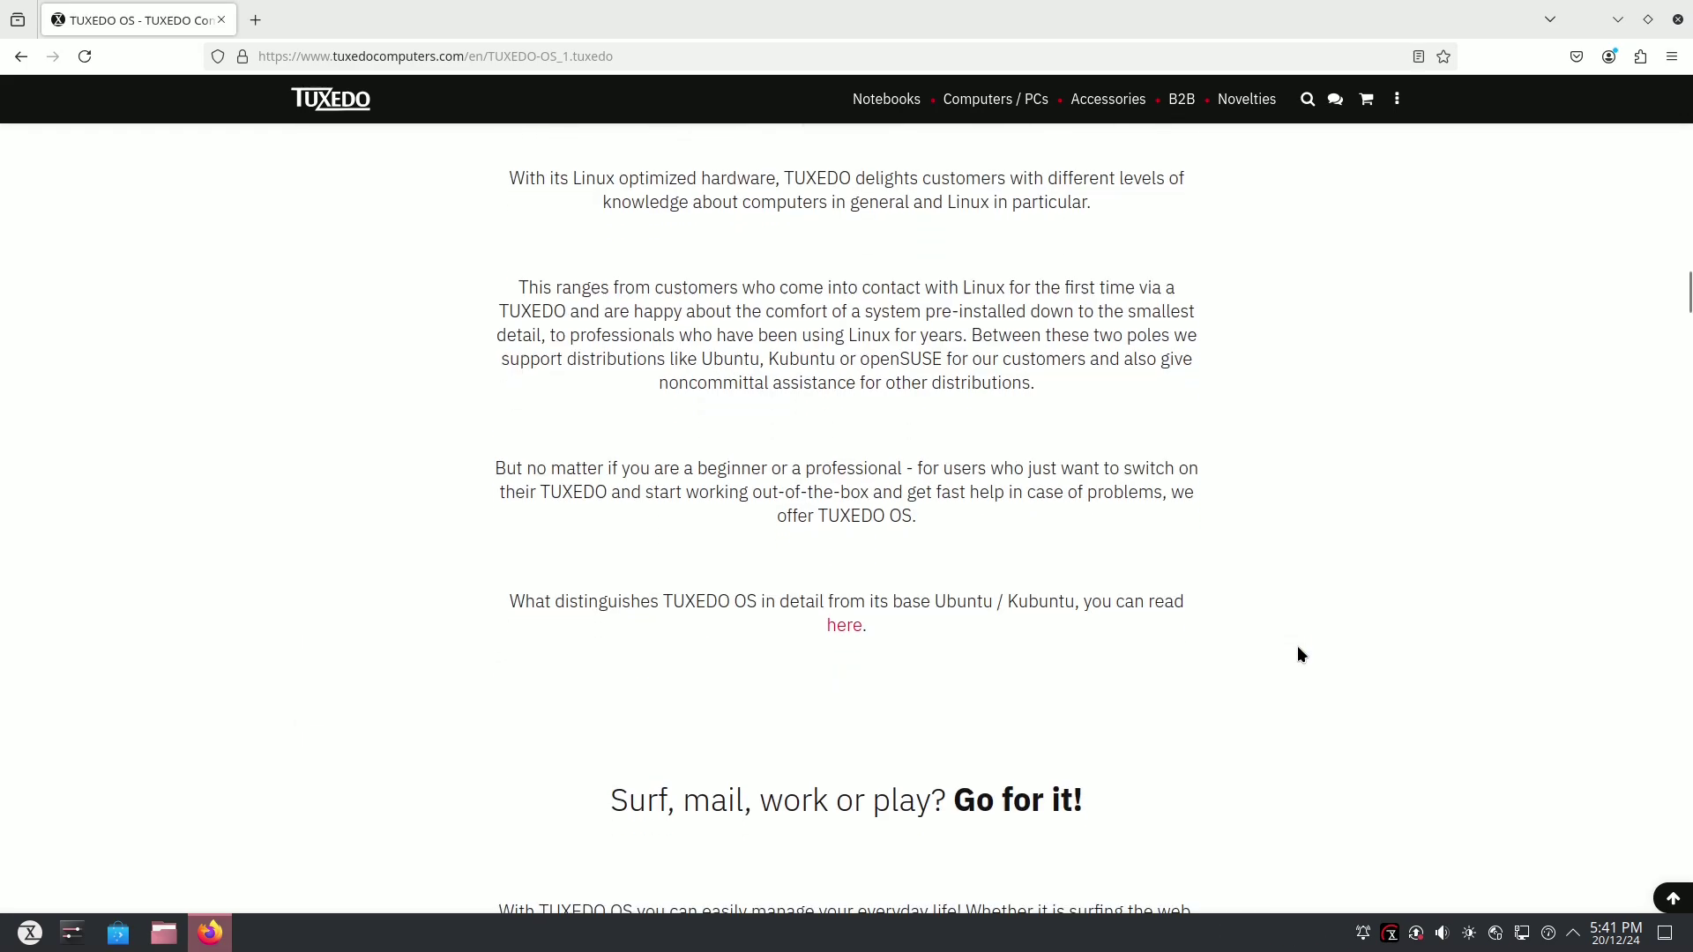
pyautogui.scroll(-20, 1299, 654)
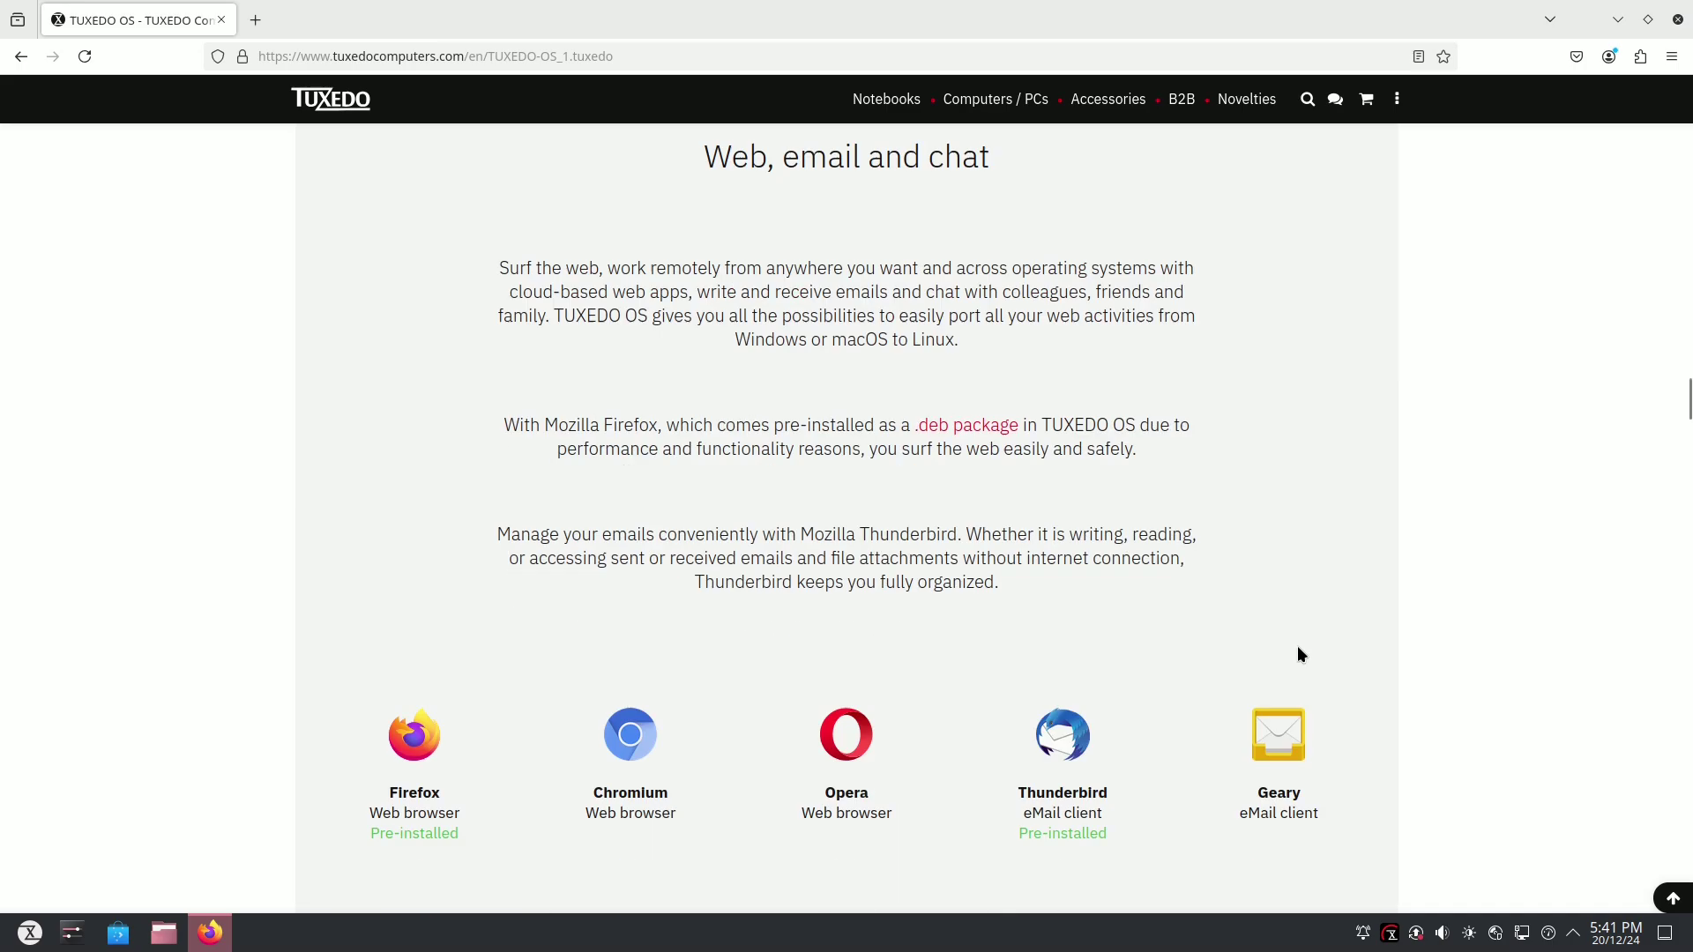
pyautogui.scroll(-4, 1298, 654)
pyautogui.scroll(4, 1262, 575)
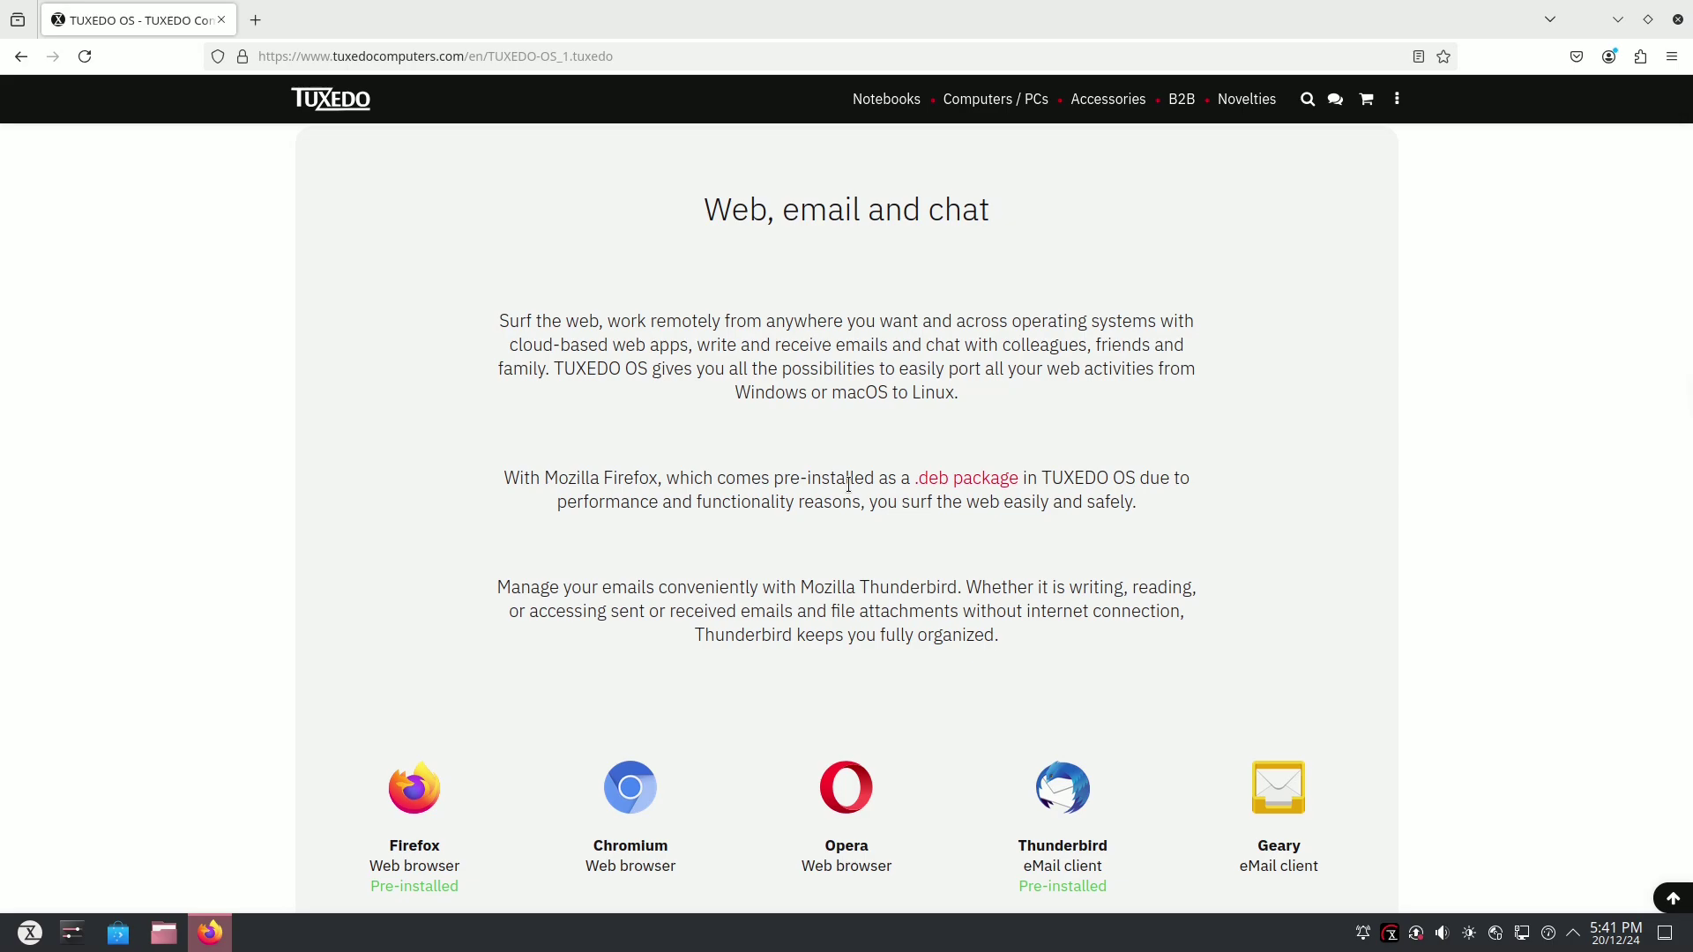
pyautogui.scroll(-4, 848, 484)
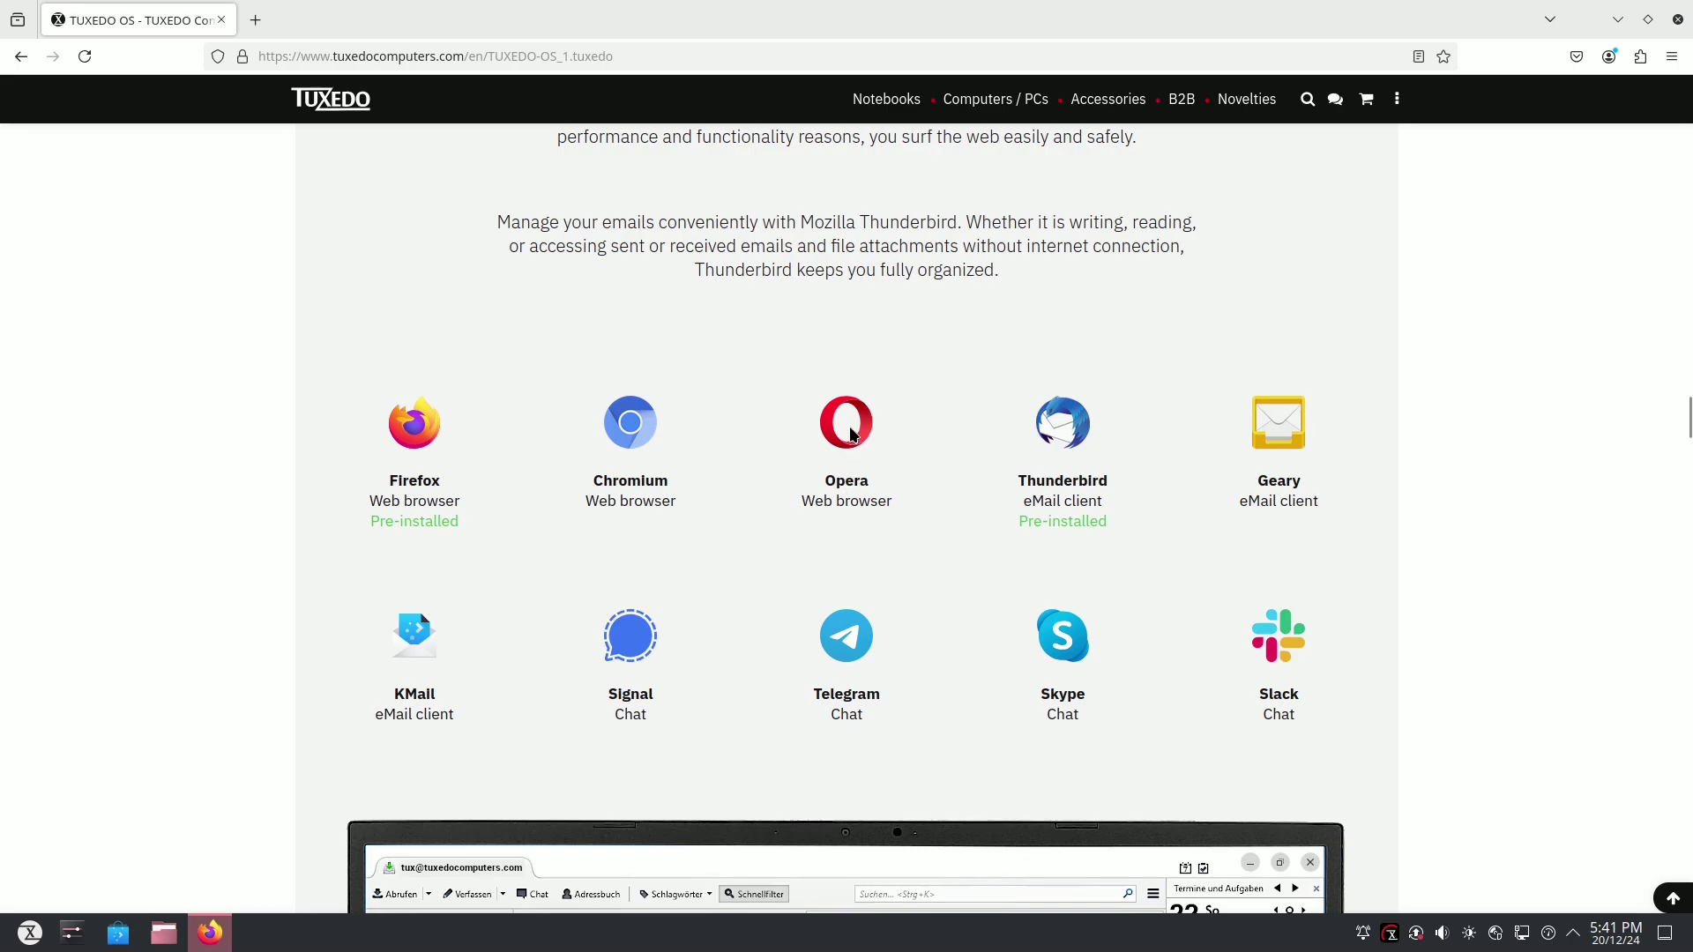
pyautogui.scroll(-3, 829, 465)
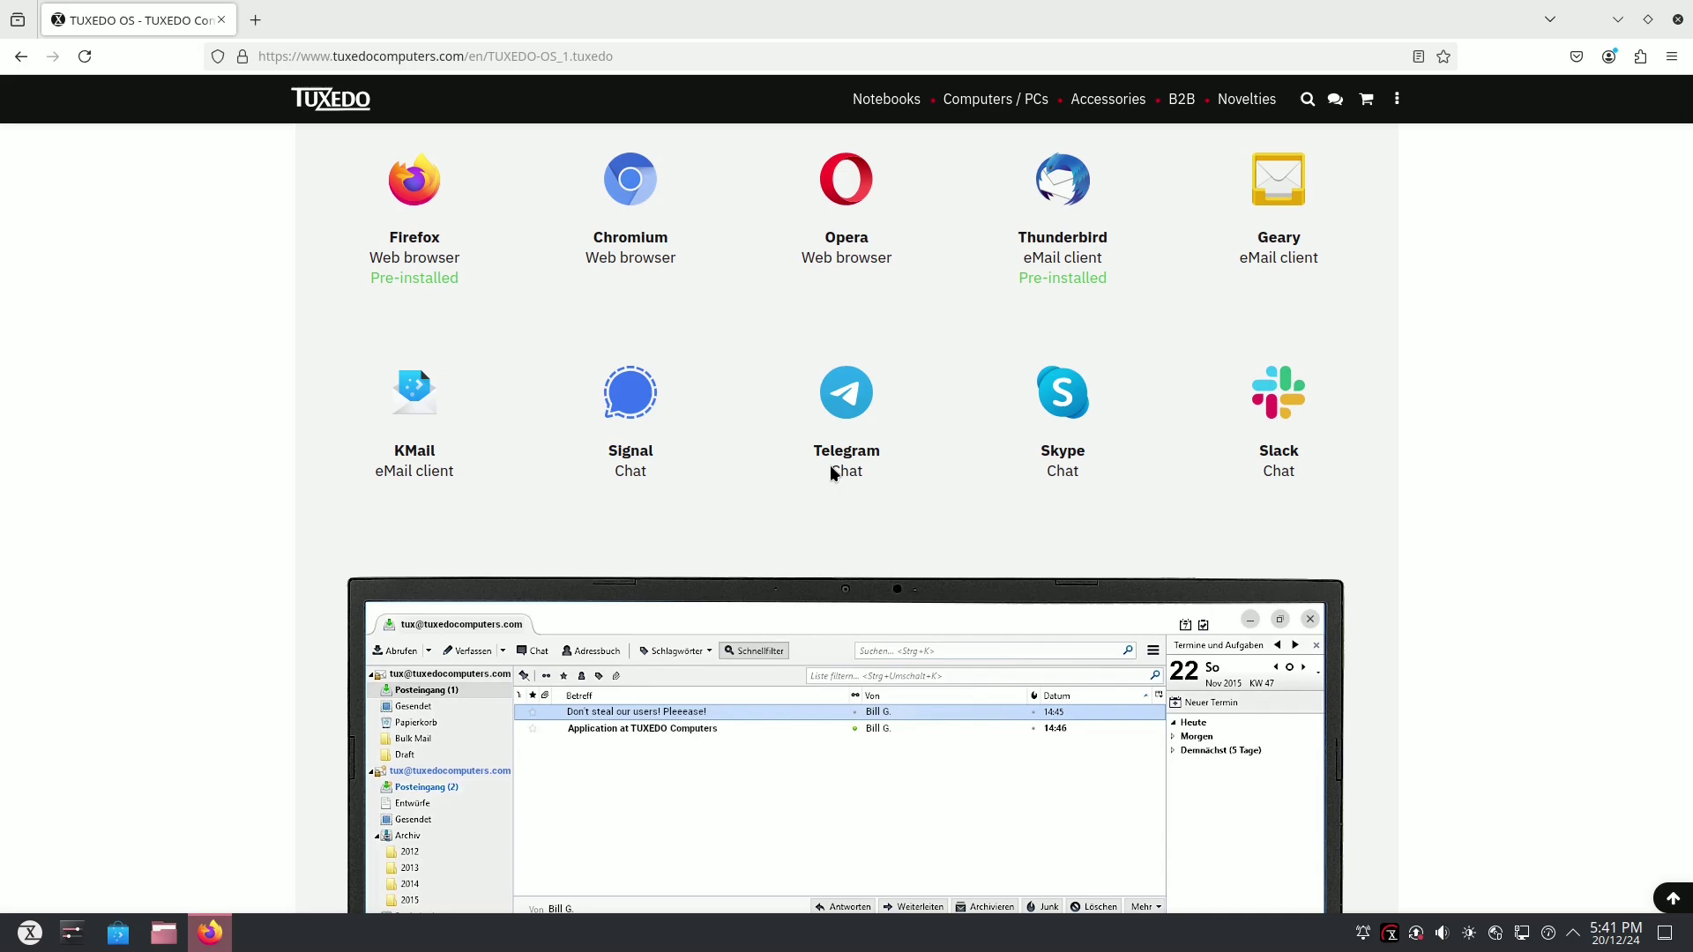
pyautogui.scroll(-3, 830, 473)
pyautogui.scroll(-1, 831, 473)
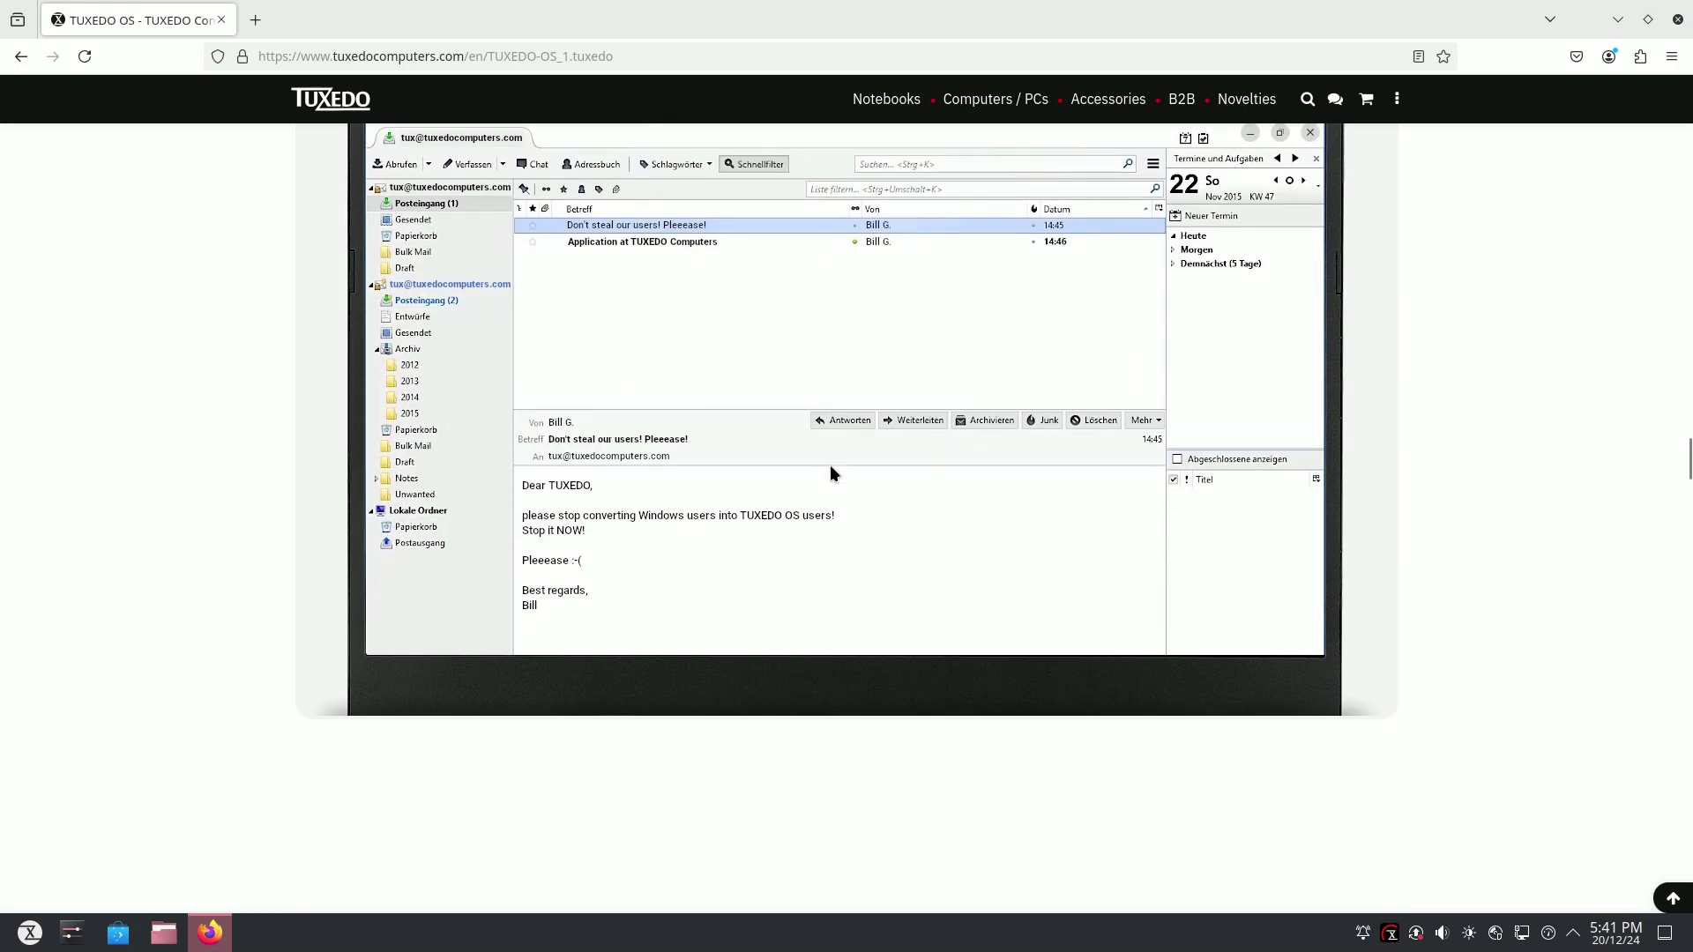
pyautogui.scroll(-3, 831, 474)
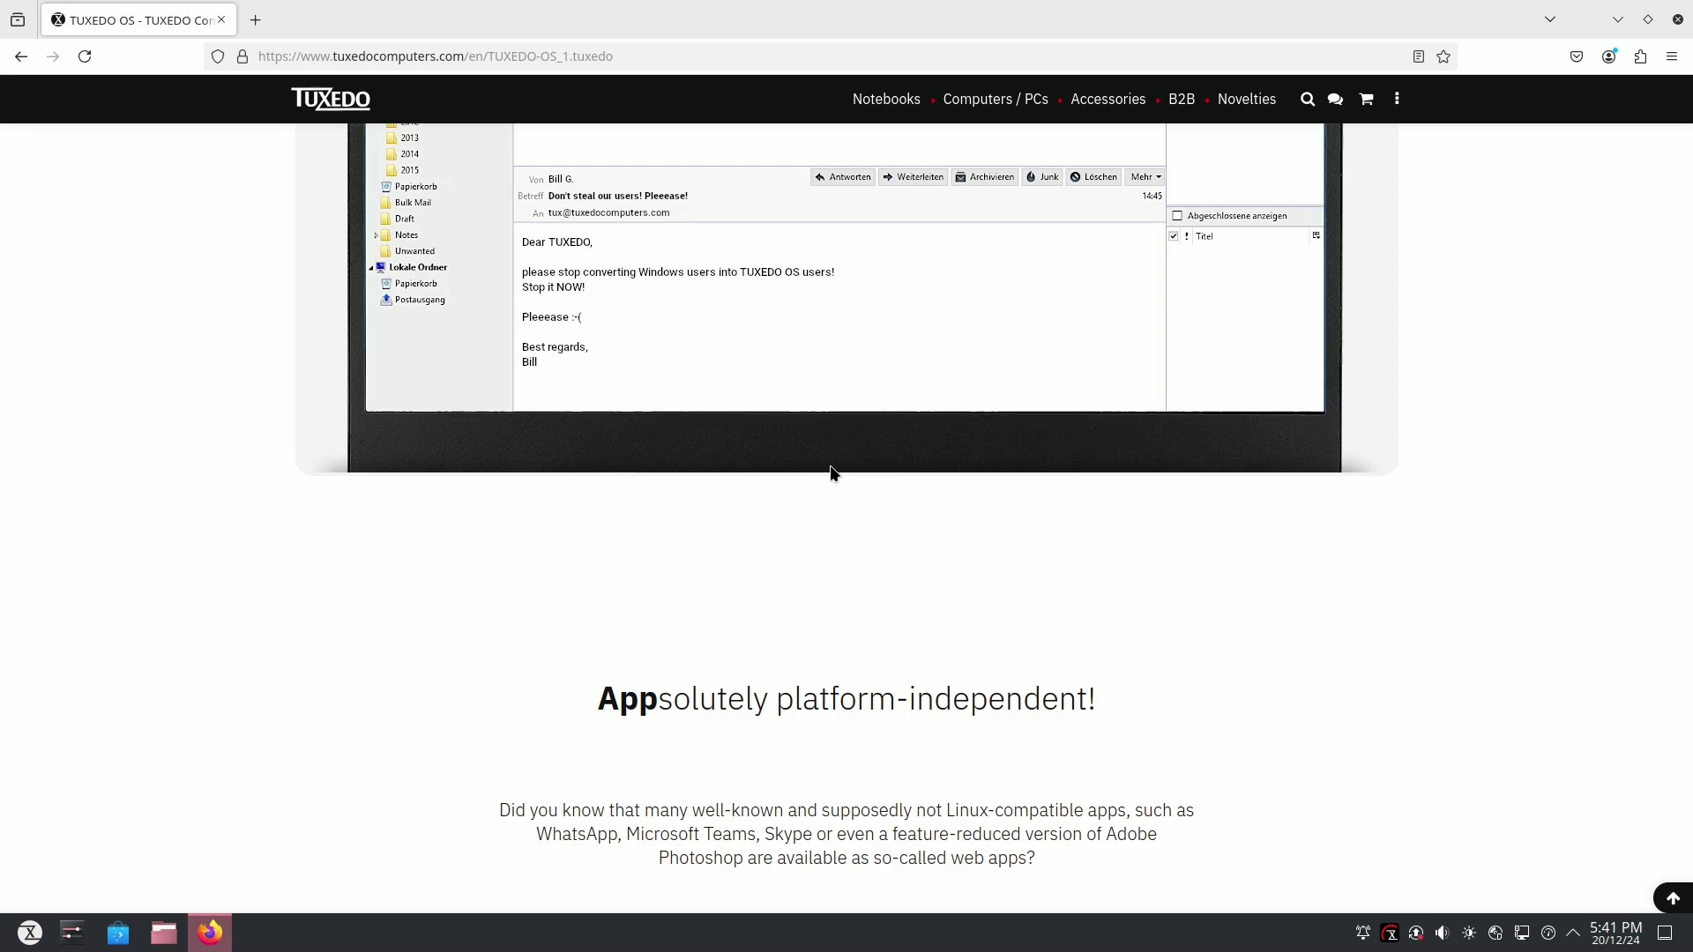
# - Read the "Appsolutely platform-independent!" section and examine its grid of web apps and streaming services
pyautogui.scroll(-4, 831, 473)
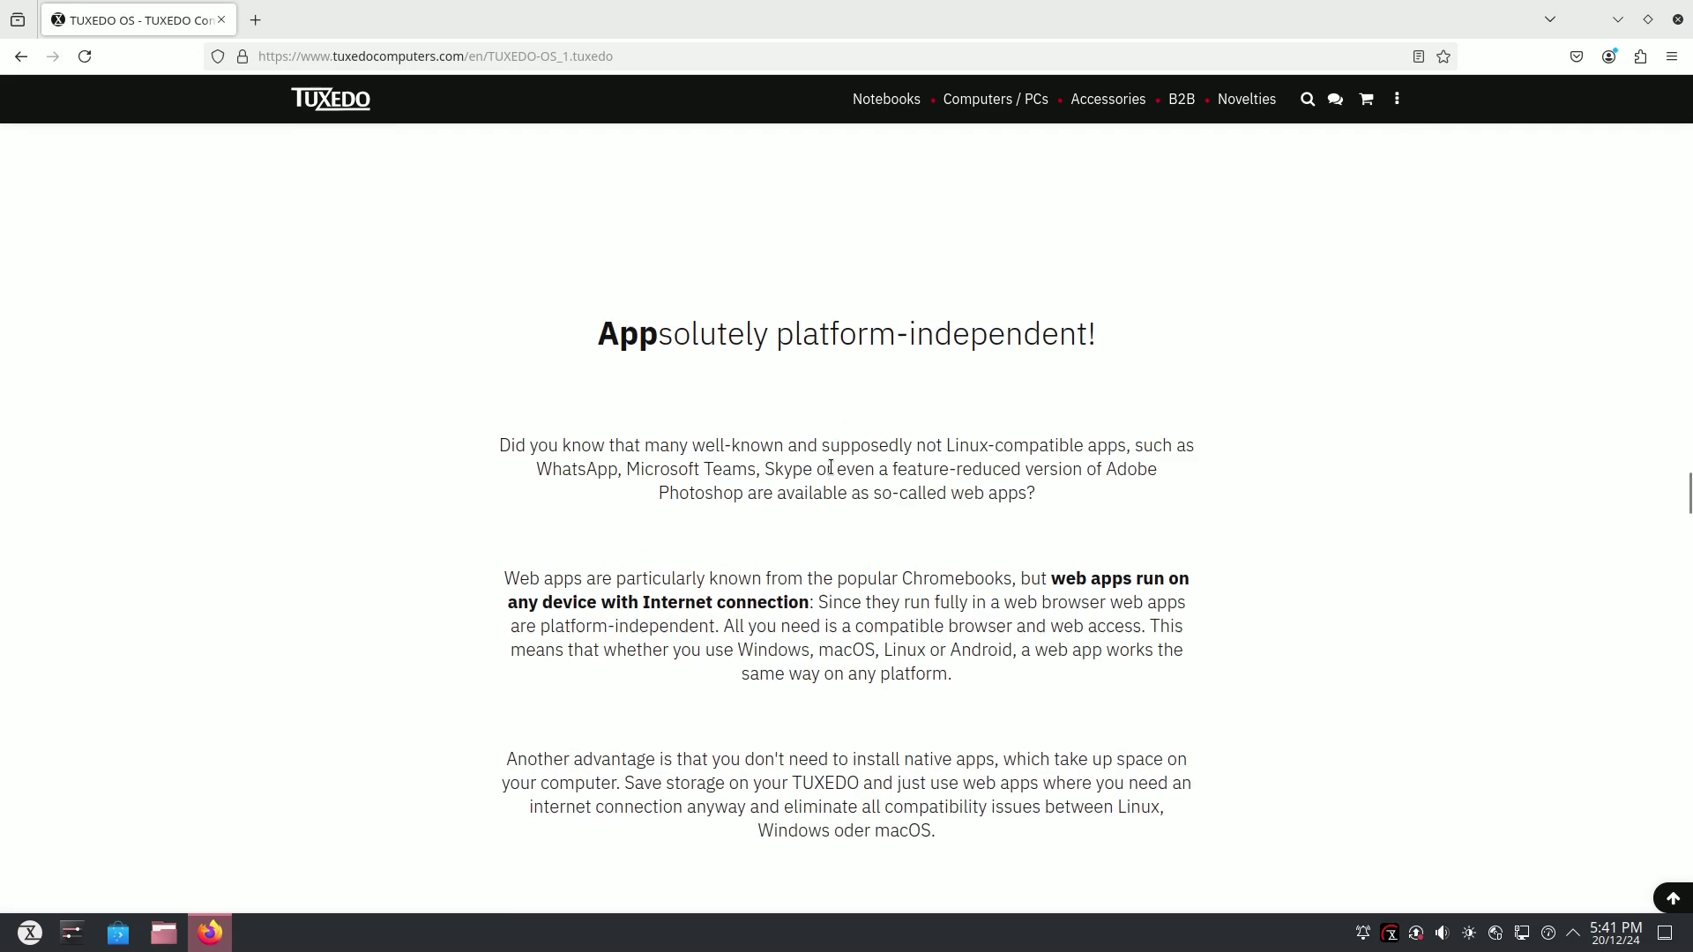
pyautogui.scroll(-4, 831, 468)
pyautogui.scroll(-5, 831, 471)
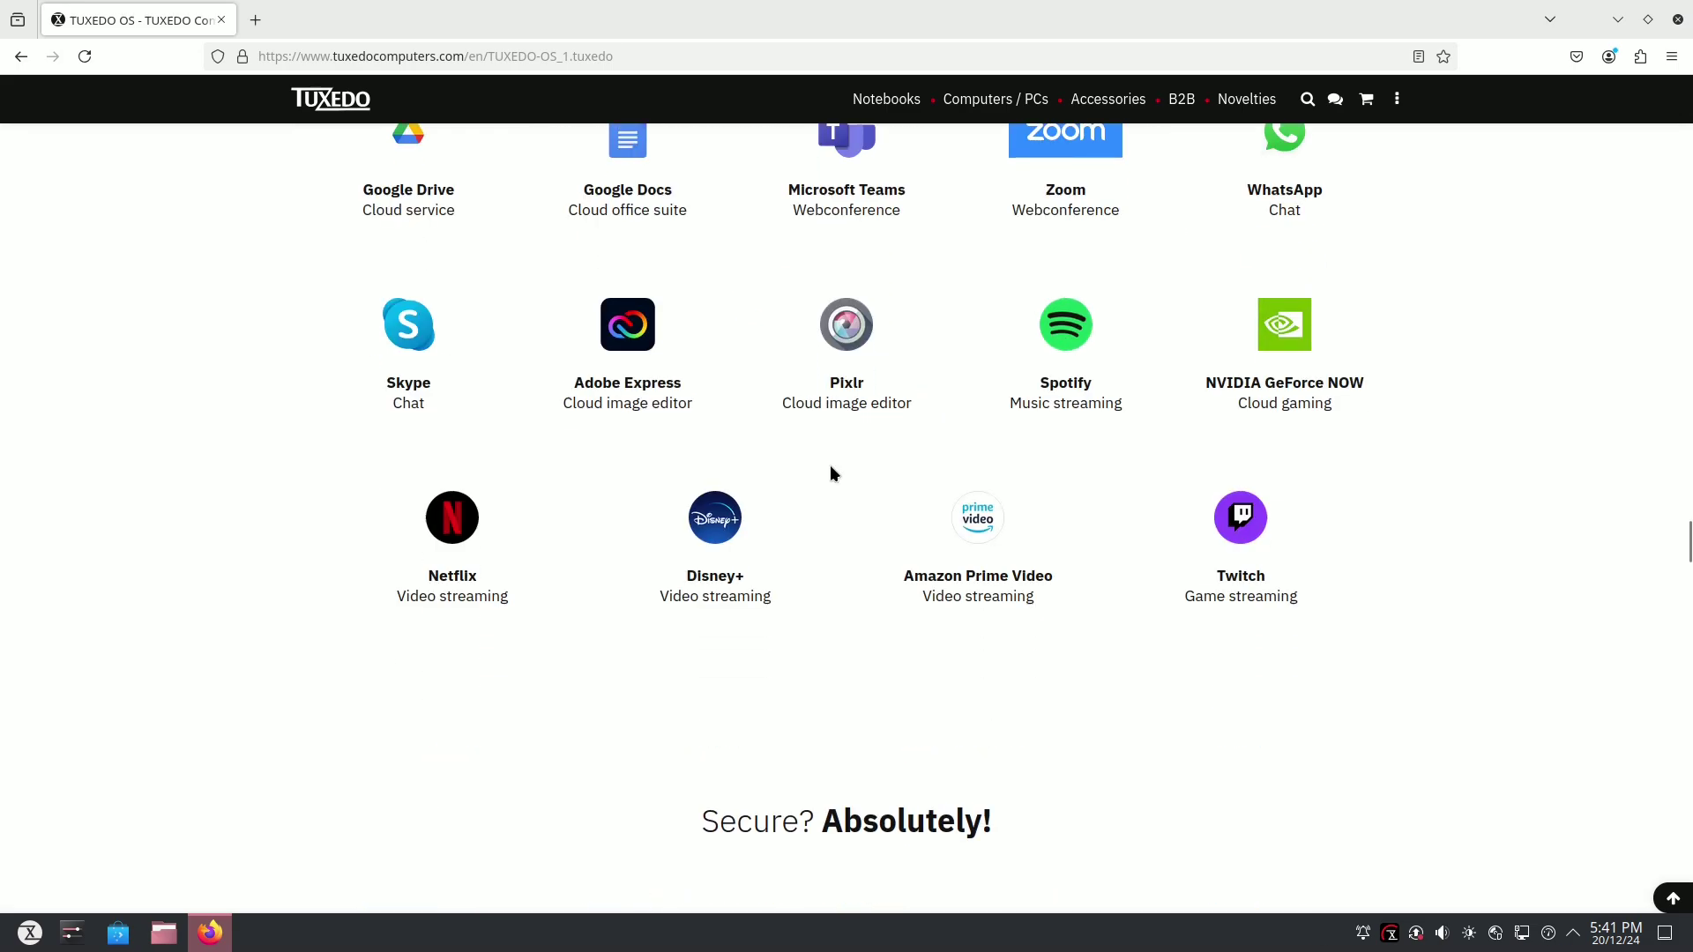
pyautogui.scroll(4, 831, 474)
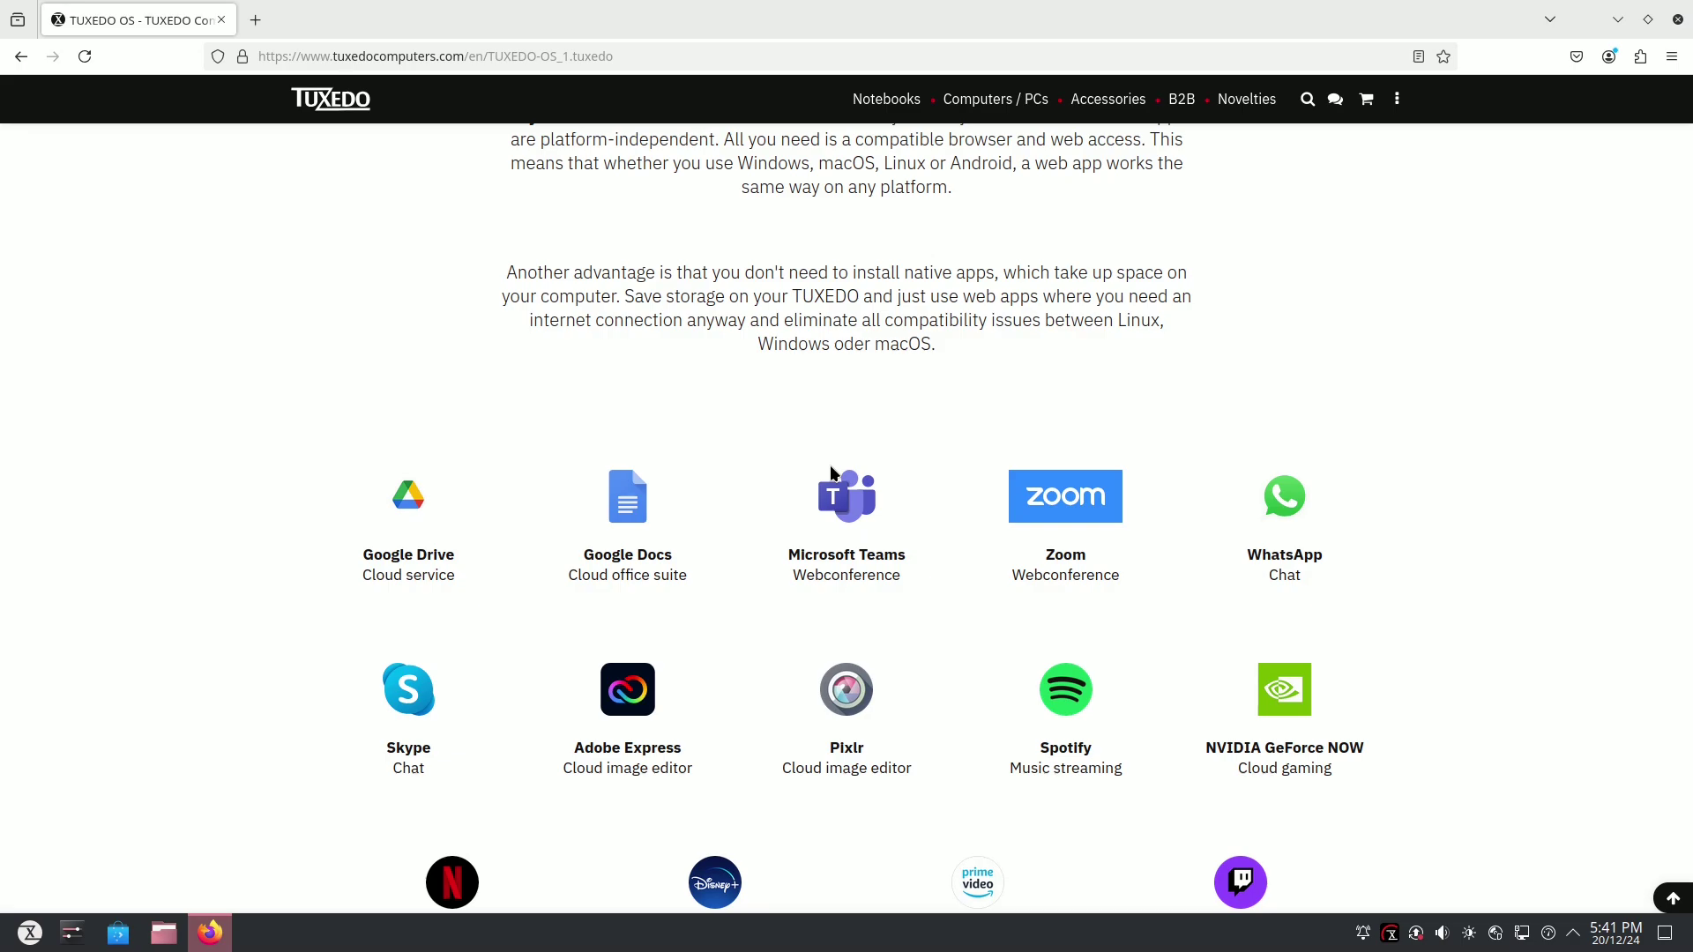
pyautogui.scroll(-5, 831, 473)
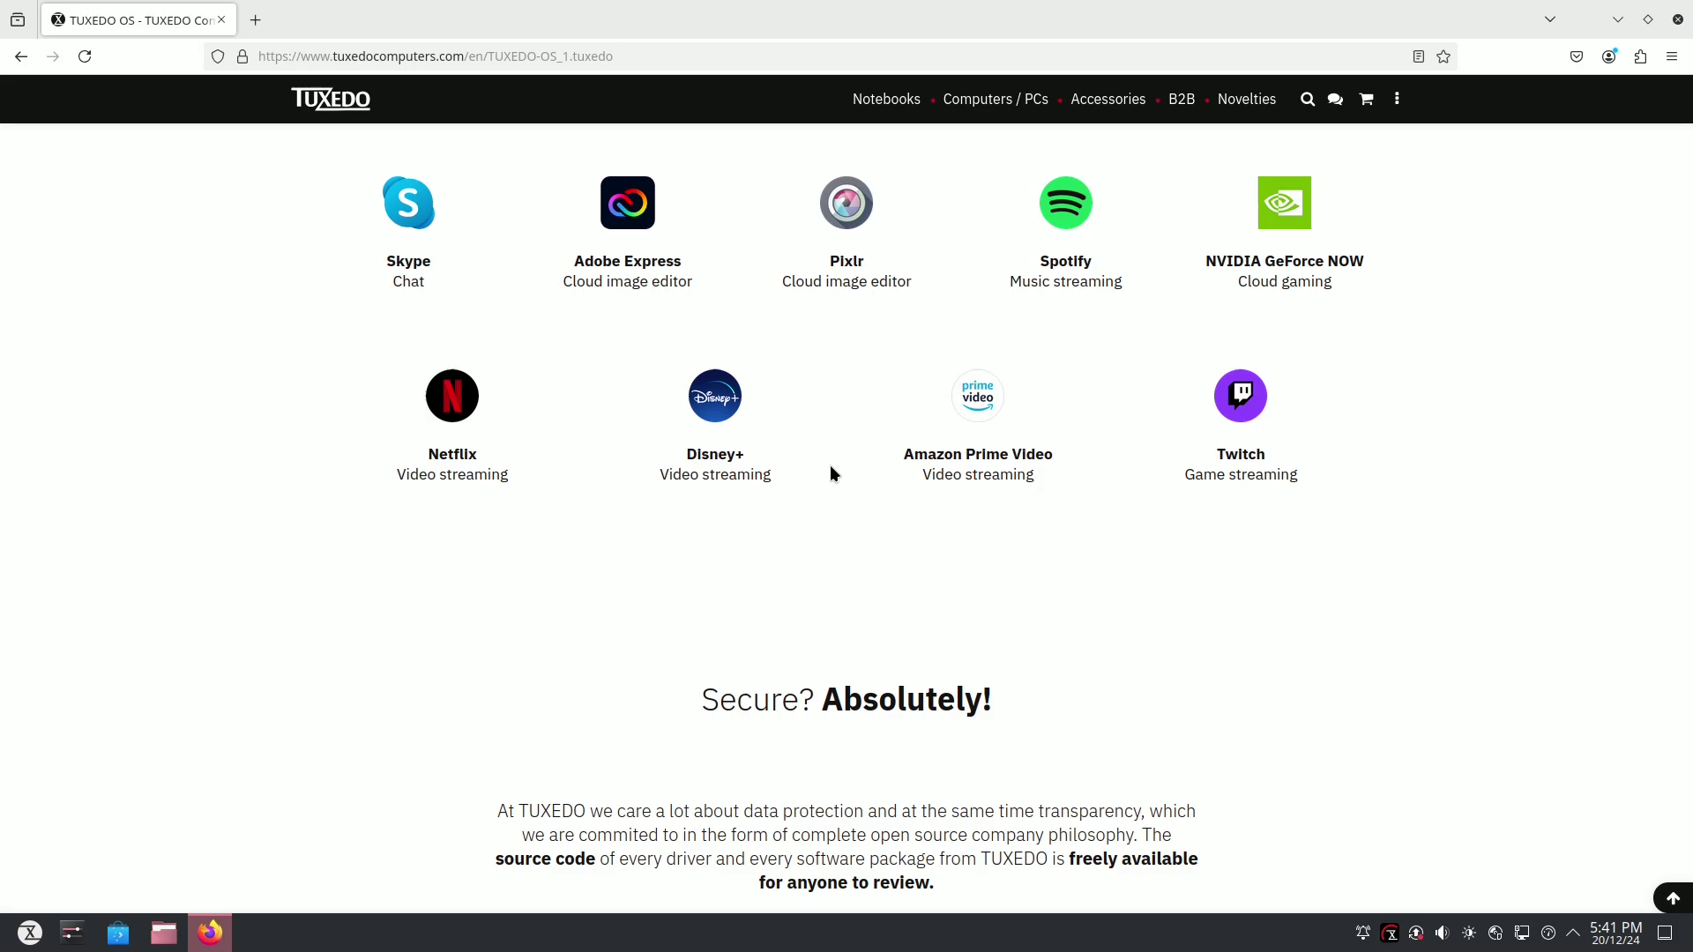
# - Read the sections on security, desktop customization and support options on the TUXEDO OS page
pyautogui.scroll(-4, 830, 473)
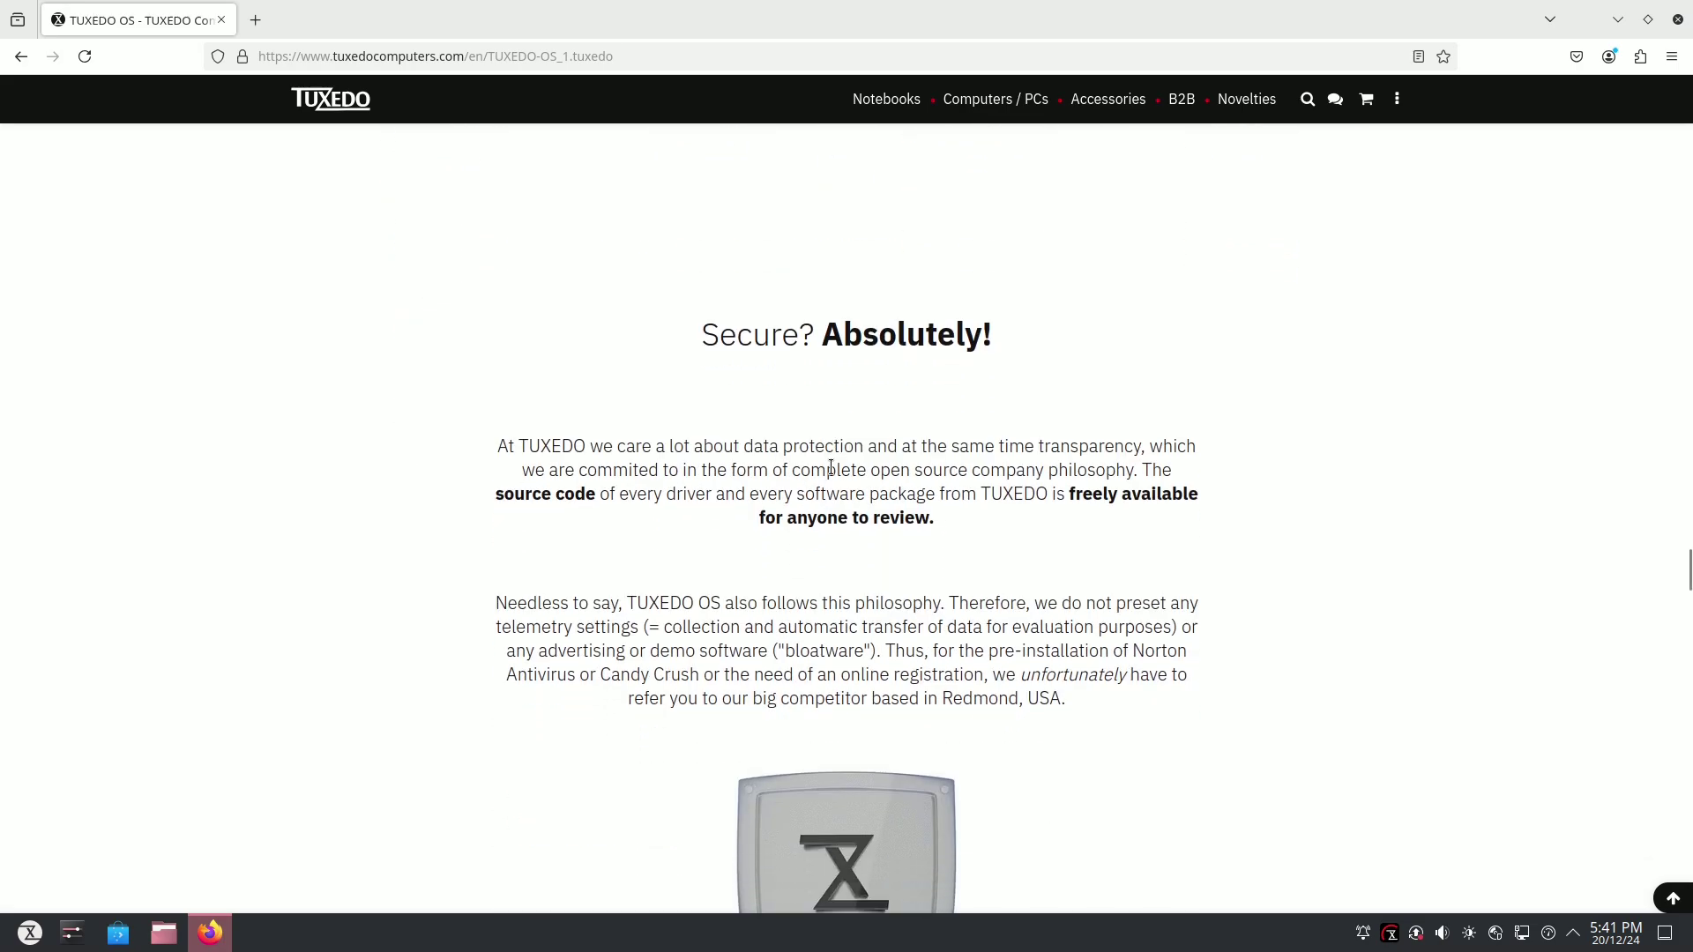
pyautogui.scroll(-10, 830, 468)
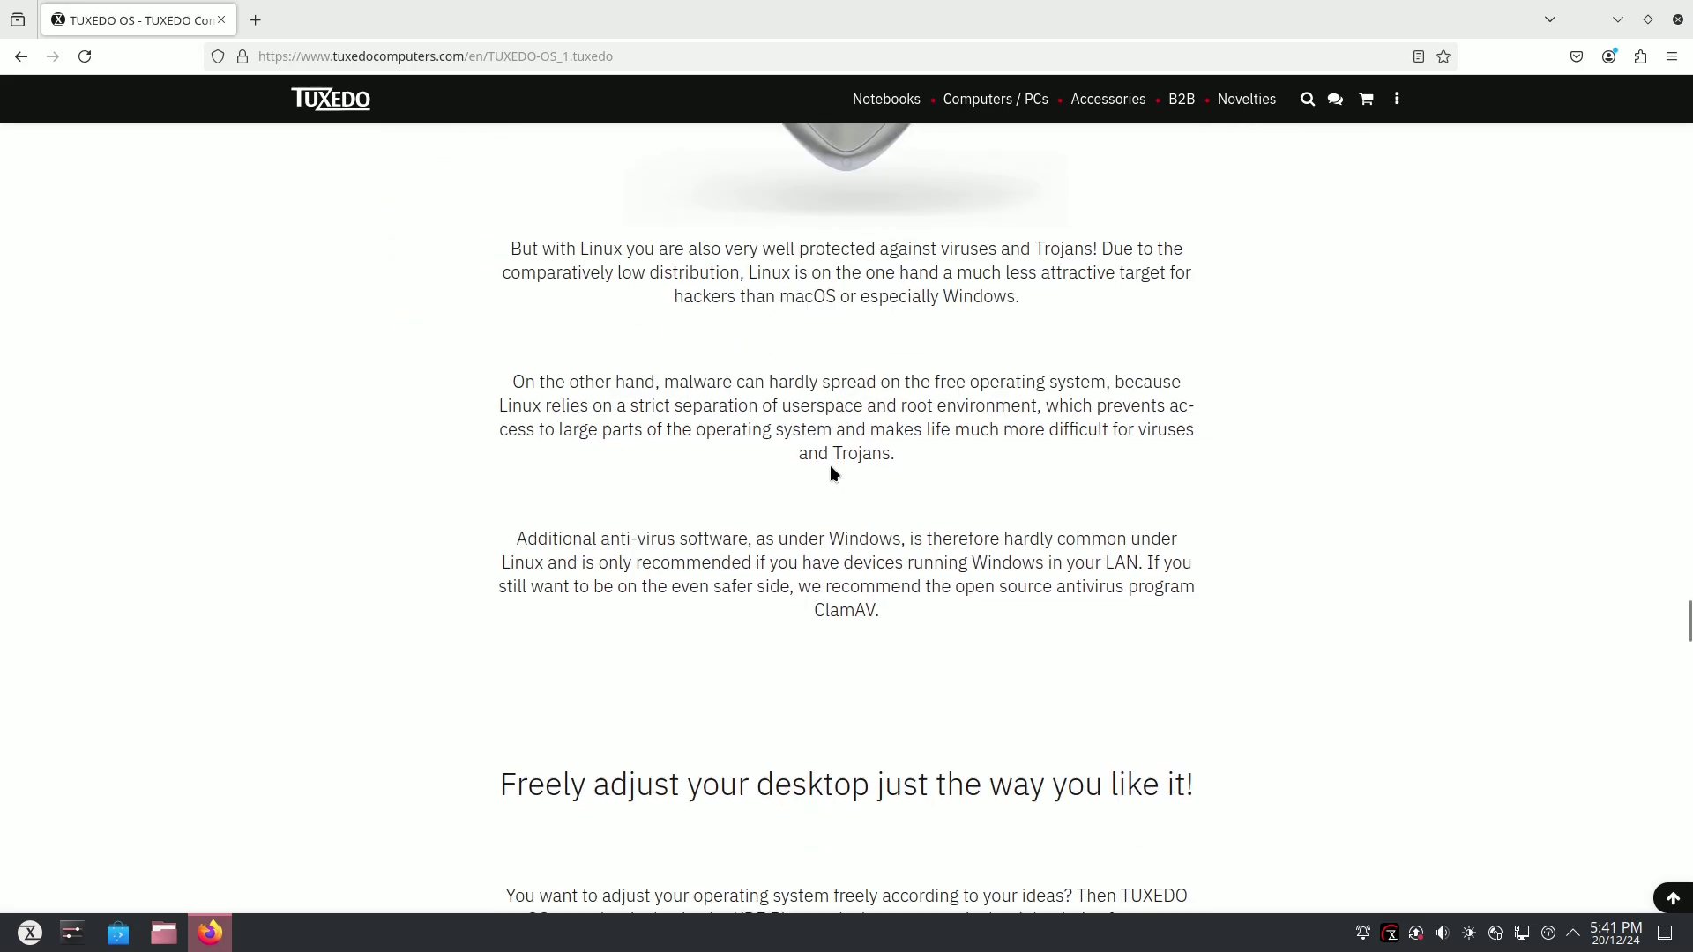
pyautogui.scroll(-6, 831, 469)
pyautogui.scroll(-7, 829, 464)
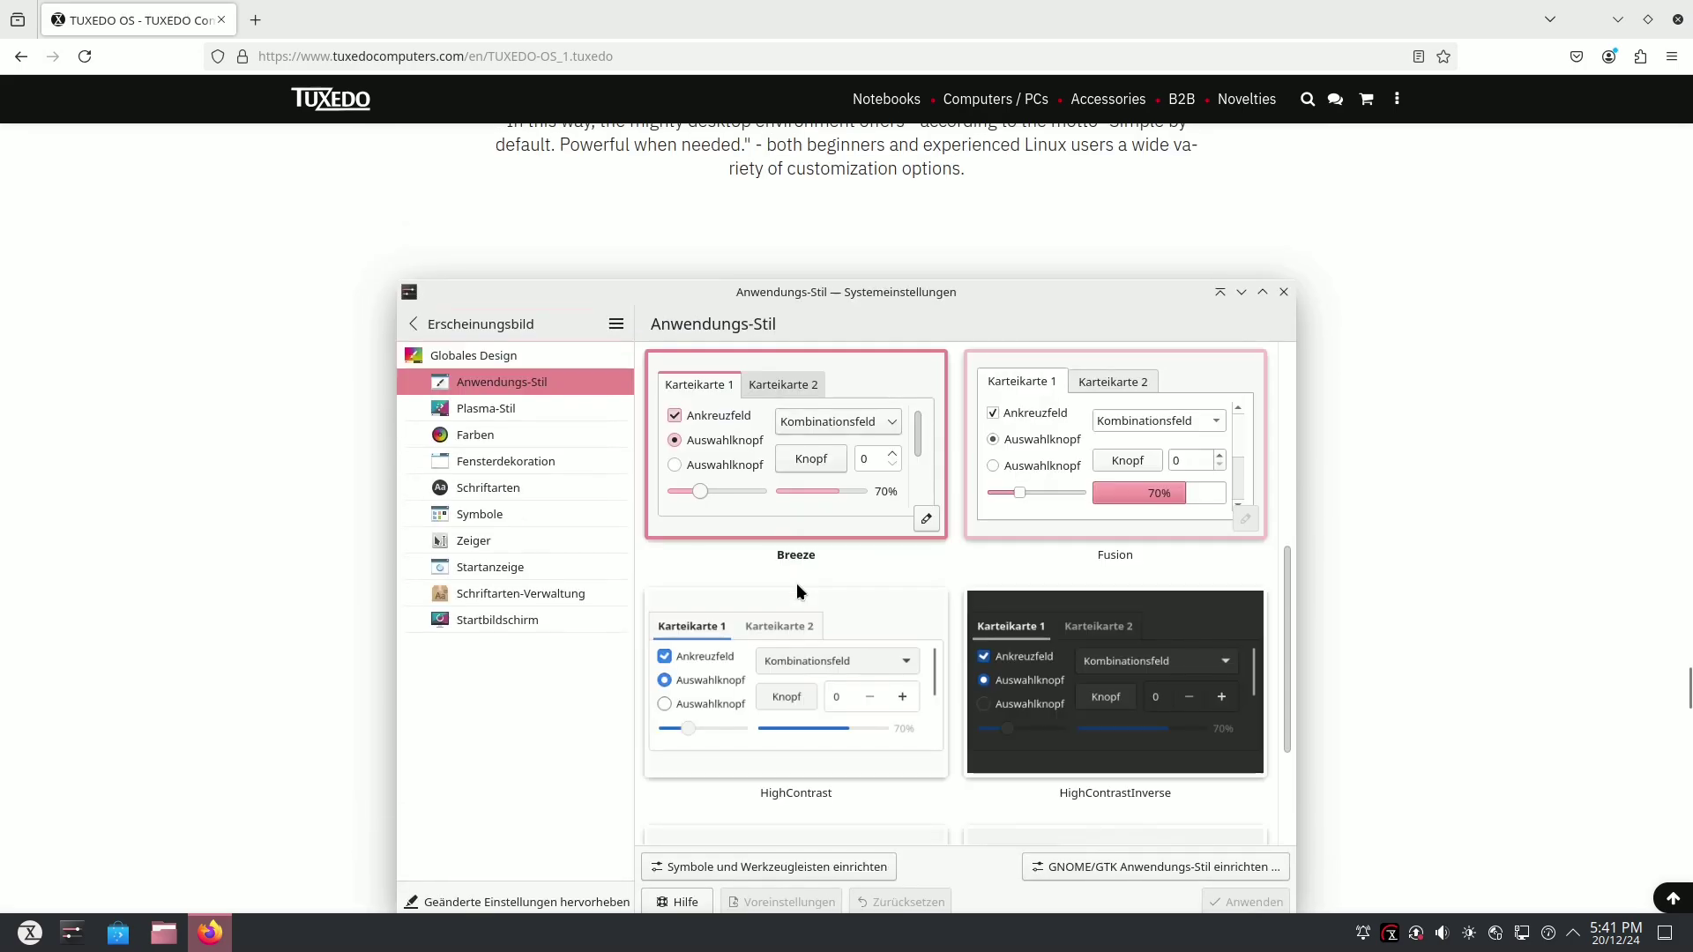
pyautogui.scroll(-15, 796, 584)
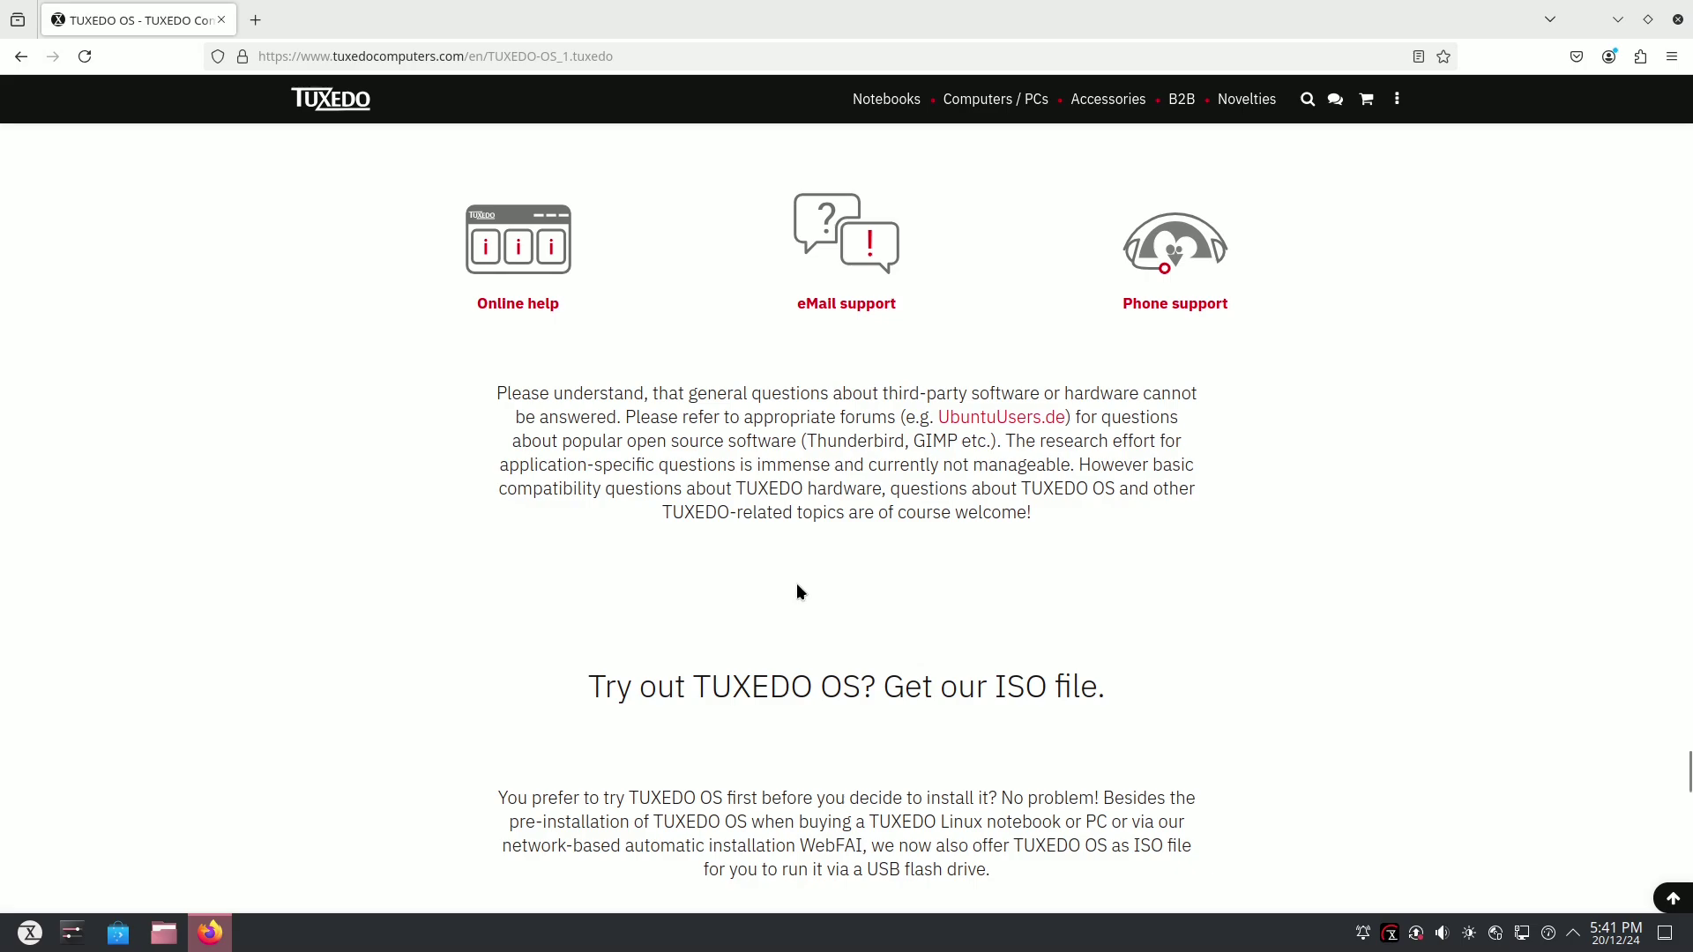
# - Open the TUXEDO OS ISO downloads listing from the download link near the end of the product page
pyautogui.scroll(-13, 797, 584)
pyautogui.scroll(-7, 798, 591)
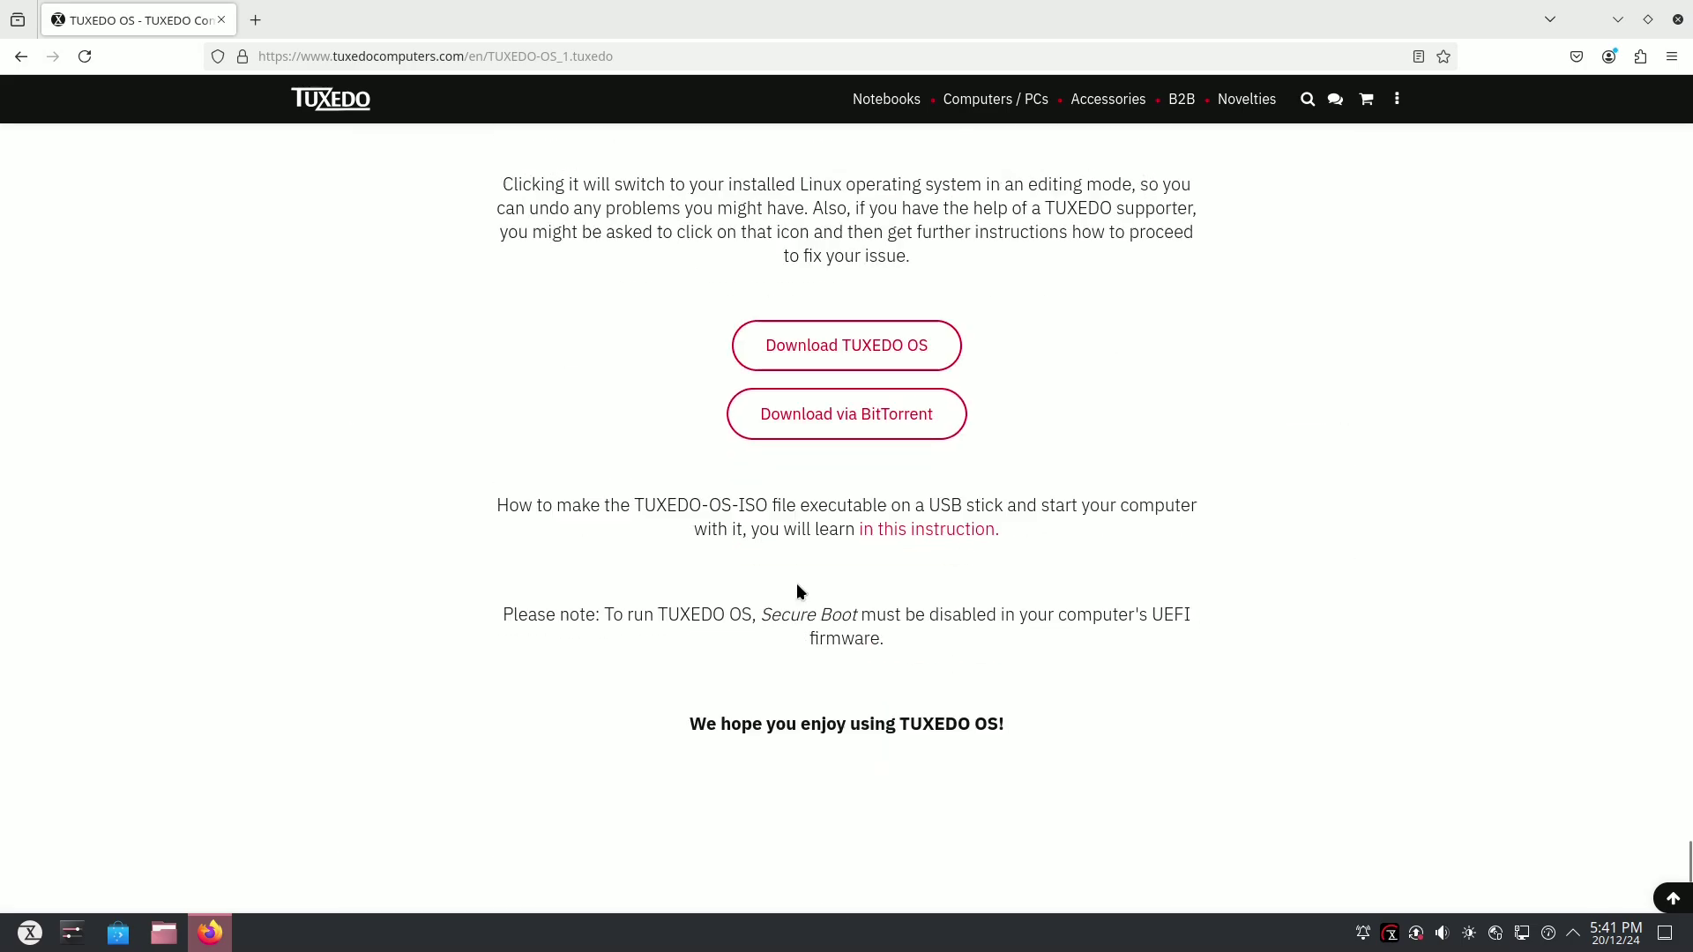
pyautogui.scroll(3, 798, 591)
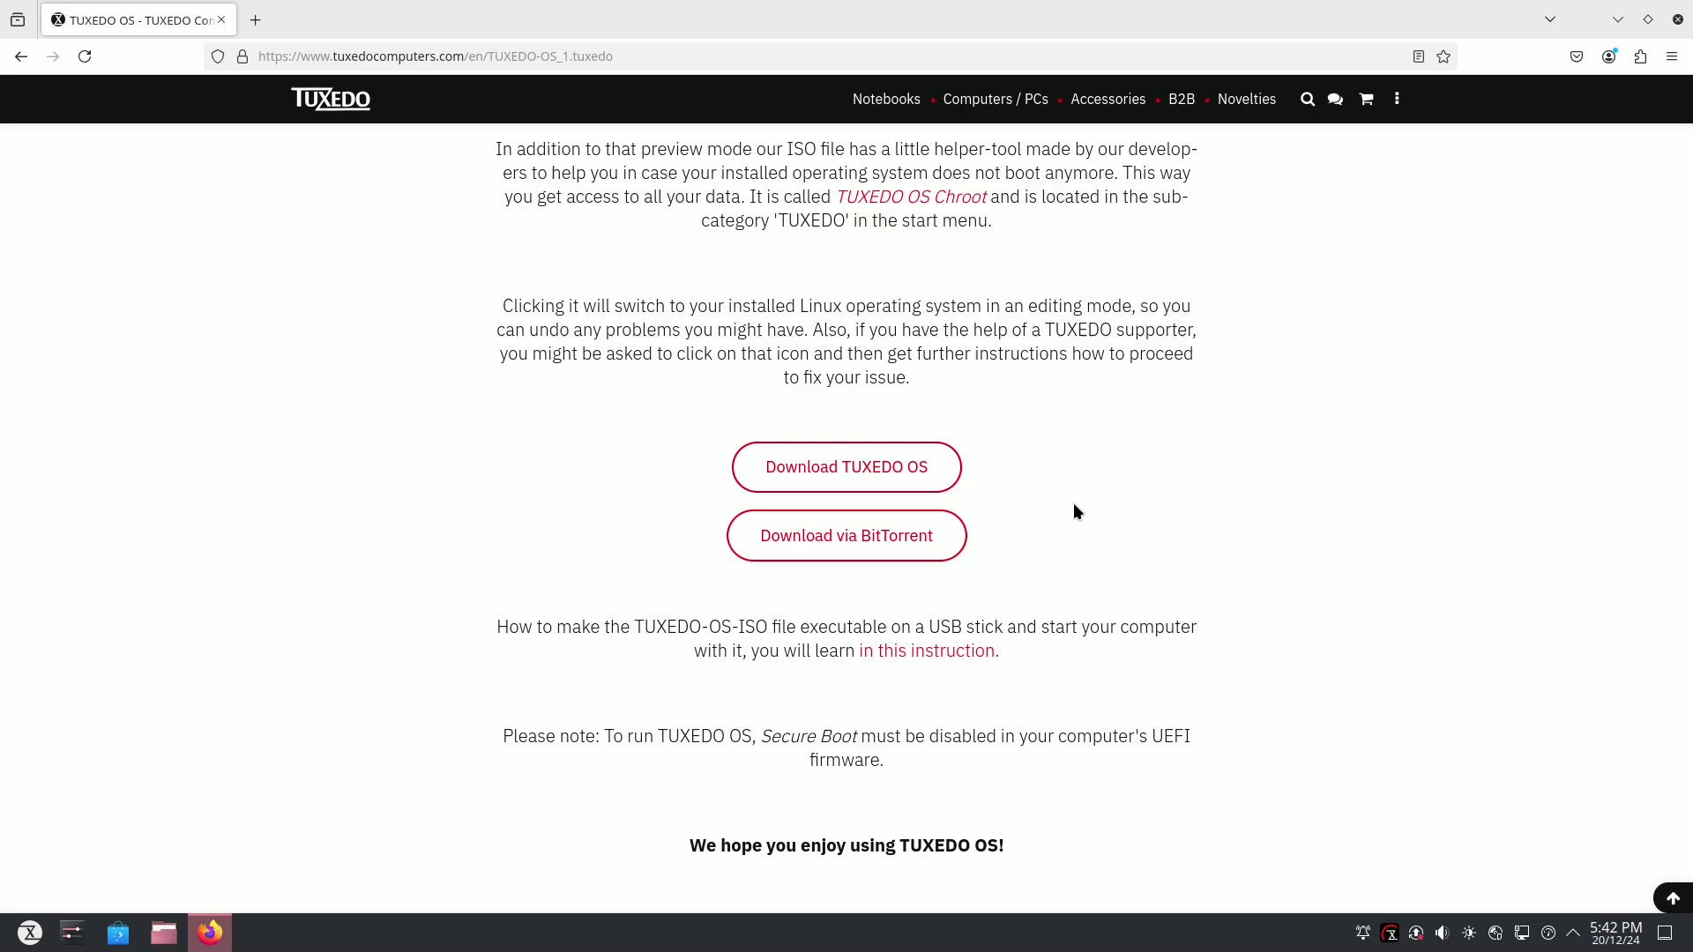
pyautogui.click(852, 480)
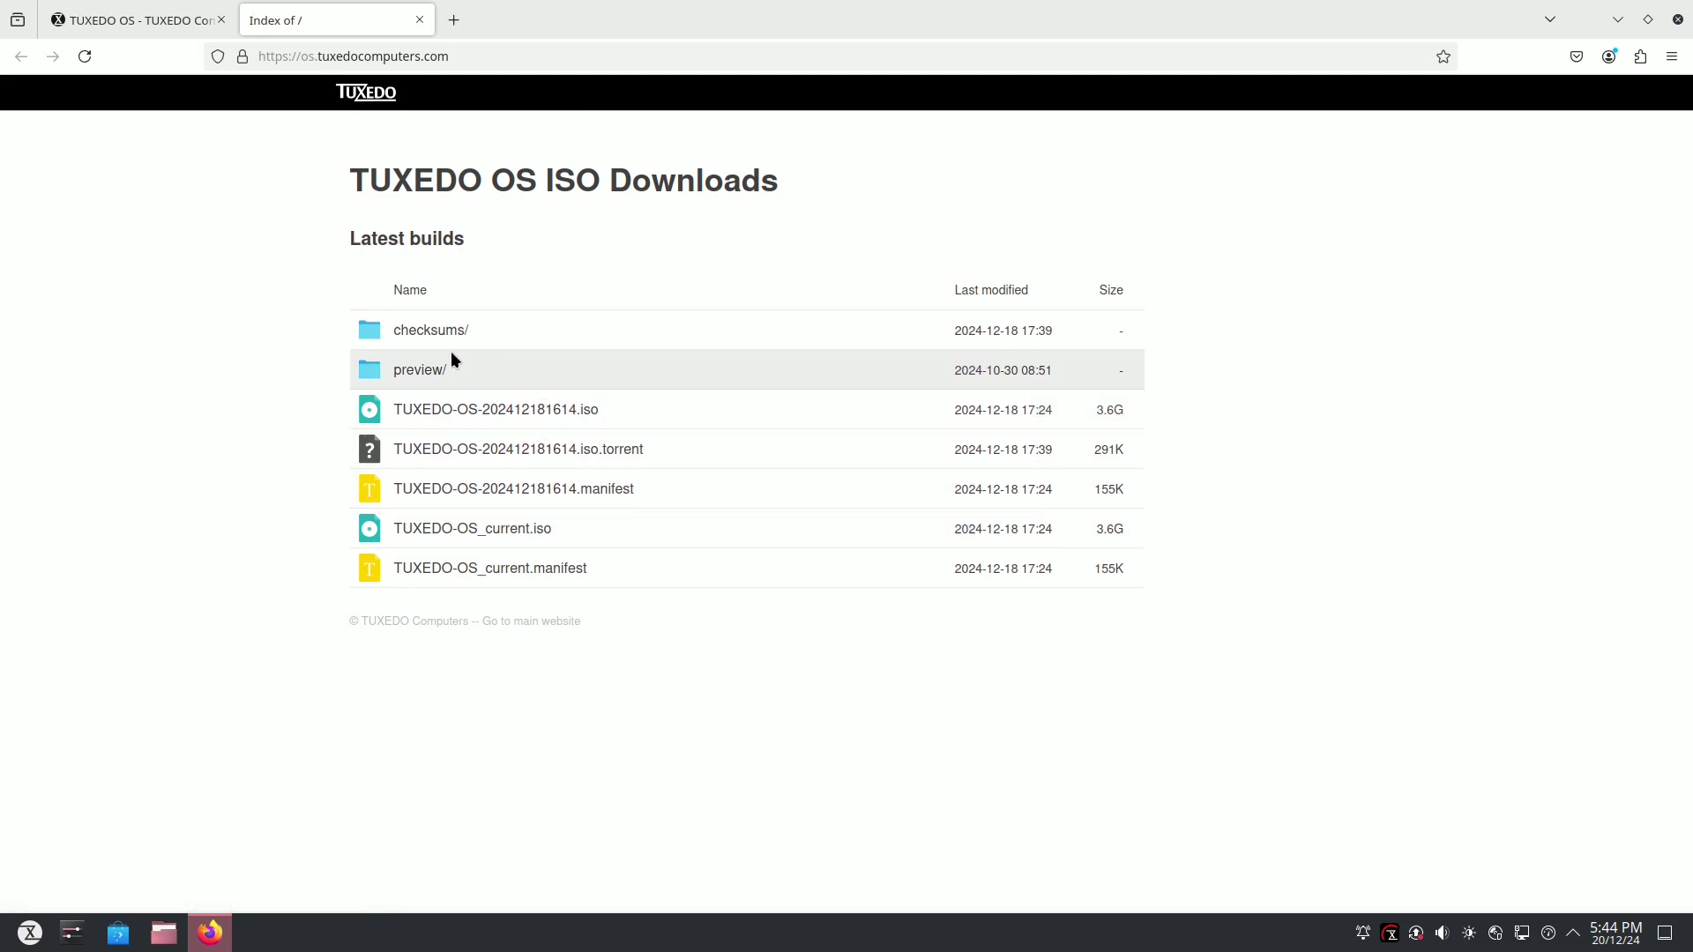
# - Inspect the preview folder of the ISO downloads and return to the list of latest builds
pyautogui.click(419, 371)
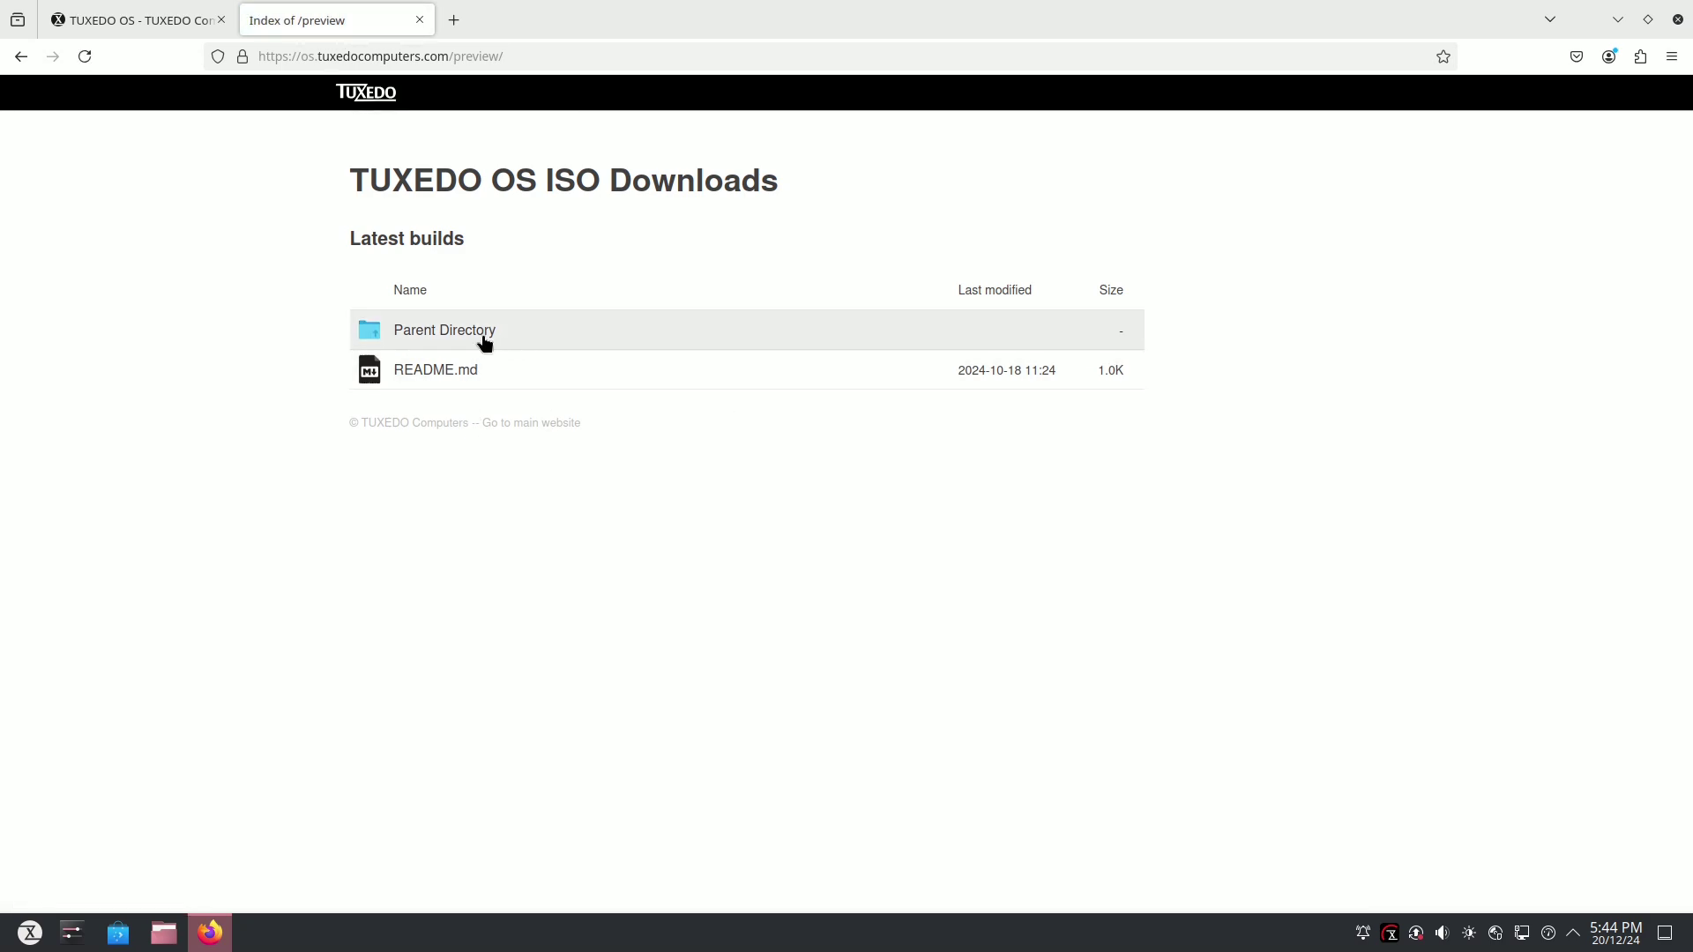
pyautogui.click(478, 335)
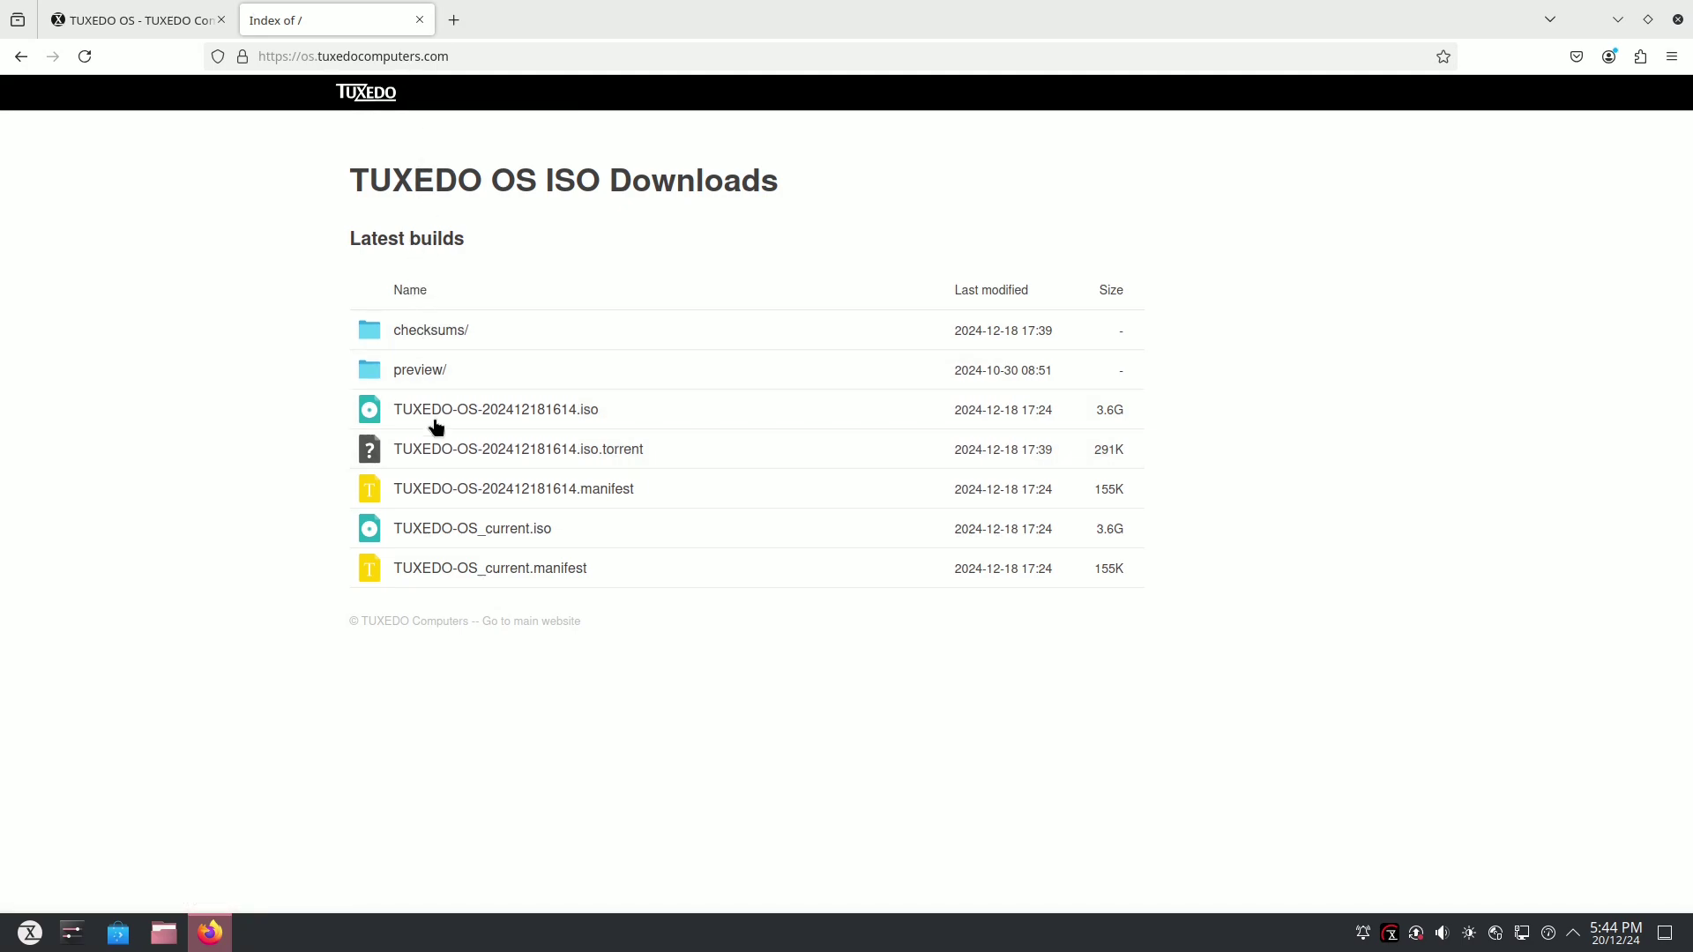
# - Start downloading TUXEDO-OS-202412181614.iso, cancel the download and close the browser
pyautogui.click(479, 413)
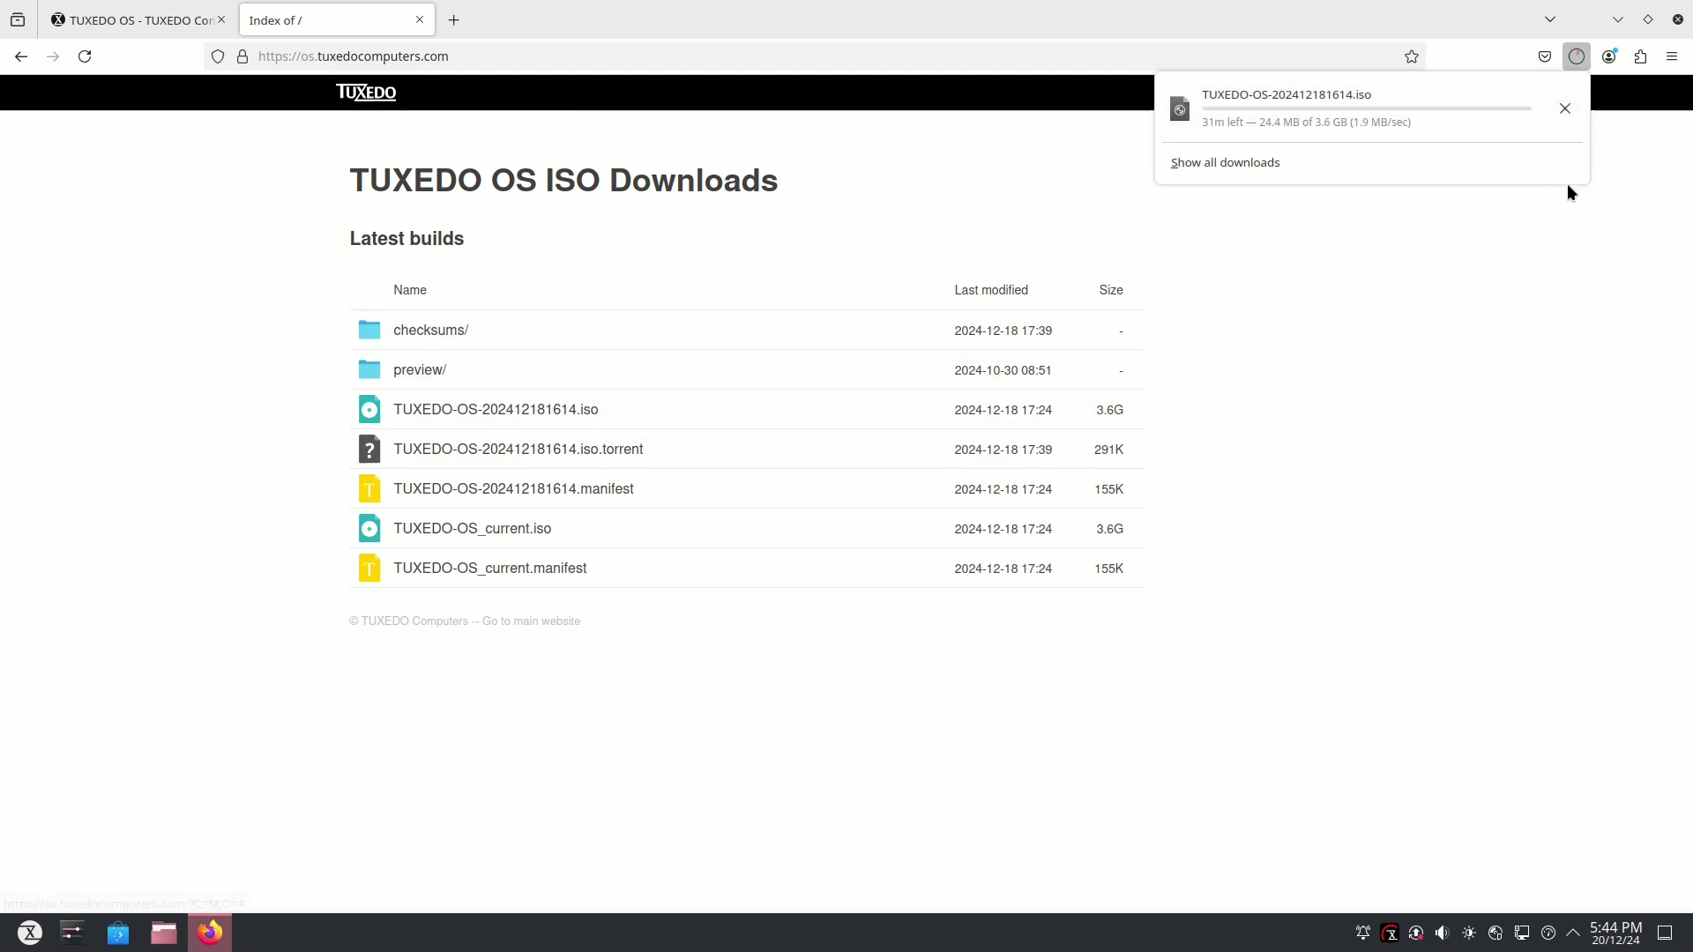
pyautogui.click(1568, 108)
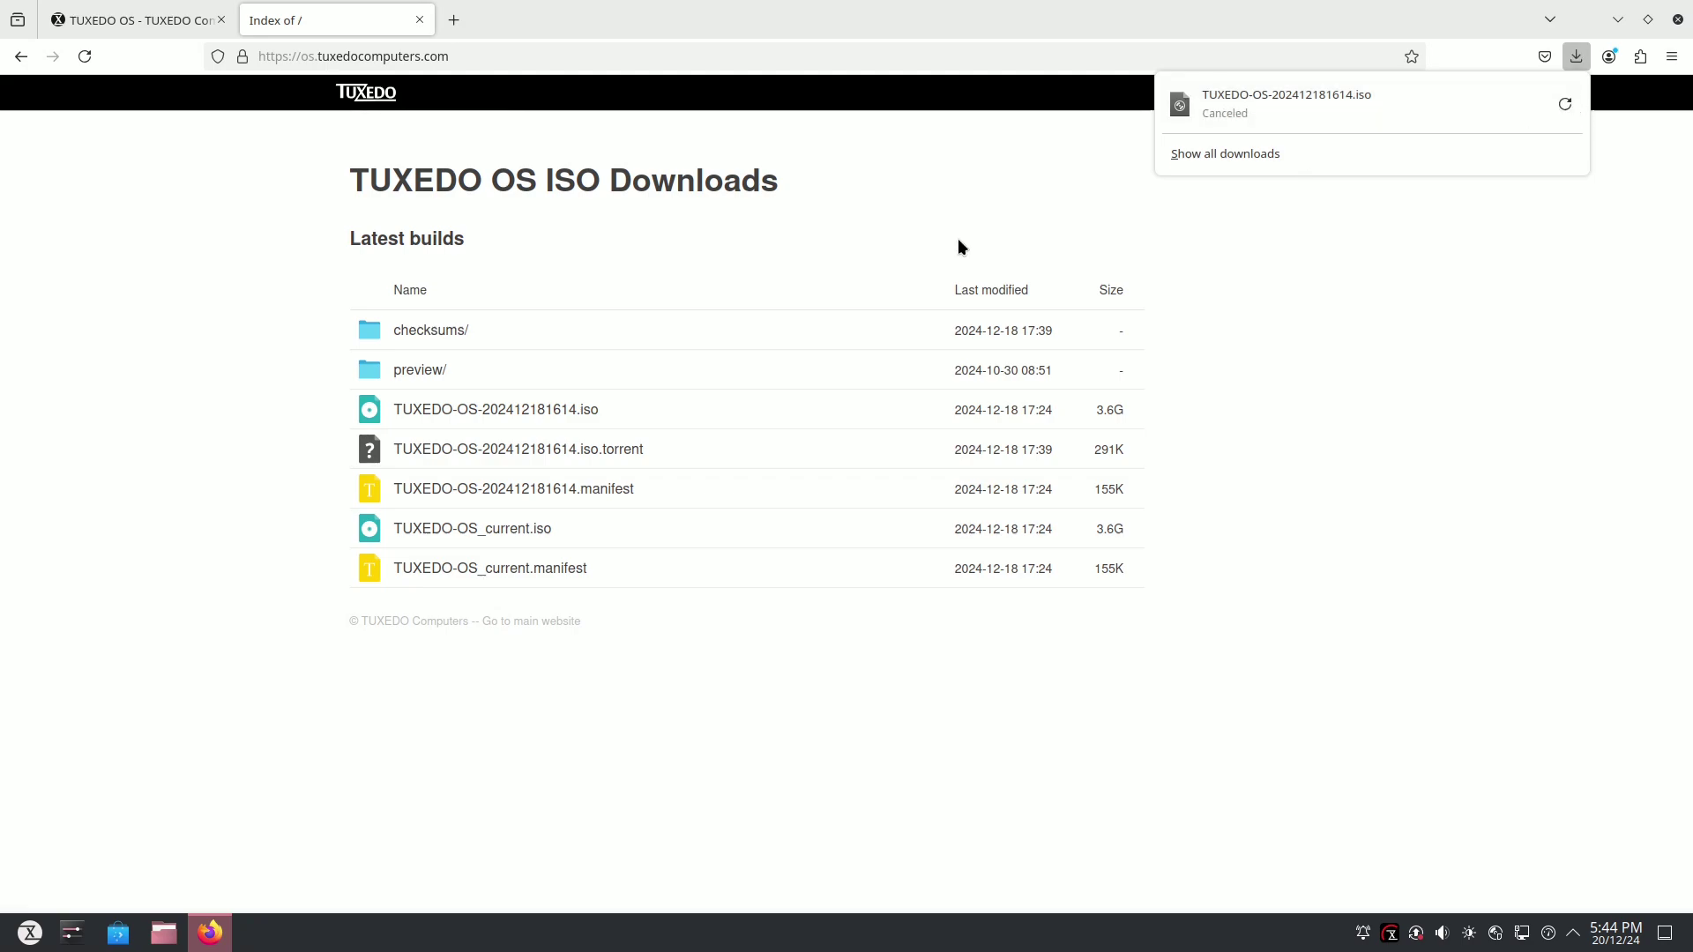
pyautogui.click(1677, 21)
pyautogui.click(1677, 21)
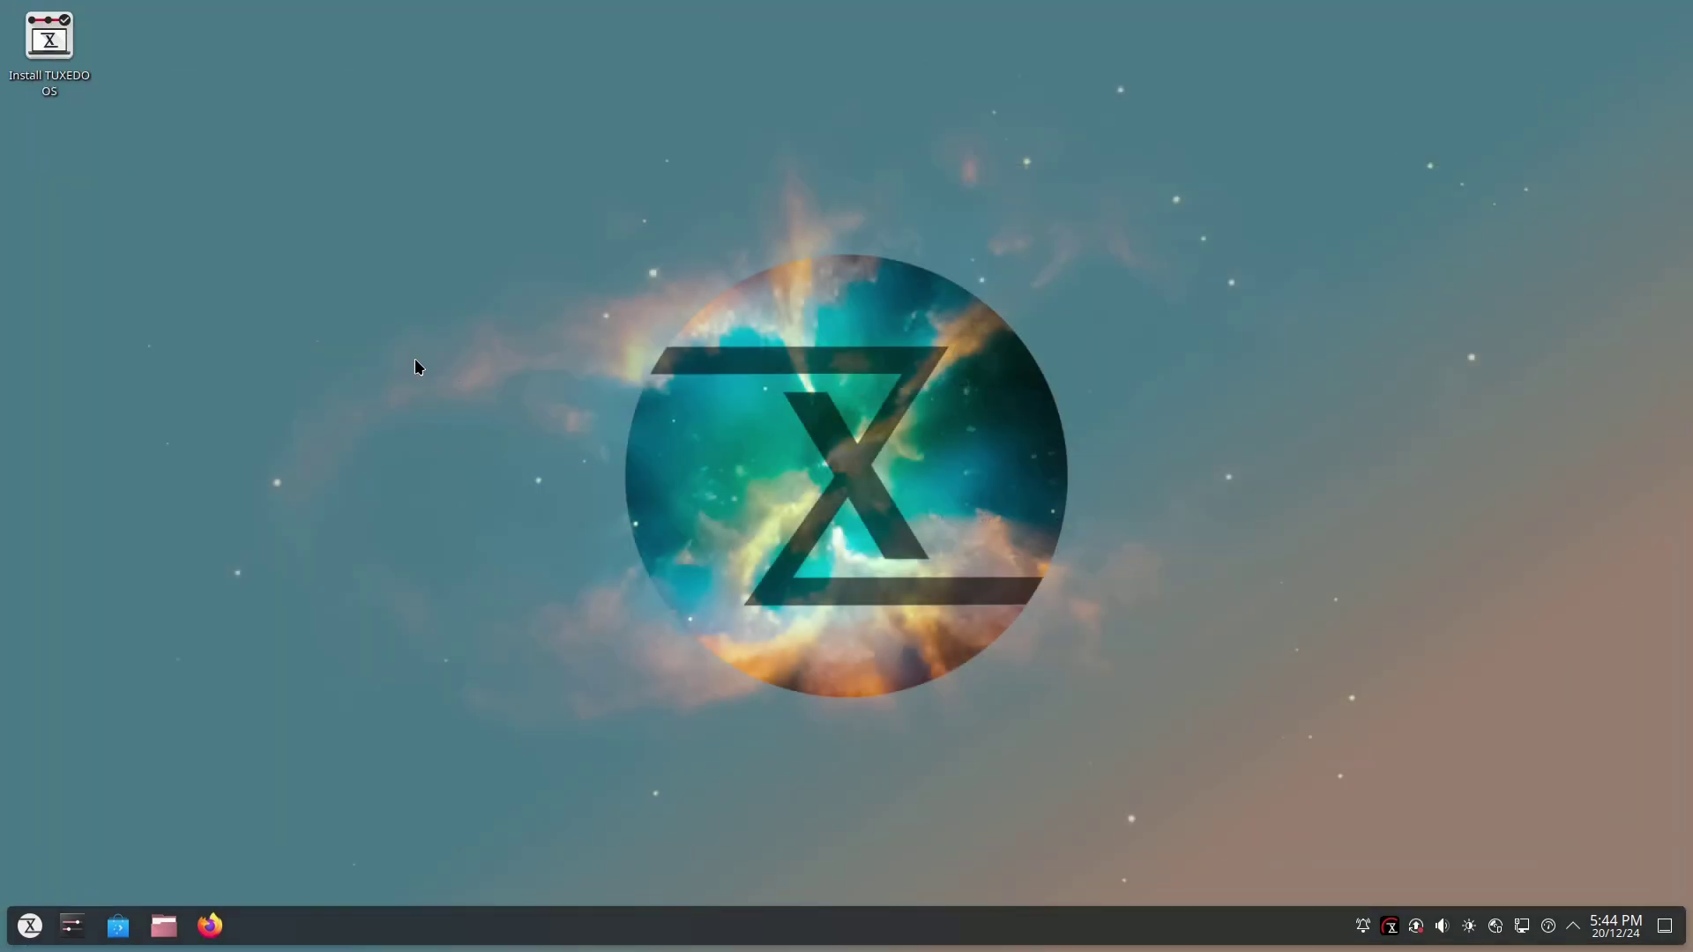
# - Launch the TUXEDO OS installer, look through the languages, keep American English and continue to the disk partitioning page
pyautogui.doubleClick(83, 65)
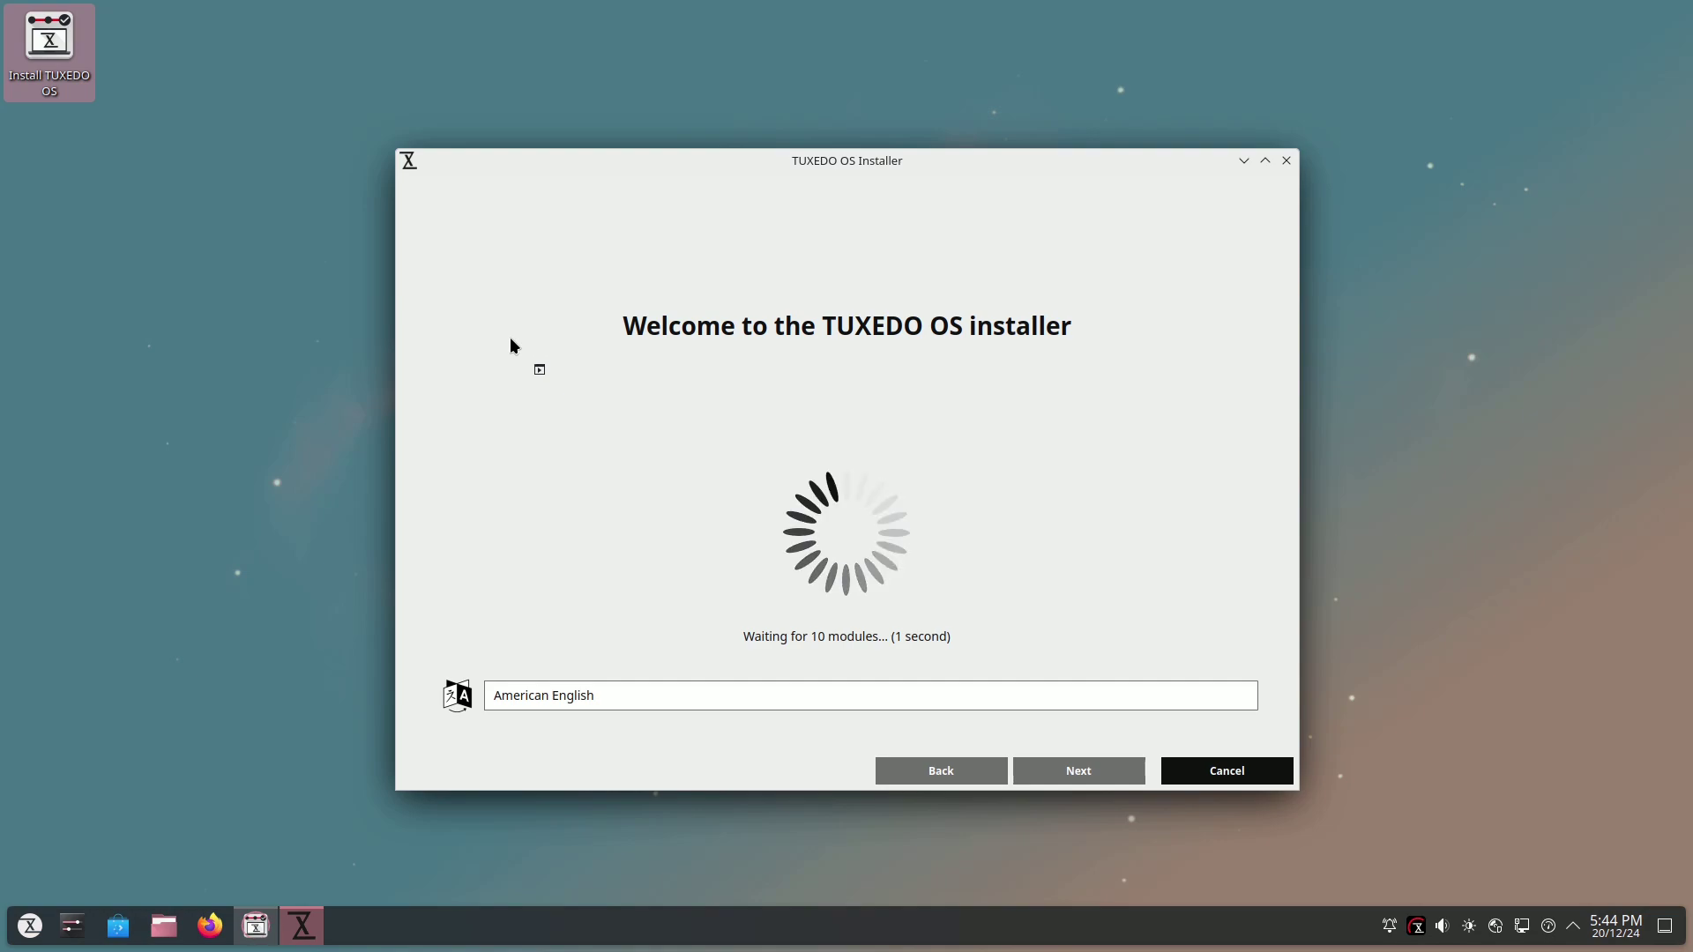
pyautogui.click(665, 697)
pyautogui.scroll(-15, 664, 788)
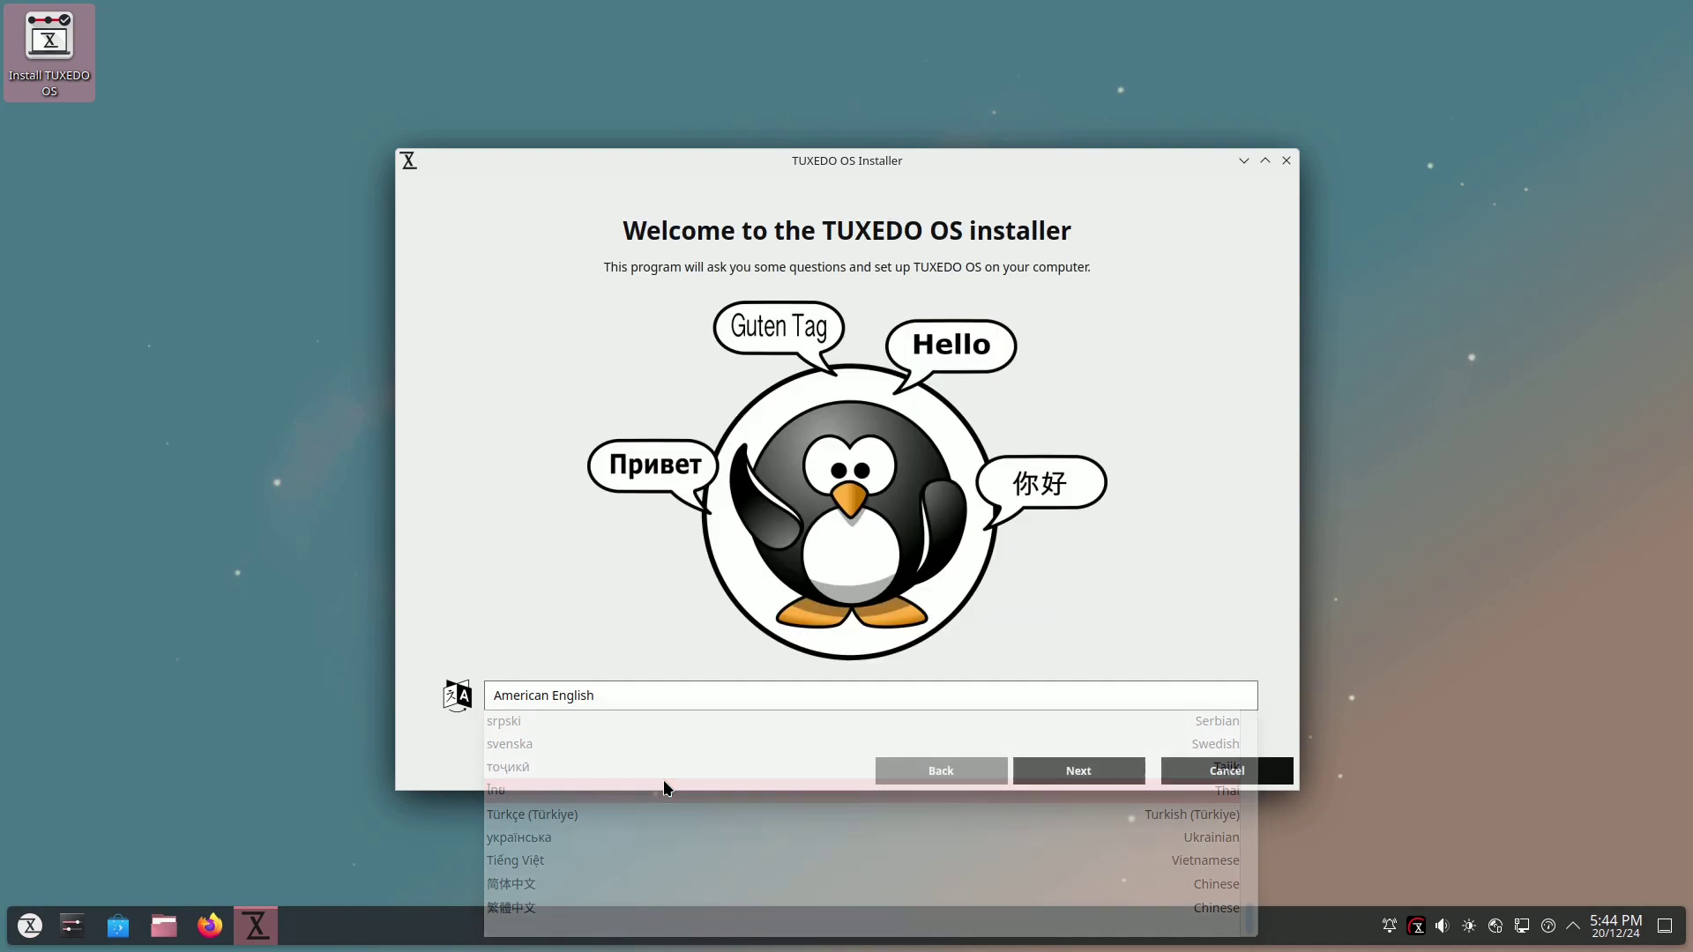
pyautogui.click(1053, 768)
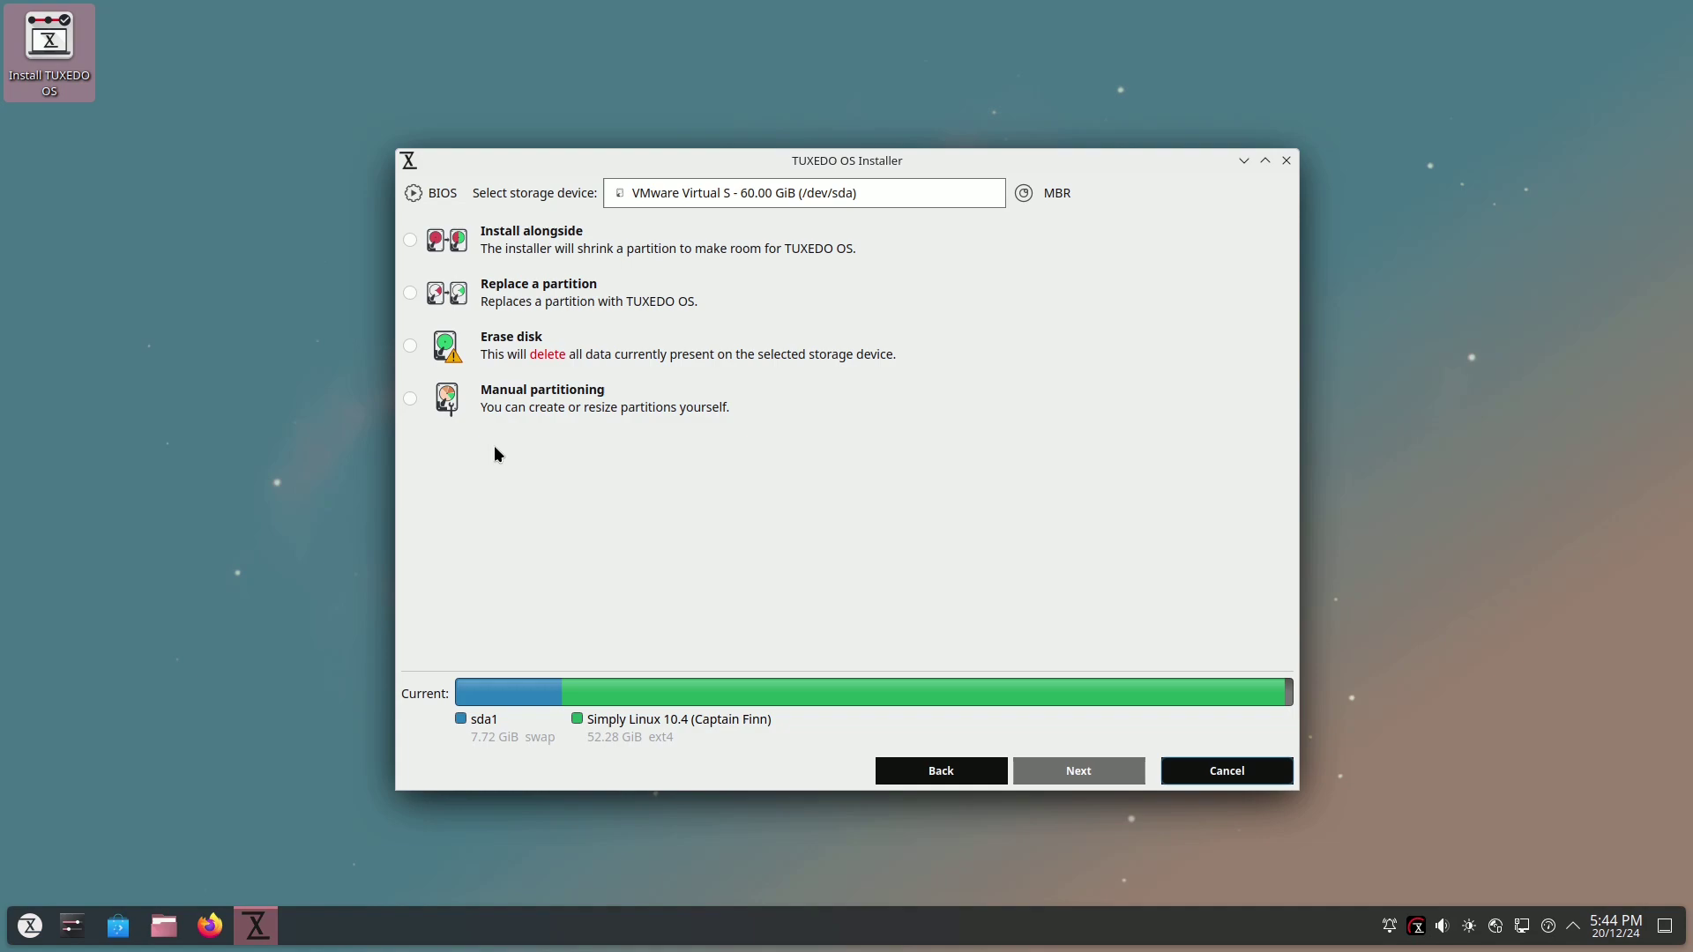
# - Choose Erase disk for the VMware drive /dev/sda, keep its Master Boot Record as bootloader location, and continue to the user account page
pyautogui.click(750, 201)
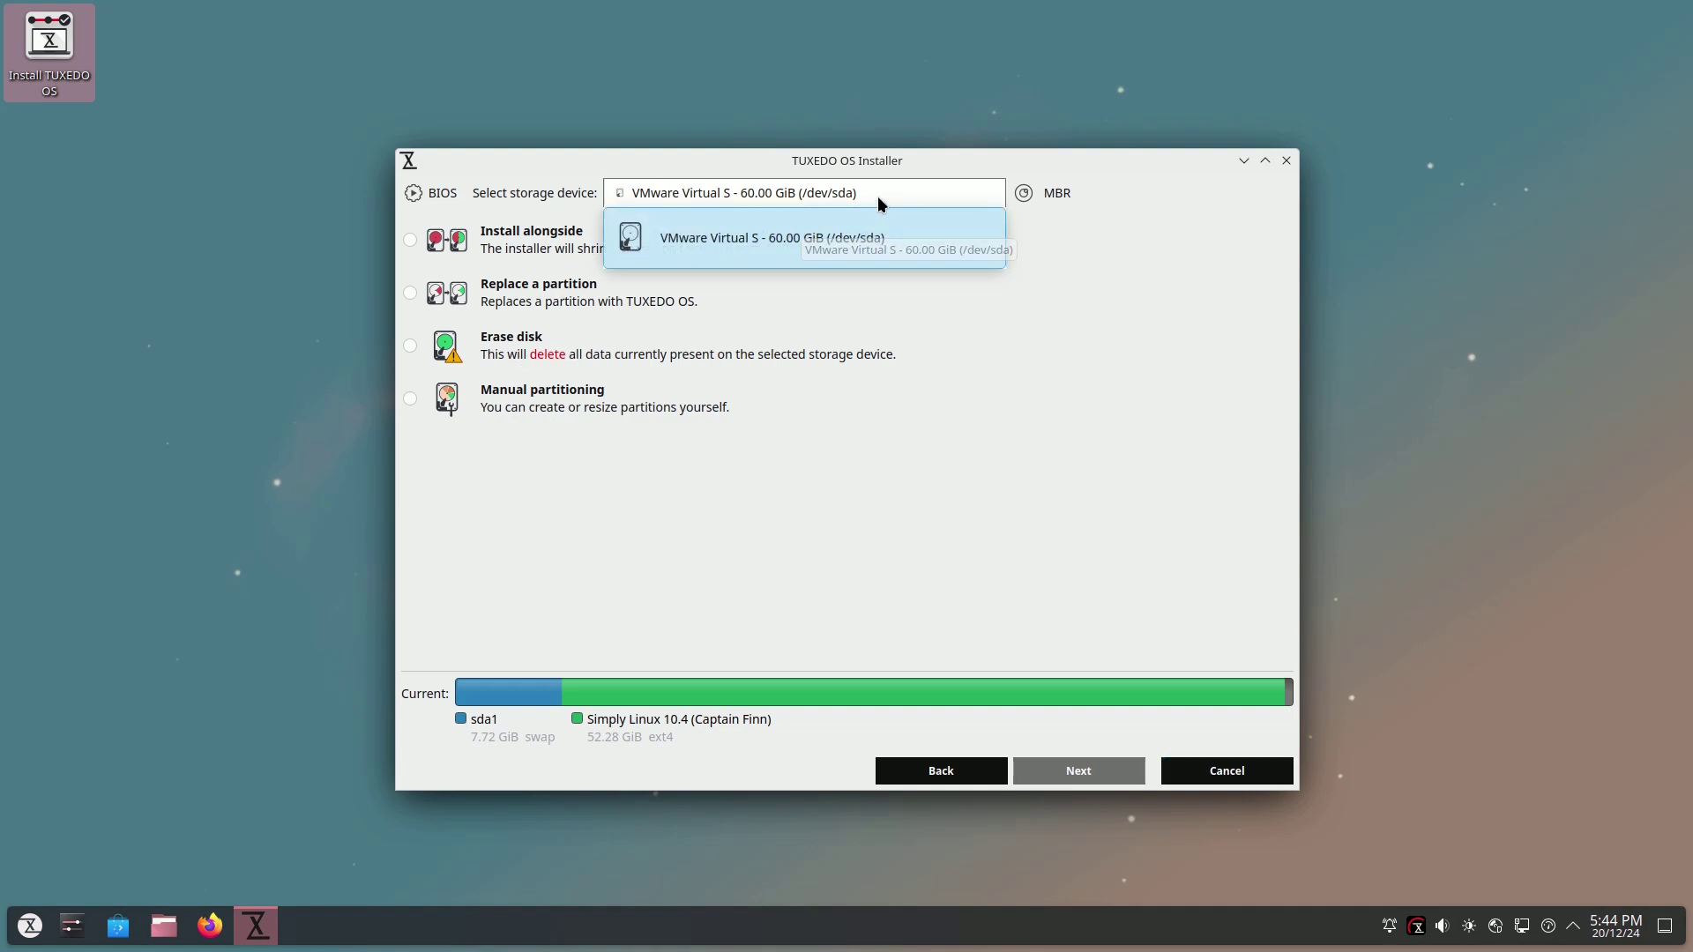
pyautogui.click(1035, 341)
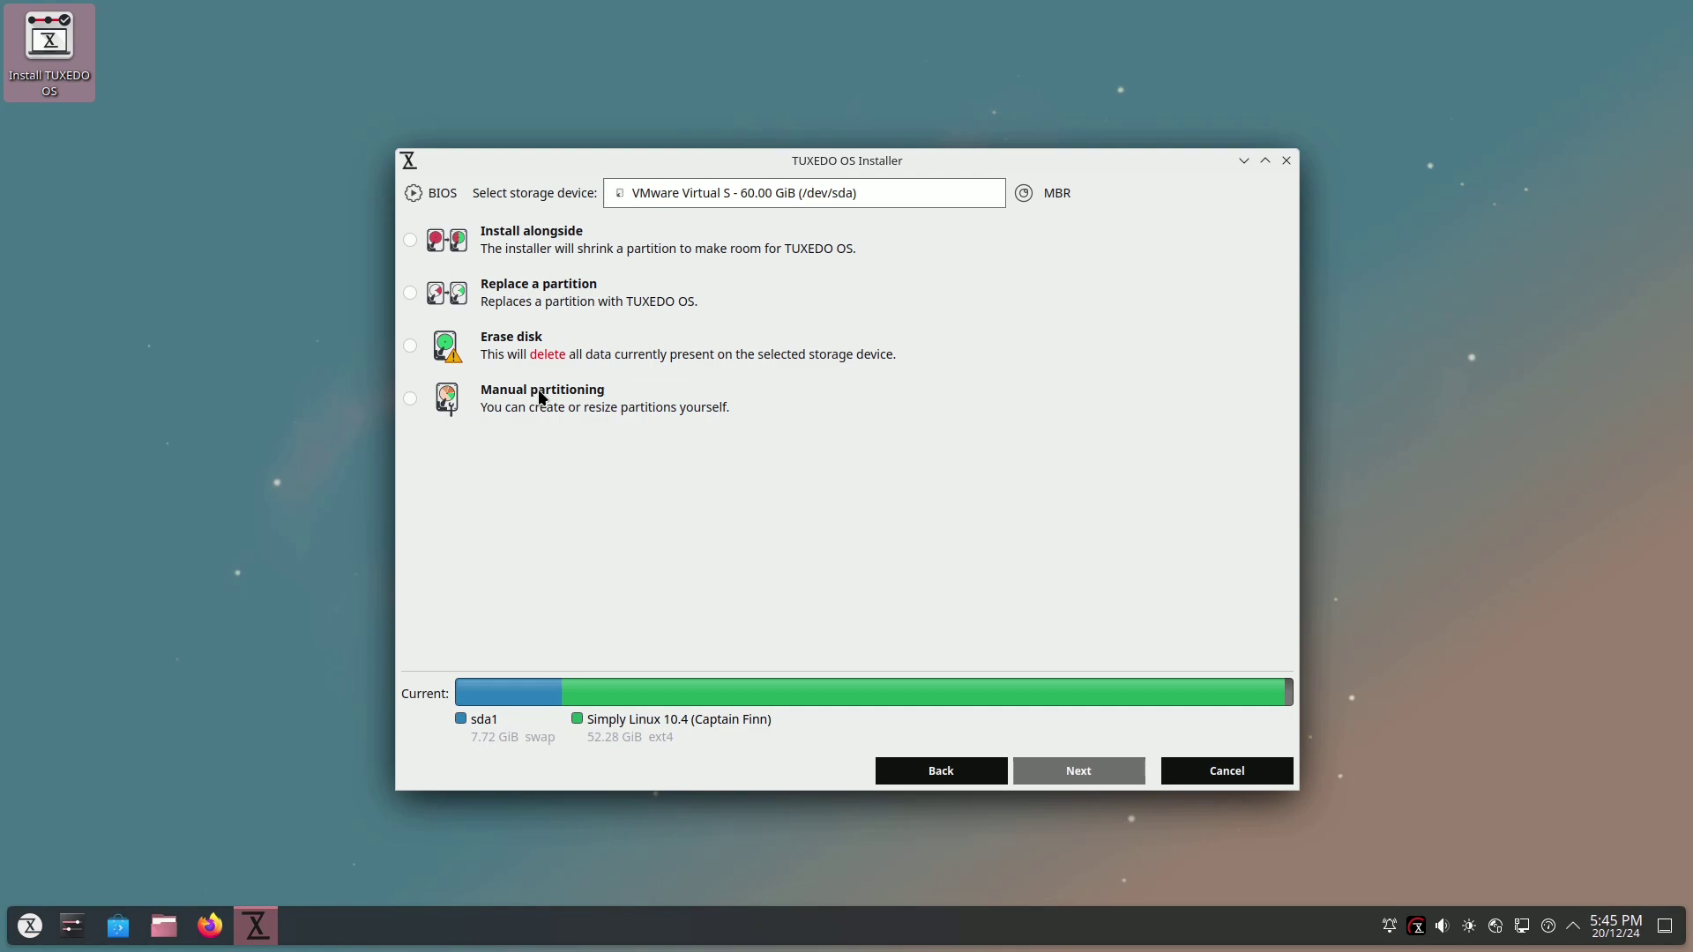
pyautogui.click(410, 346)
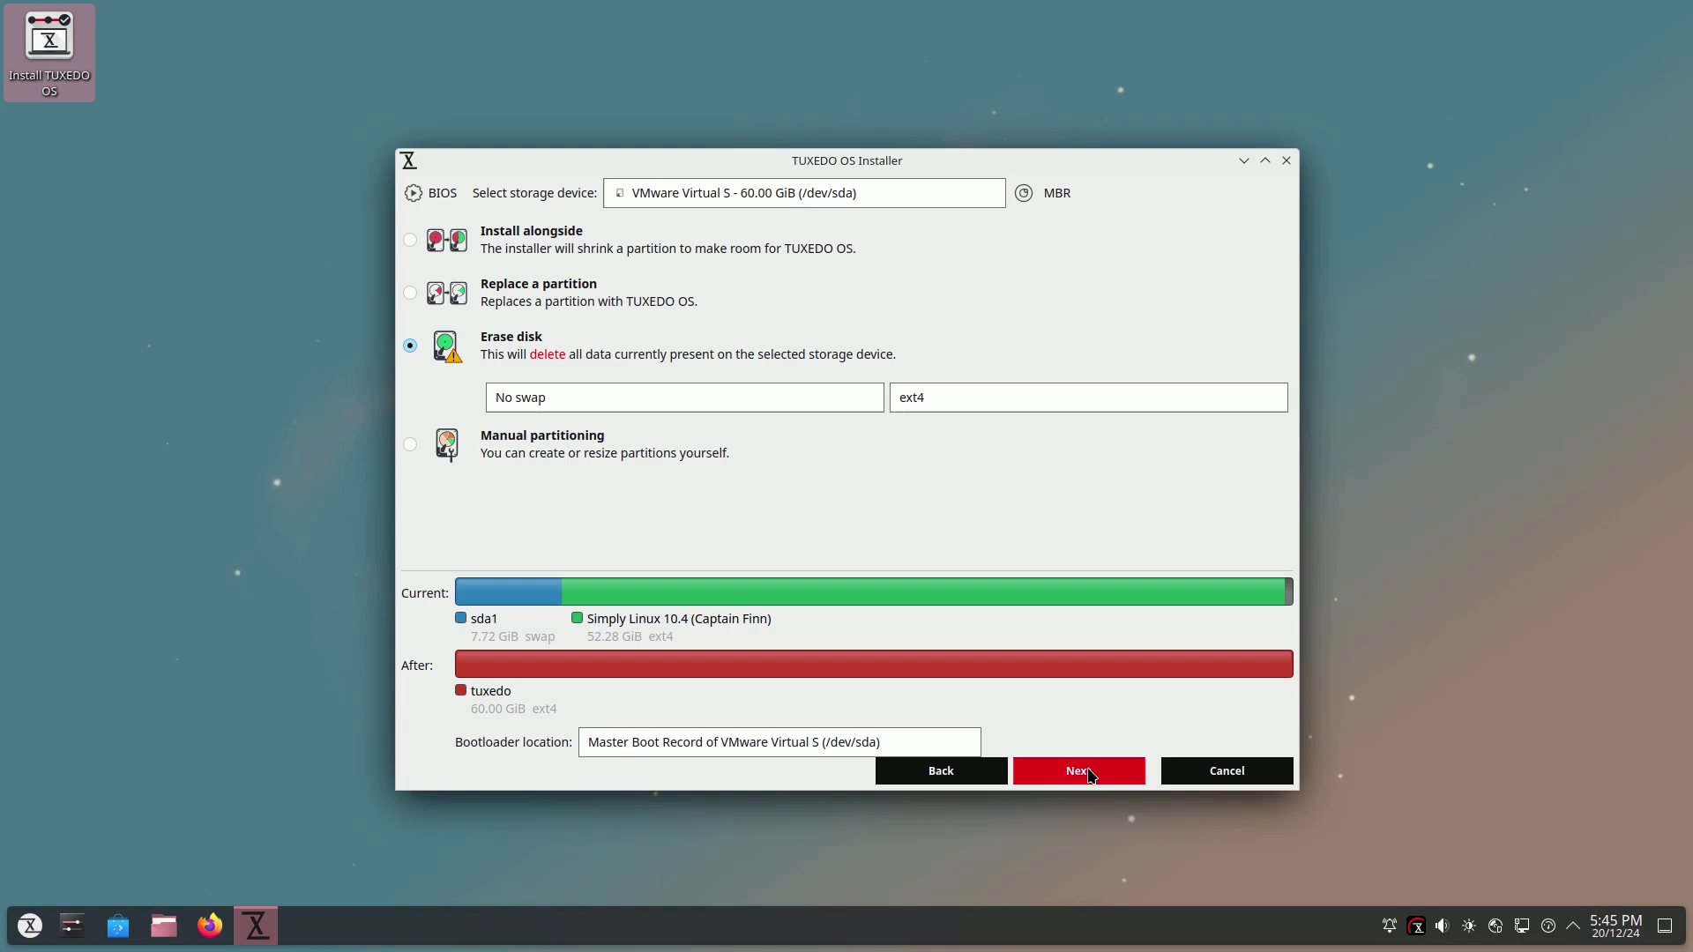
pyautogui.click(771, 734)
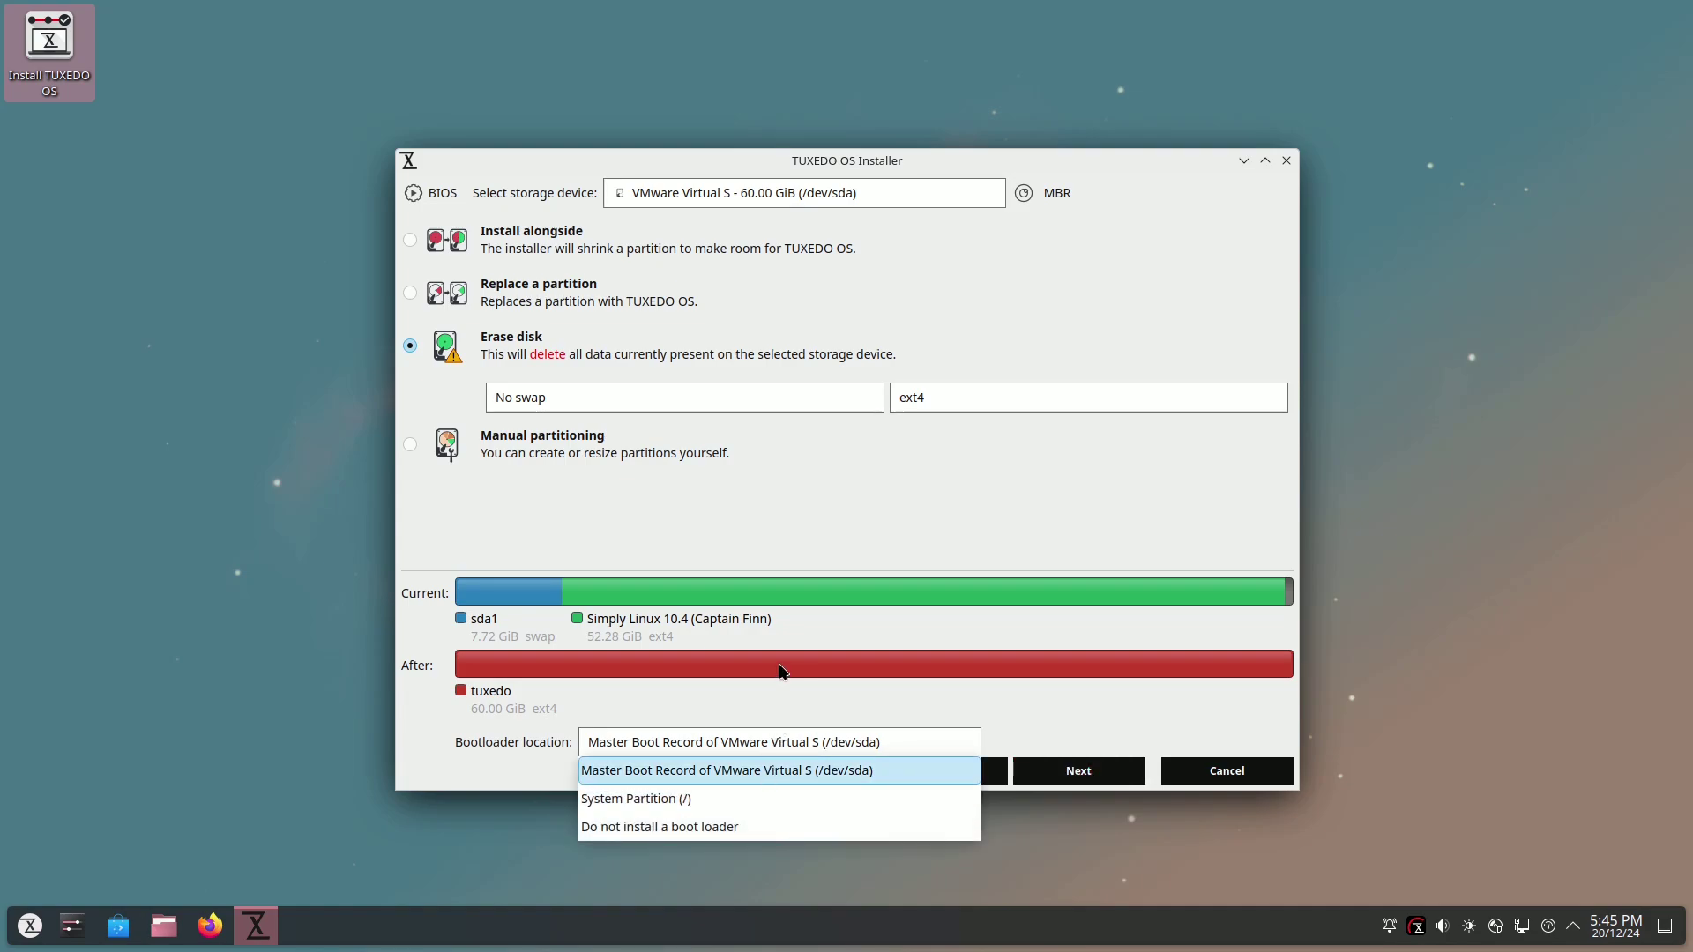
pyautogui.click(768, 629)
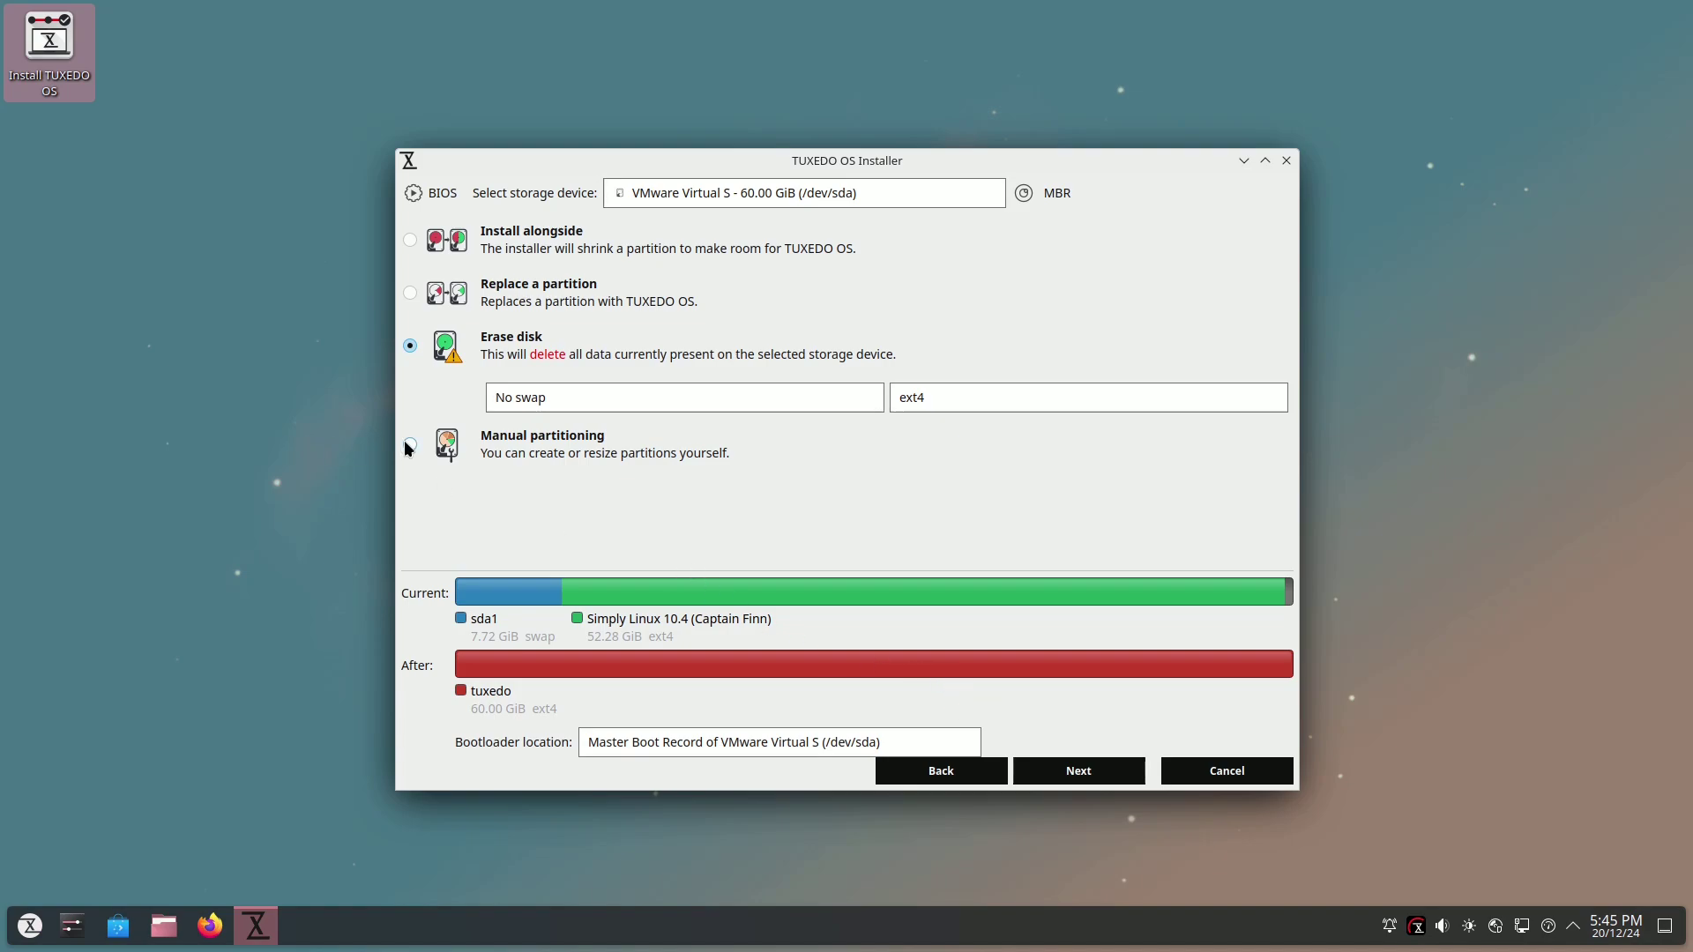
pyautogui.click(1072, 771)
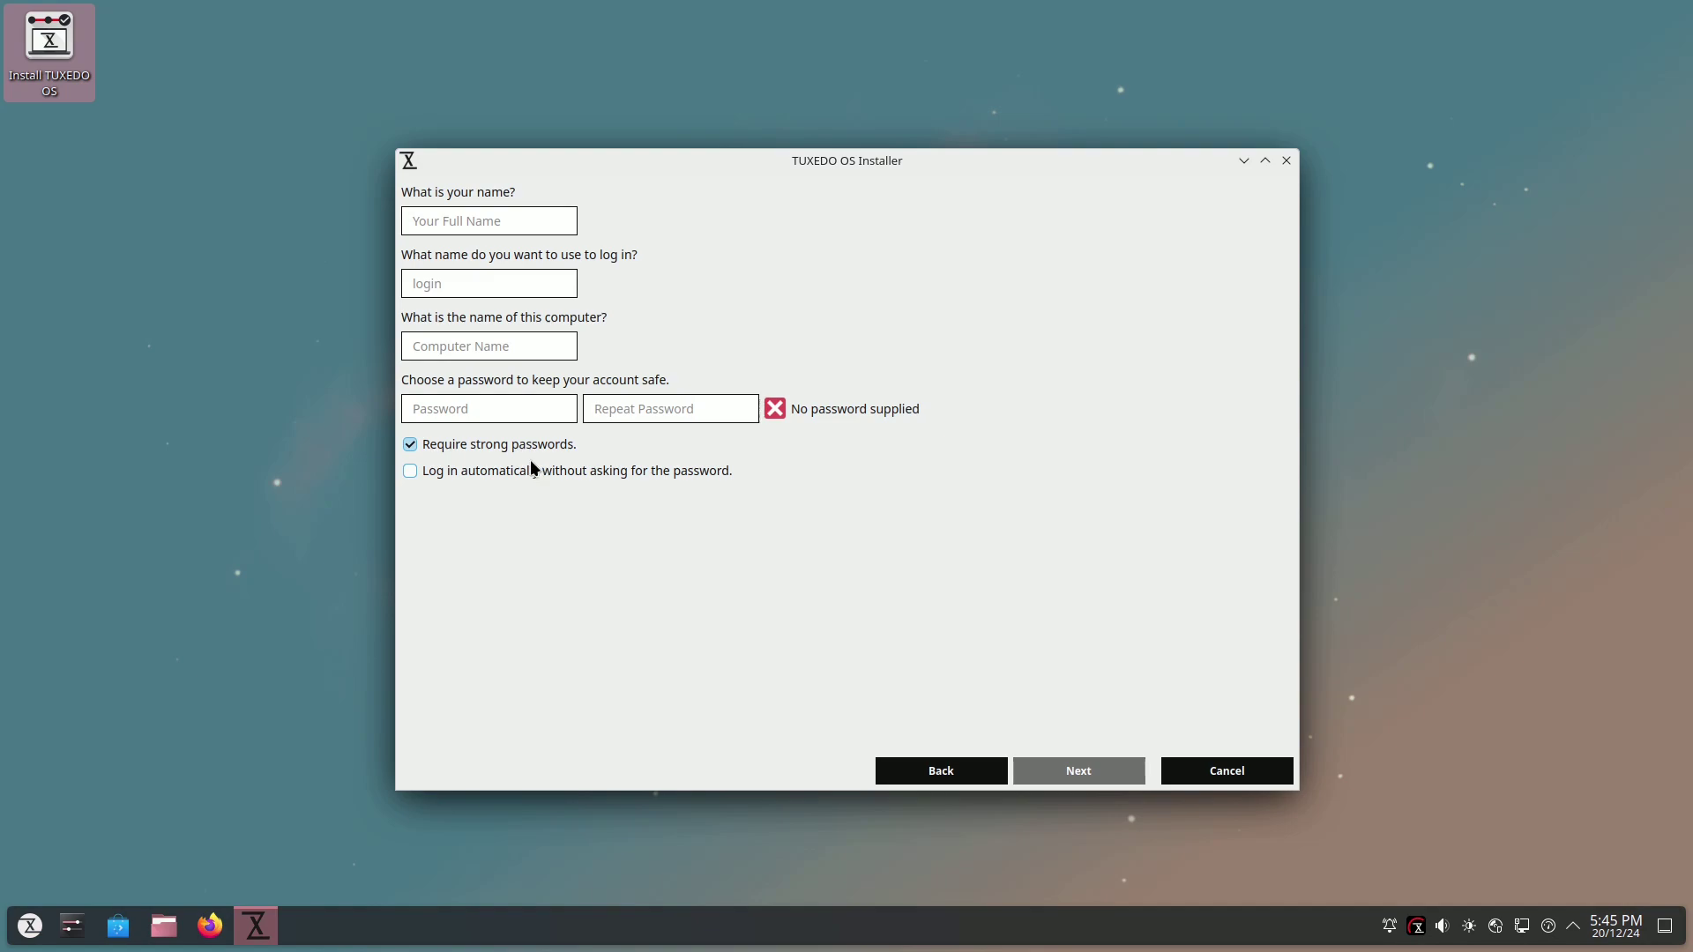
# - Try the strong password requirement on the account page and cancel the TUXEDO OS installation
pyautogui.click(446, 448)
pyautogui.click(441, 451)
pyautogui.click(556, 445)
pyautogui.click(1194, 770)
pyautogui.click(834, 492)
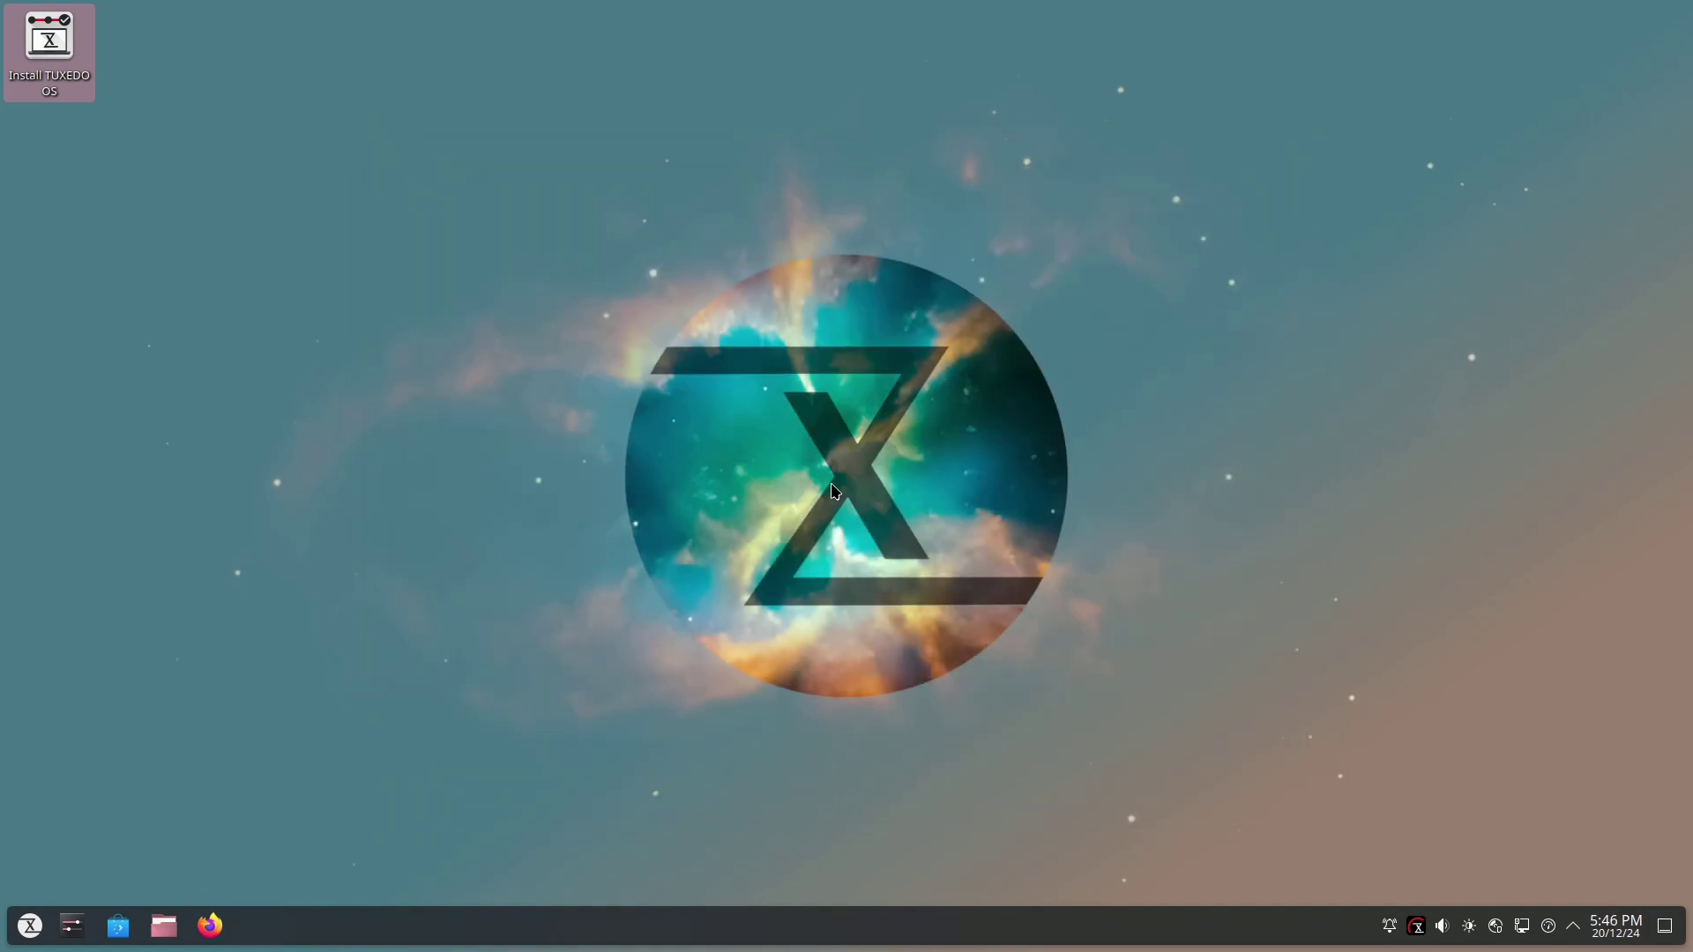
# - Browse the available wallpapers in the maximized desktop settings and set TUXEDO 02 as the desktop wallpaper
pyautogui.rightClick(632, 316)
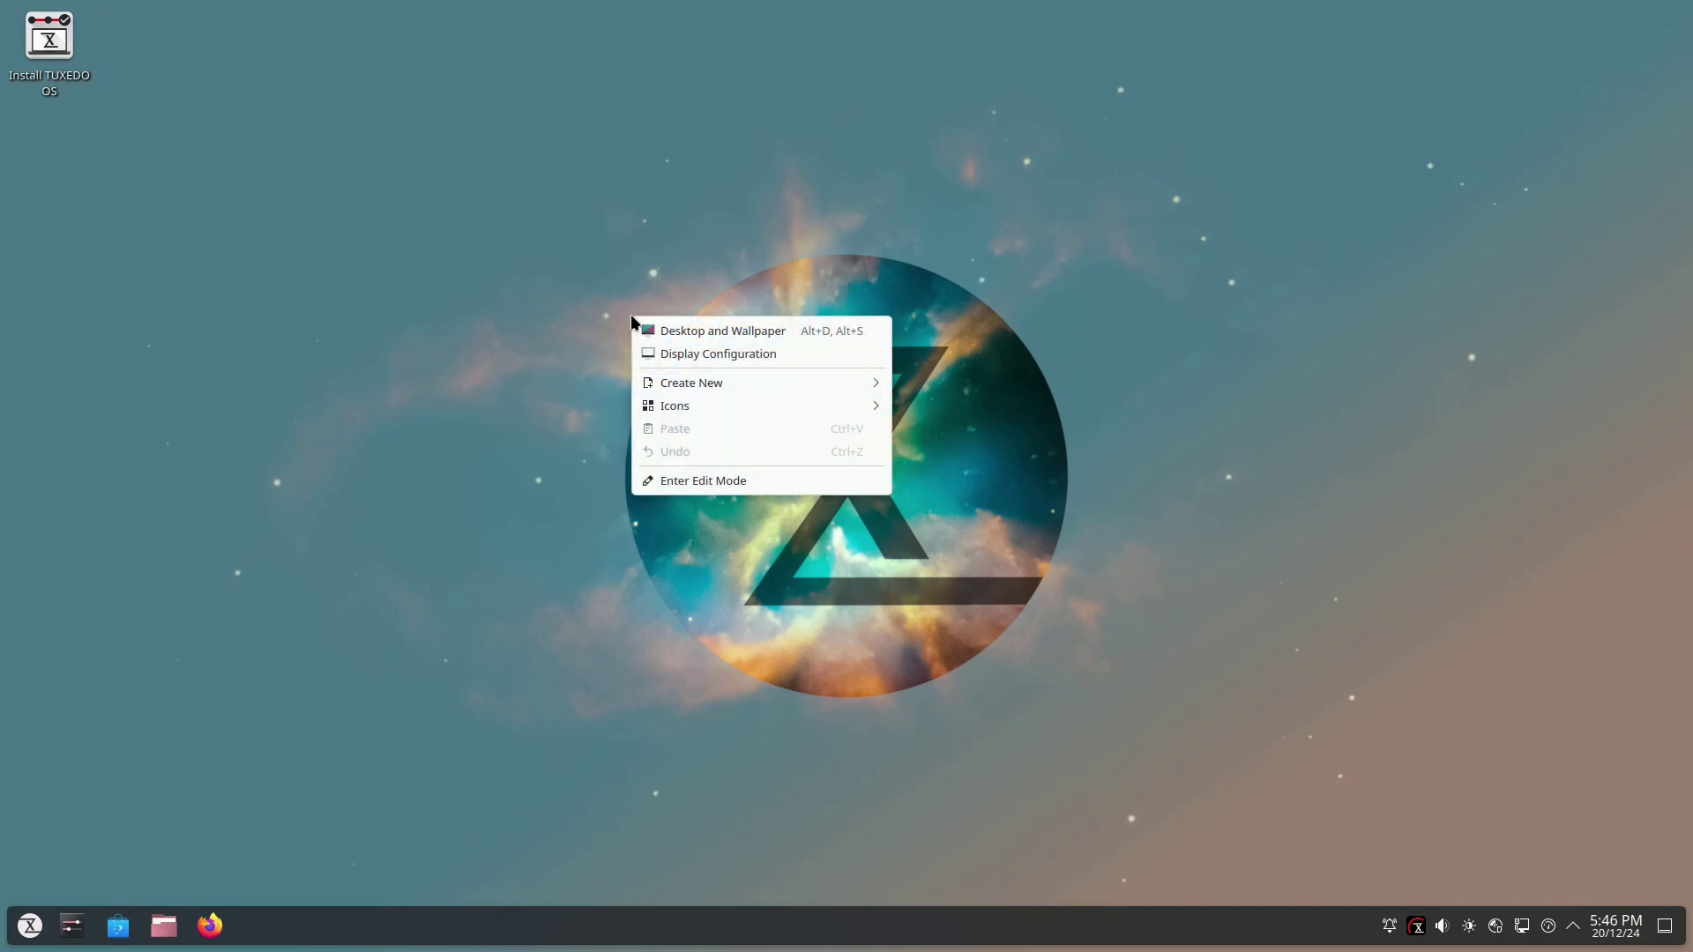
pyautogui.click(681, 331)
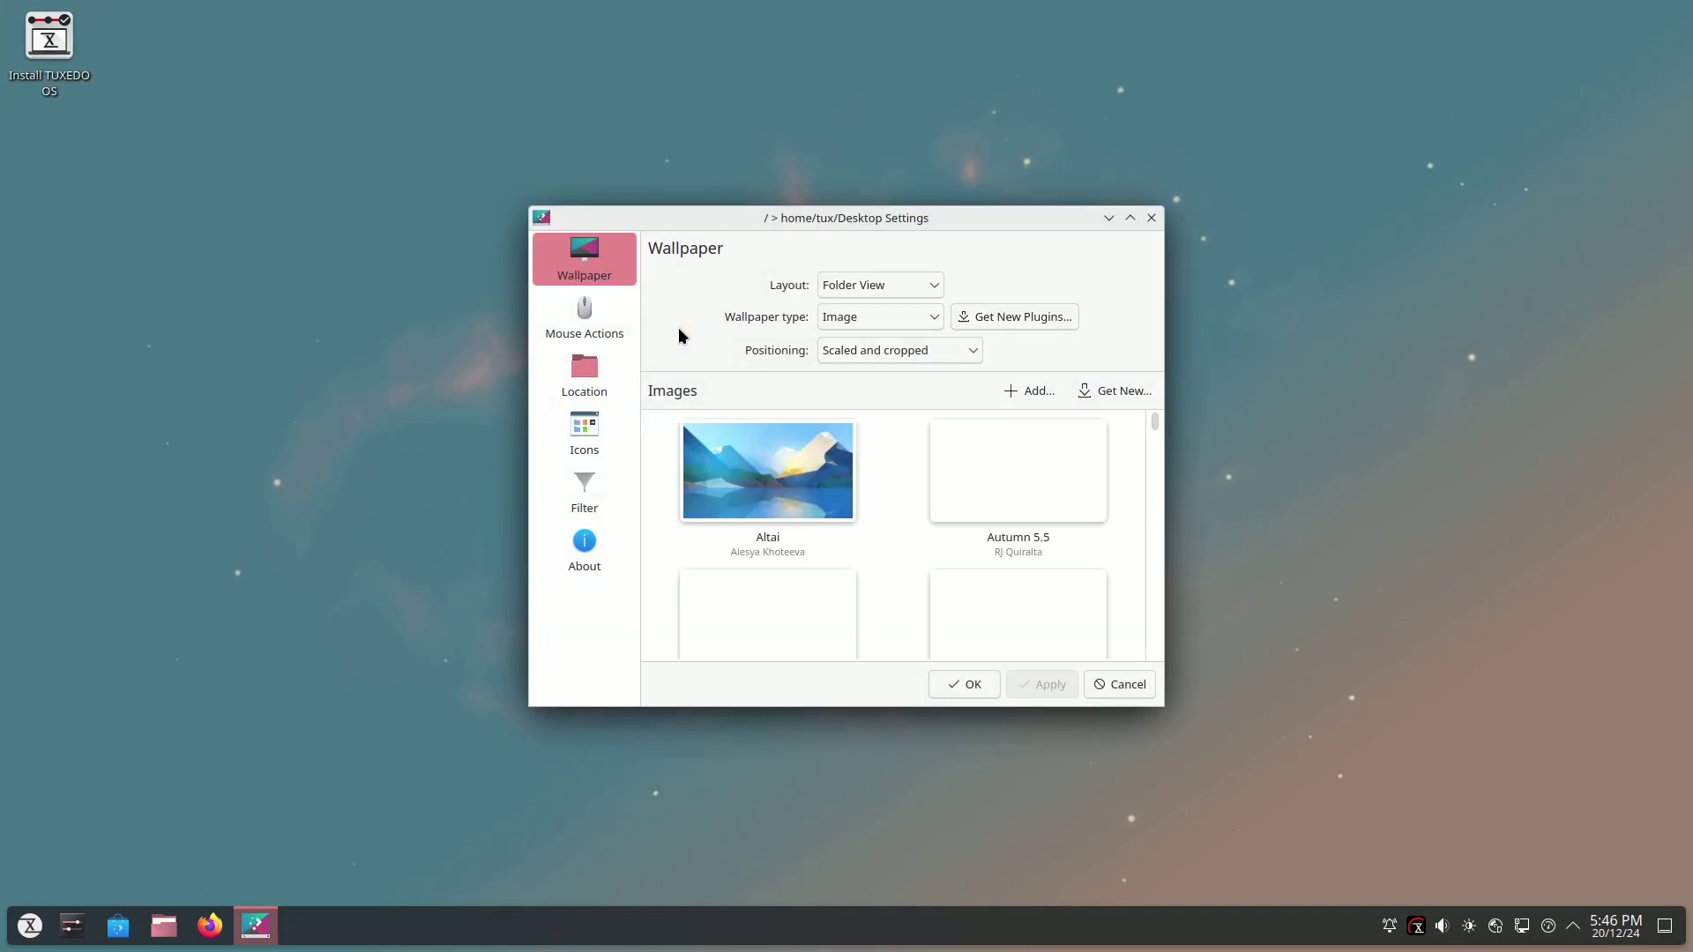
pyautogui.click(1129, 219)
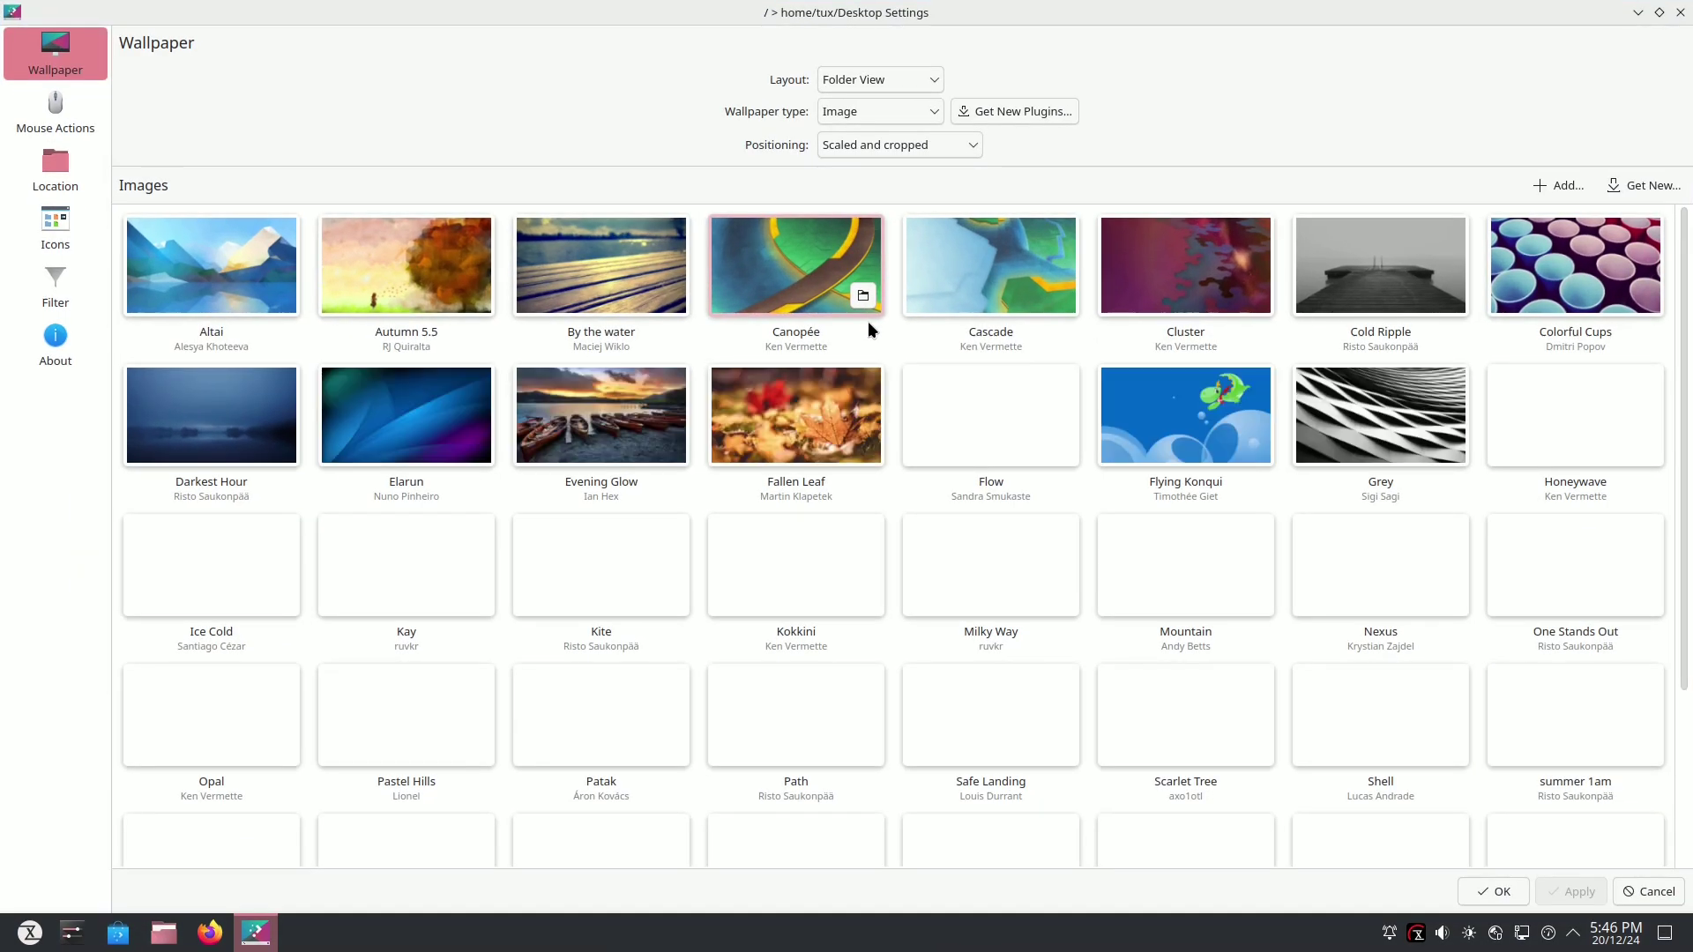
pyautogui.scroll(-3, 869, 325)
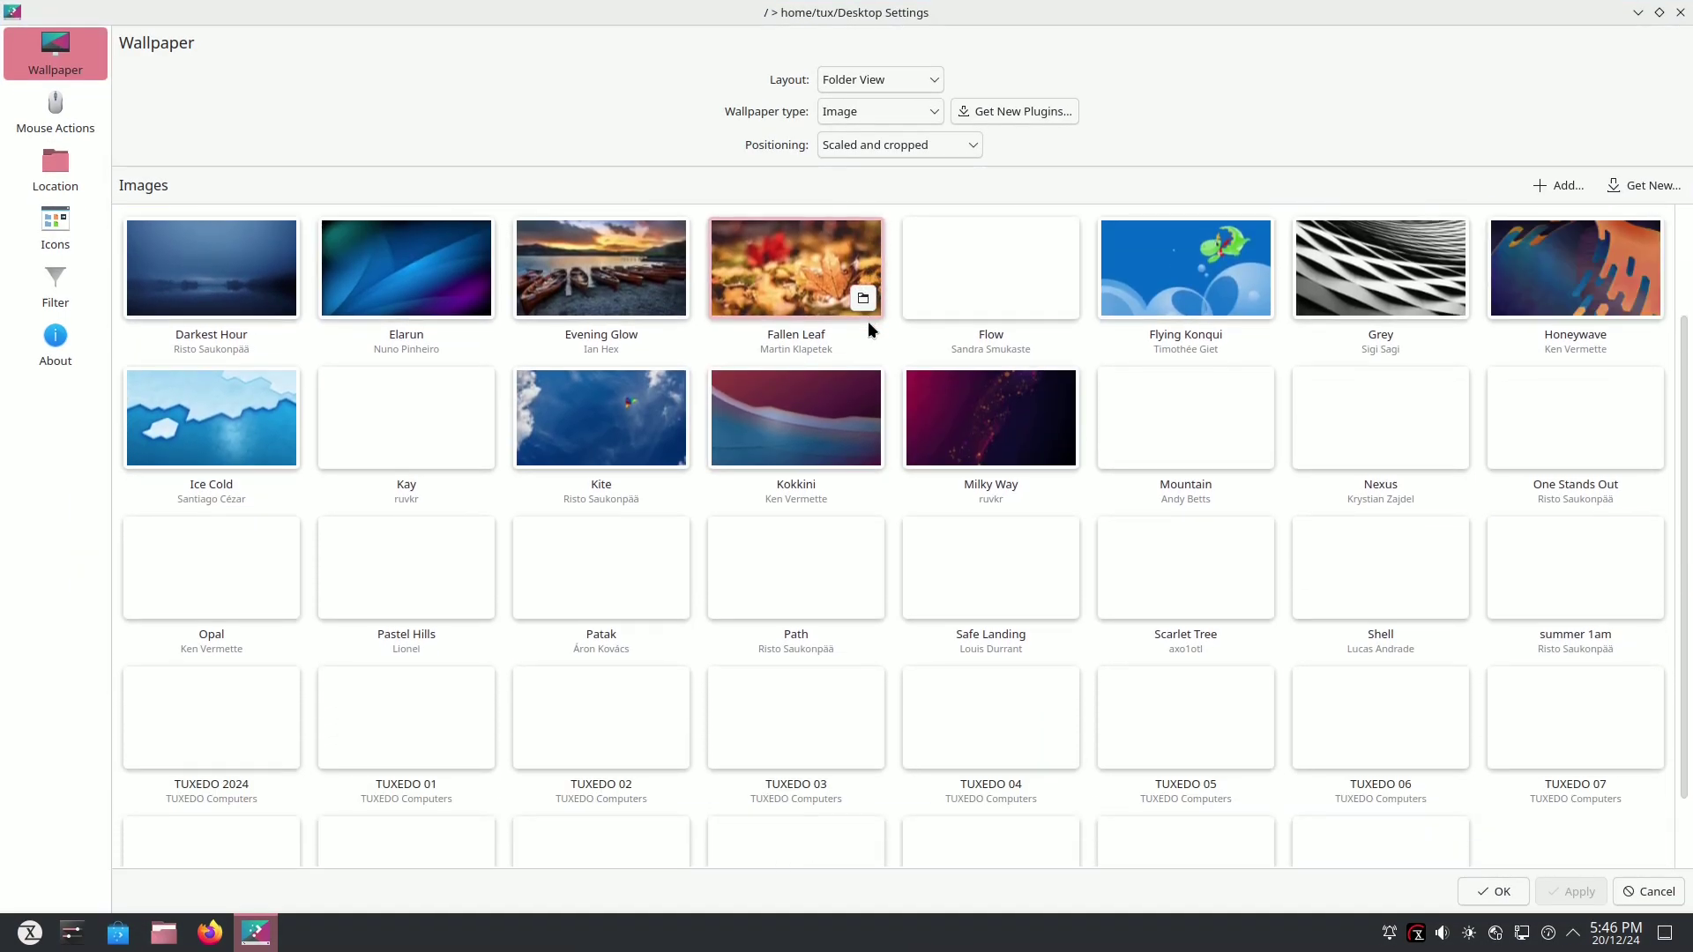
pyautogui.scroll(3, 869, 327)
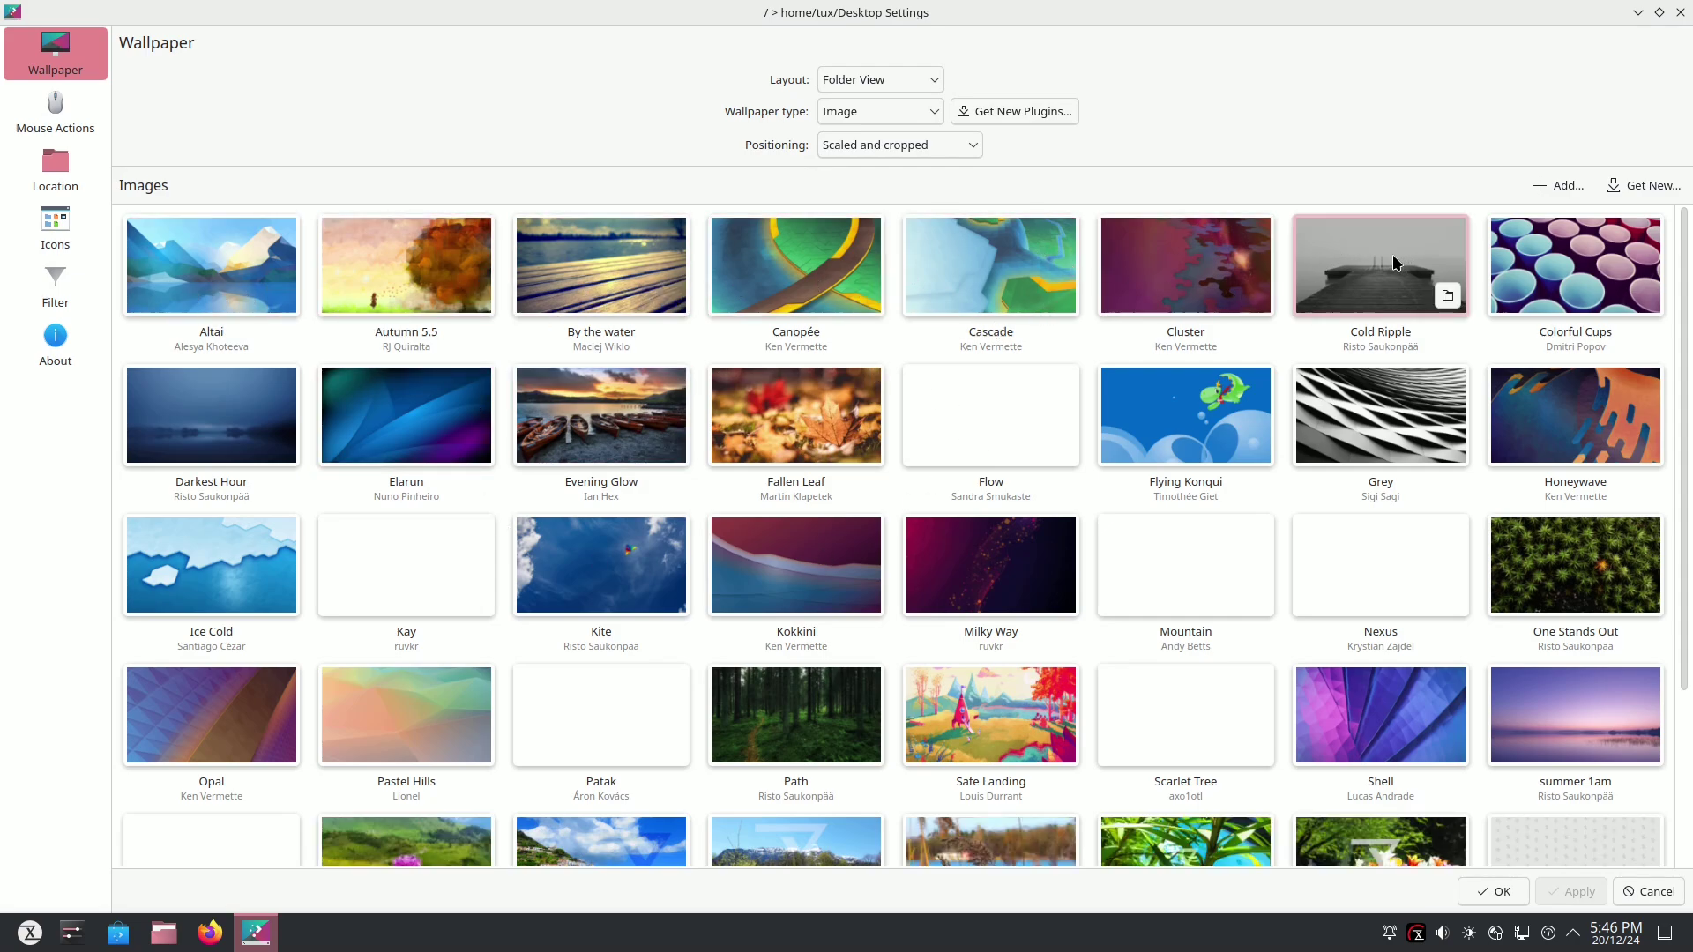
pyautogui.scroll(-3, 956, 437)
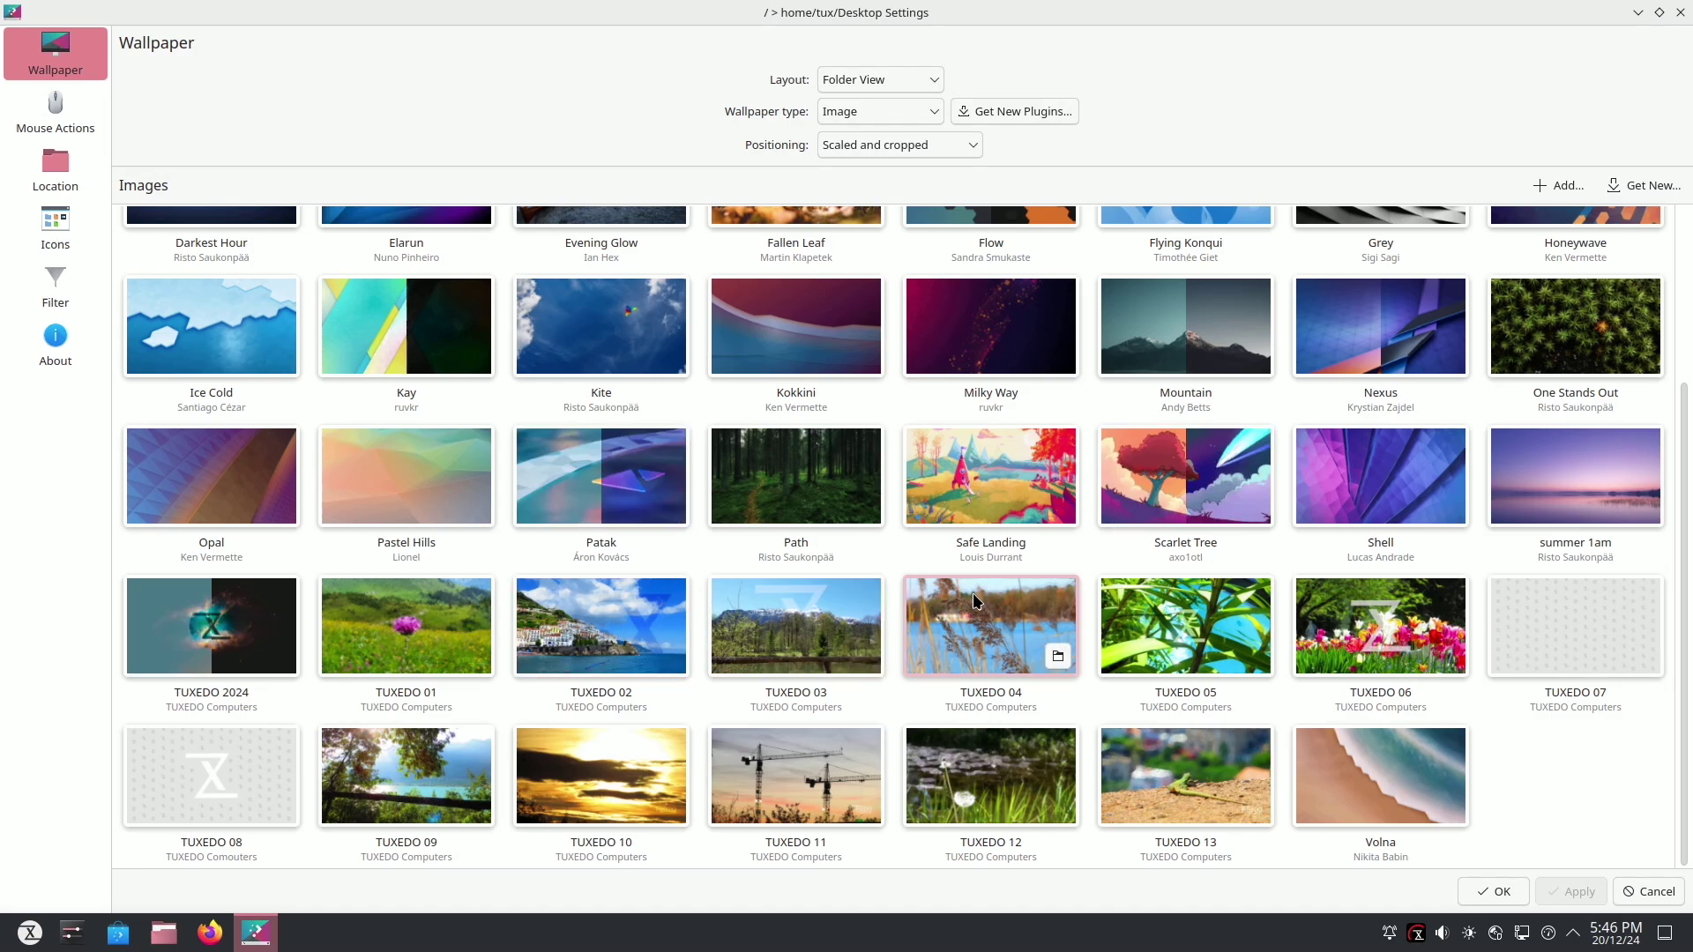
pyautogui.click(644, 616)
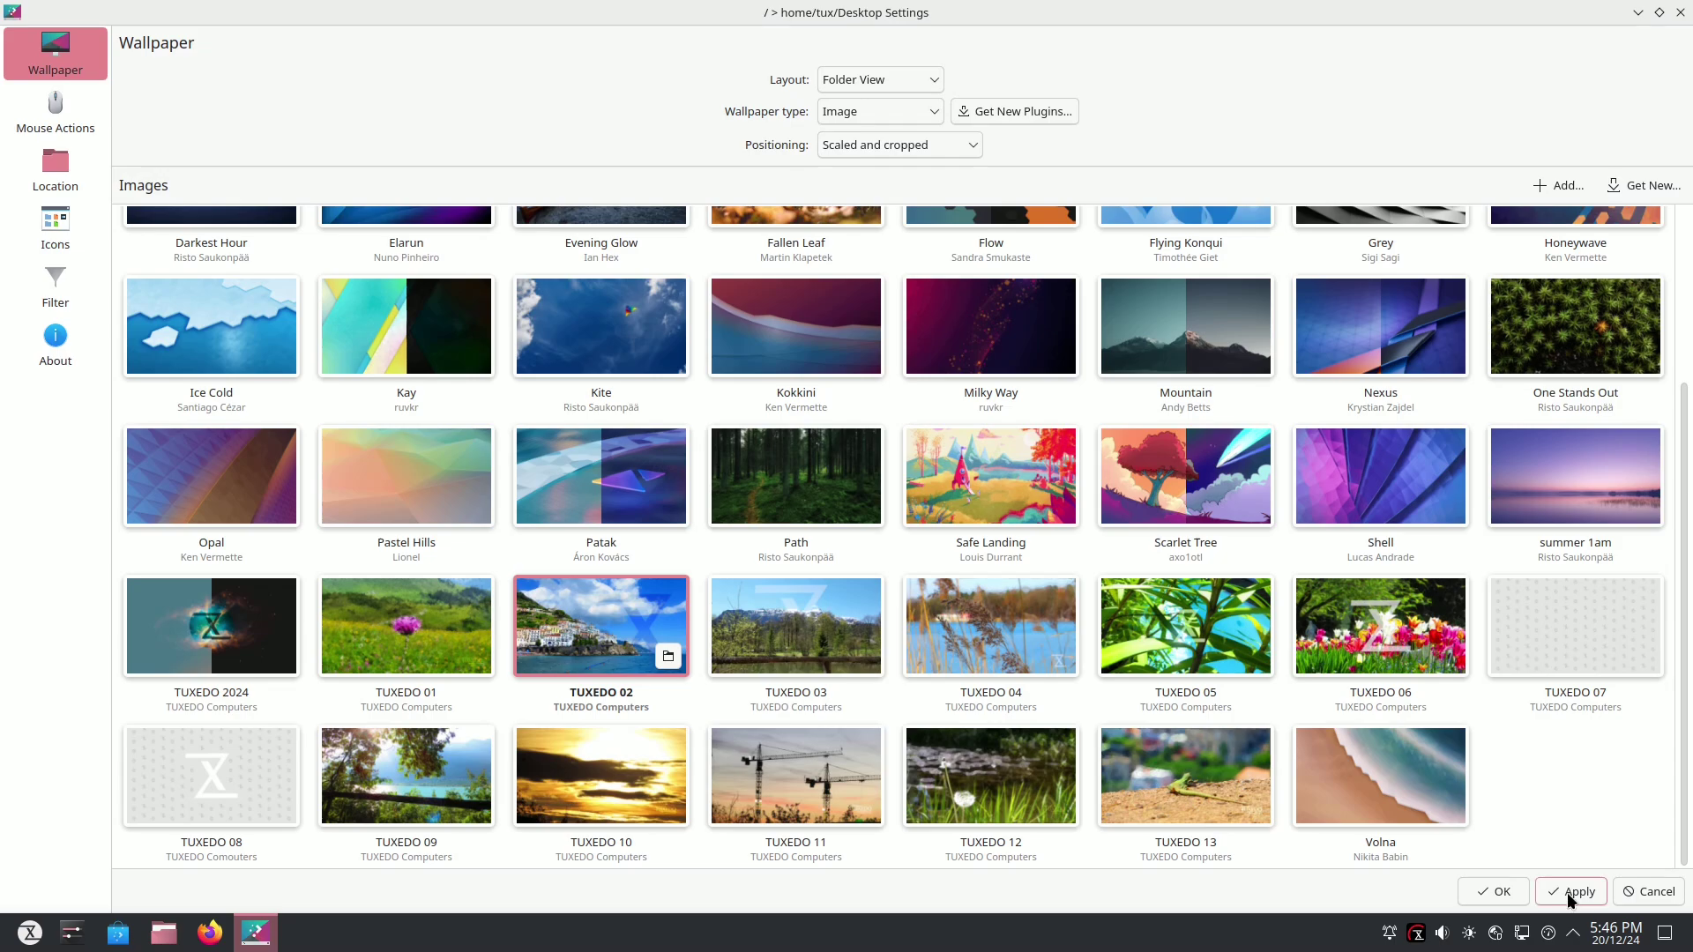
pyautogui.click(1482, 892)
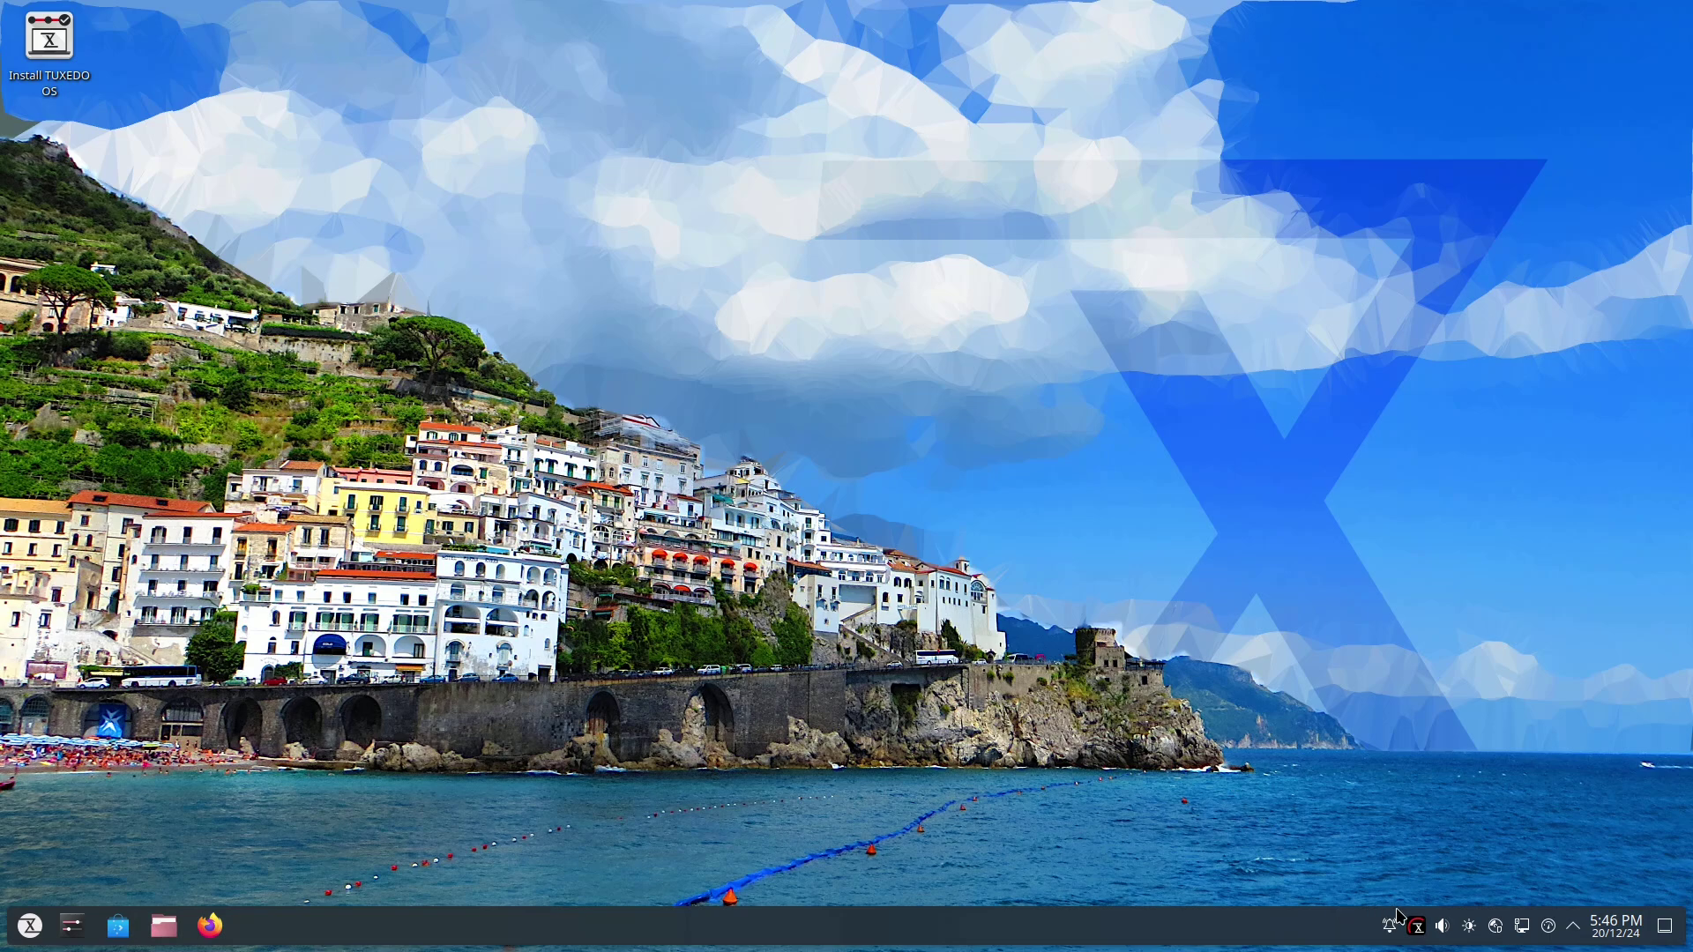
# - Open the TUXEDO Control Center and check the calendar attached to the taskbar clock
pyautogui.click(1416, 928)
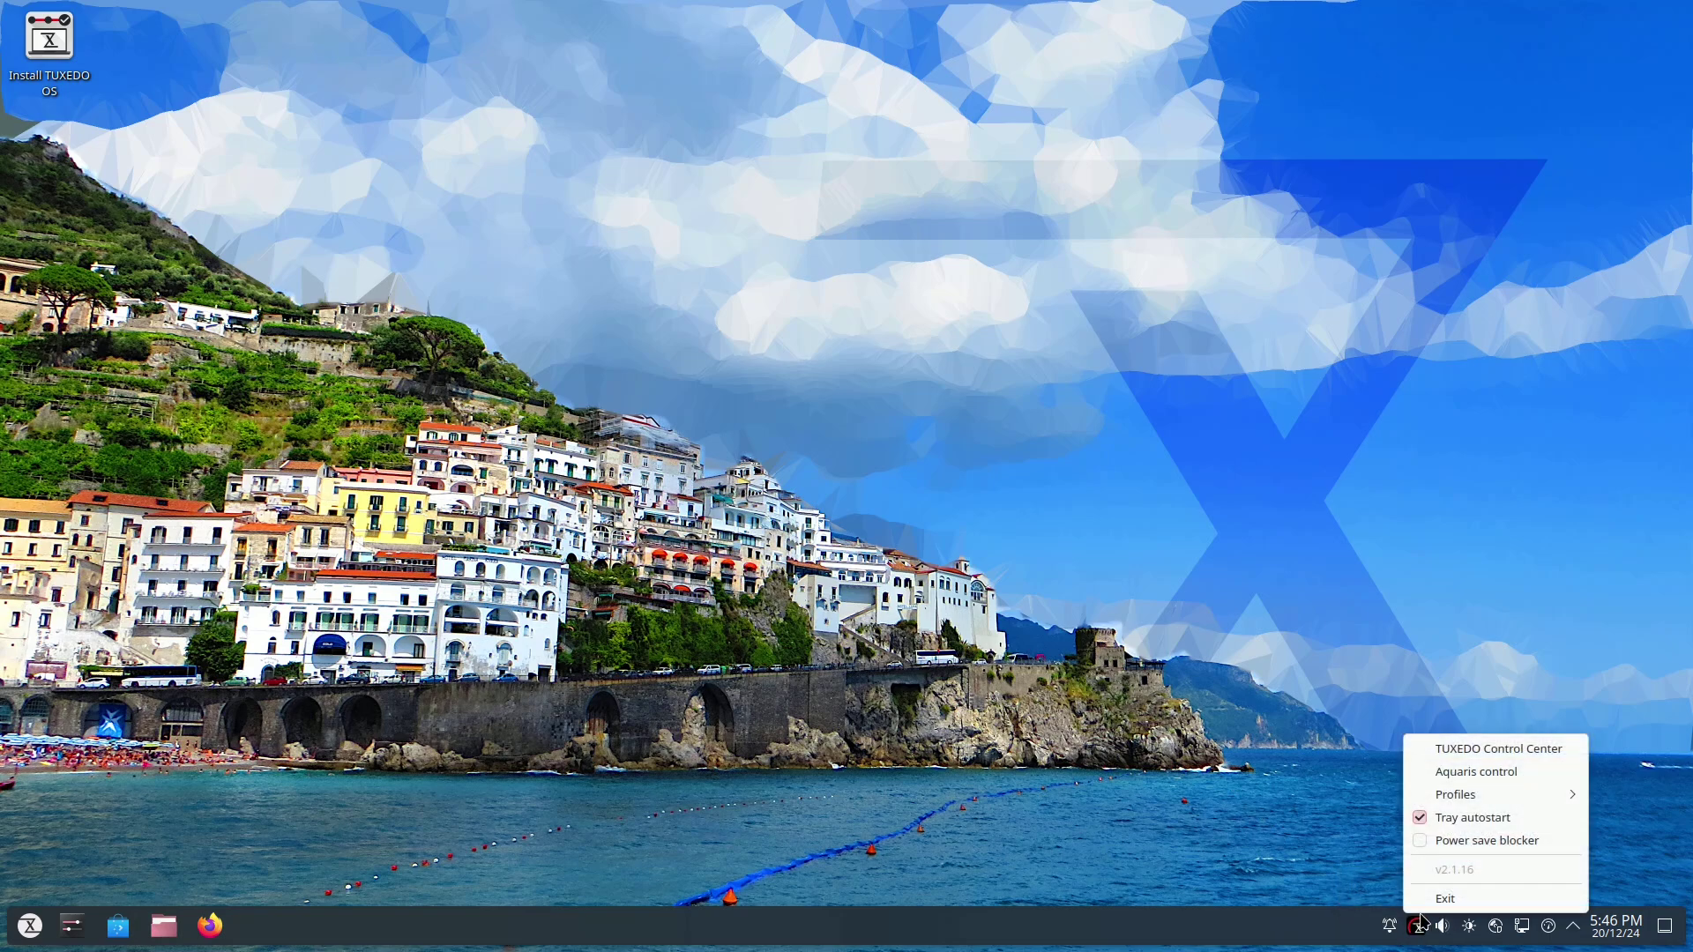
pyautogui.click(1440, 752)
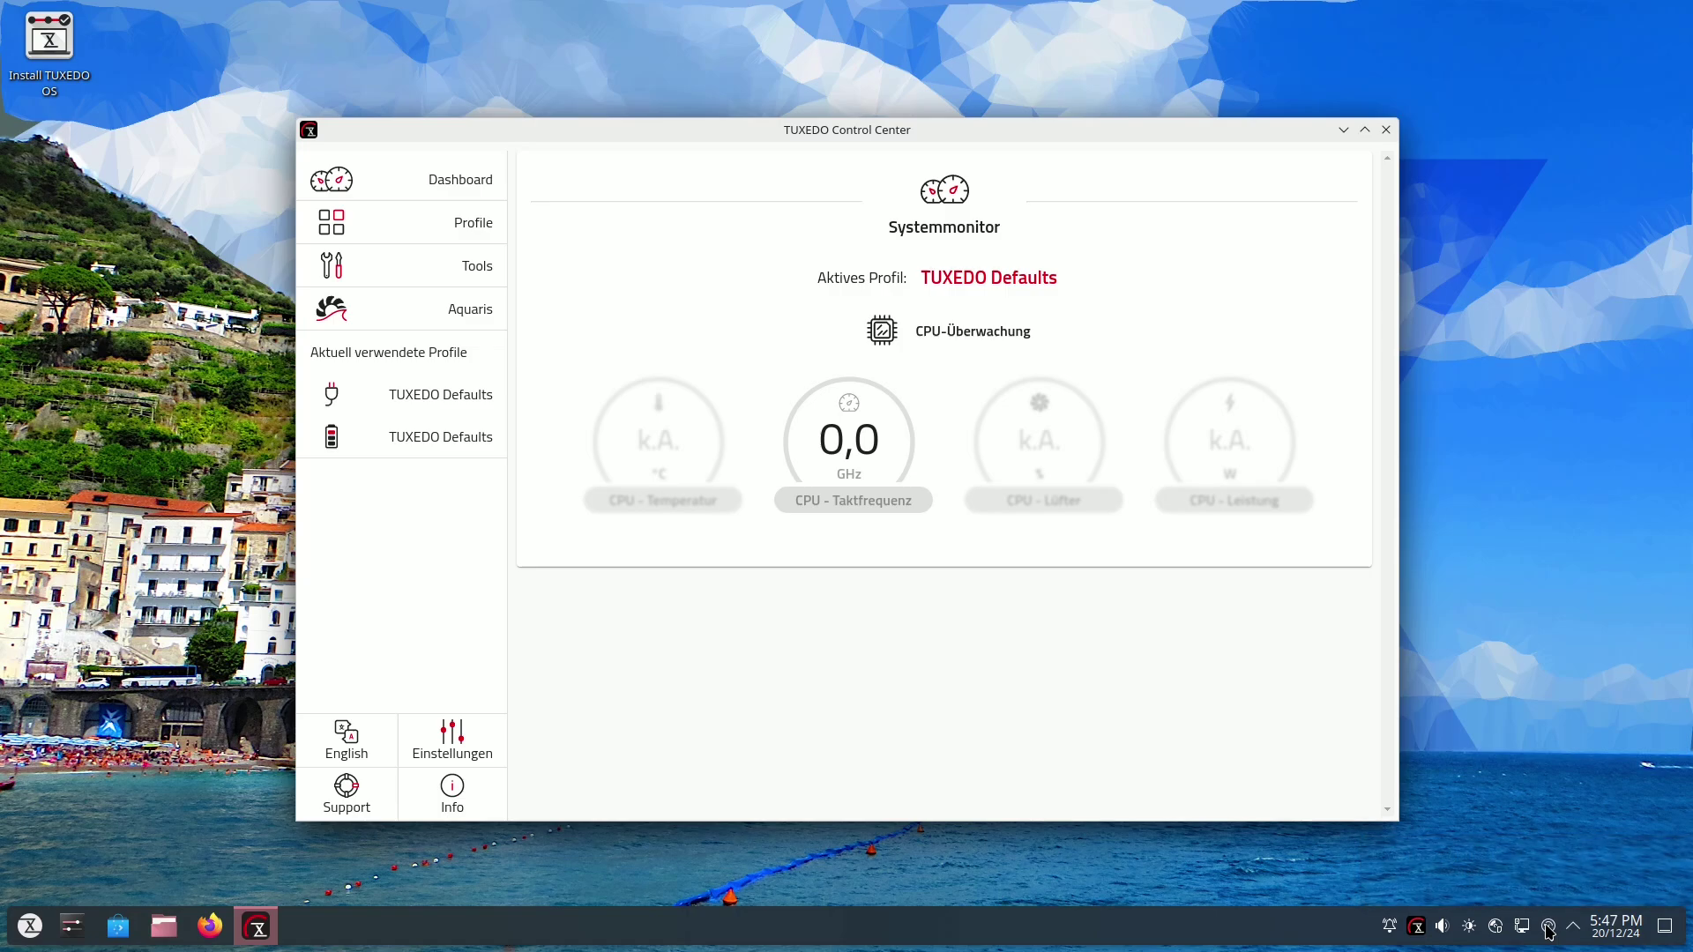
pyautogui.click(1598, 928)
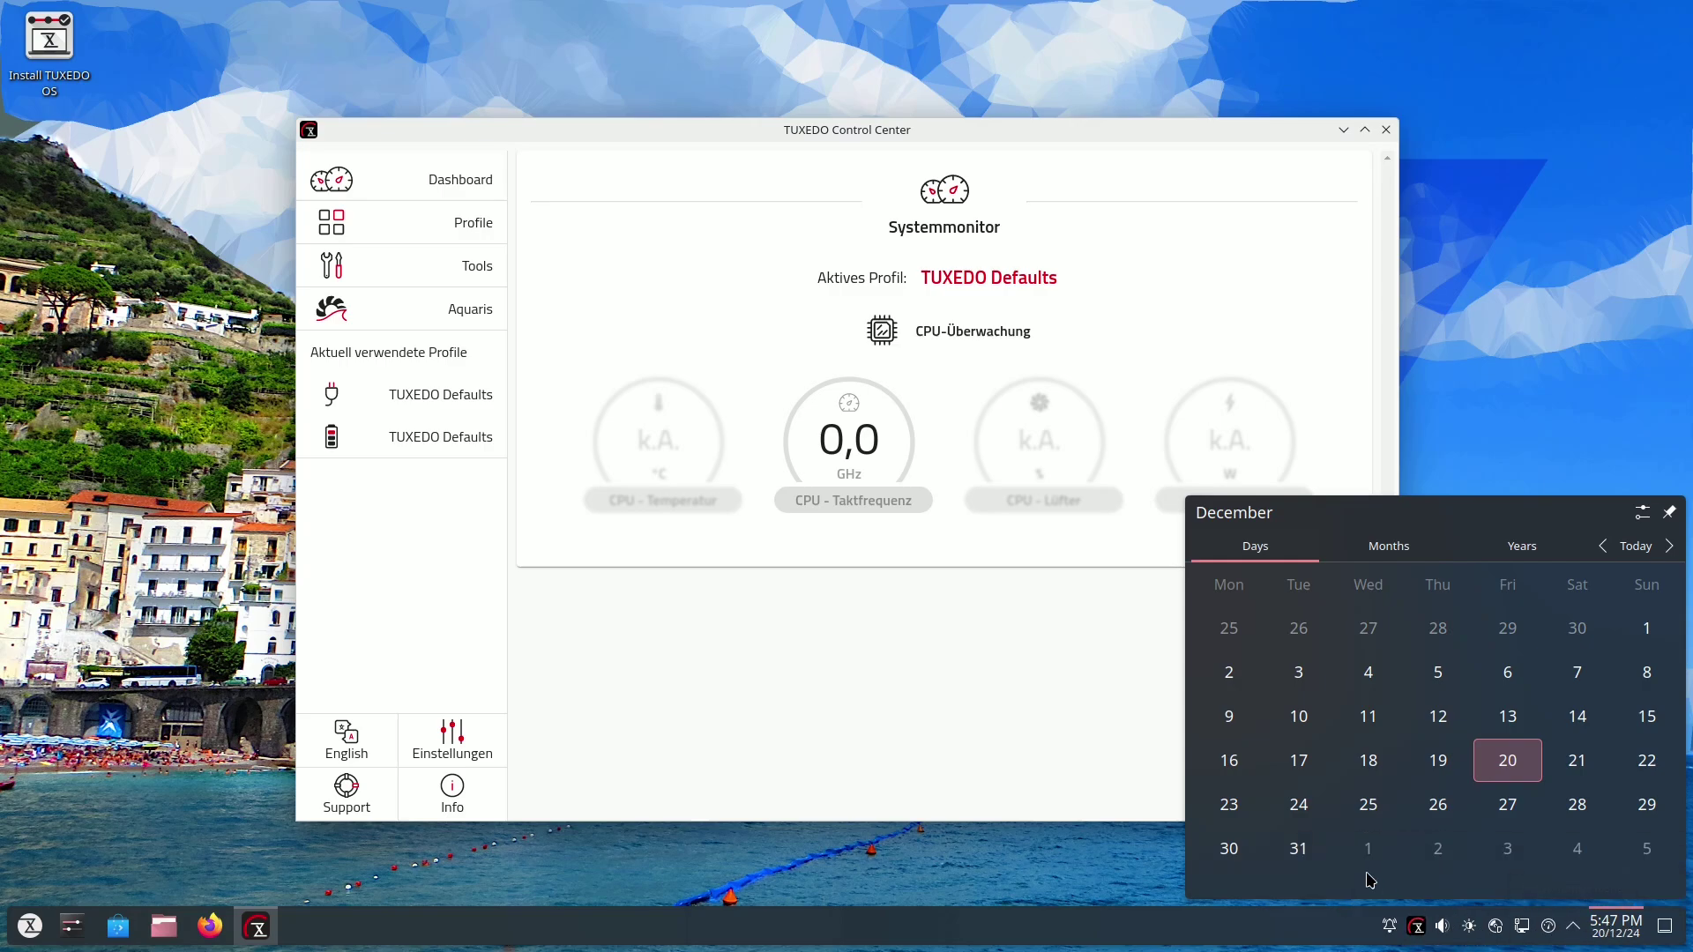
pyautogui.click(1277, 278)
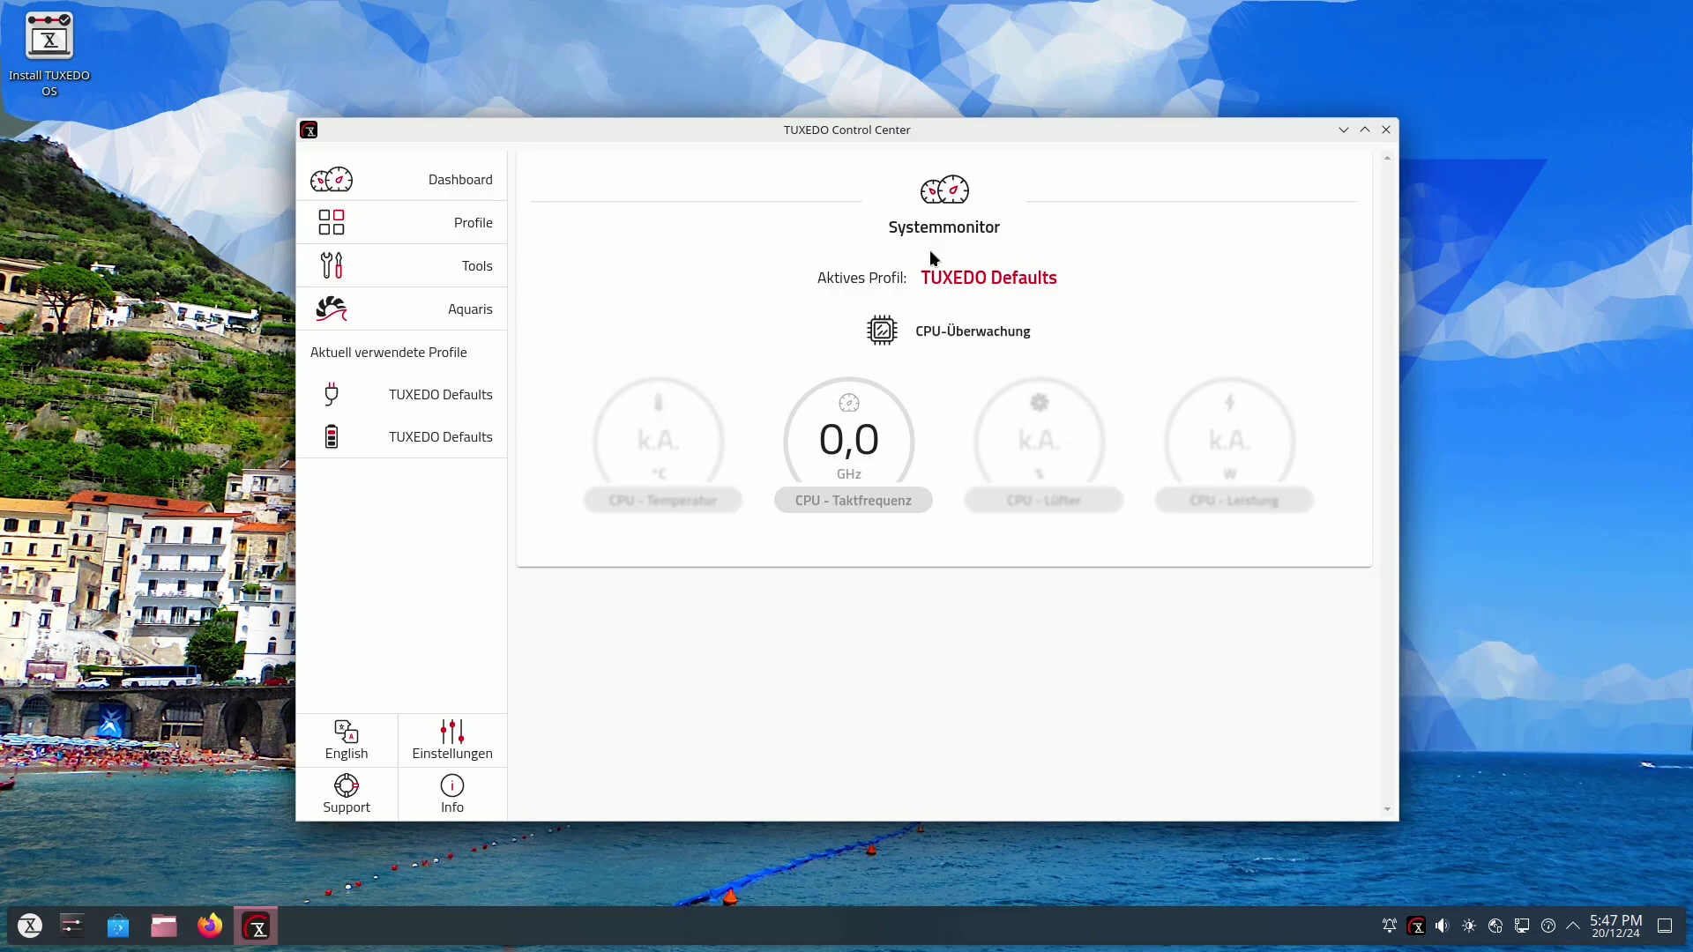
# - Examine the performance profiles and the Aquaris page in the TUXEDO Control Center
pyautogui.click(435, 225)
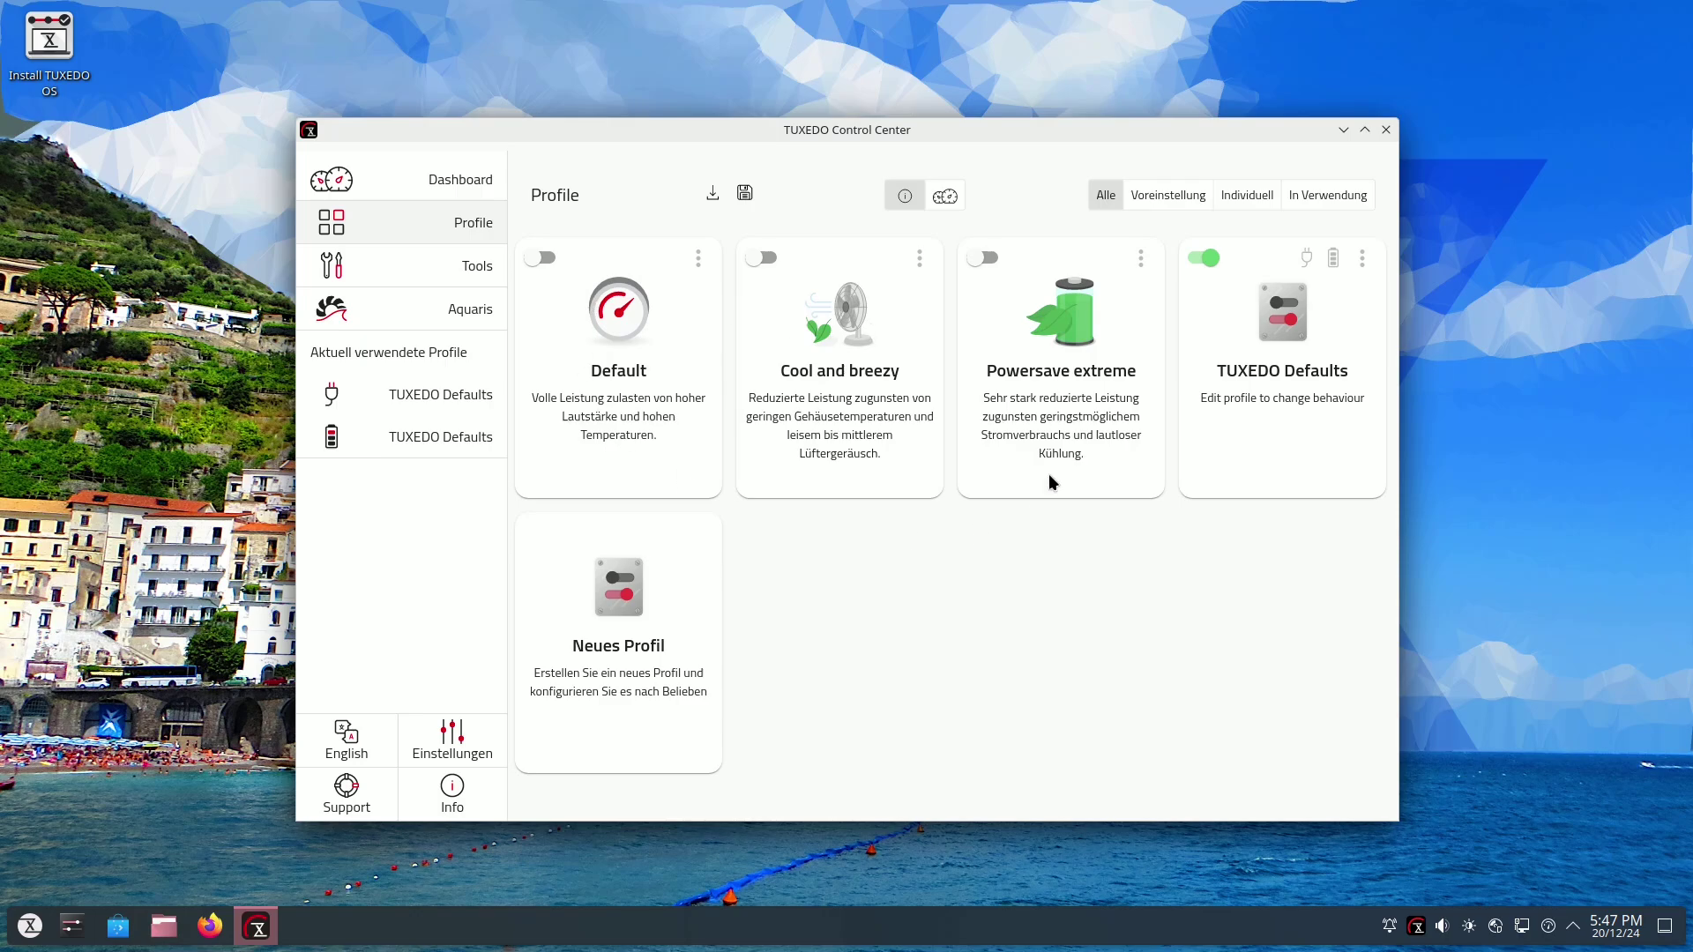
pyautogui.click(450, 285)
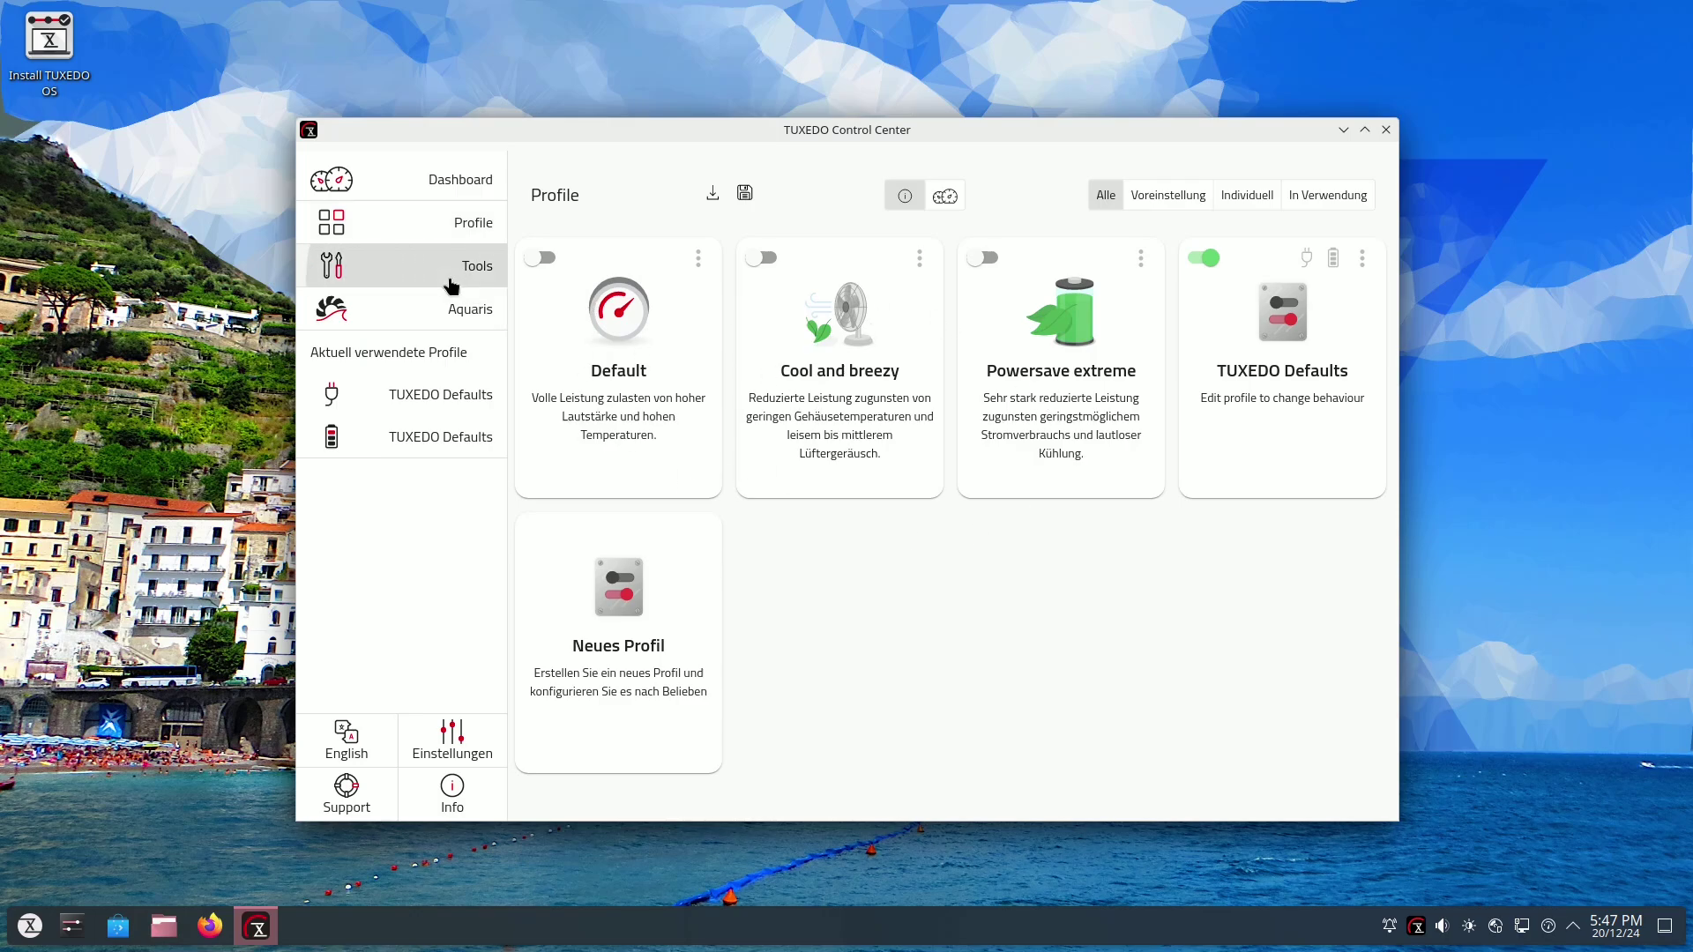
pyautogui.click(455, 315)
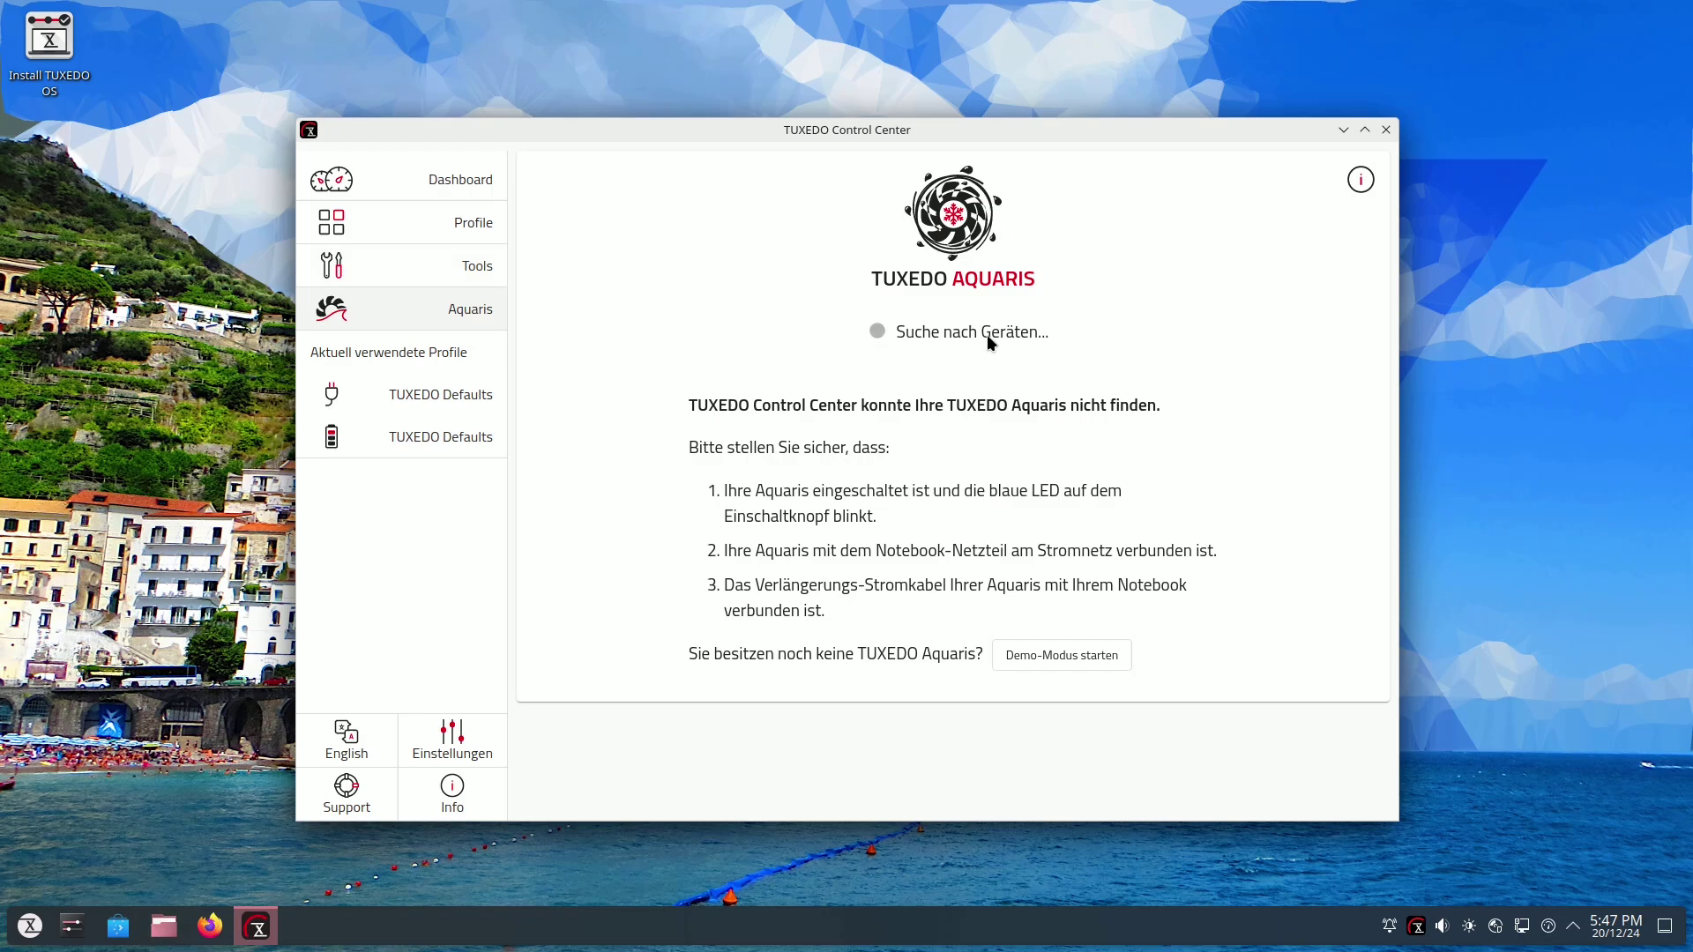
# - Examine the settings of the TUXEDO Defaults profiles for mains and battery use, and return to the Aquaris page
pyautogui.click(436, 405)
pyautogui.click(445, 446)
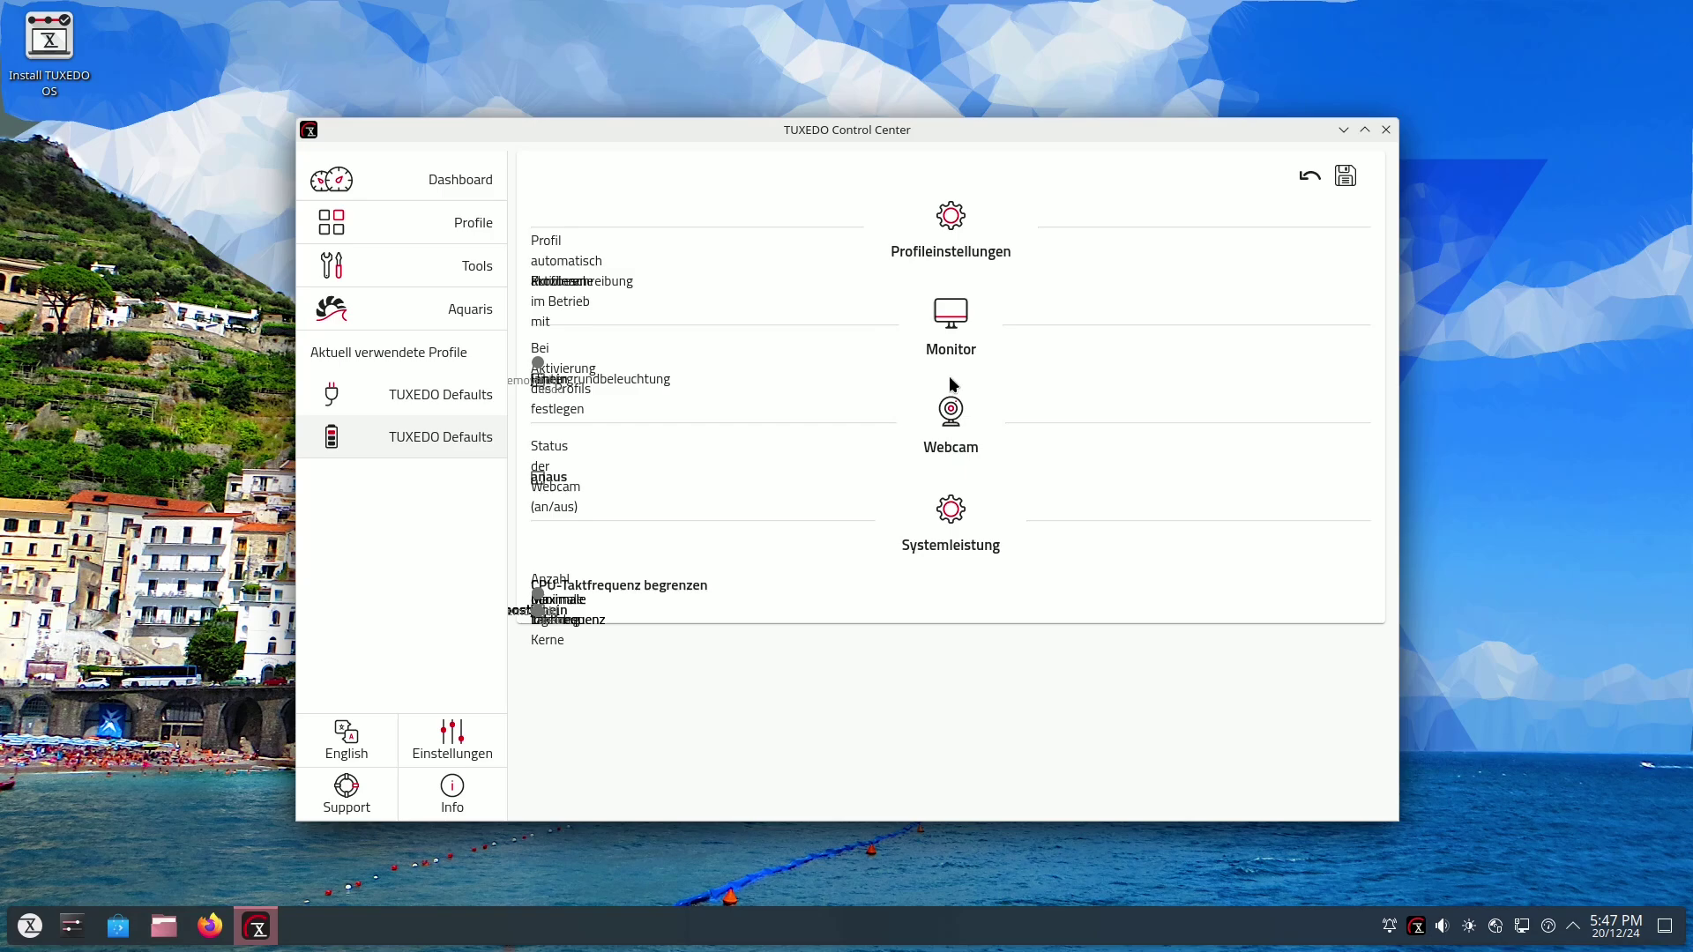
pyautogui.click(351, 301)
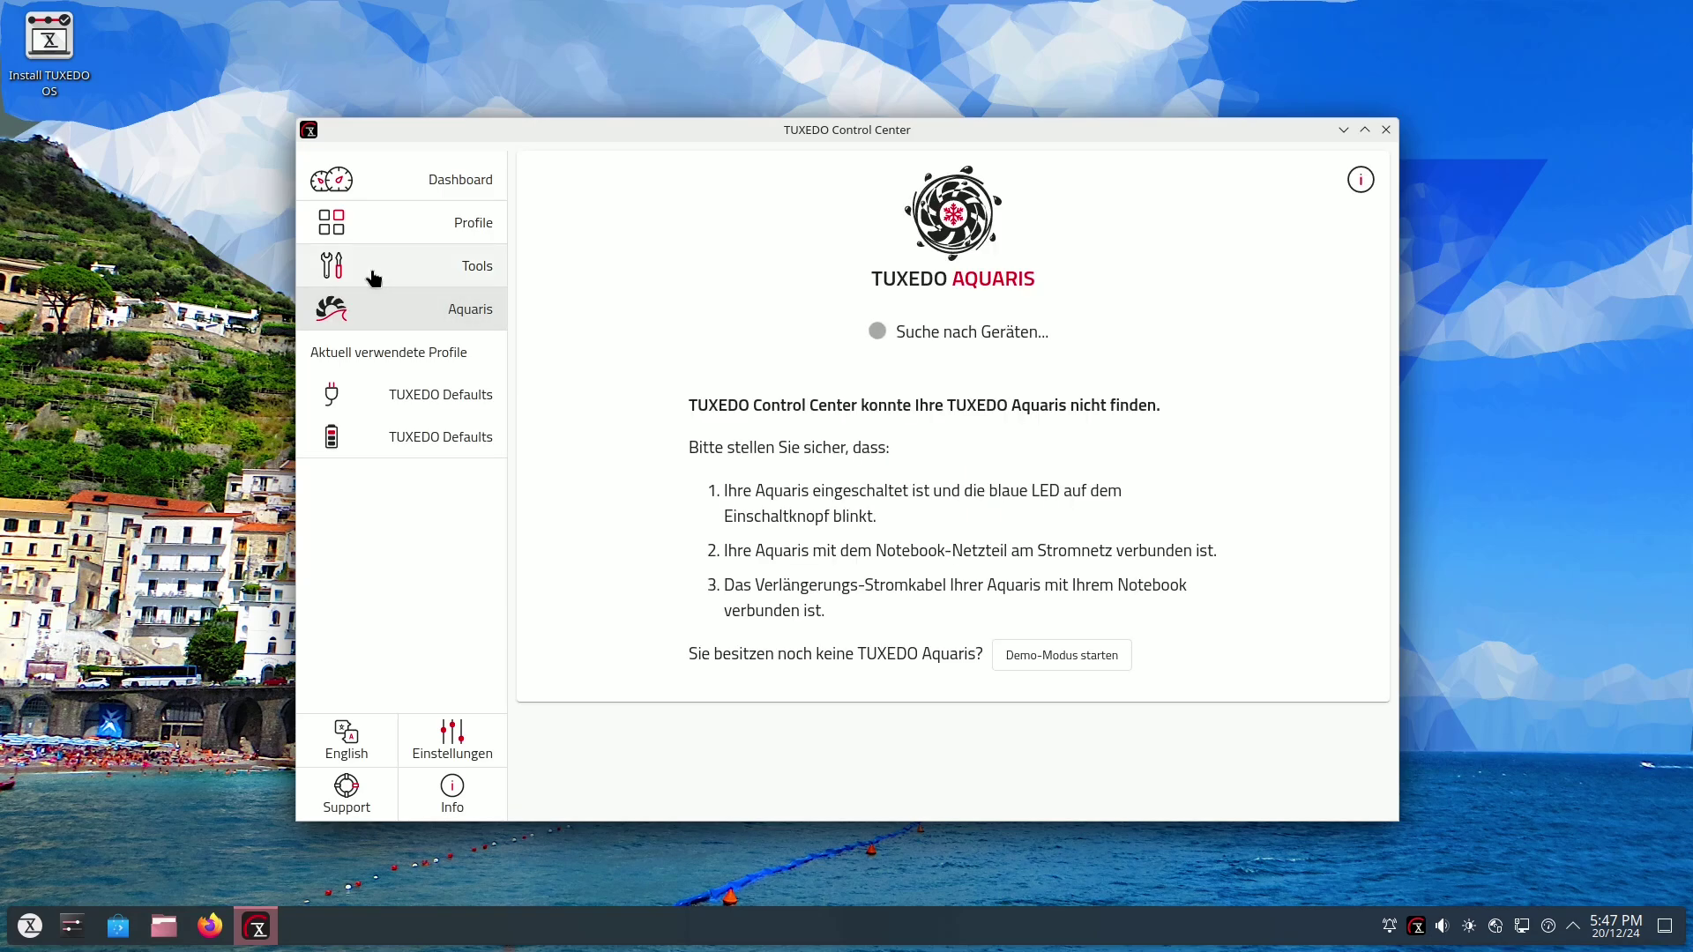
pyautogui.click(380, 279)
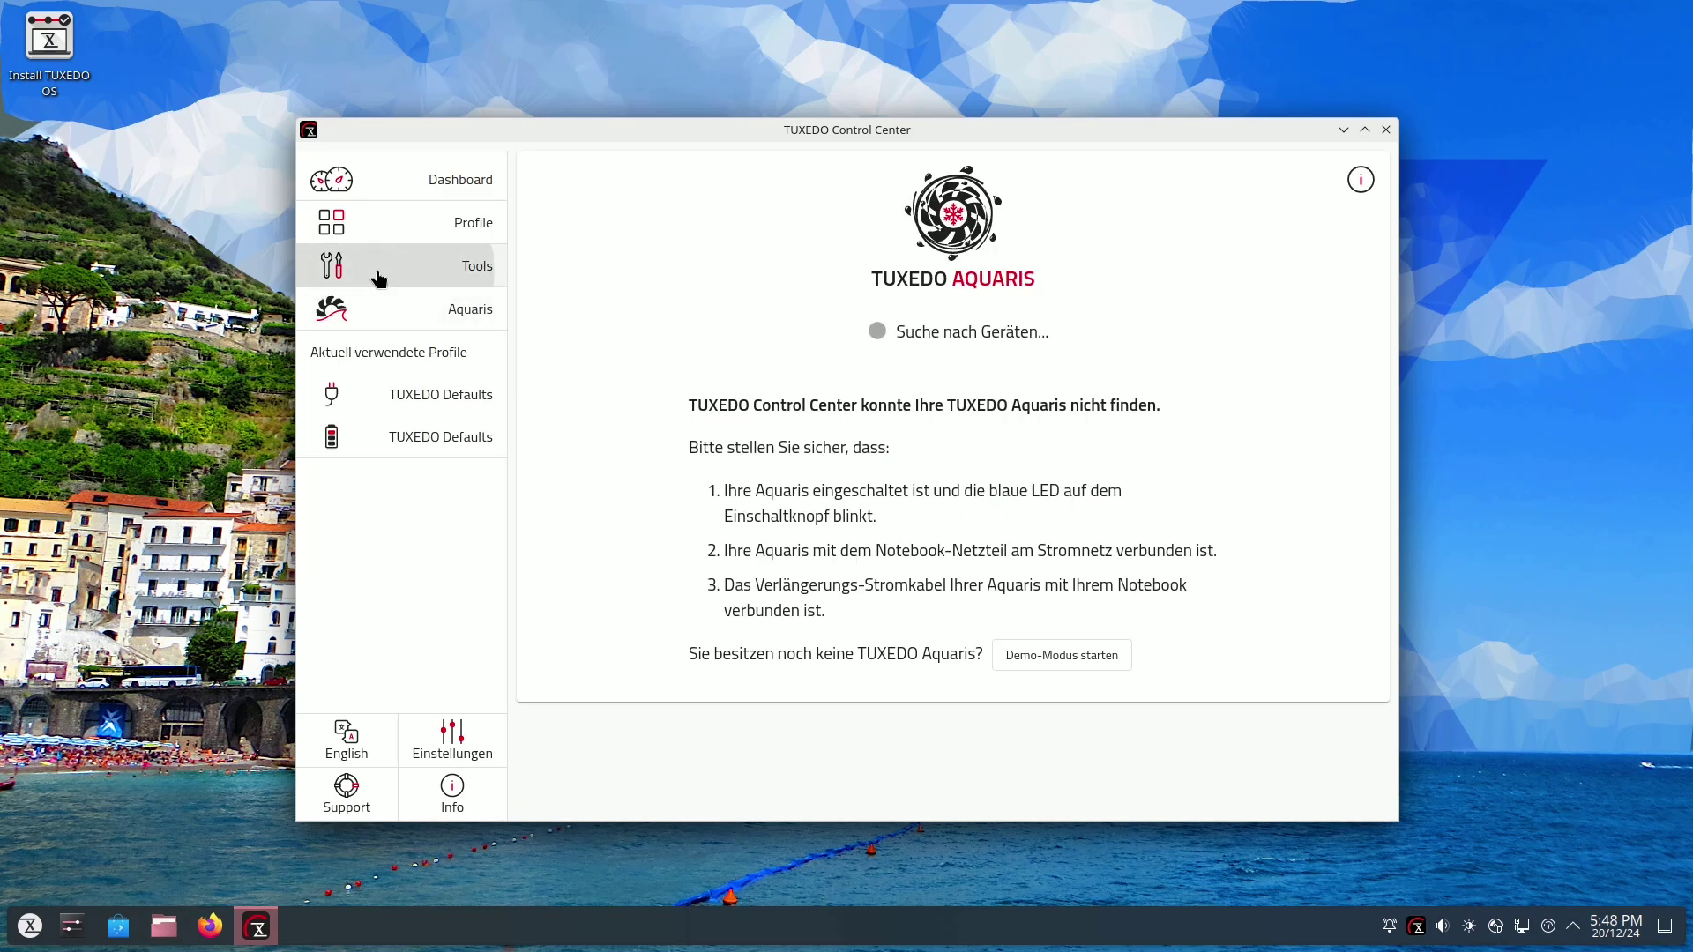
# - Return to the profile overview and show the hardware values of each profile instead of its description
pyautogui.click(382, 238)
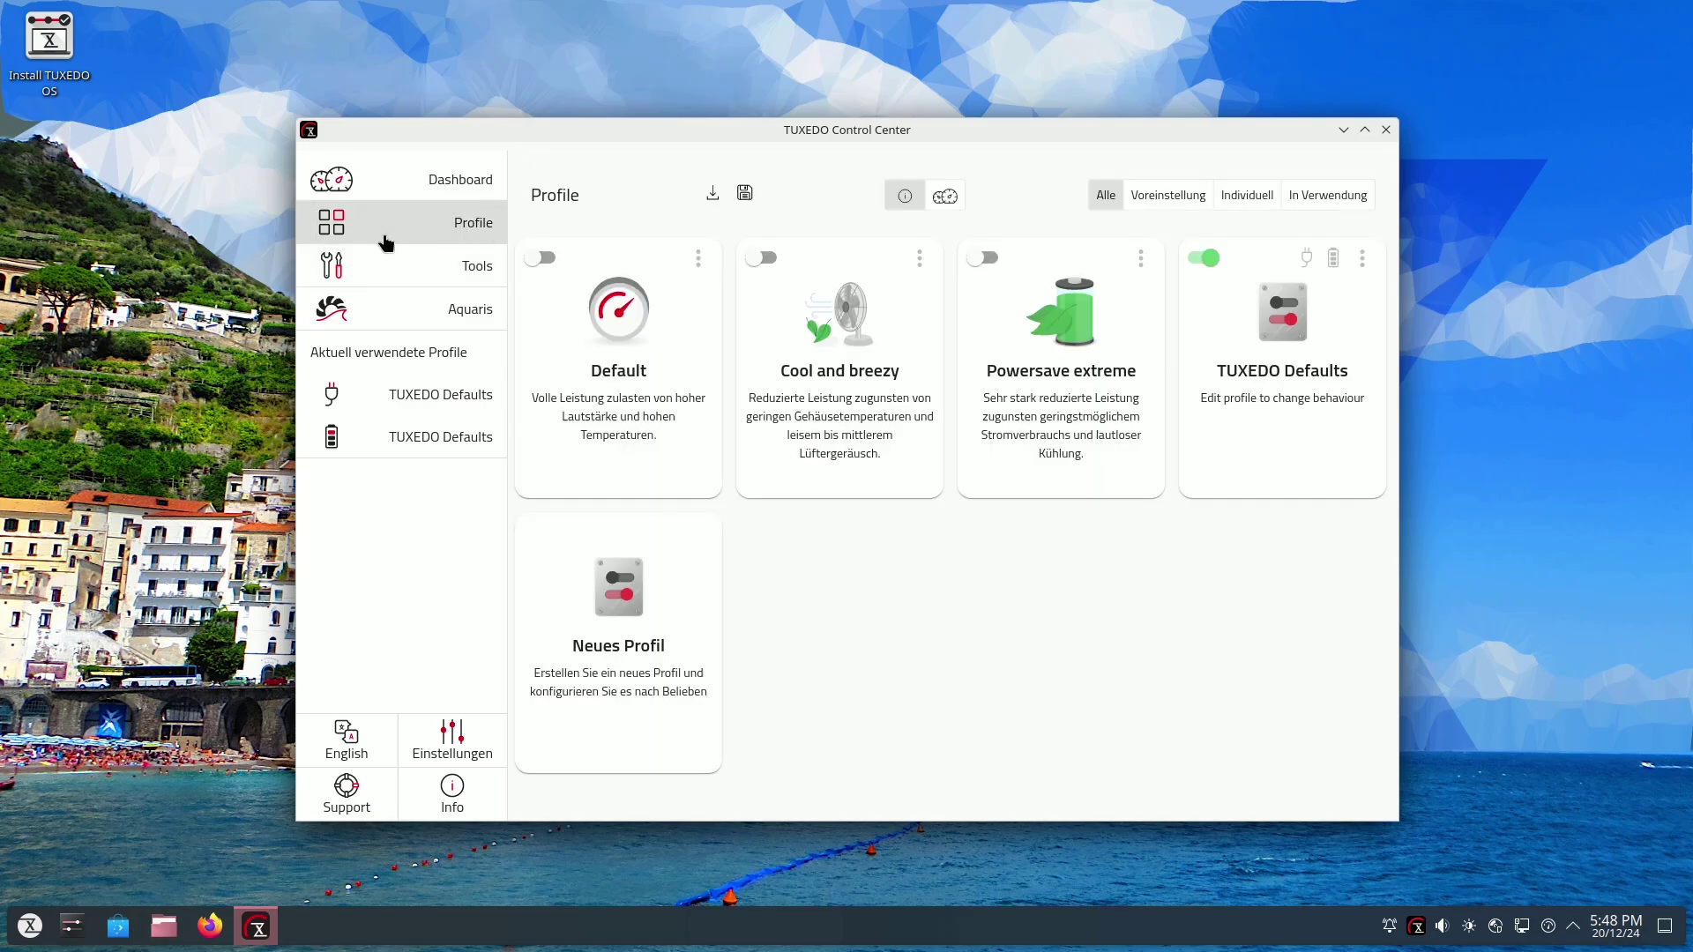
pyautogui.click(948, 195)
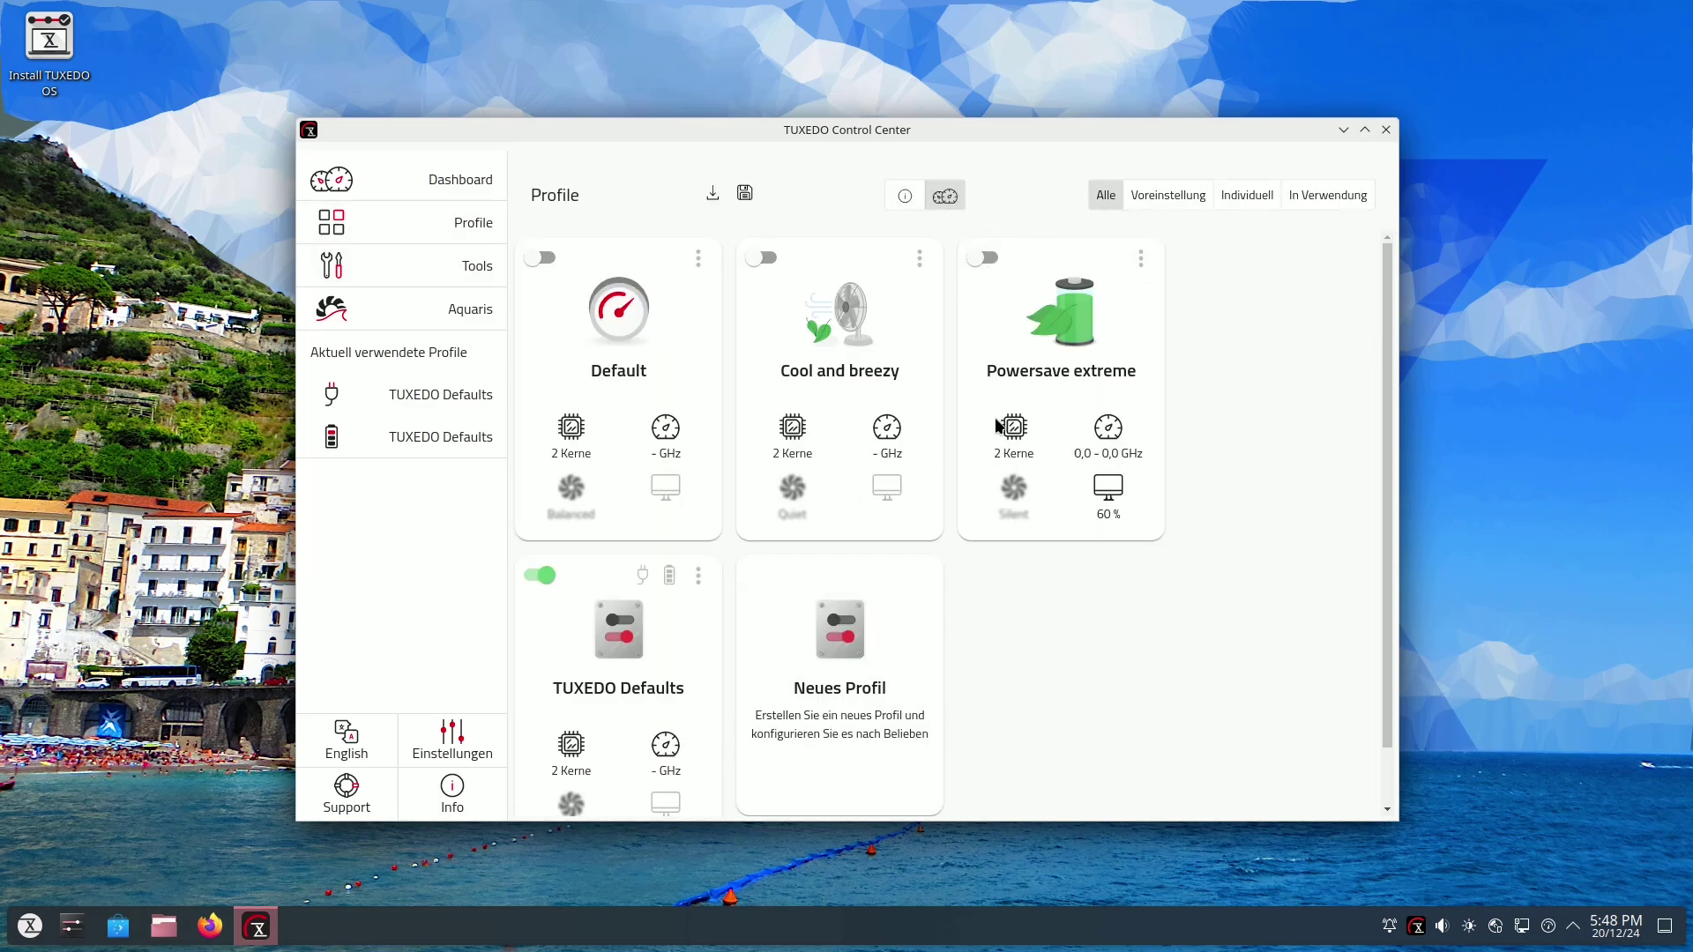
# - Filter the profile overview to the Voreinstellung profiles, and close the TUXEDO Control Center
pyautogui.click(1143, 199)
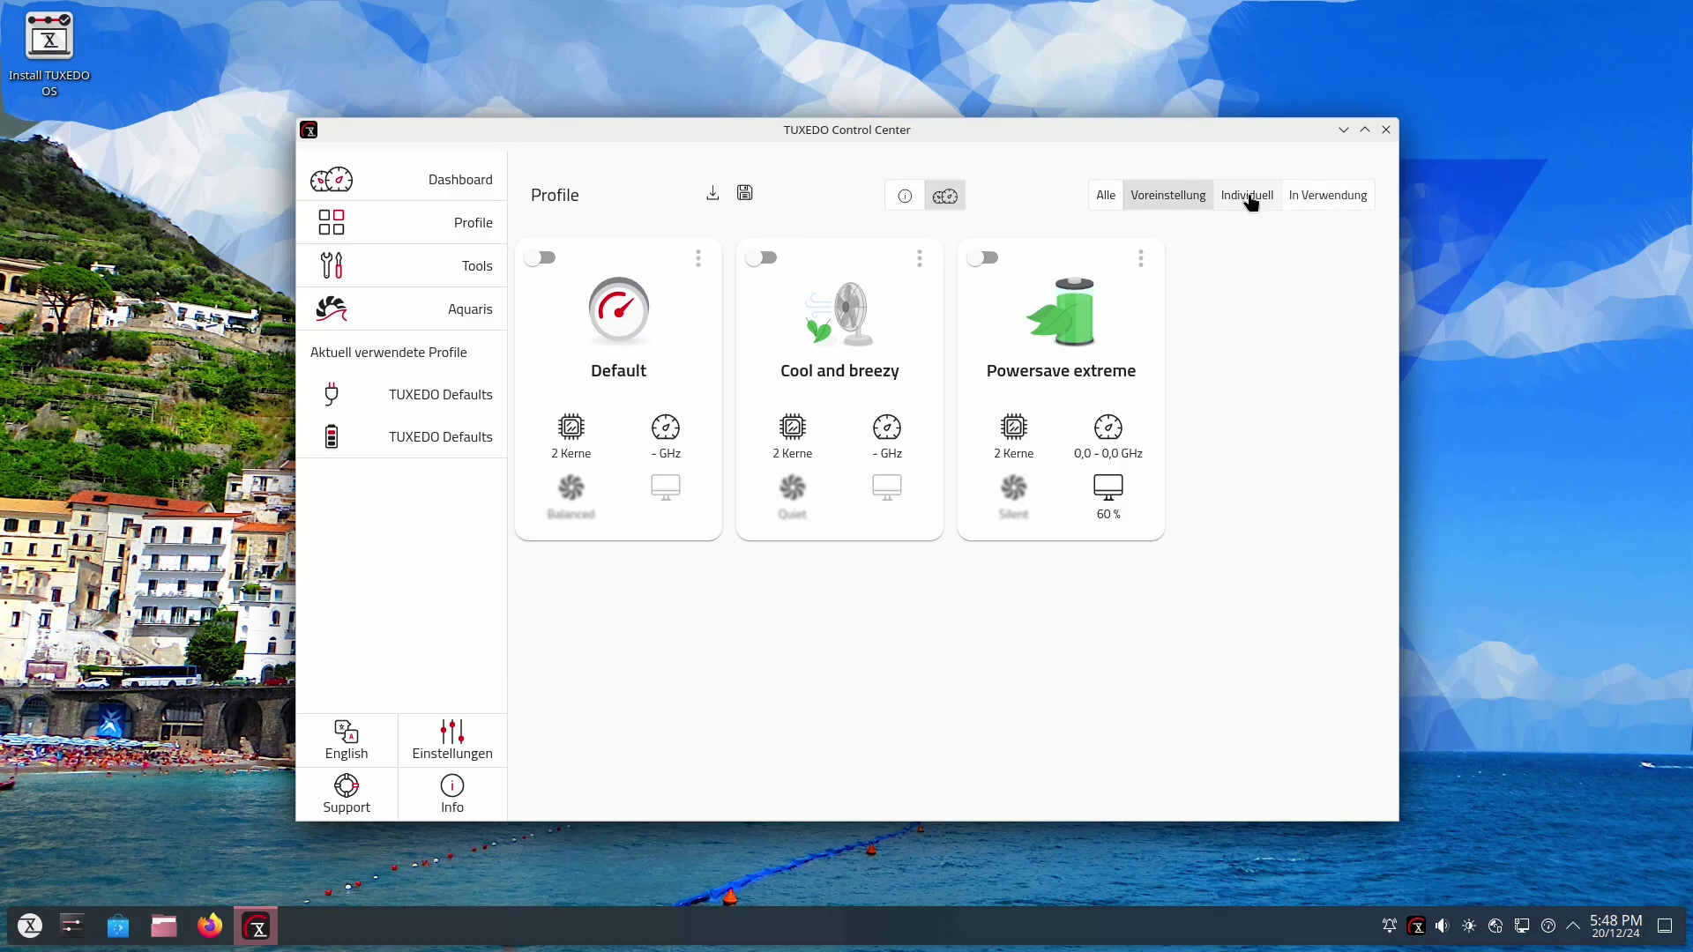
pyautogui.click(1385, 131)
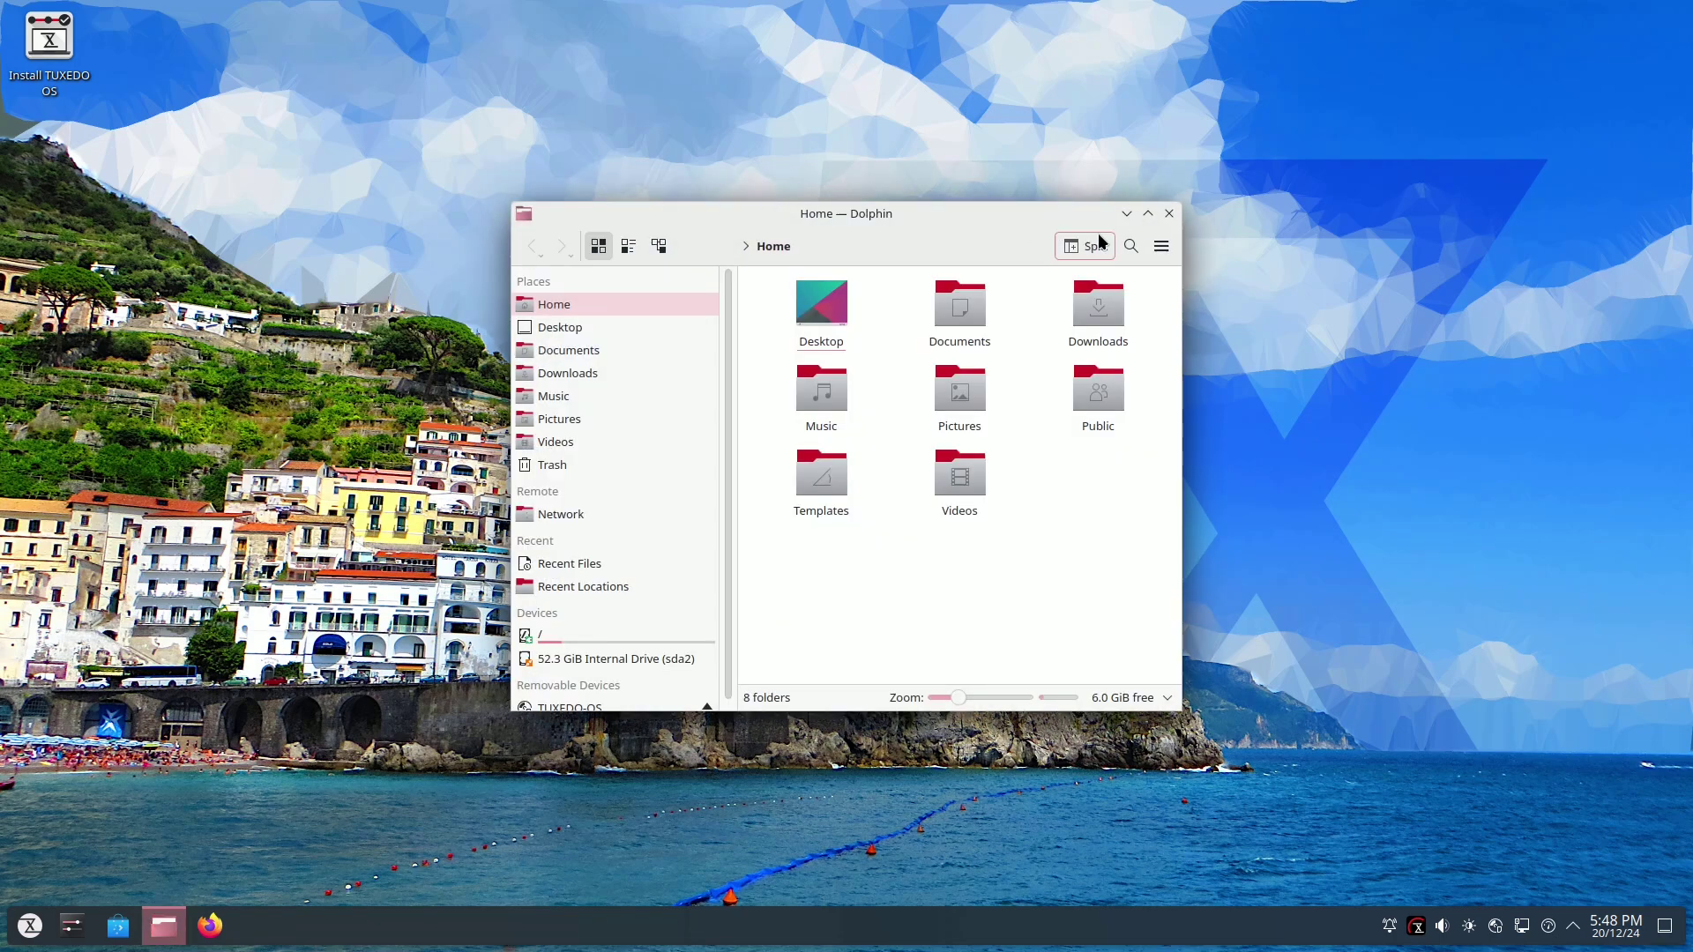
# - Check the version information of the Dolphin file manager, and close Dolphin
pyautogui.click(1153, 248)
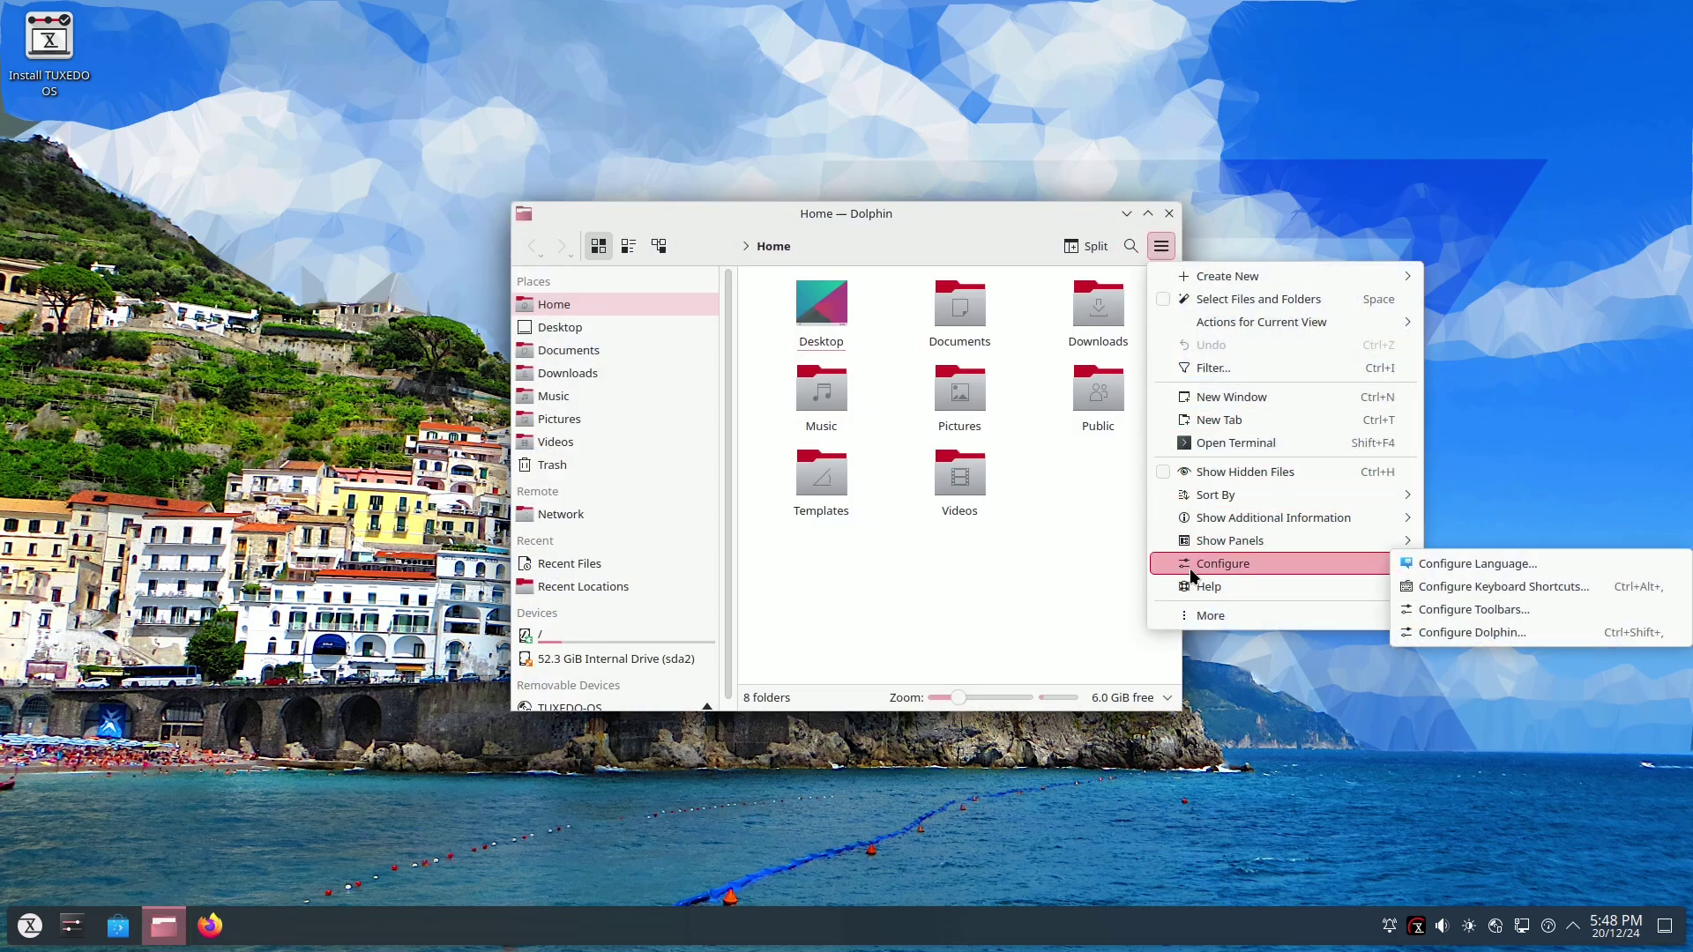
pyautogui.moveTo(1211, 593)
pyautogui.click(1489, 719)
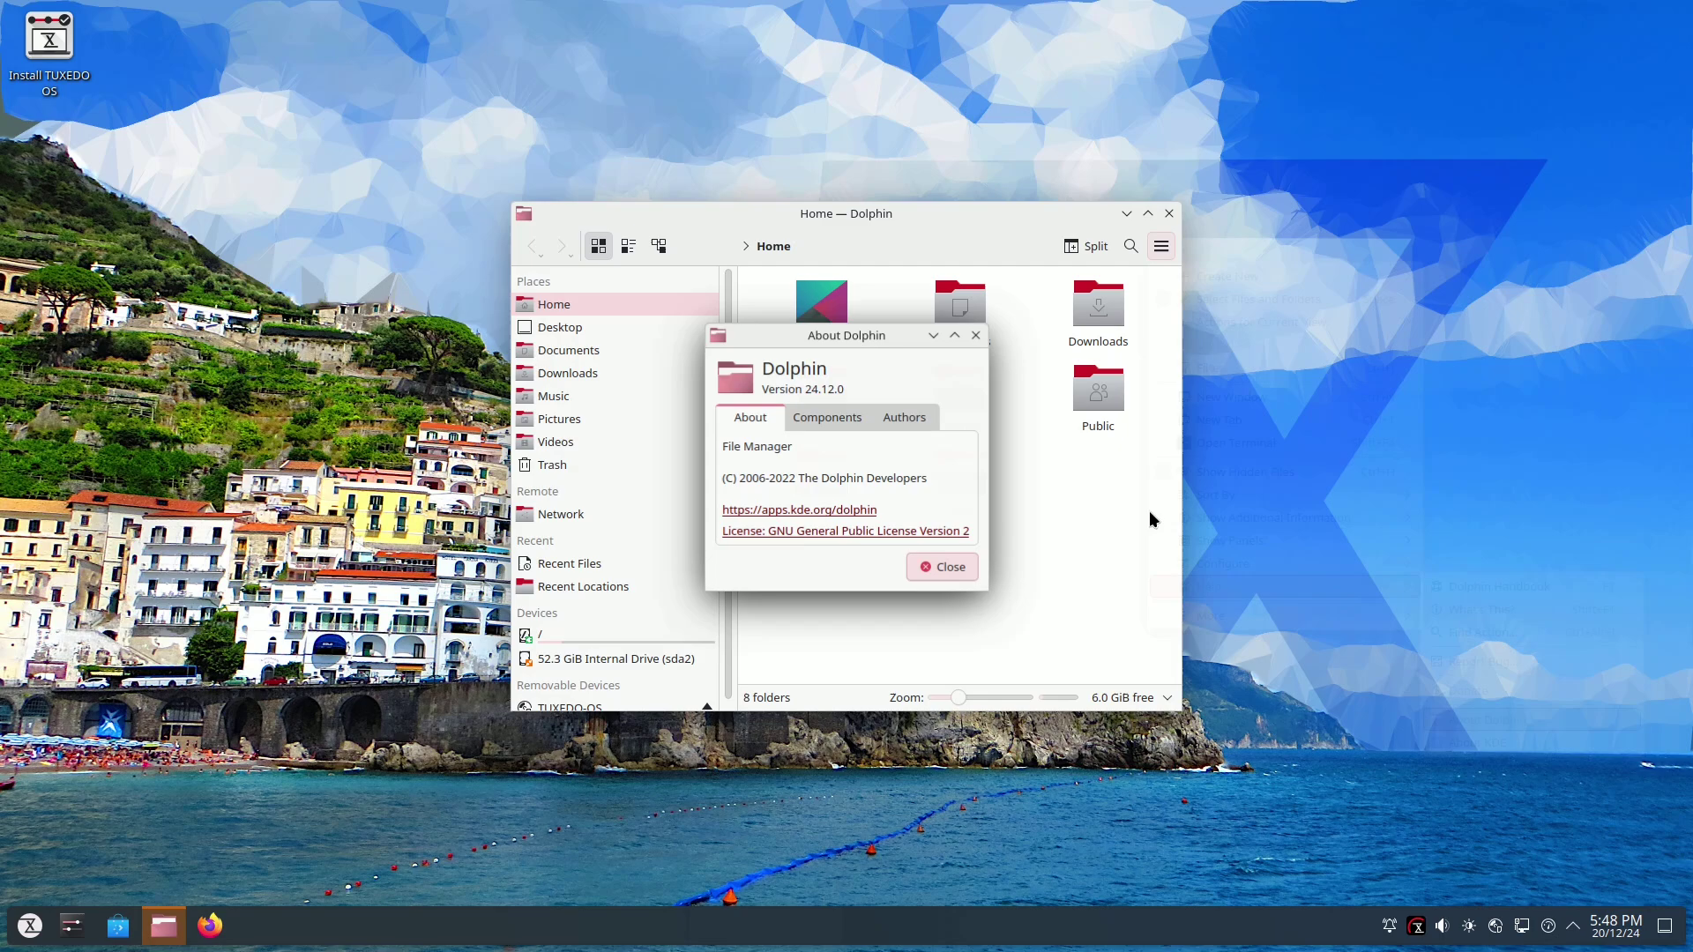
pyautogui.click(956, 568)
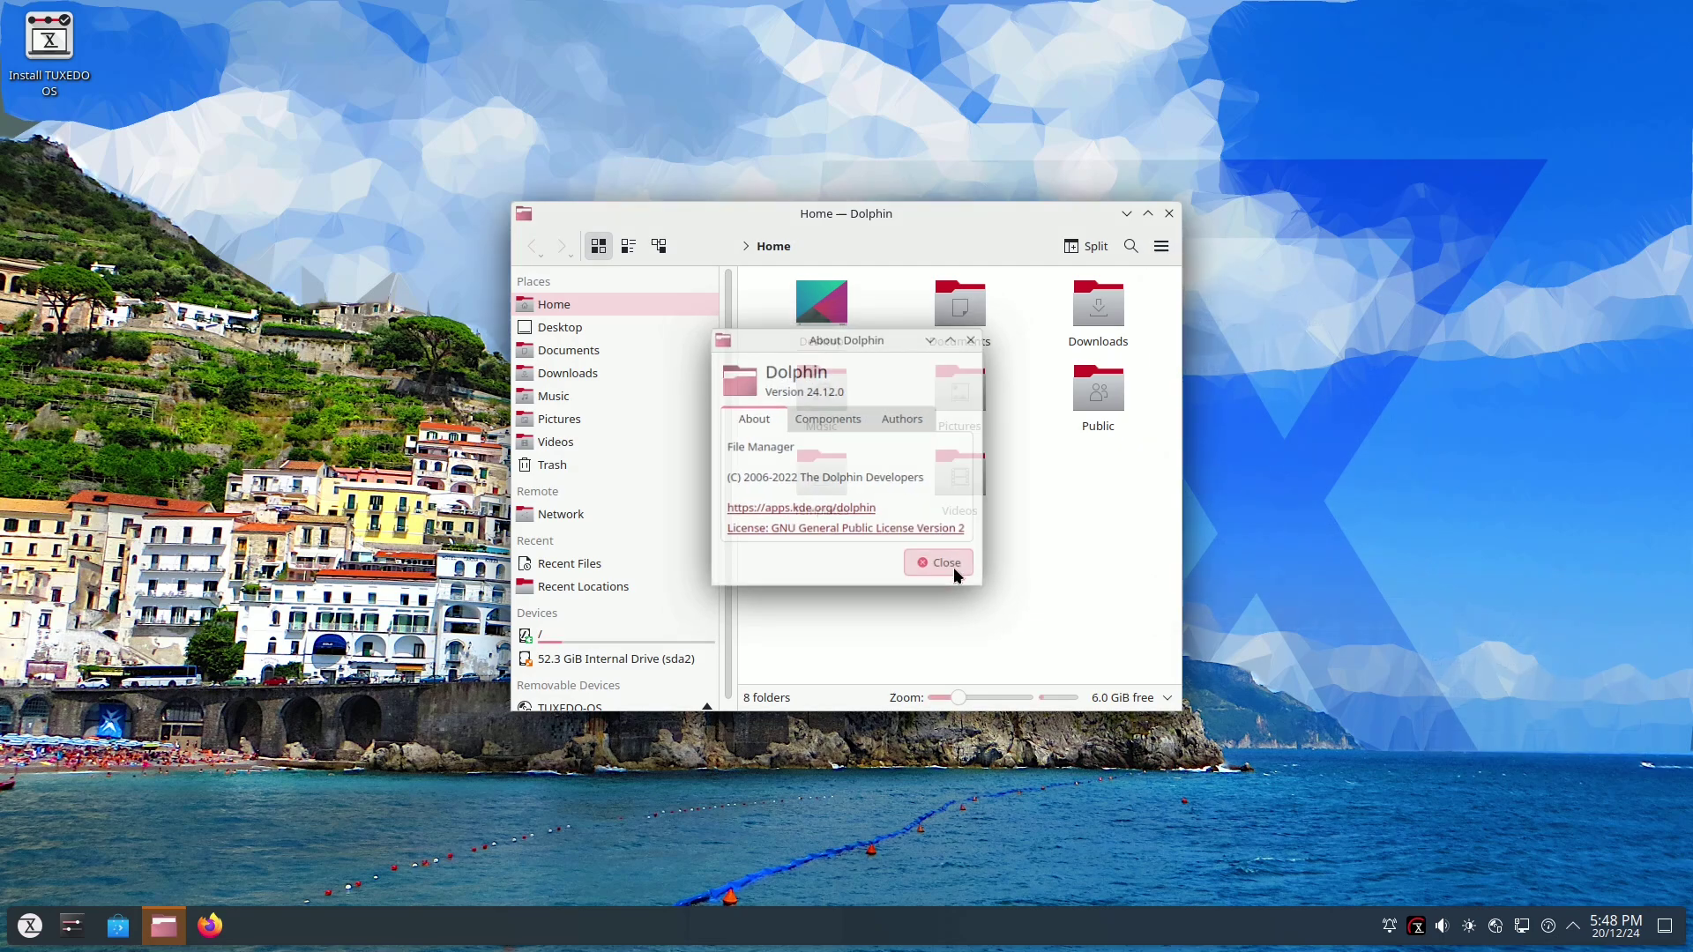
pyautogui.click(1169, 214)
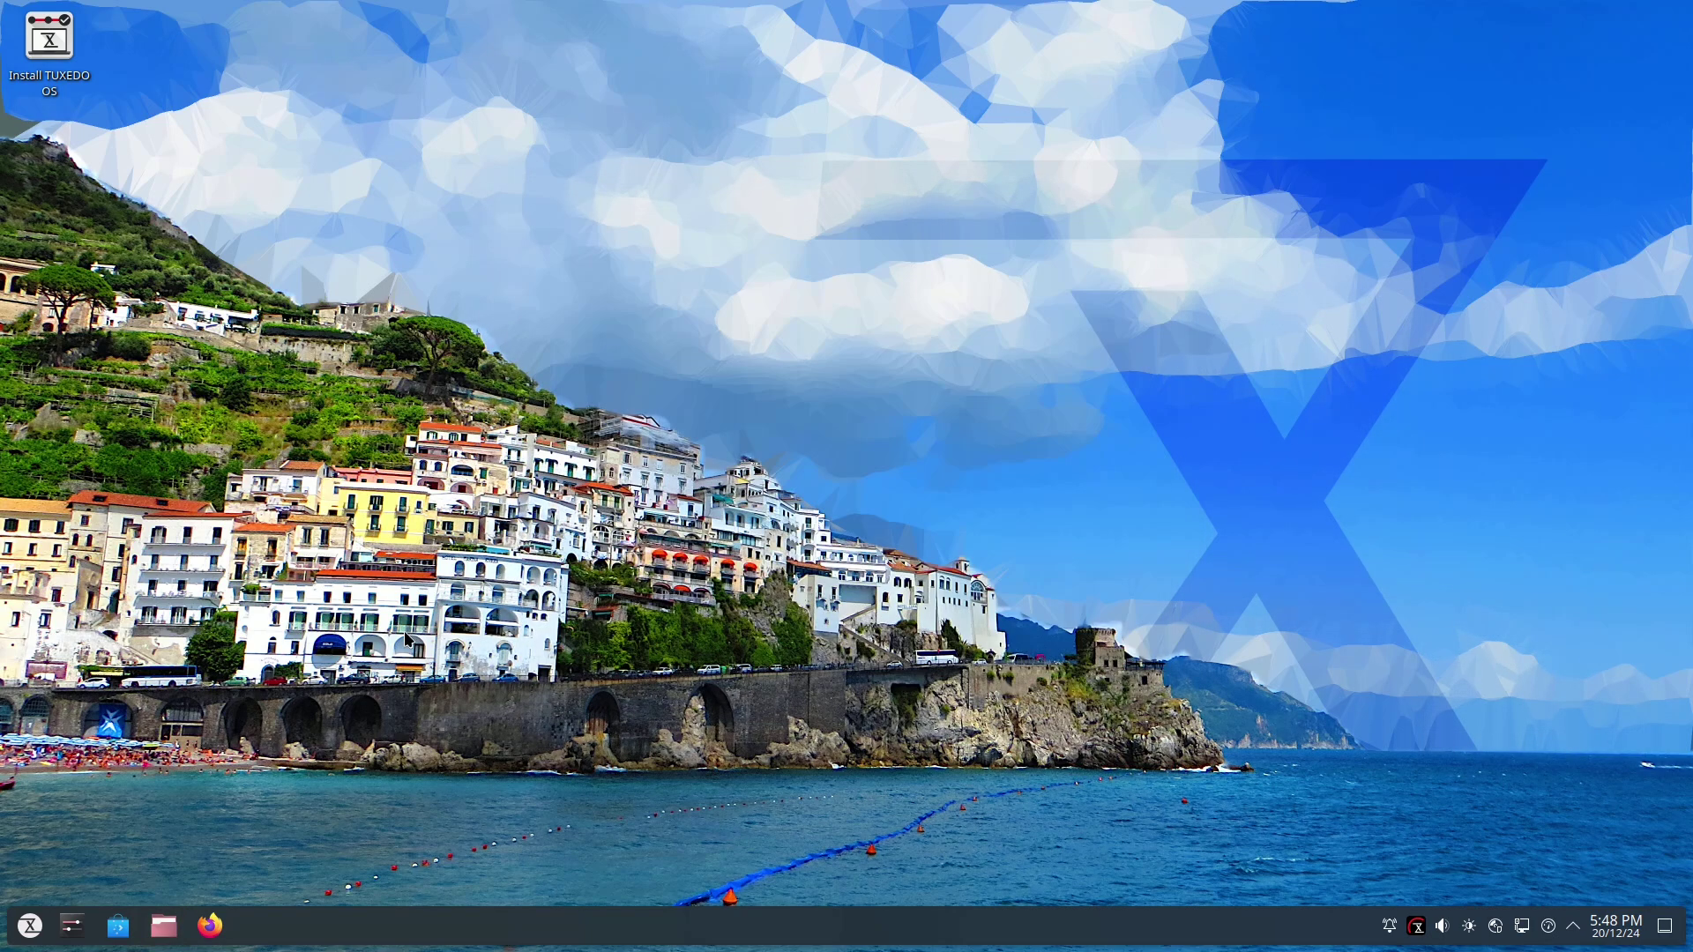
# - Open the KDE Menu Editor for the application launcher, check its version information, and close it
pyautogui.rightClick(35, 932)
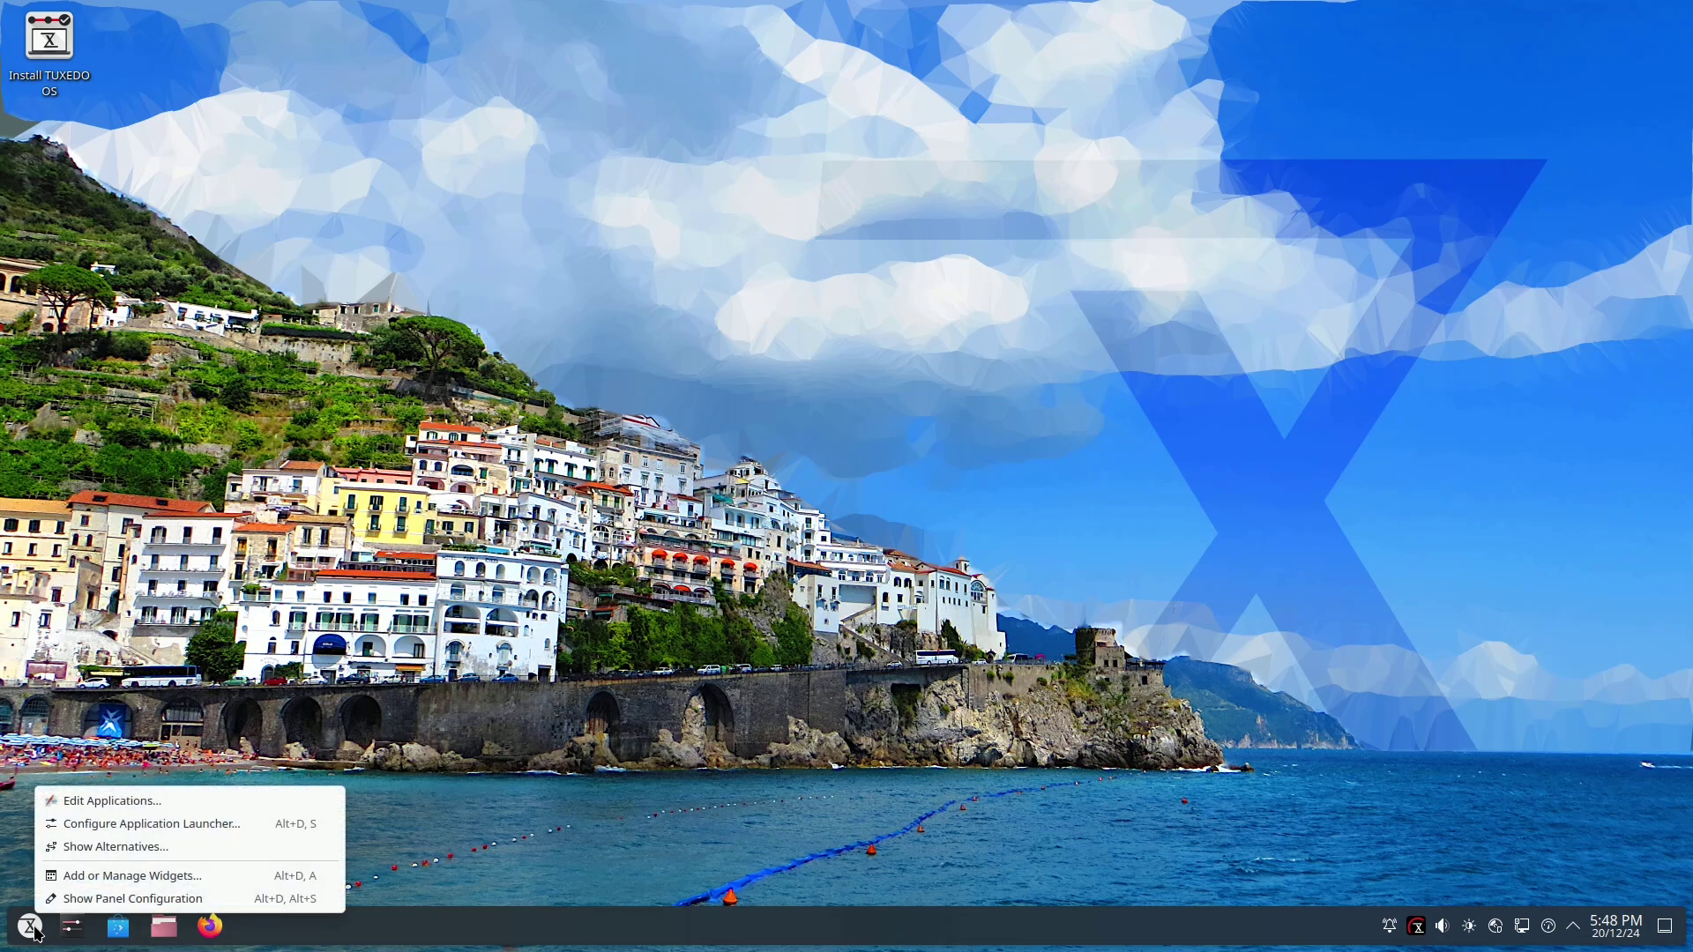
pyautogui.click(91, 803)
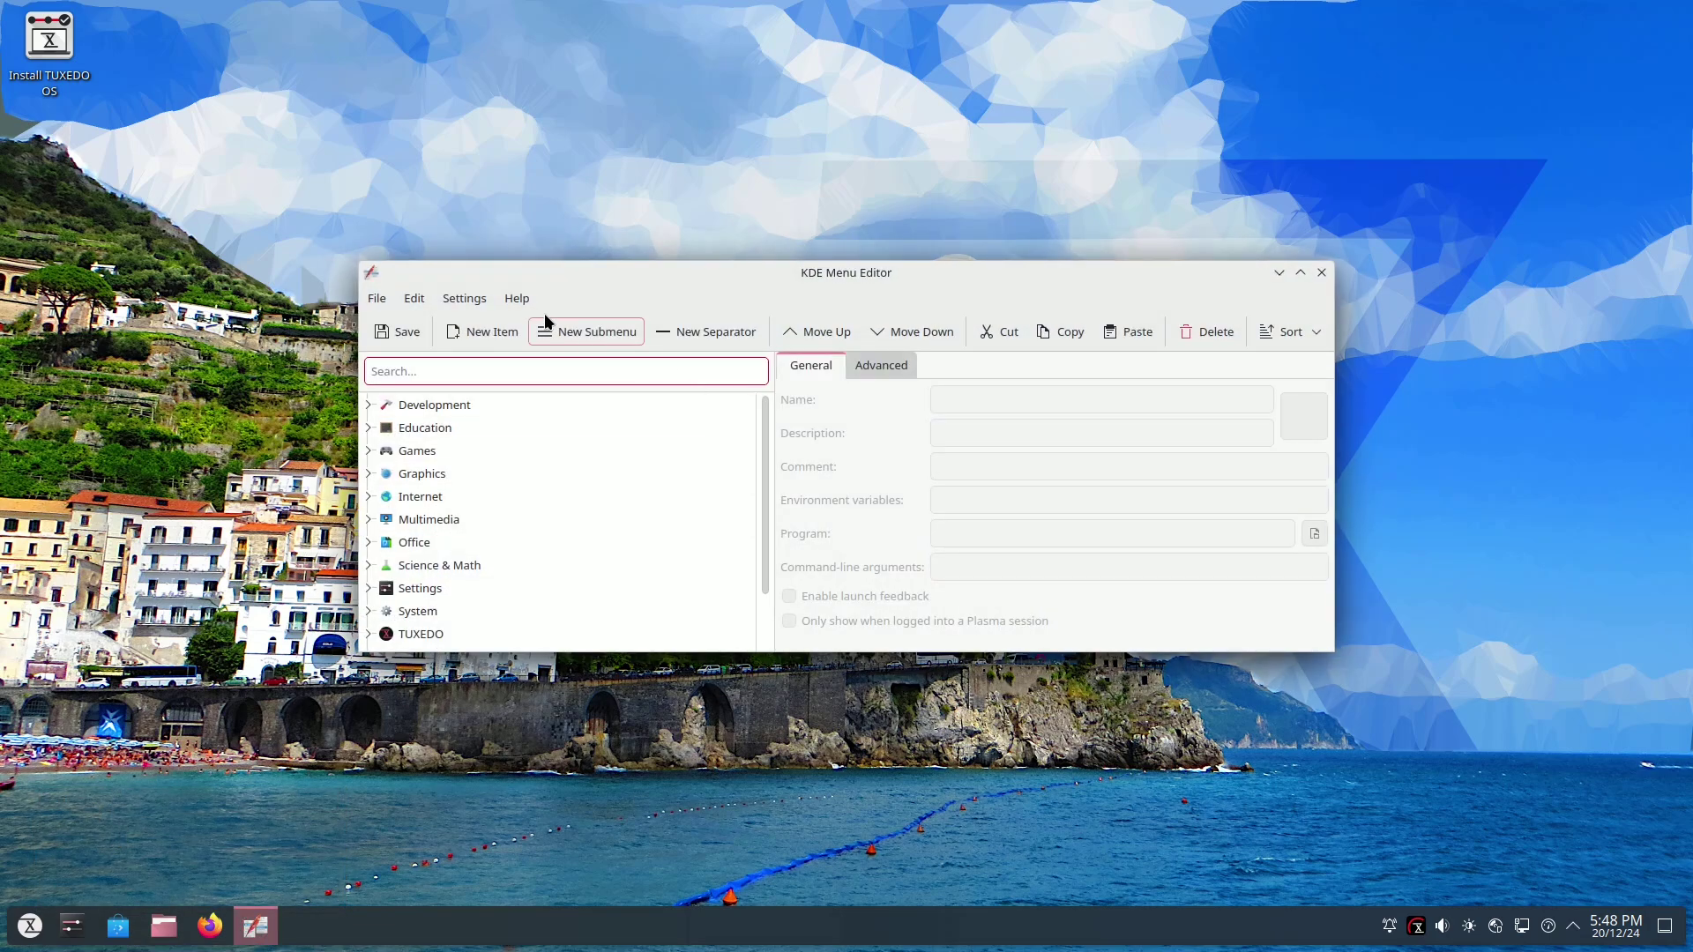
pyautogui.click(532, 303)
pyautogui.click(561, 455)
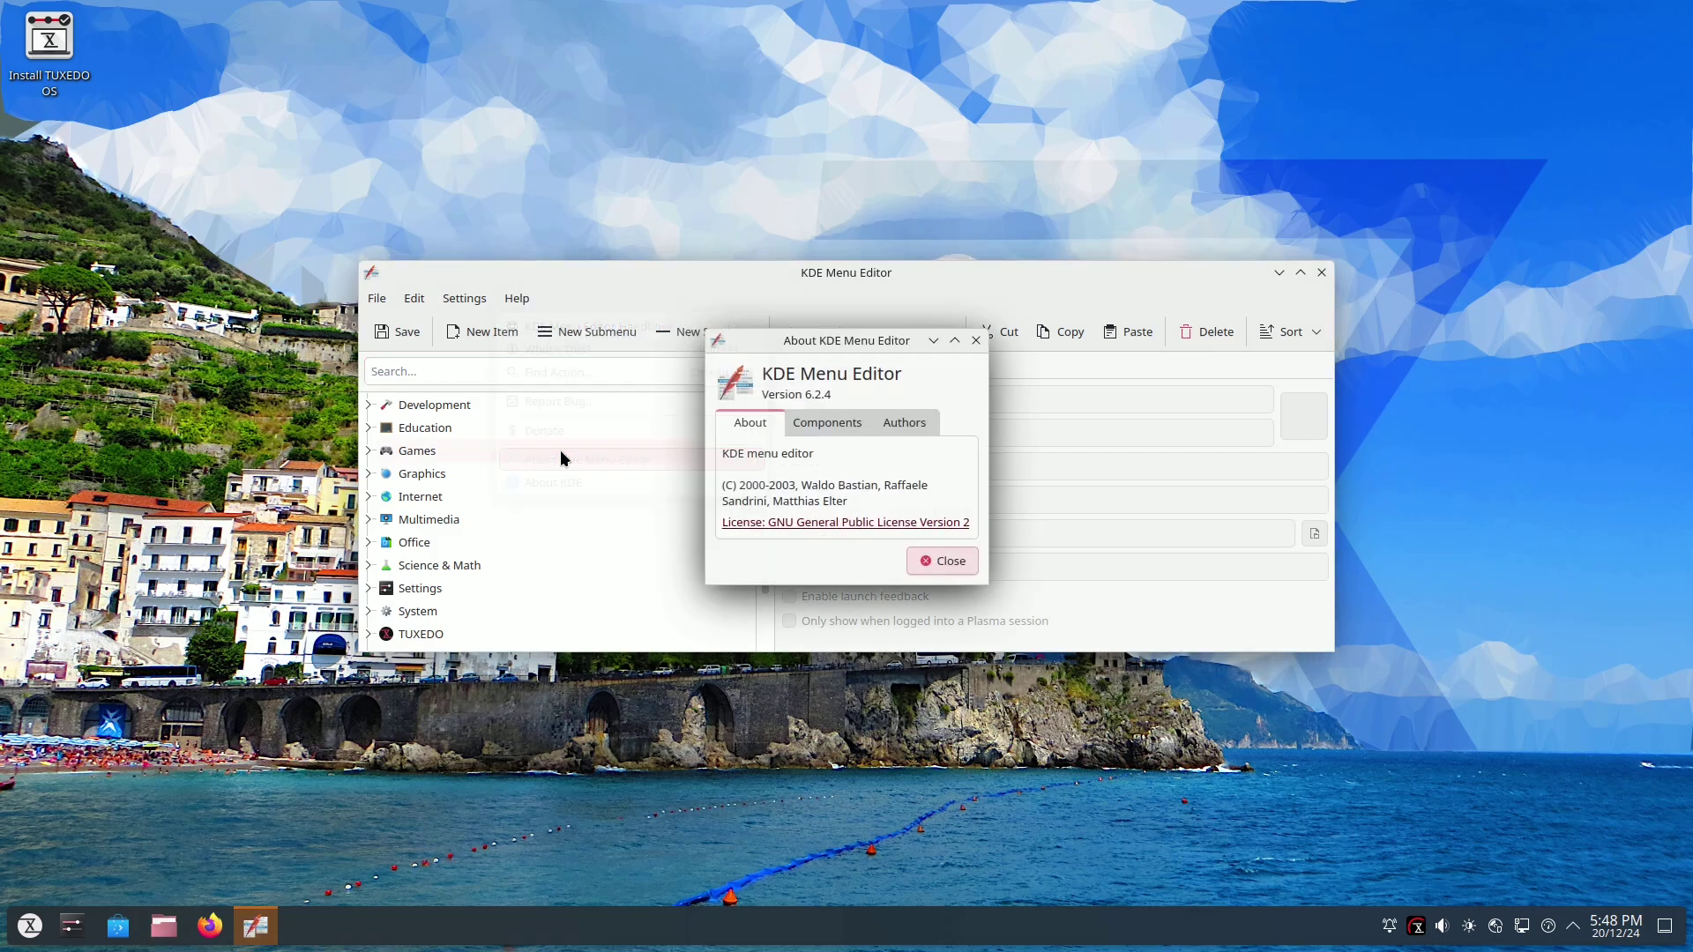
pyautogui.click(944, 561)
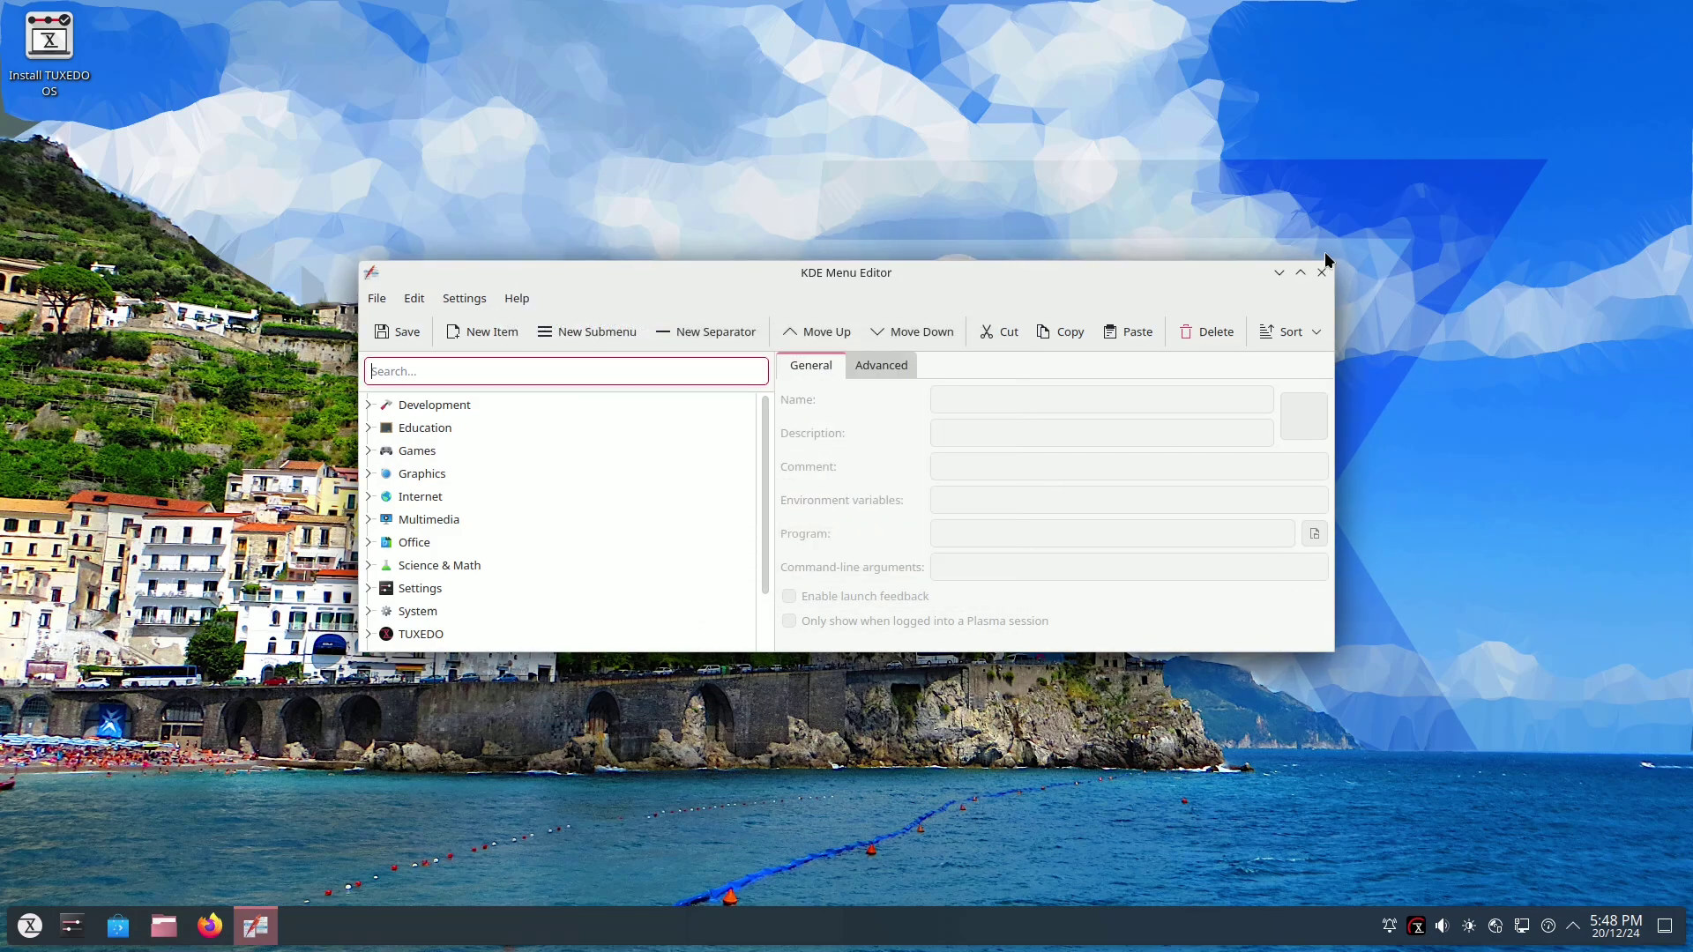
pyautogui.click(1322, 272)
# - Examine the icon options, keyboard shortcuts and About page in the Application Launcher settings, and leave without changes
pyautogui.rightClick(27, 923)
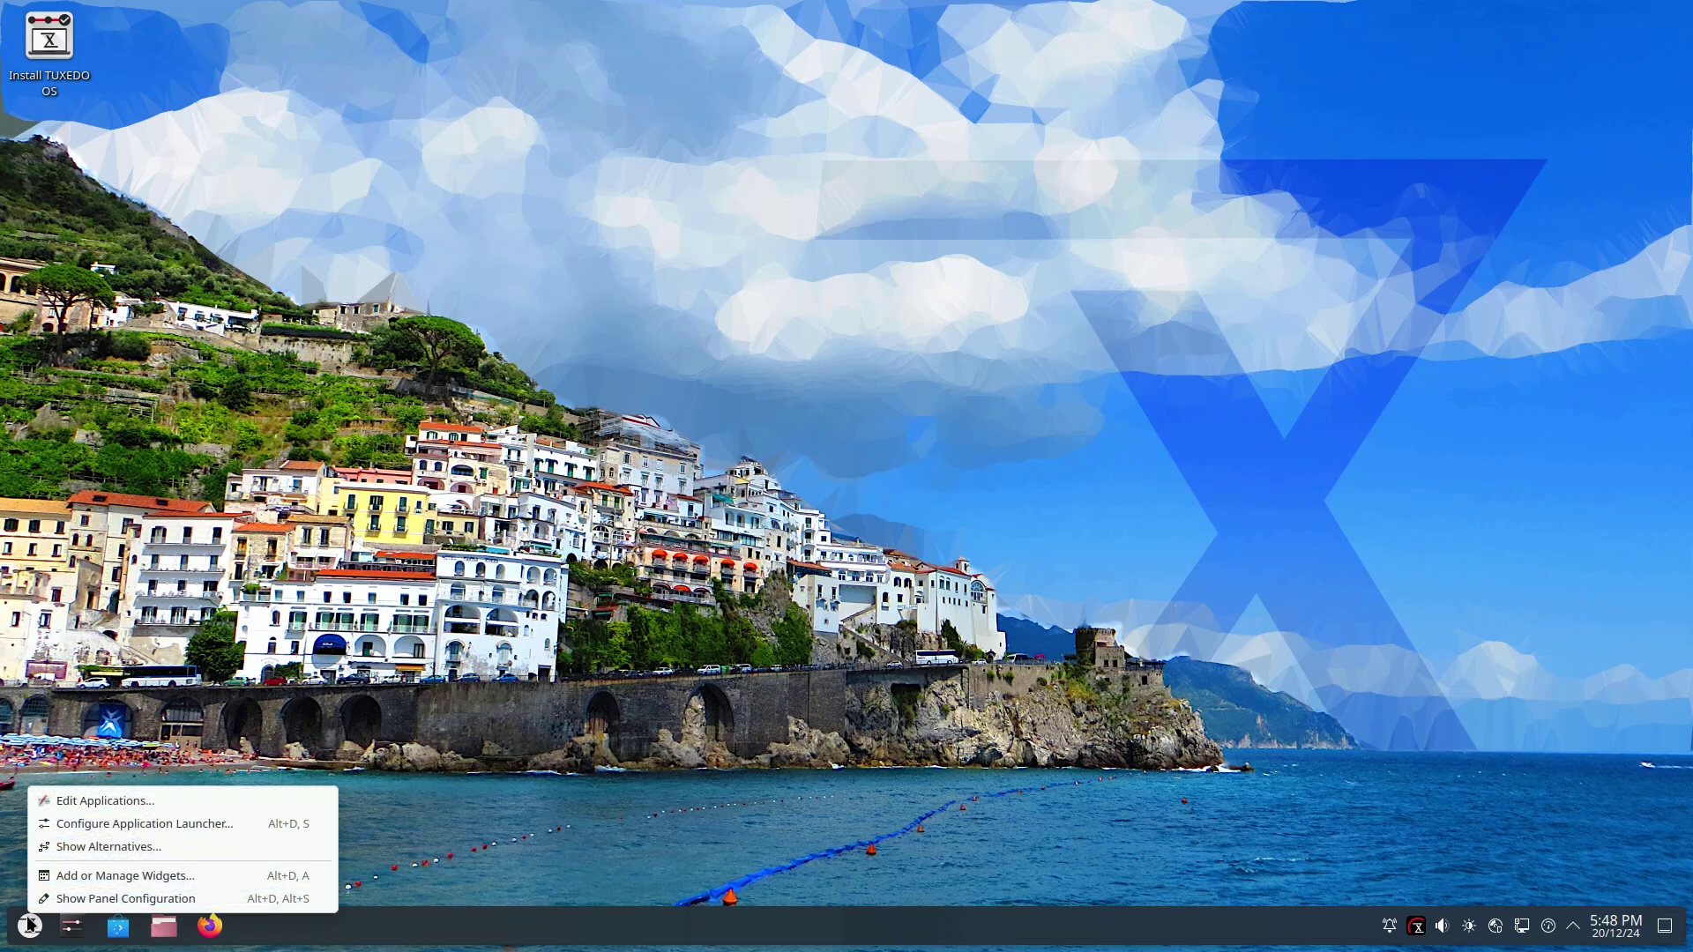
pyautogui.click(135, 822)
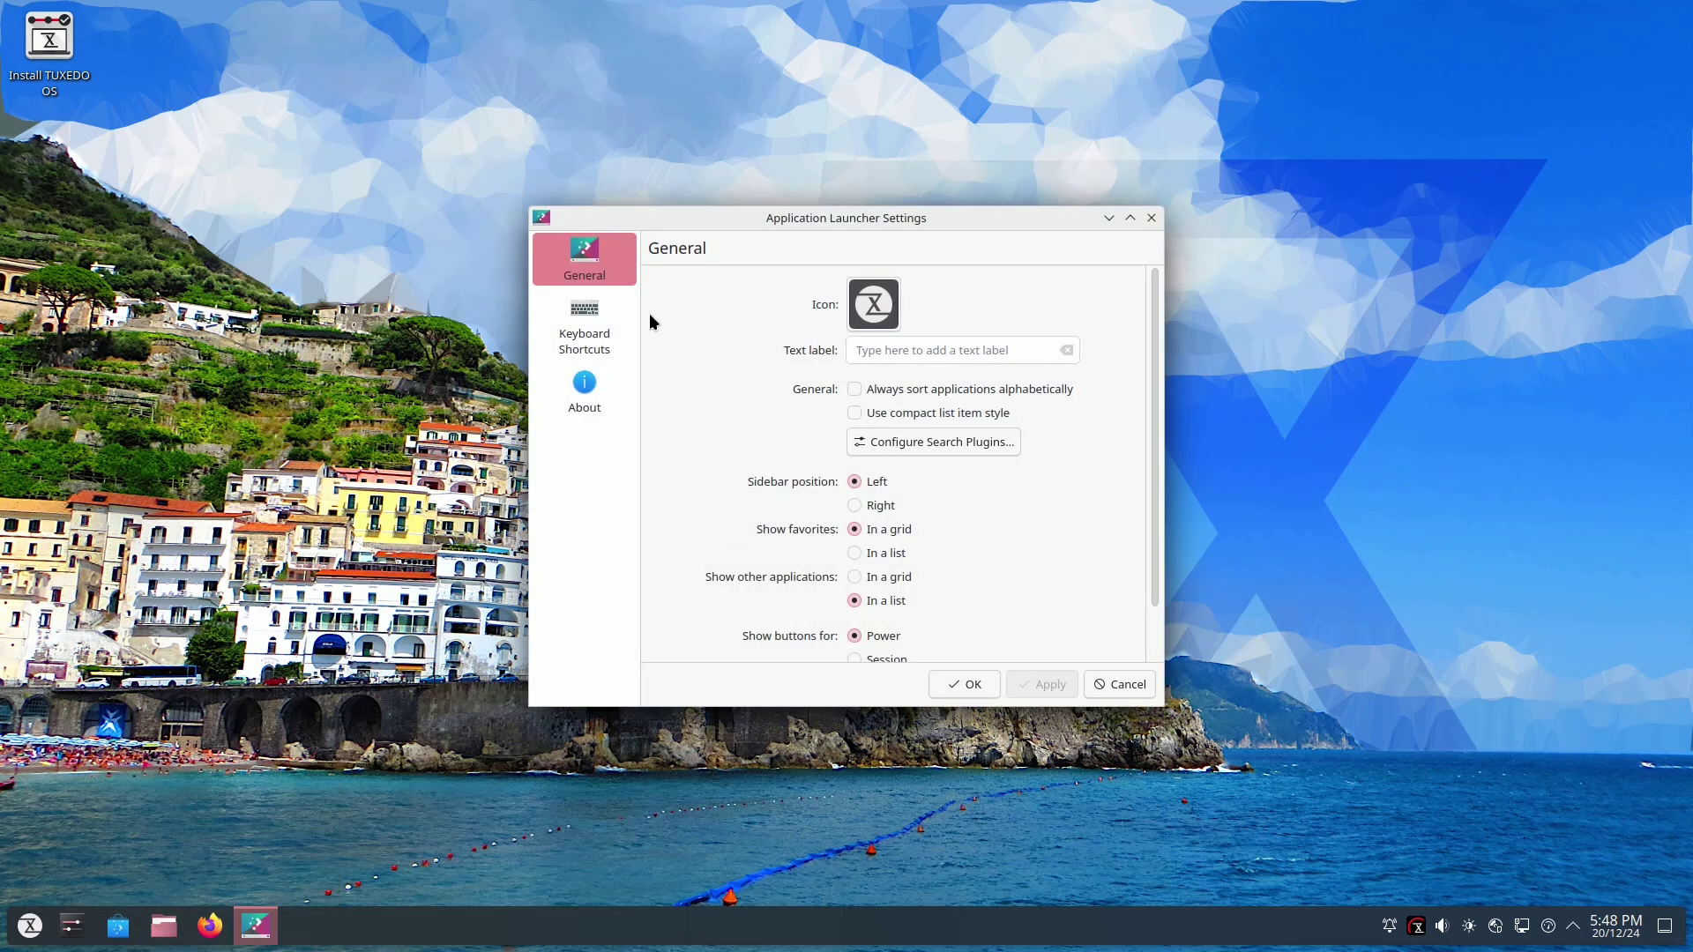
pyautogui.click(898, 309)
pyautogui.click(711, 409)
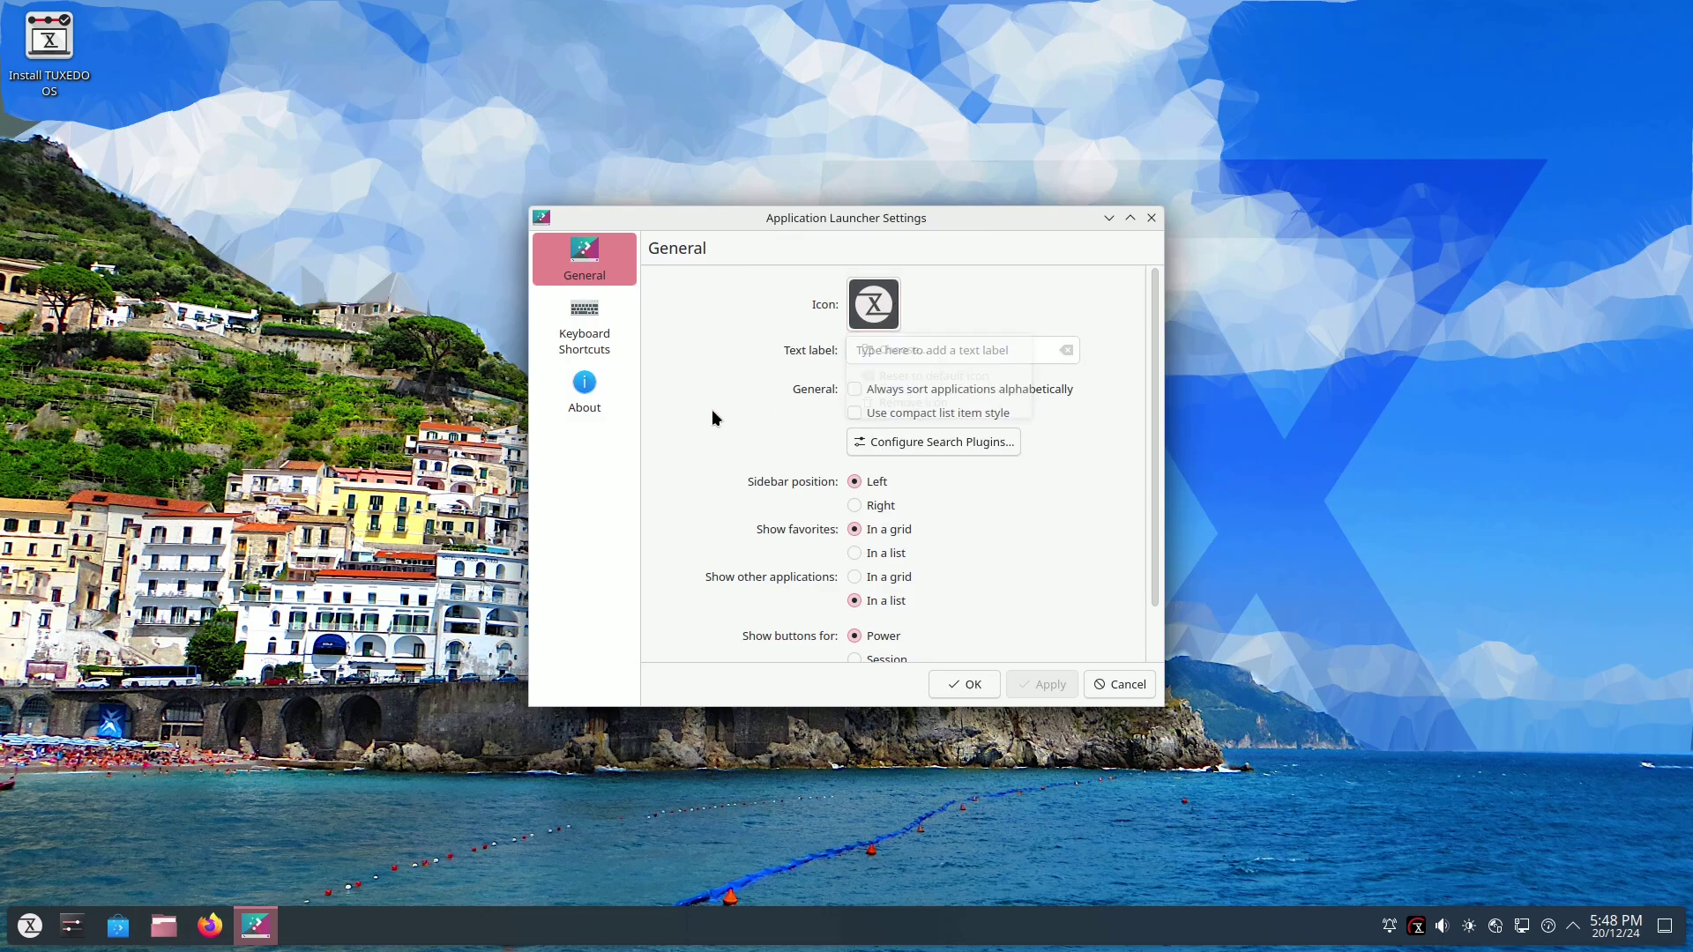
pyautogui.click(622, 351)
pyautogui.click(610, 392)
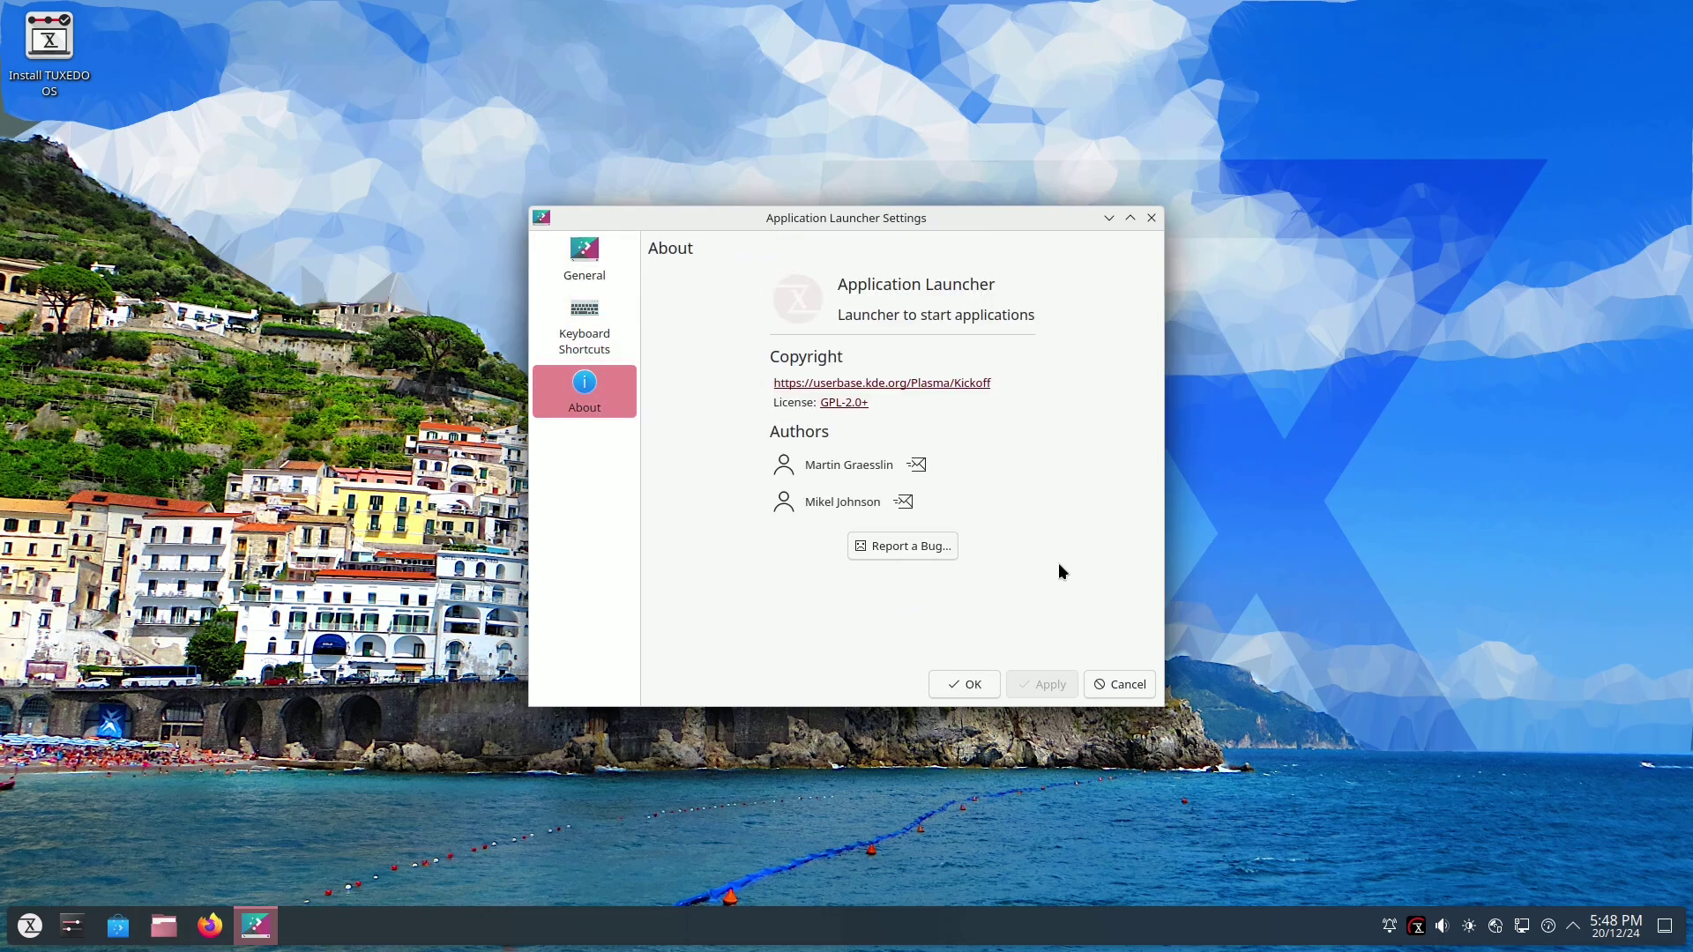
pyautogui.click(1102, 684)
# - View the alternative widgets offered for the application launcher, and keep the current launcher
pyautogui.rightClick(41, 926)
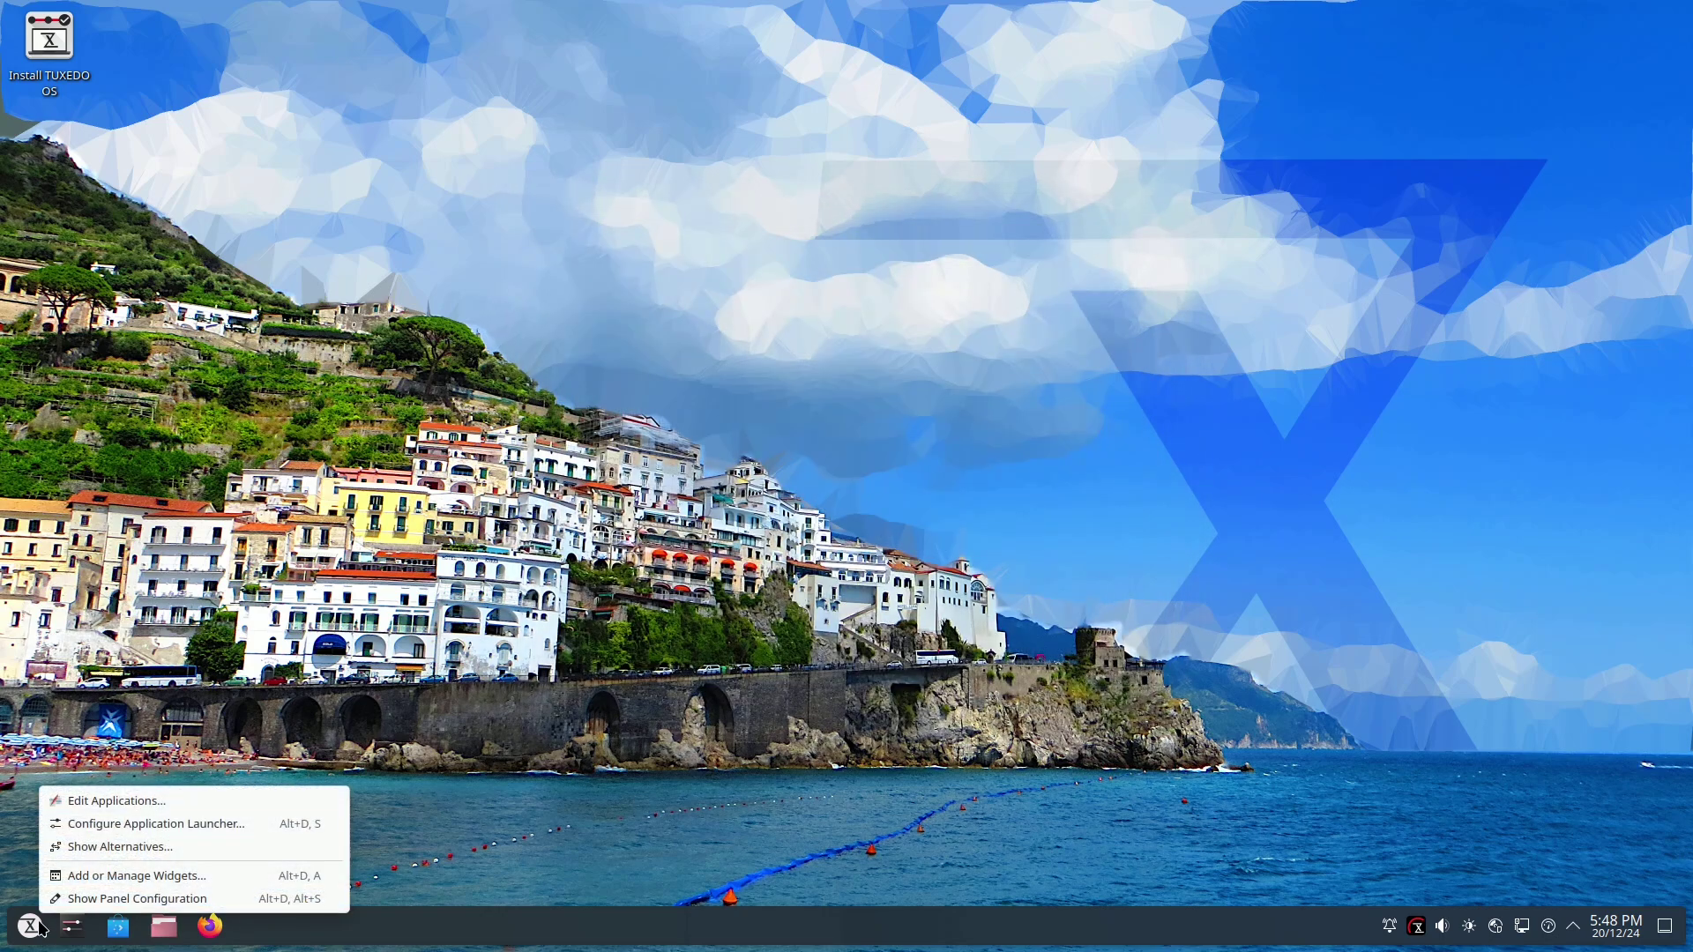
pyautogui.click(128, 847)
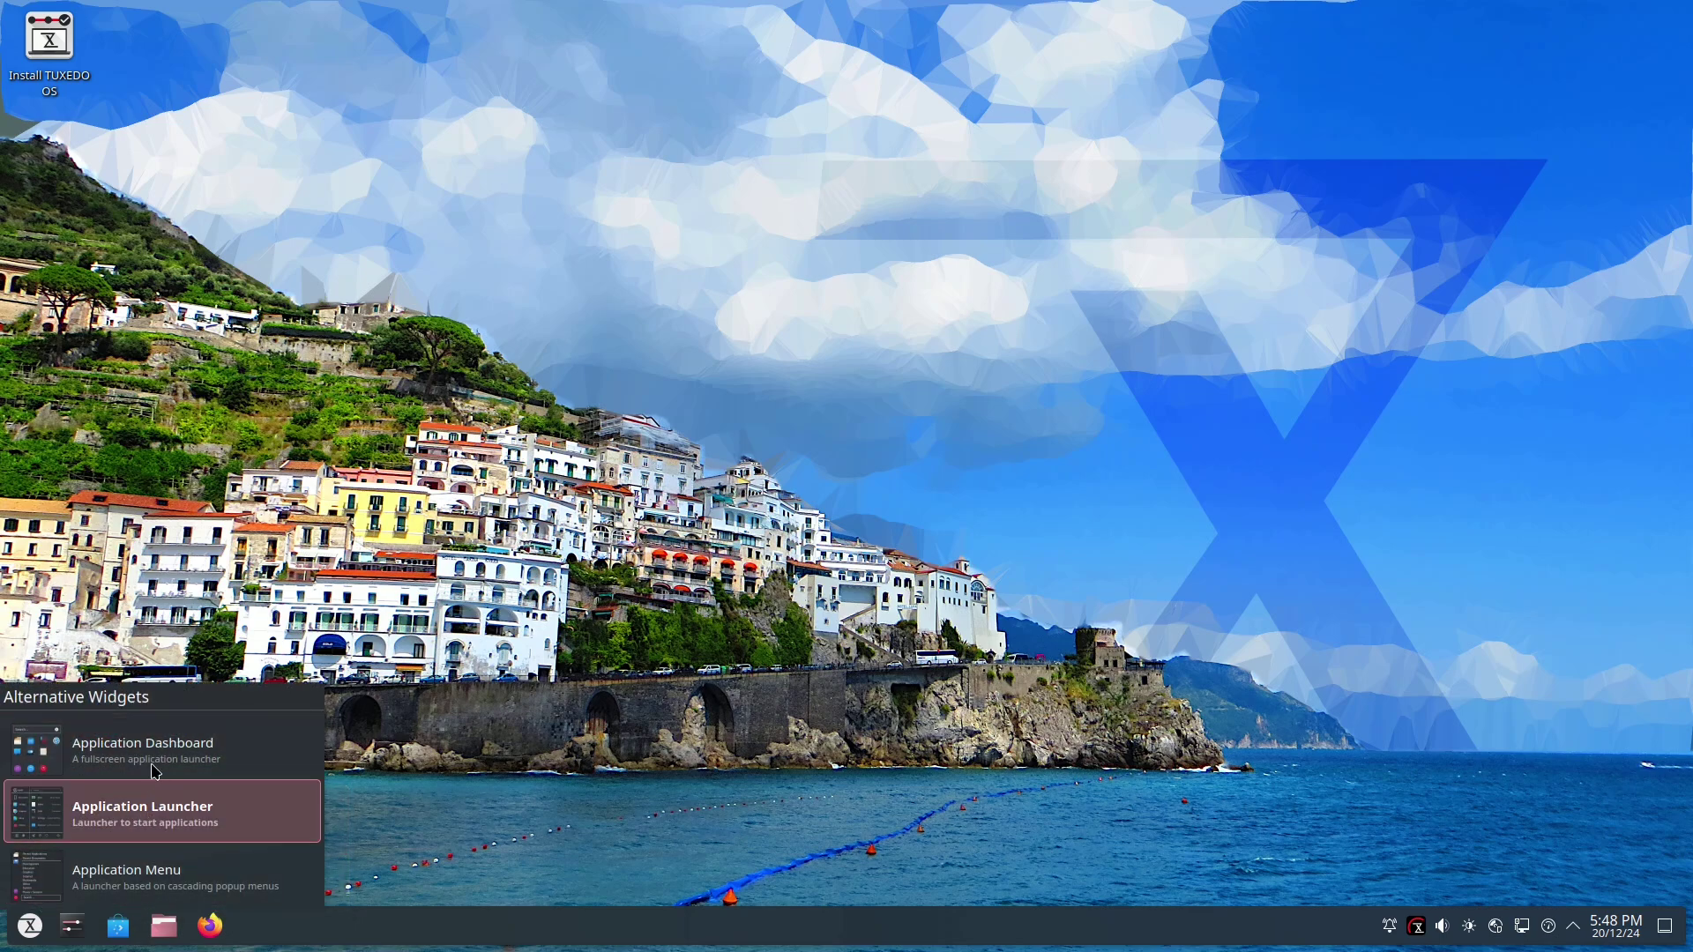
pyautogui.click(350, 563)
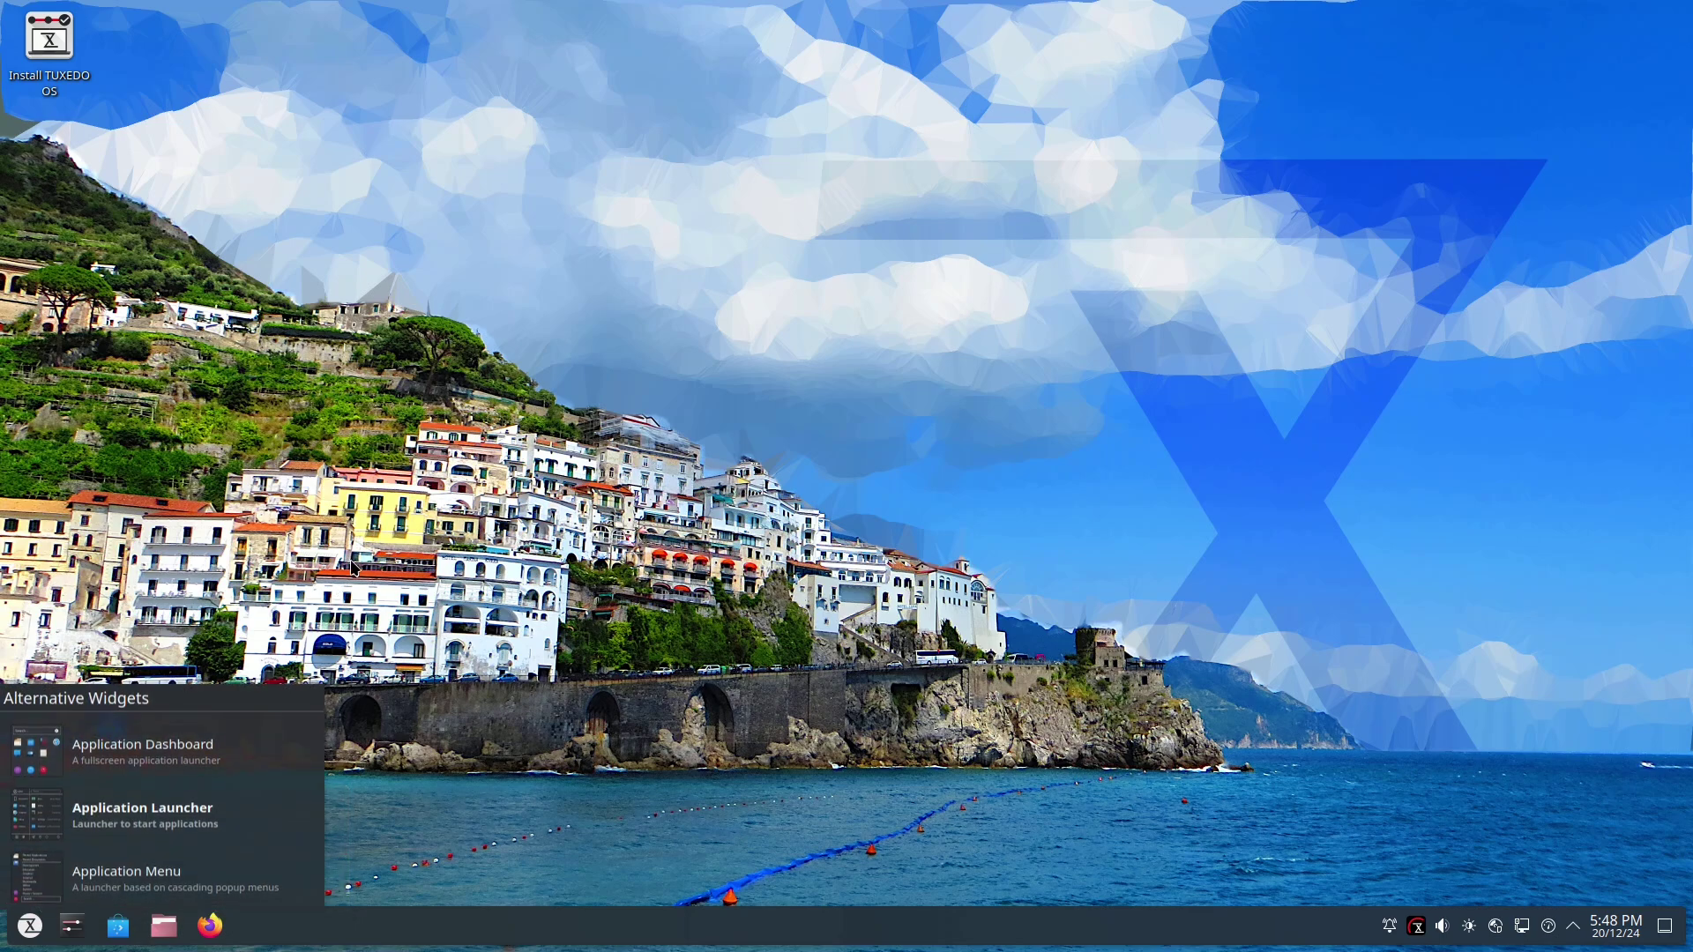
# - Look over the widgets that can be added to the desktop, and leave edit mode without adding any
pyautogui.rightClick(38, 928)
pyautogui.click(99, 875)
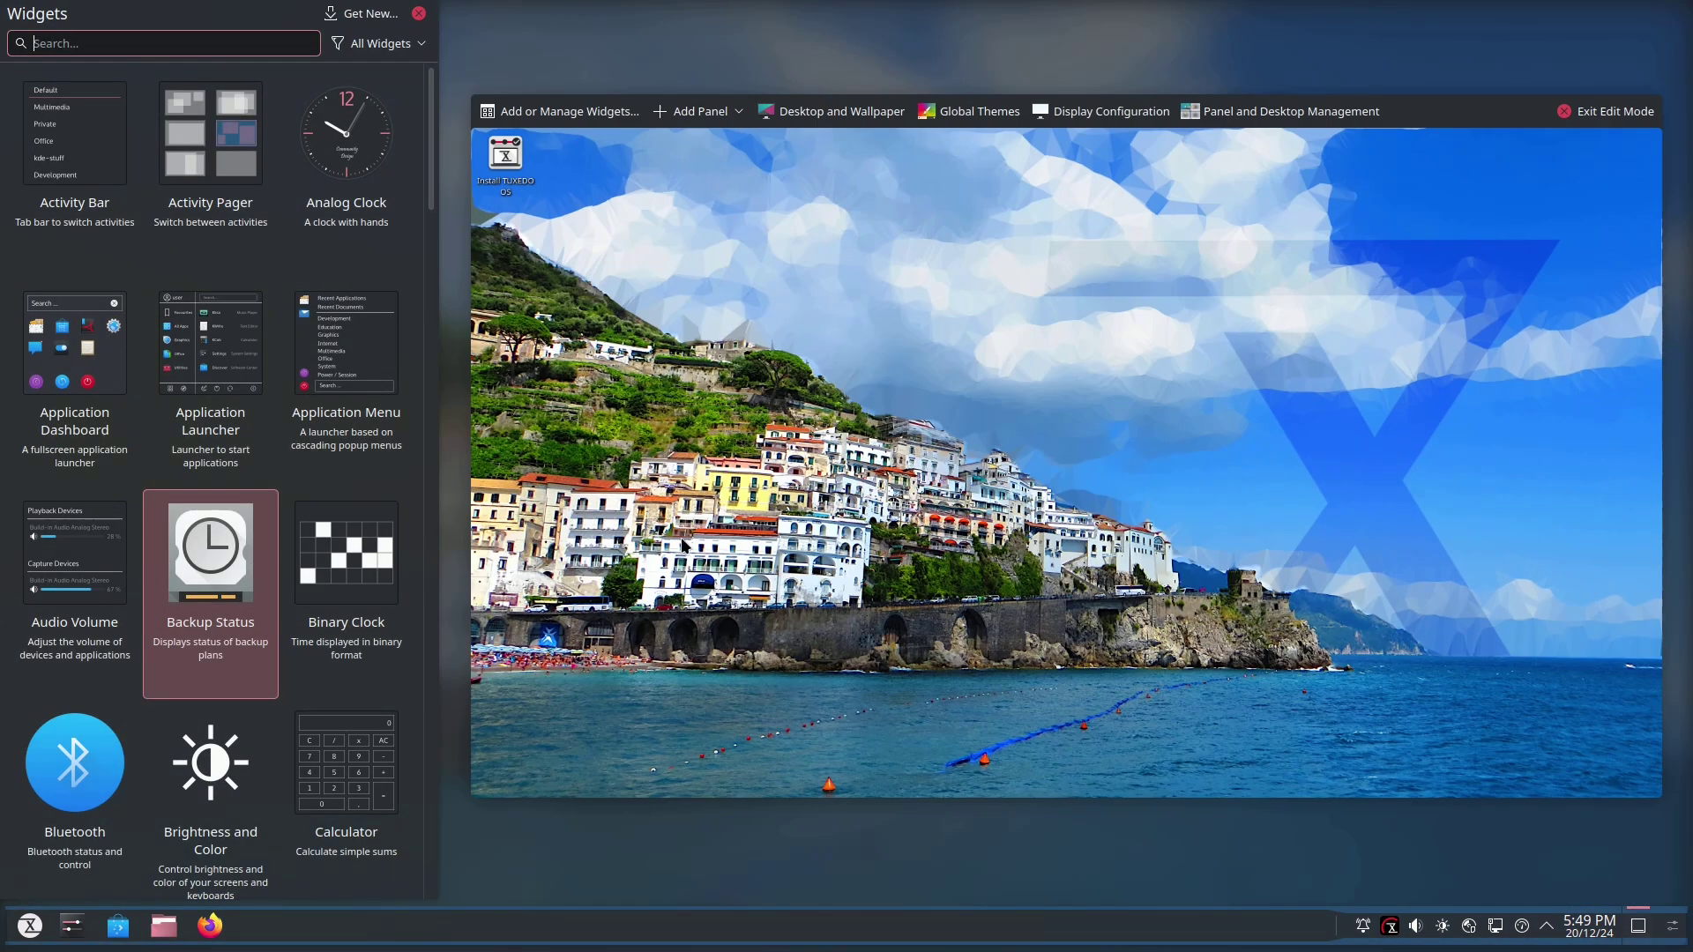
pyautogui.press('Right')
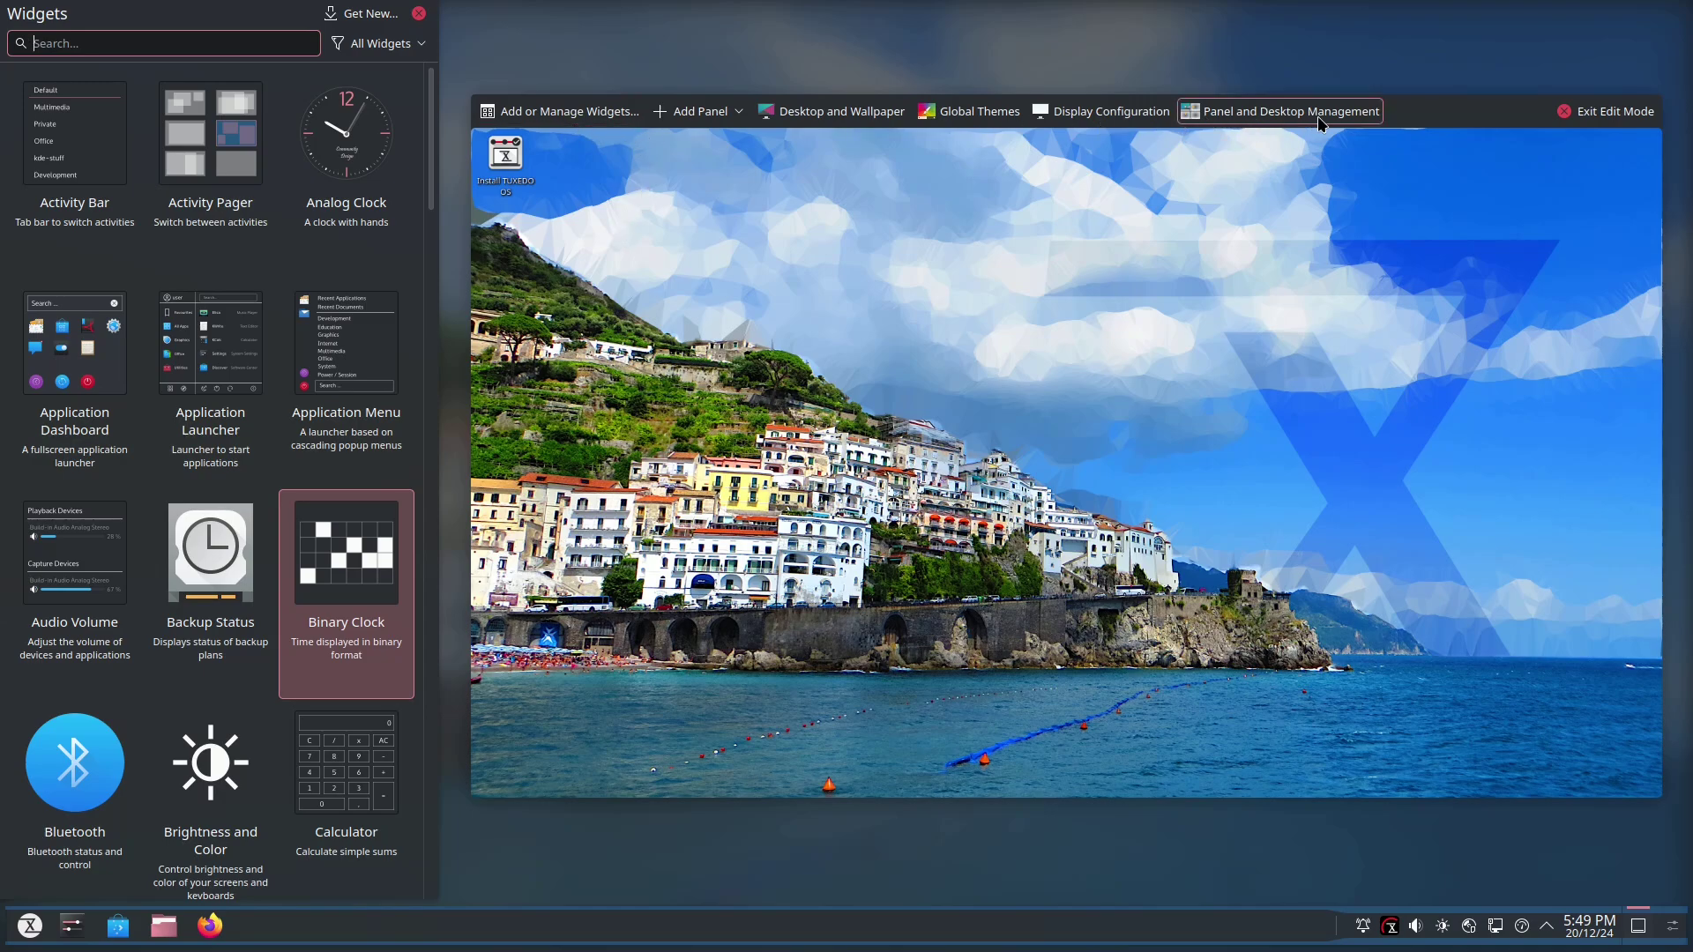
pyautogui.click(1061, 825)
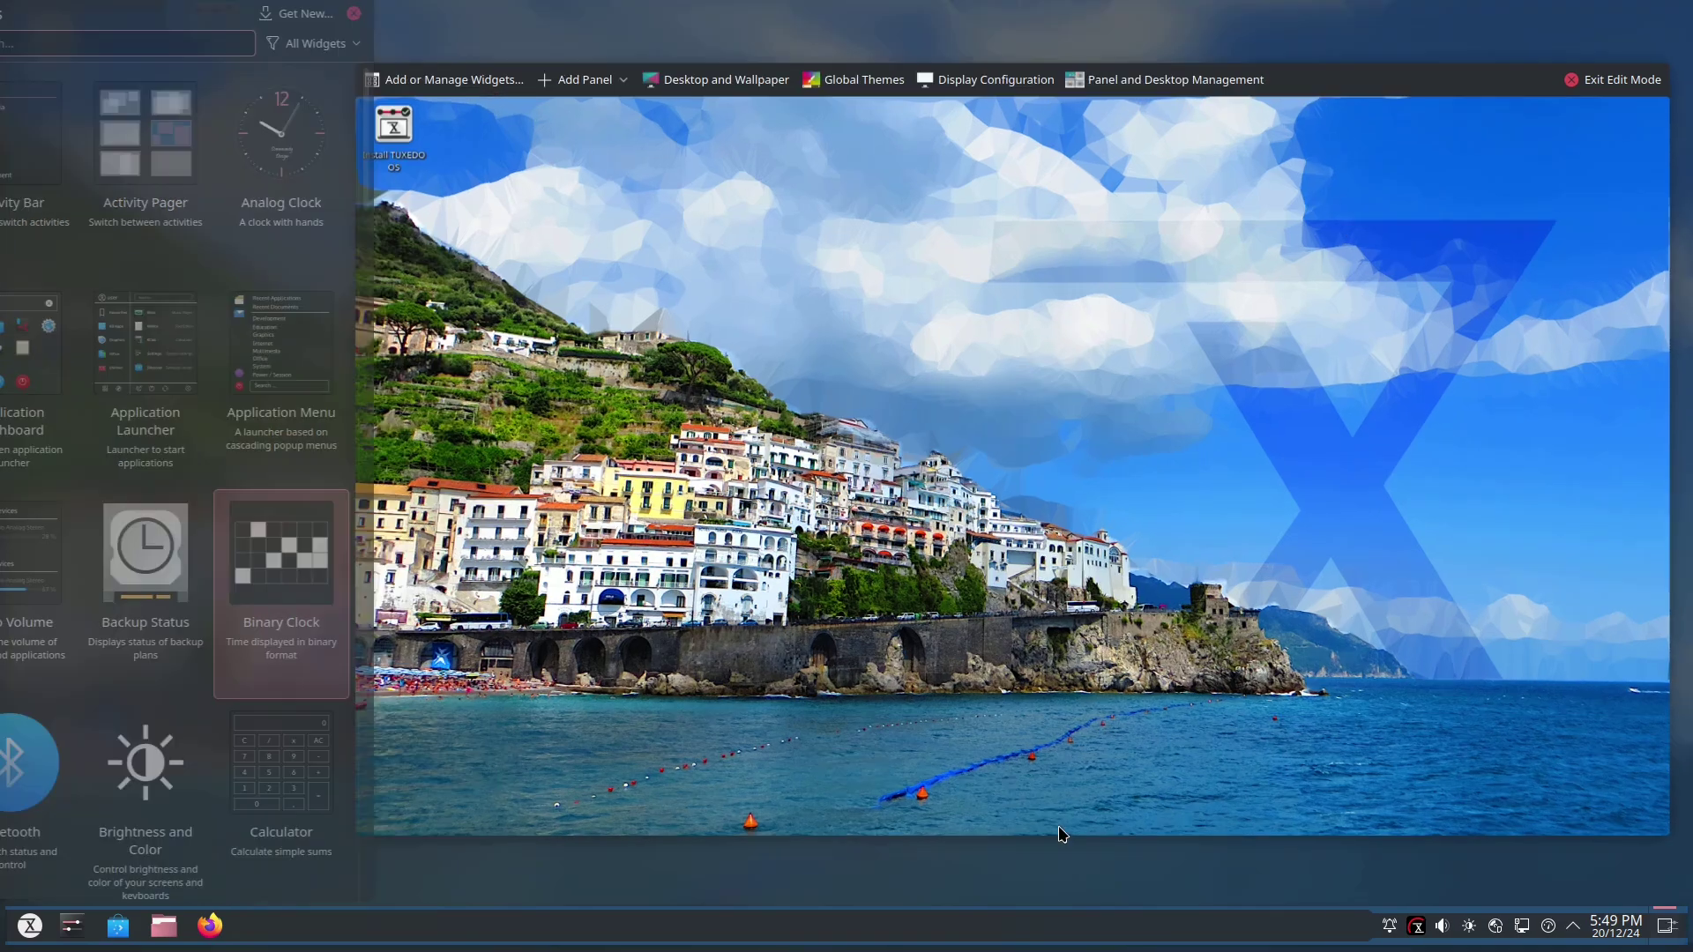
# - Examine the taskbar's position, alignment, visibility, opacity and style settings in the panel configuration, and exit edit mode
pyautogui.rightClick(37, 926)
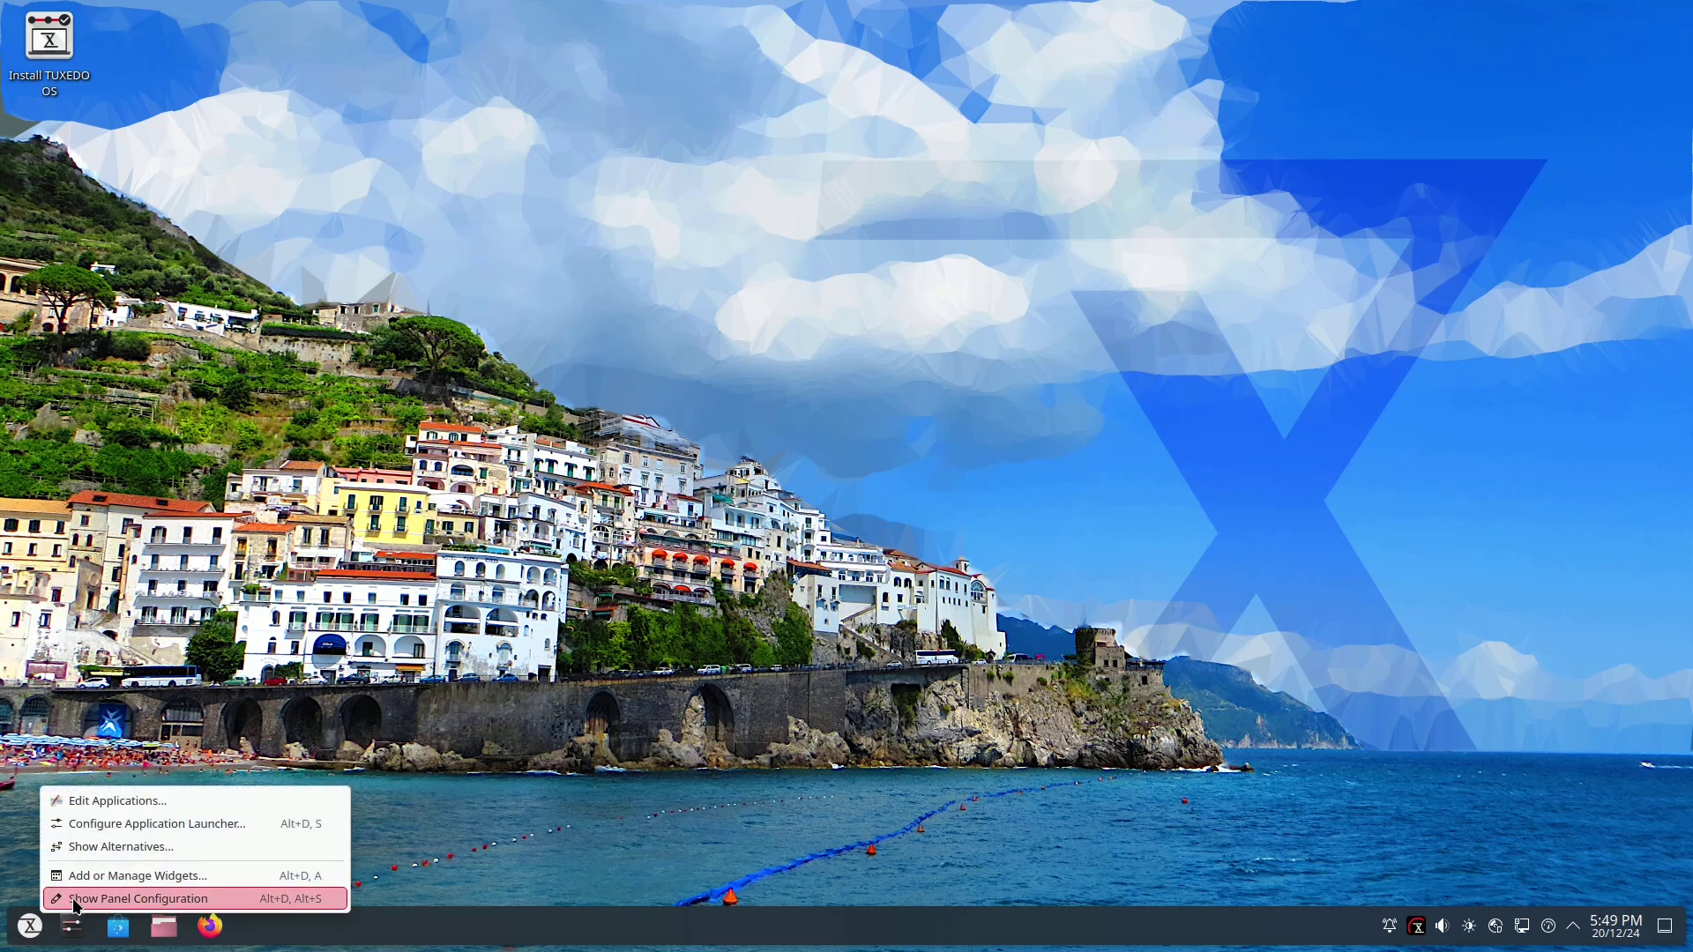
pyautogui.click(75, 901)
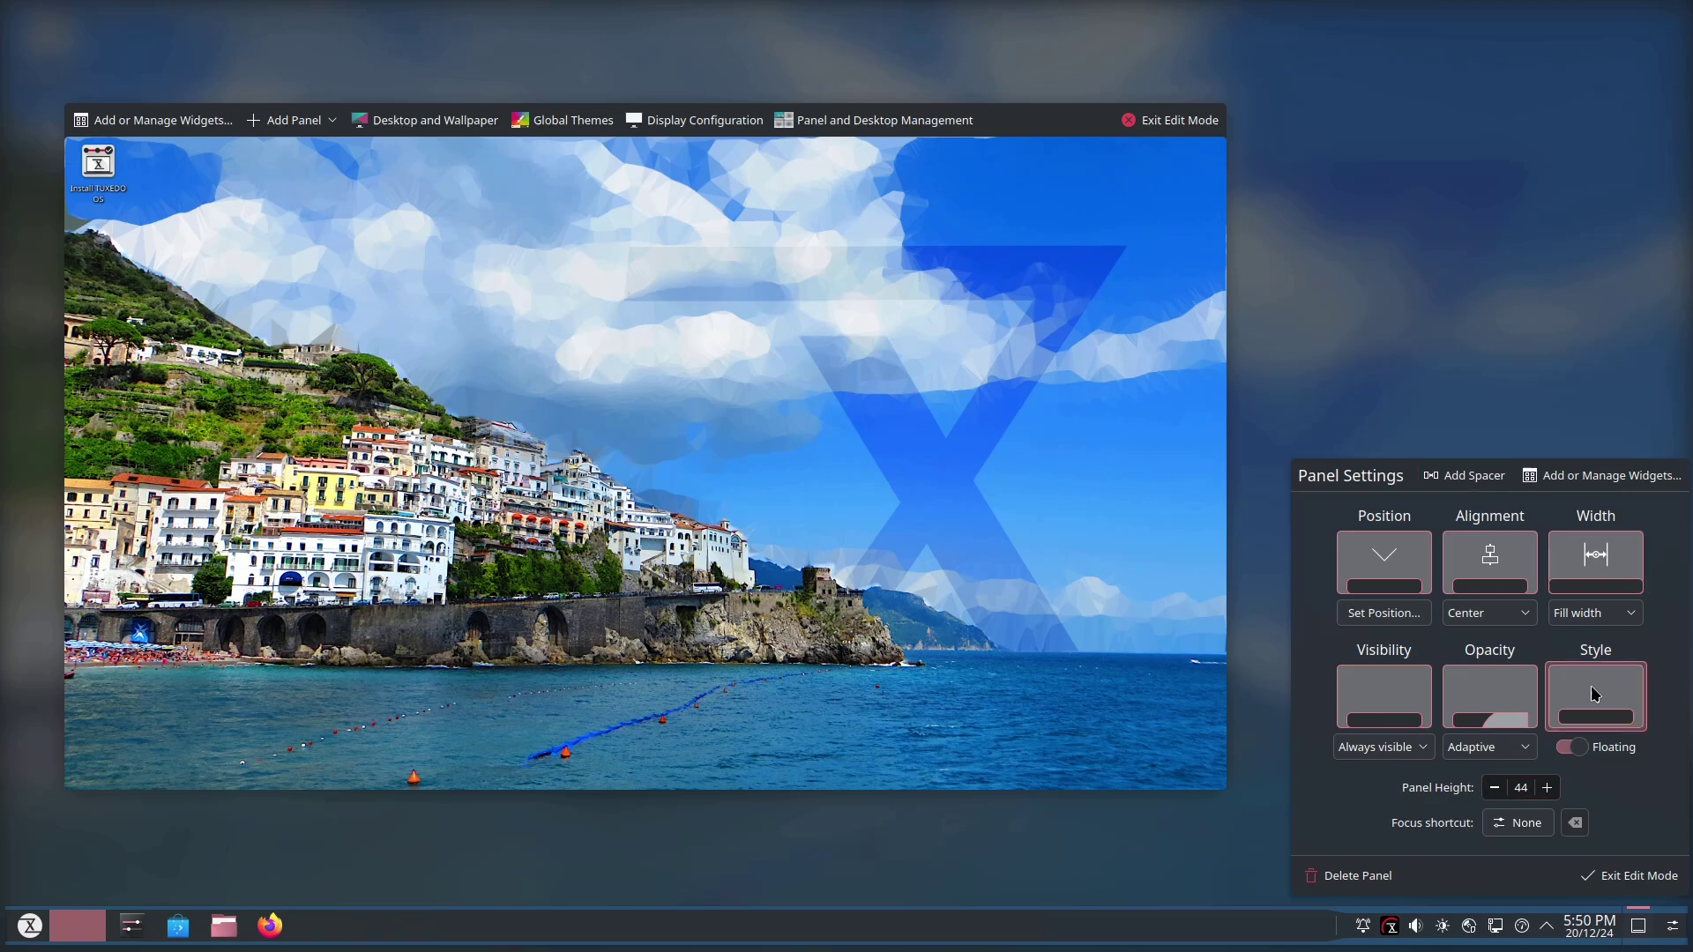
pyautogui.click(1144, 121)
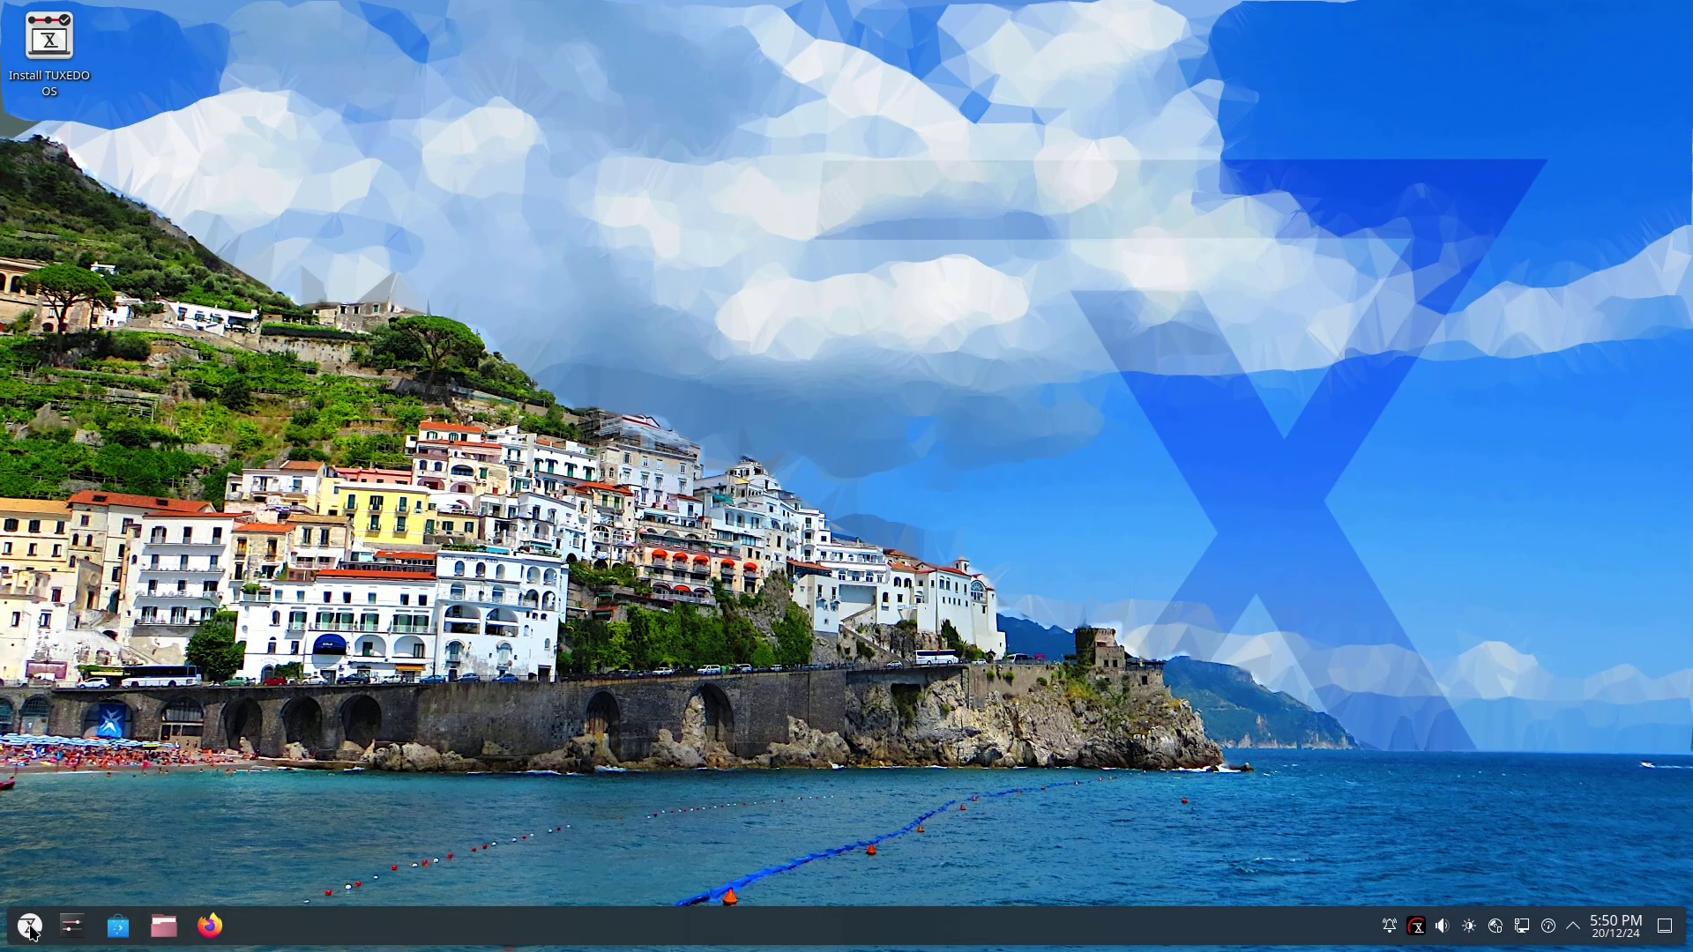
# - Log out of the live desktop session from the application launcher without waiting for the countdown
pyautogui.click(30, 926)
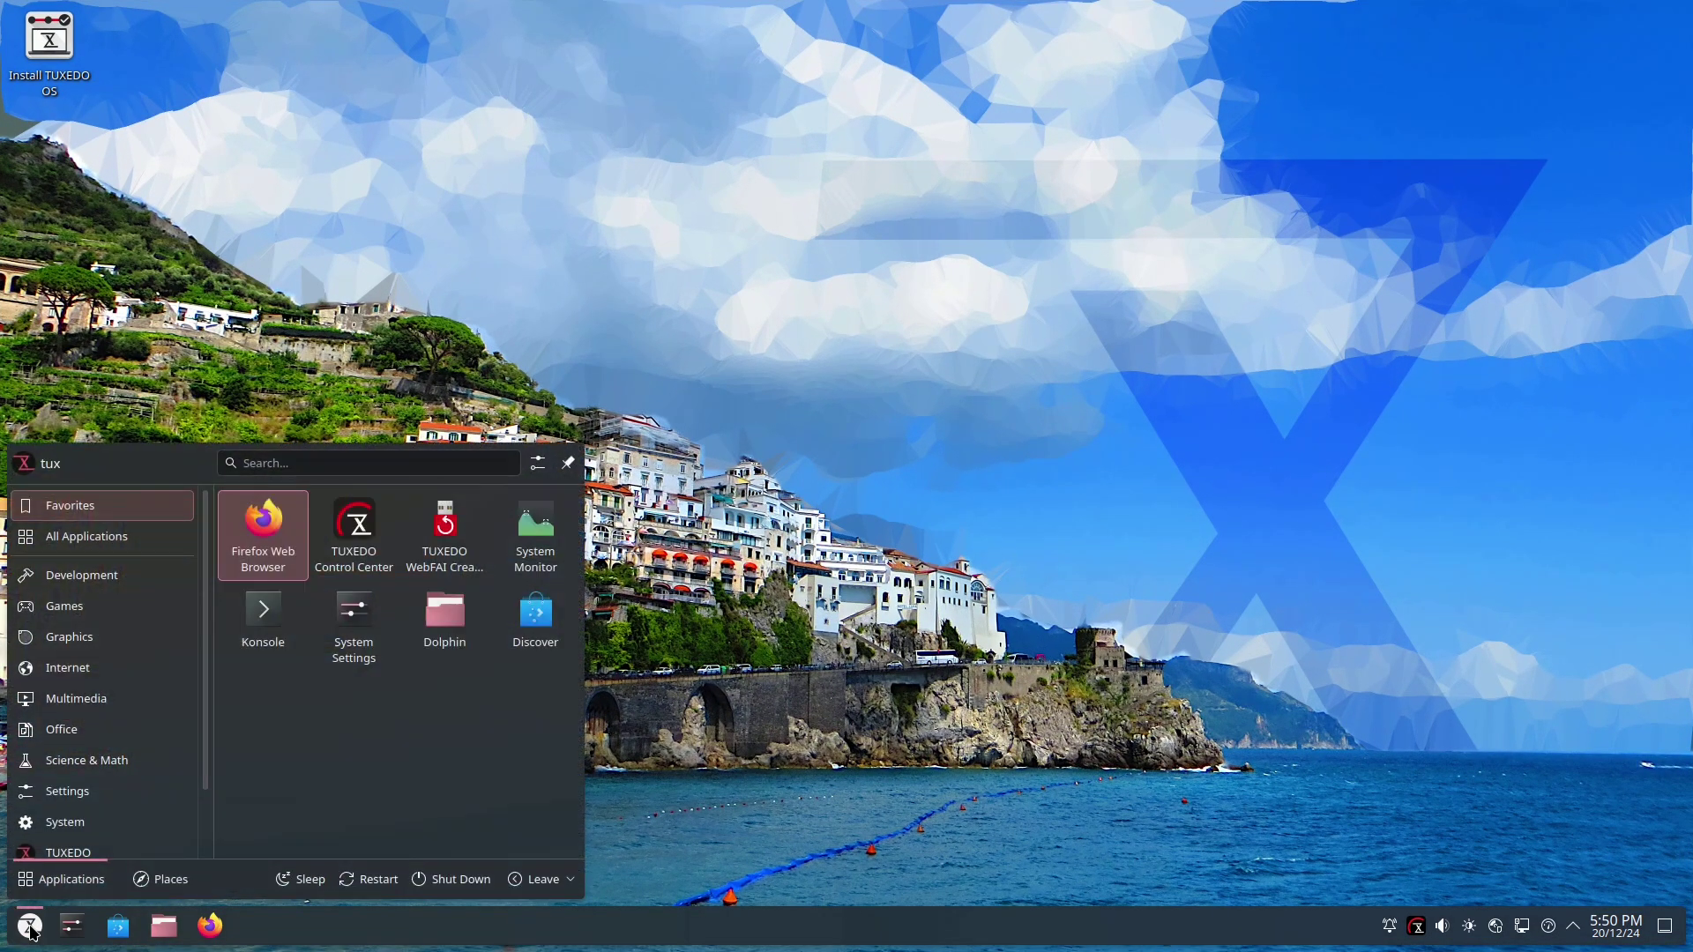
pyautogui.click(564, 879)
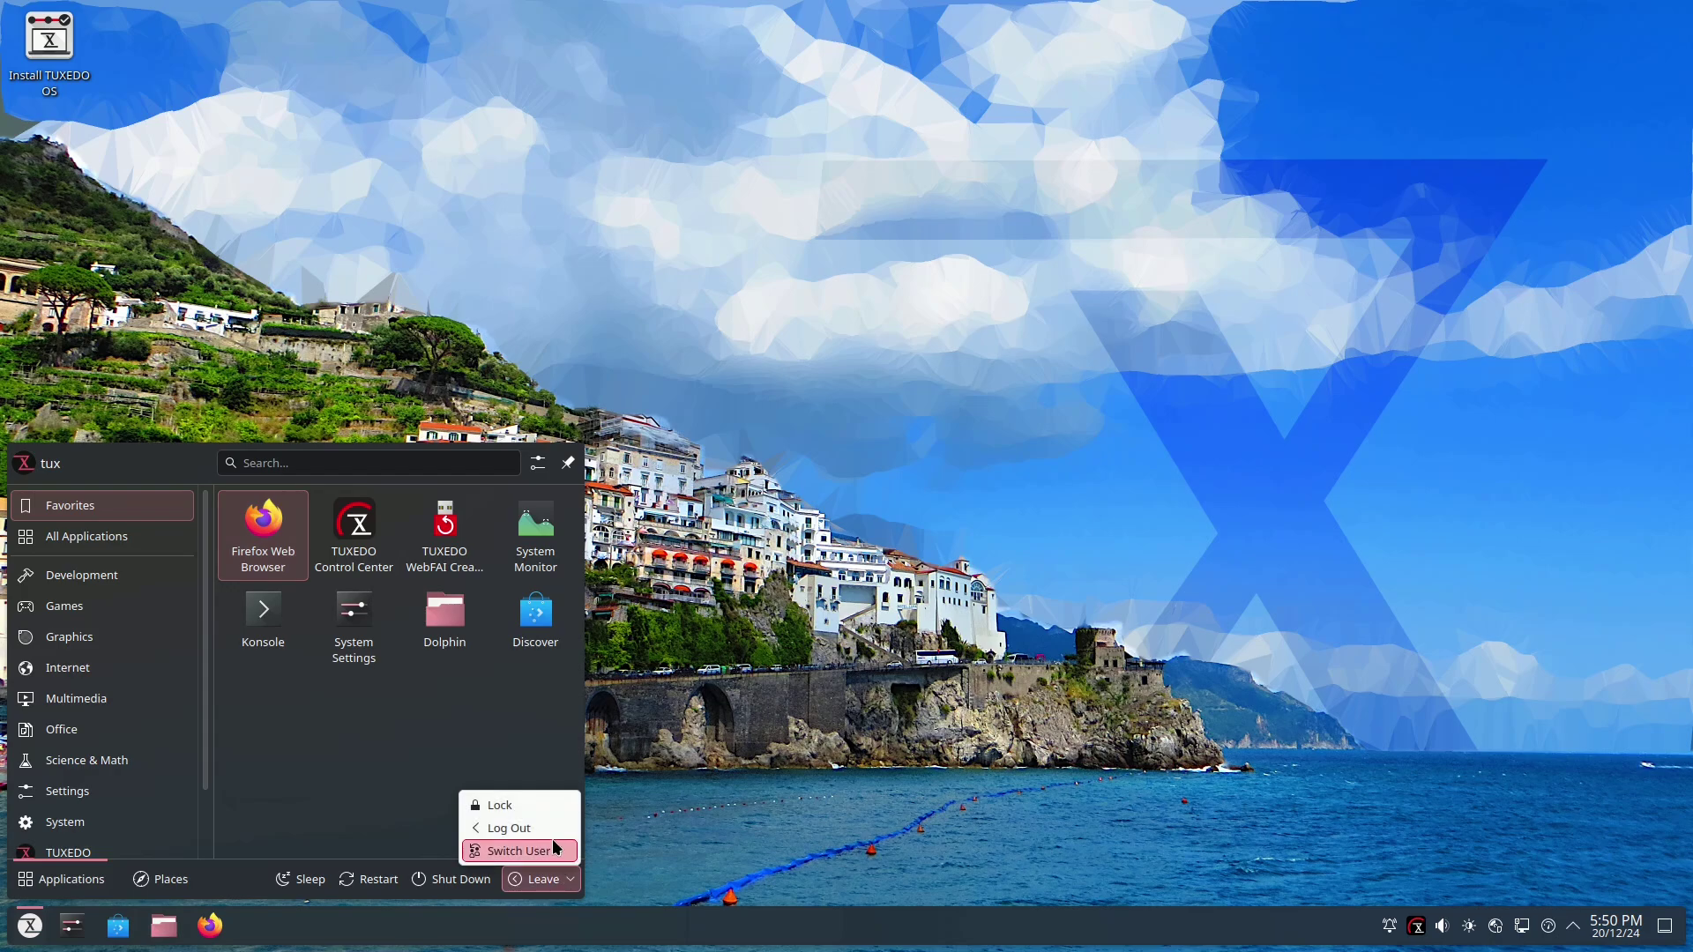
pyautogui.click(547, 829)
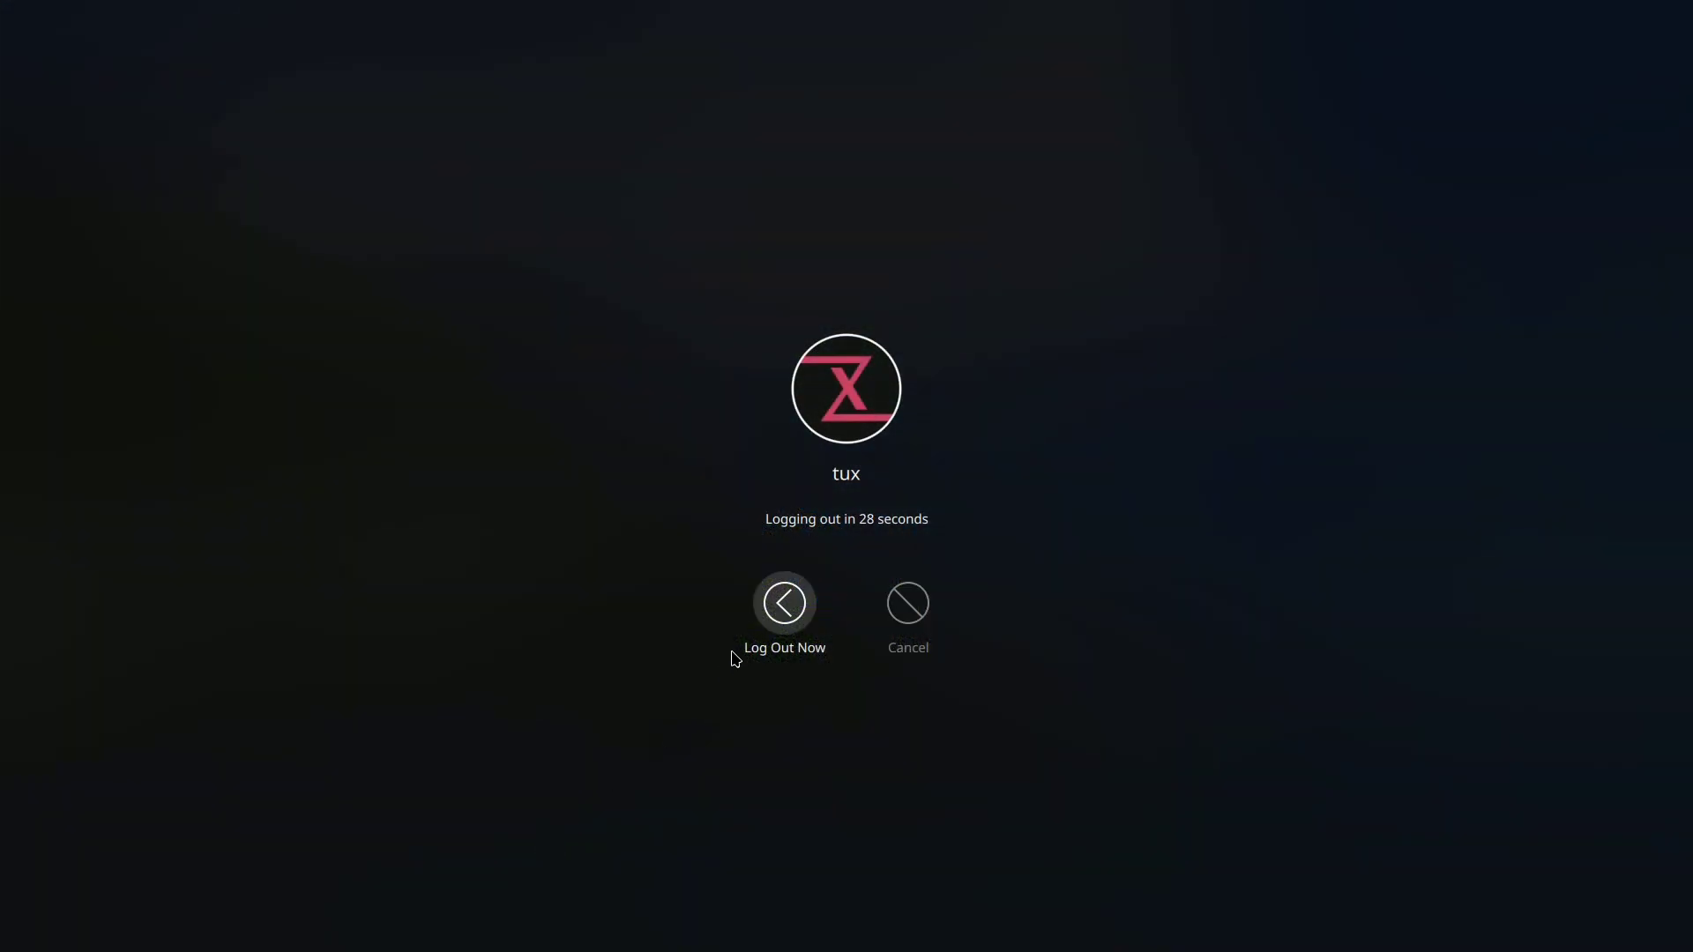
pyautogui.click(765, 626)
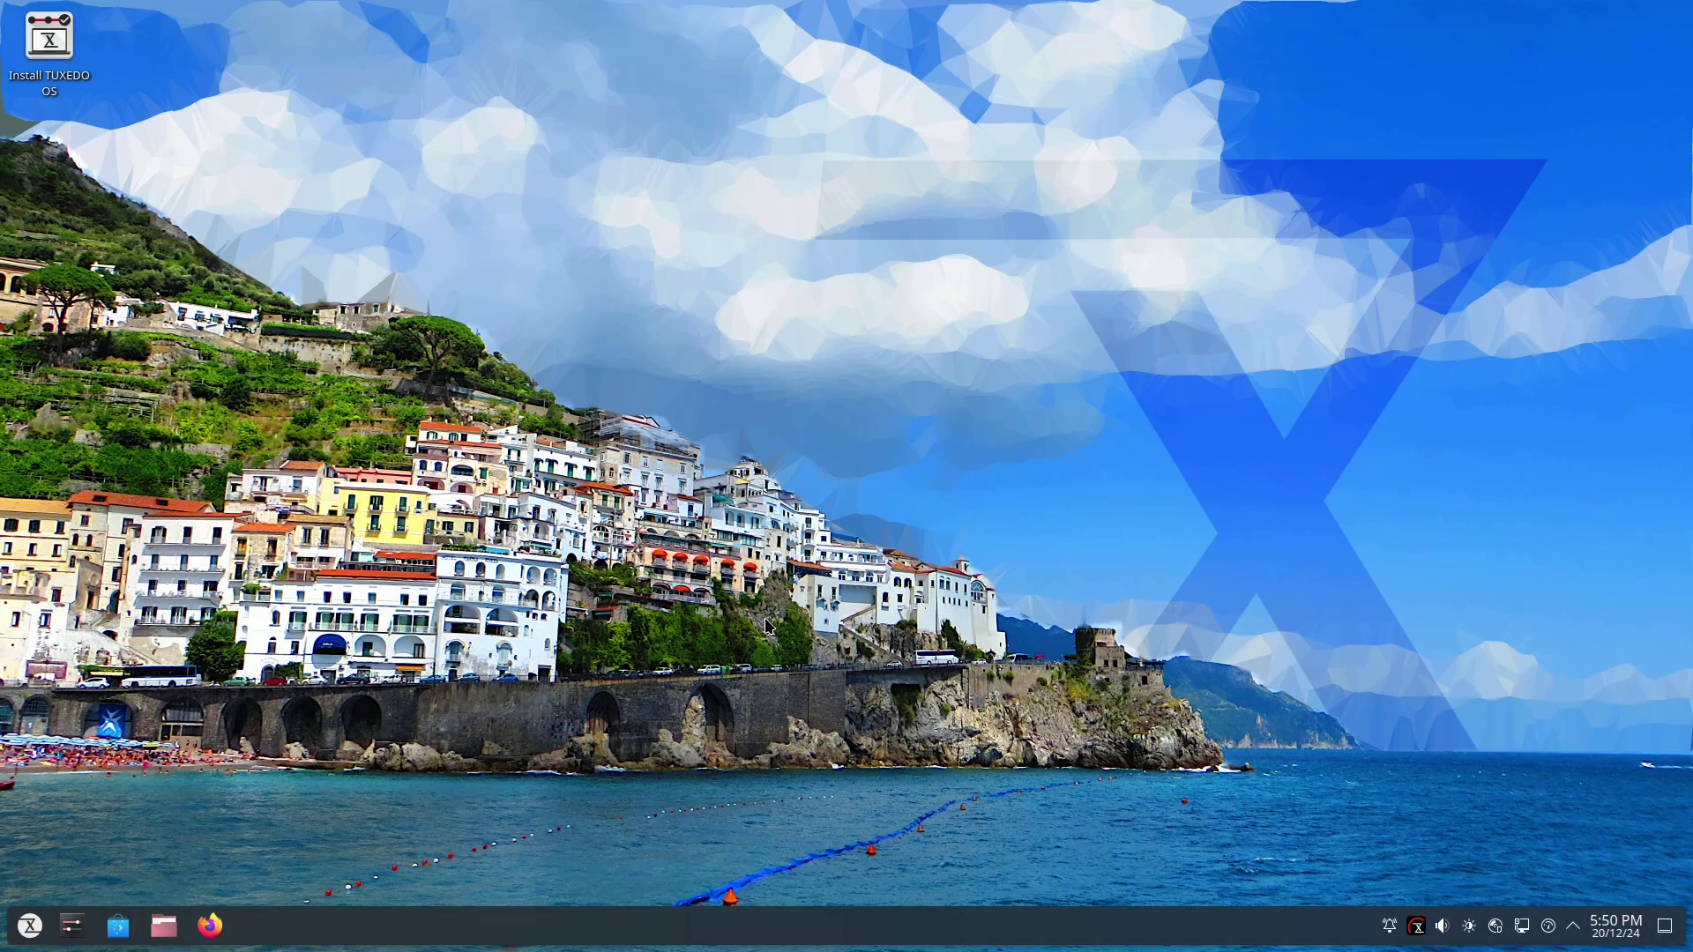